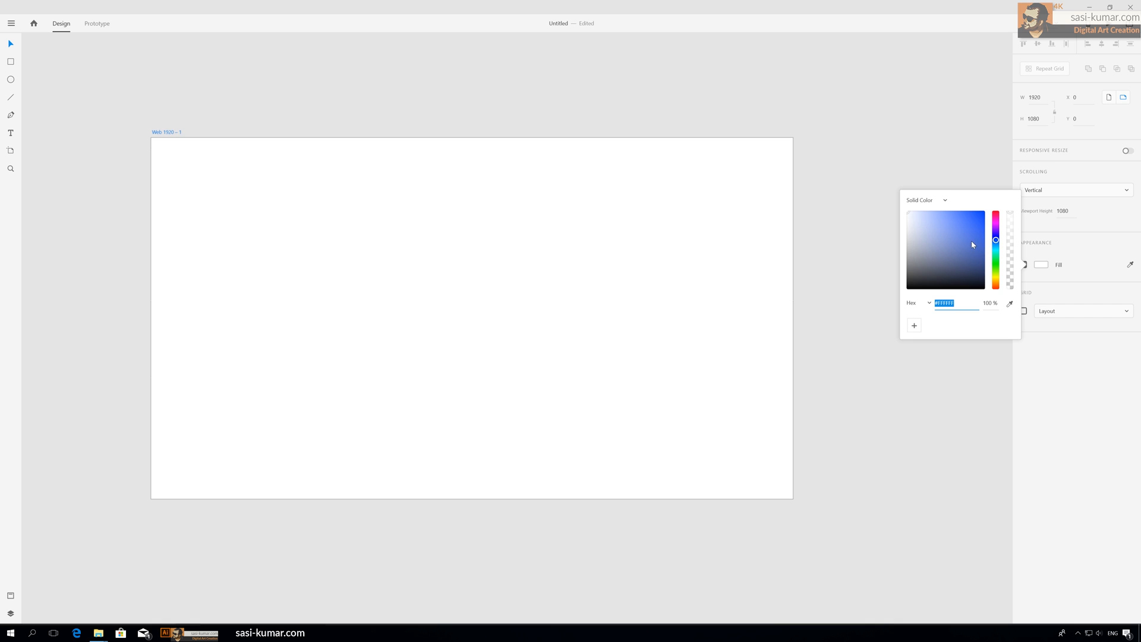
Step: Set the artboard's fill color to a light blue in the color picker
{"action": "mouse_move", "coordinate": [962, 237]}
{"action": "left_mouse_down"}
{"action": "mouse_move", "coordinate": [958, 214]}
{"action": "mouse_move", "coordinate": [936, 214]}
{"action": "left_mouse_up"}
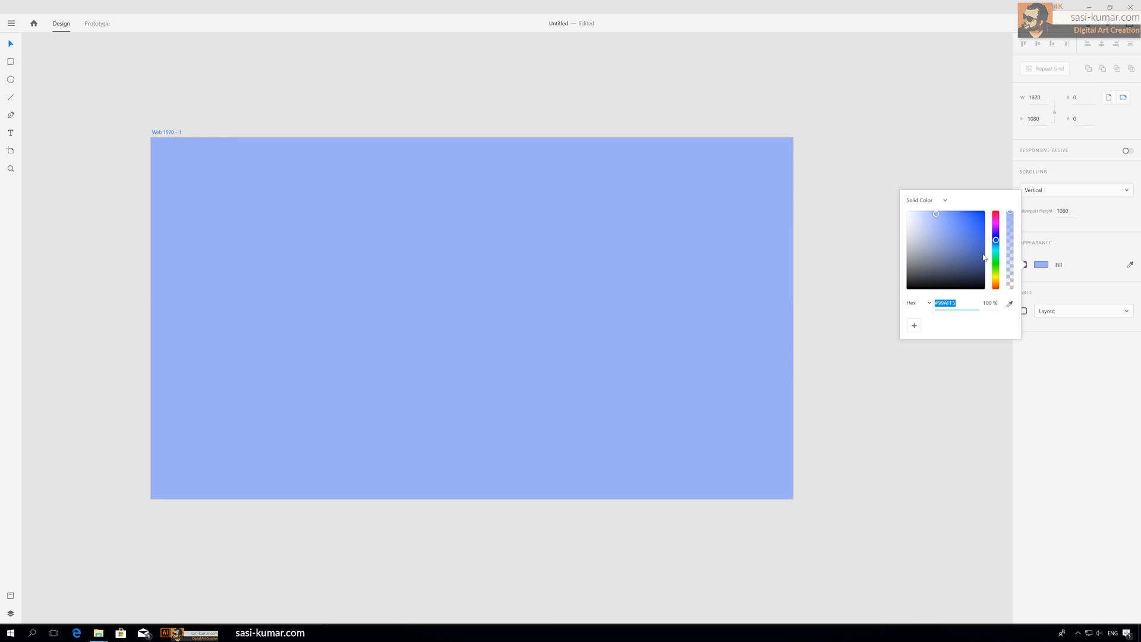
{"action": "left_click_drag", "start_coordinate": [996, 241], "coordinate": [997, 245]}
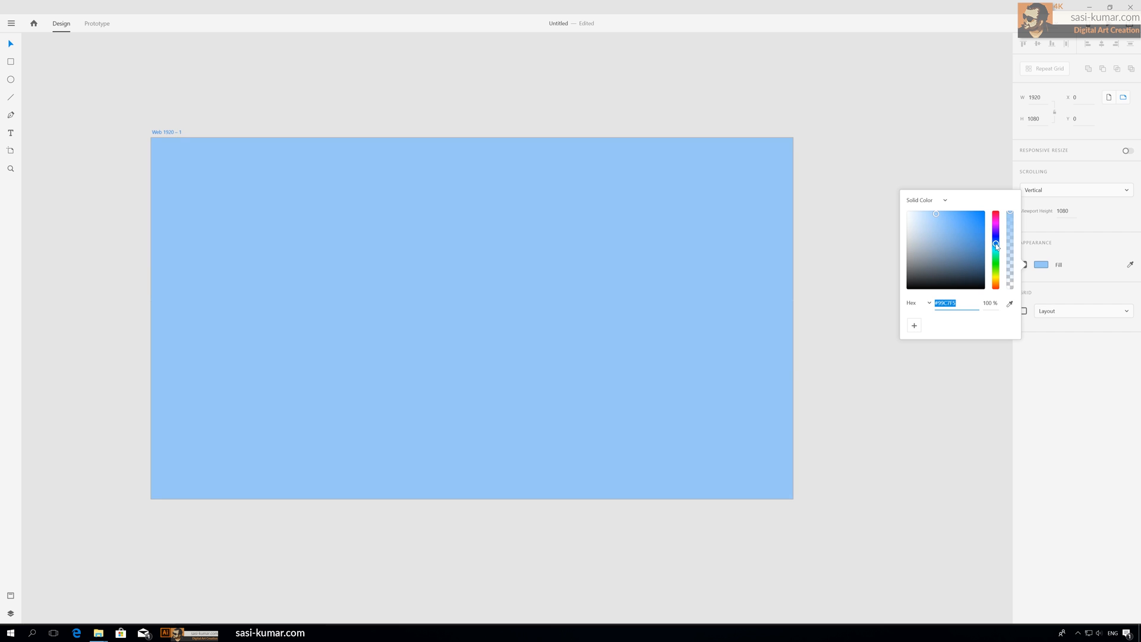
{"action": "left_click", "coordinate": [1100, 274]}
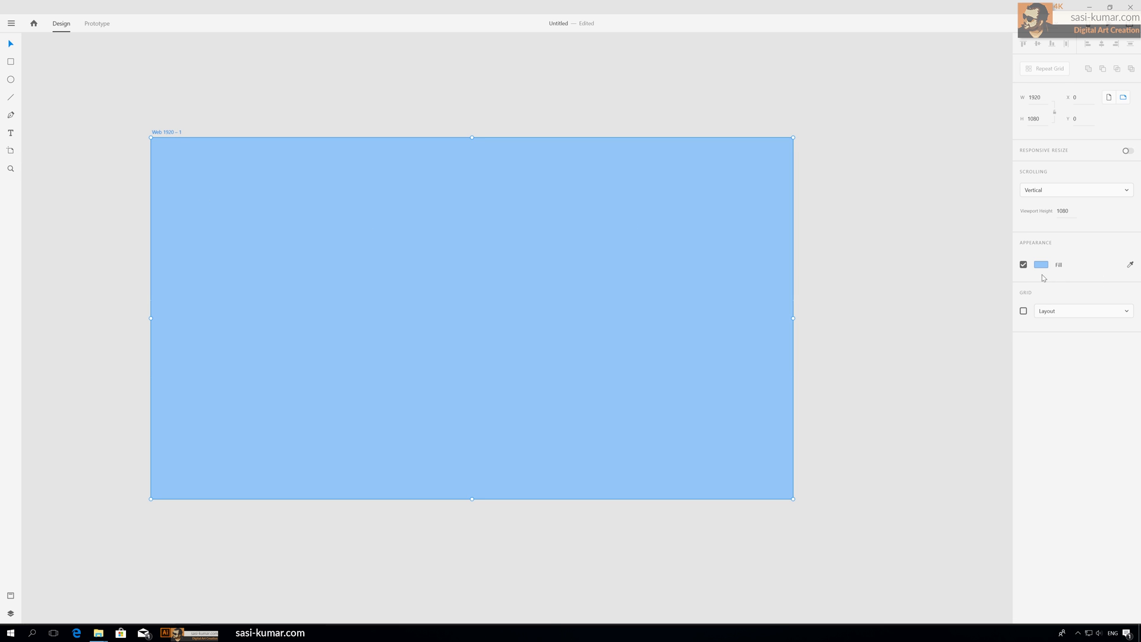
Step: Save the artboard's light blue fill as a document color asset named Primary
{"action": "left_click", "coordinate": [10, 596]}
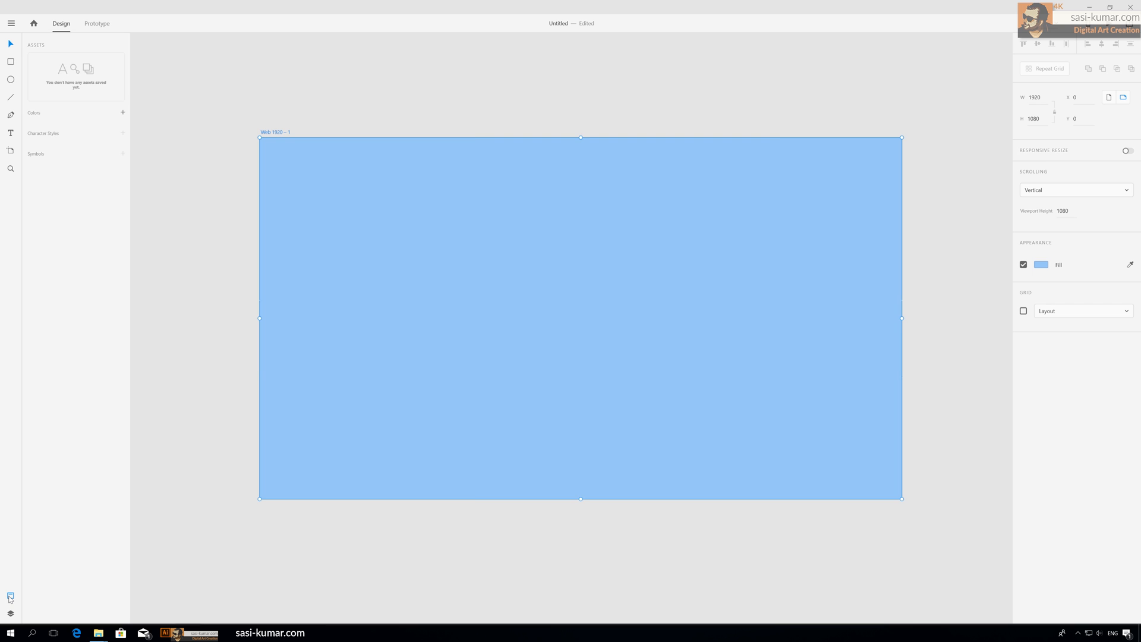
{"action": "left_click", "coordinate": [123, 113]}
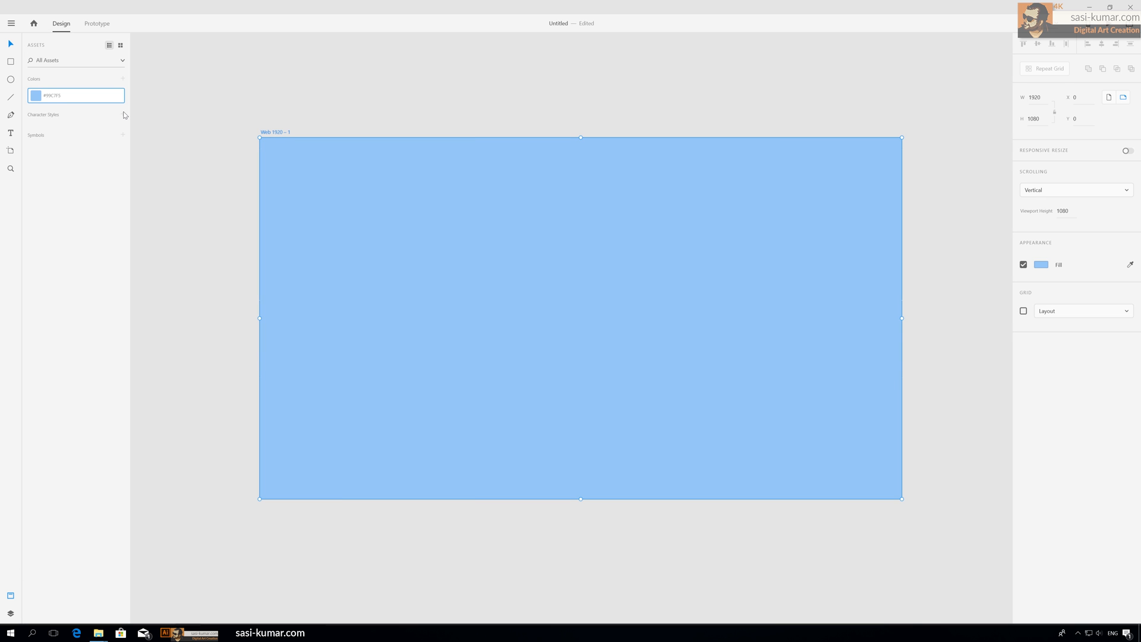
{"action": "double_click", "coordinate": [57, 98]}
{"action": "type", "text": "P"}
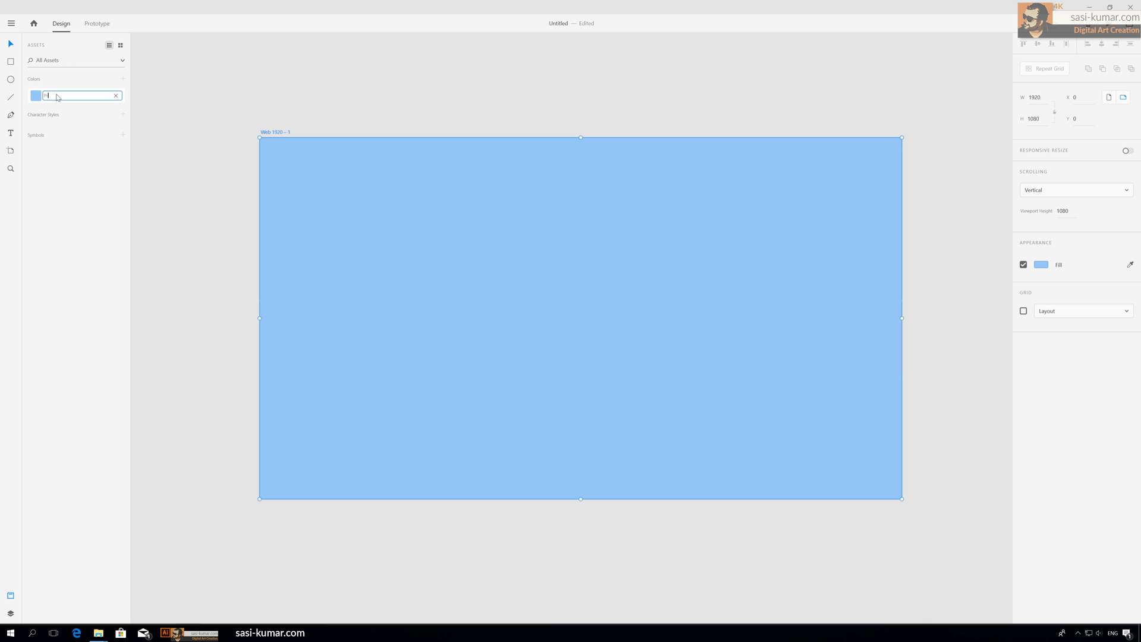
{"action": "type", "text": "rimary"}
{"action": "key", "text": "Return"}
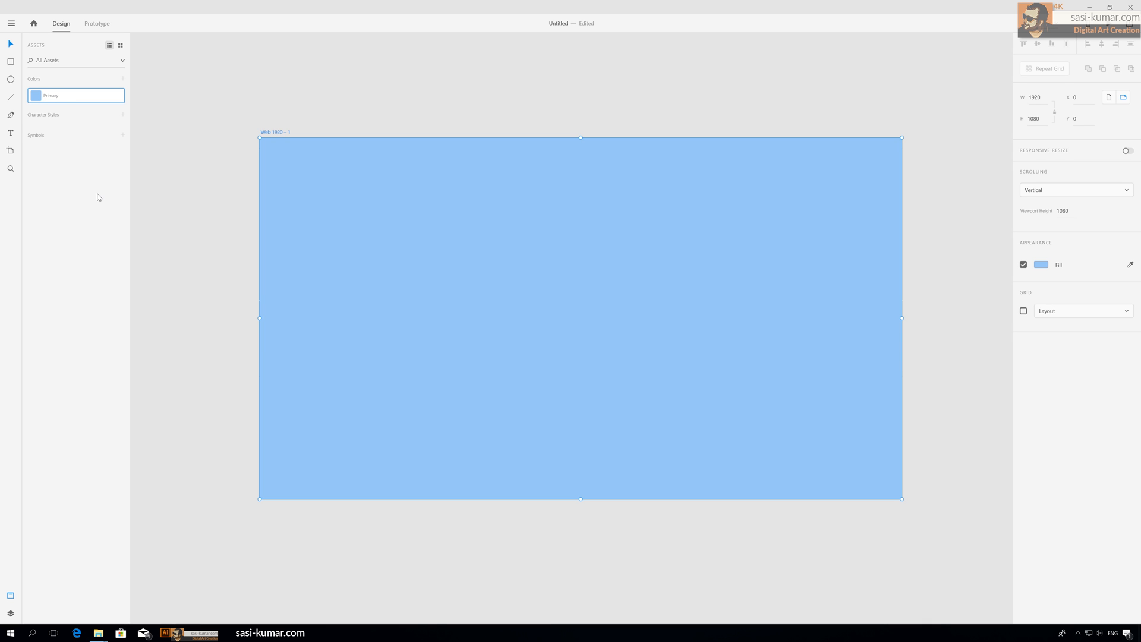
Step: Change the artboard's fill to a very pale blue
{"action": "left_click", "coordinate": [949, 156]}
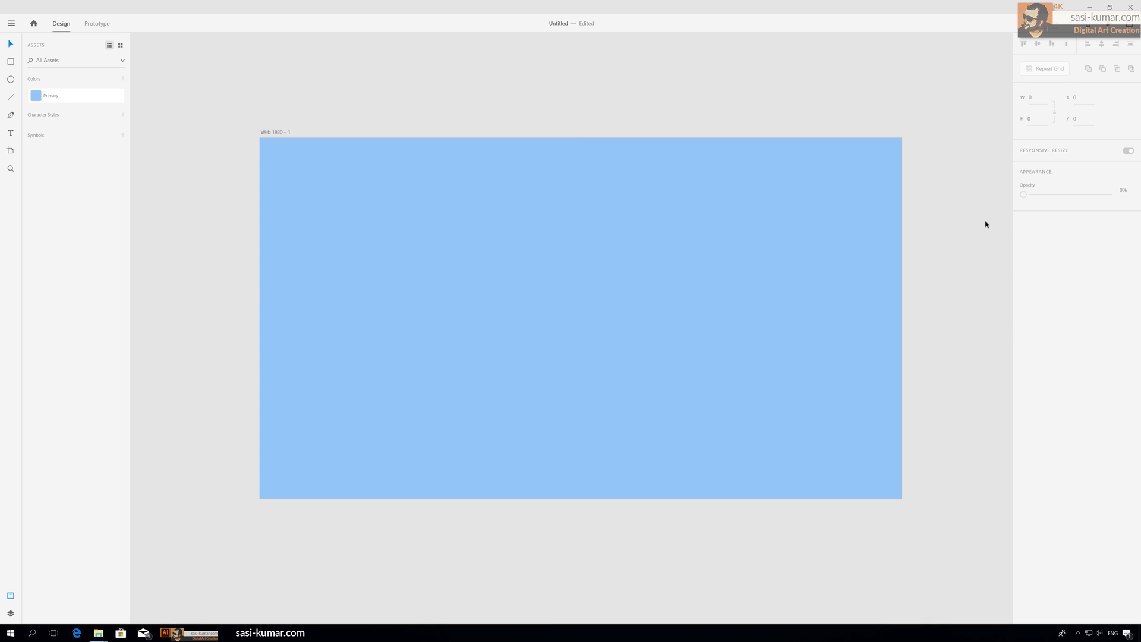
{"action": "left_click", "coordinate": [804, 278]}
{"action": "left_click", "coordinate": [1042, 265]}
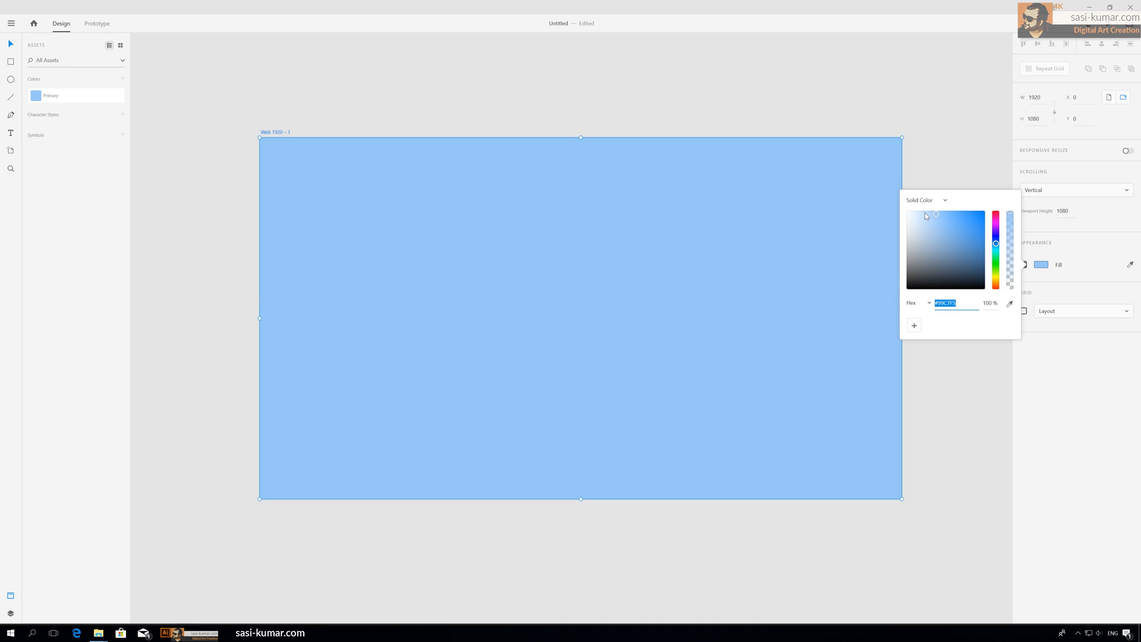
{"action": "left_click", "coordinate": [918, 213]}
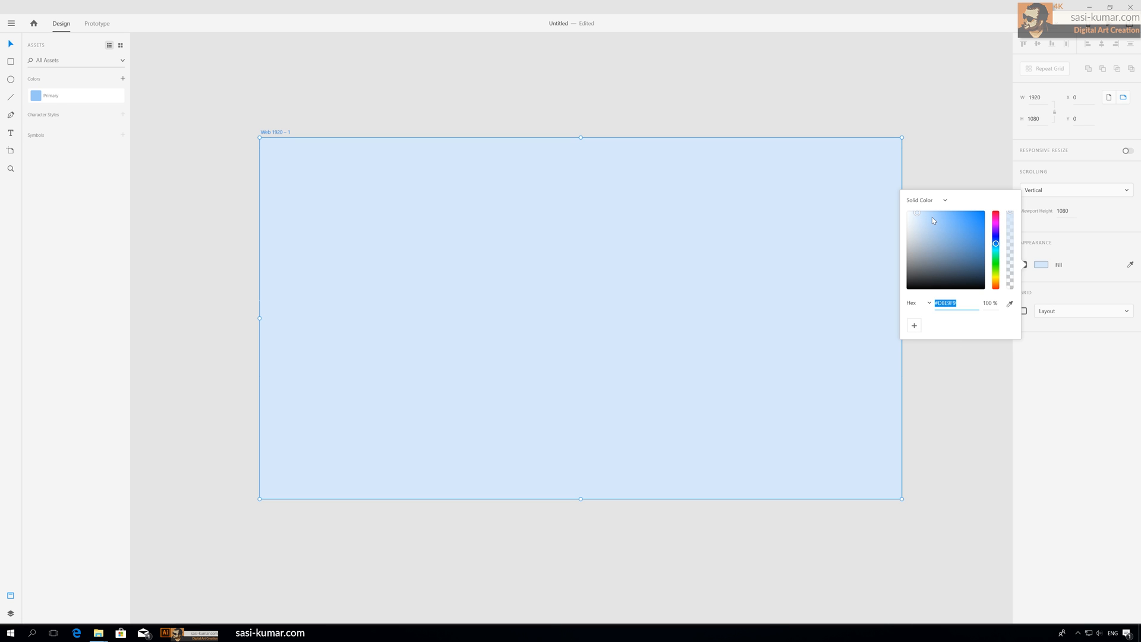
{"action": "left_click", "coordinate": [917, 216]}
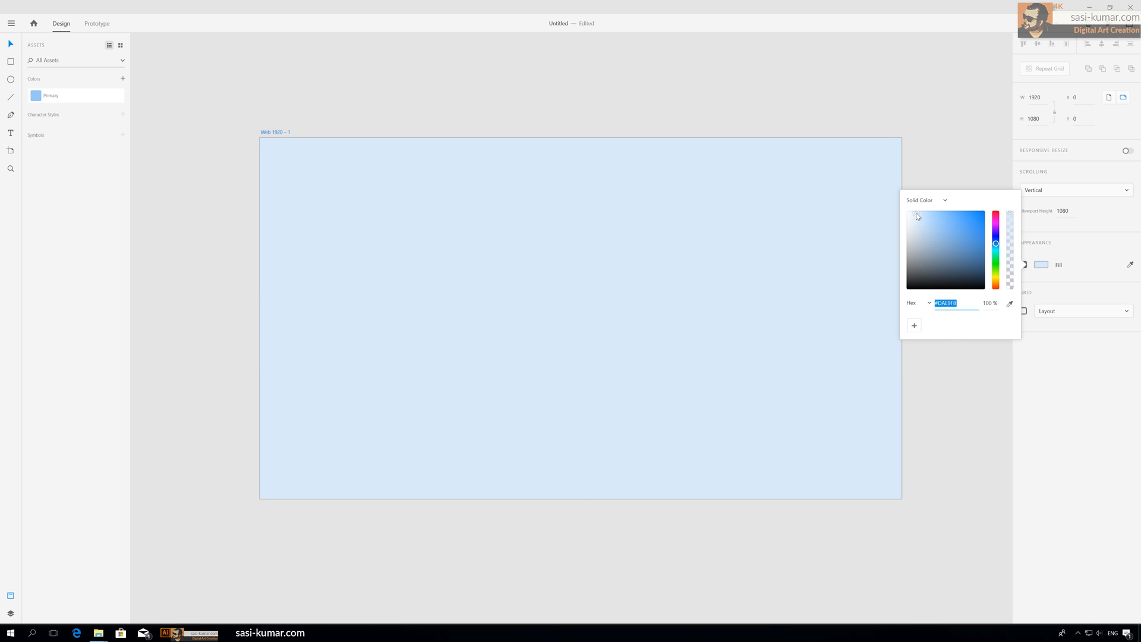
{"action": "left_click_drag", "start_coordinate": [917, 216], "coordinate": [915, 216]}
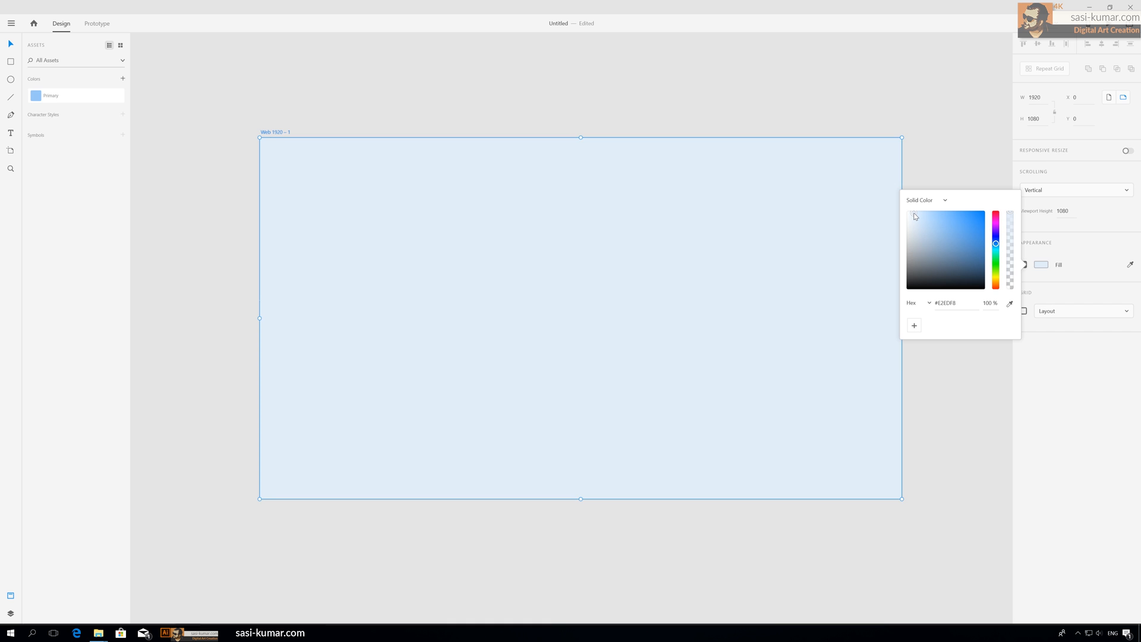
{"action": "left_click", "coordinate": [1125, 375]}
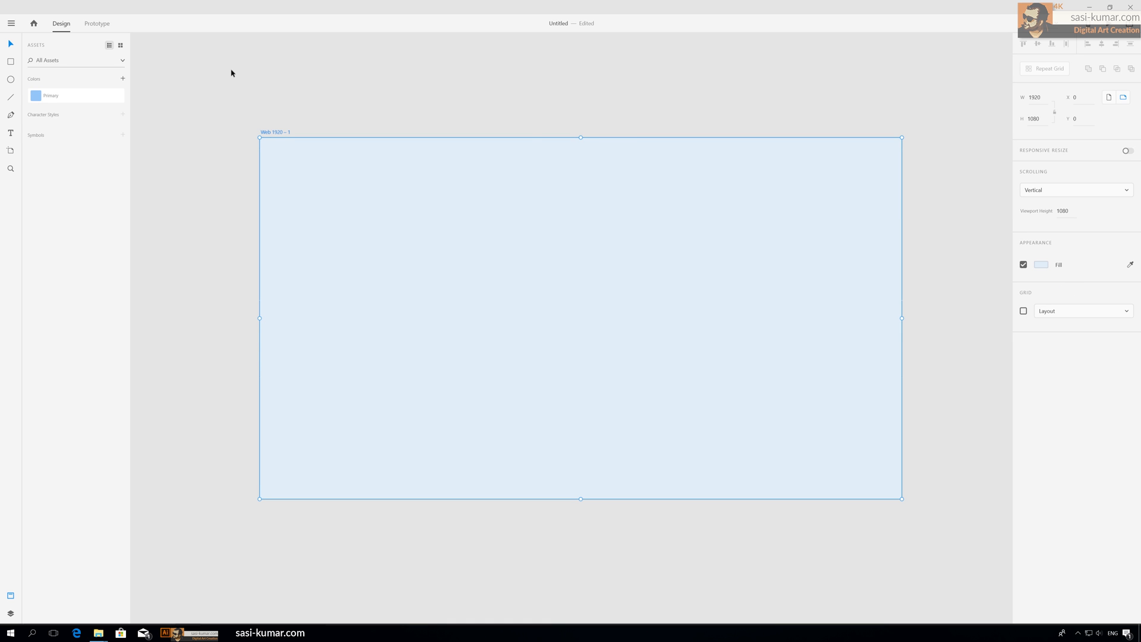
Step: Add the pale blue fill as a color asset named Secondary
{"action": "left_click", "coordinate": [123, 79]}
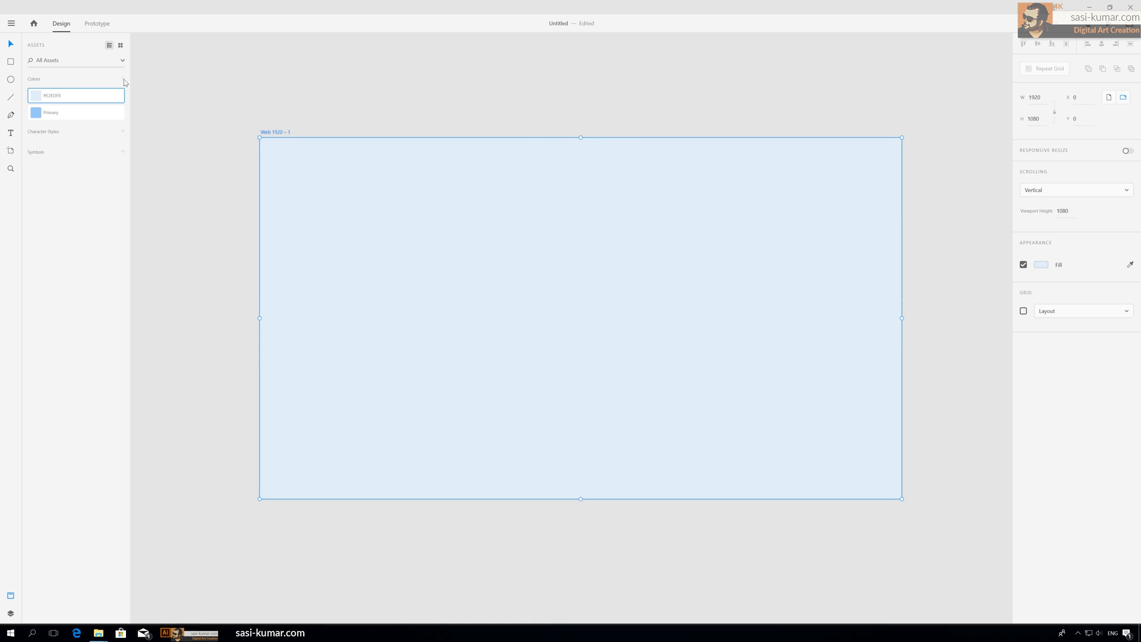
{"action": "double_click", "coordinate": [55, 96]}
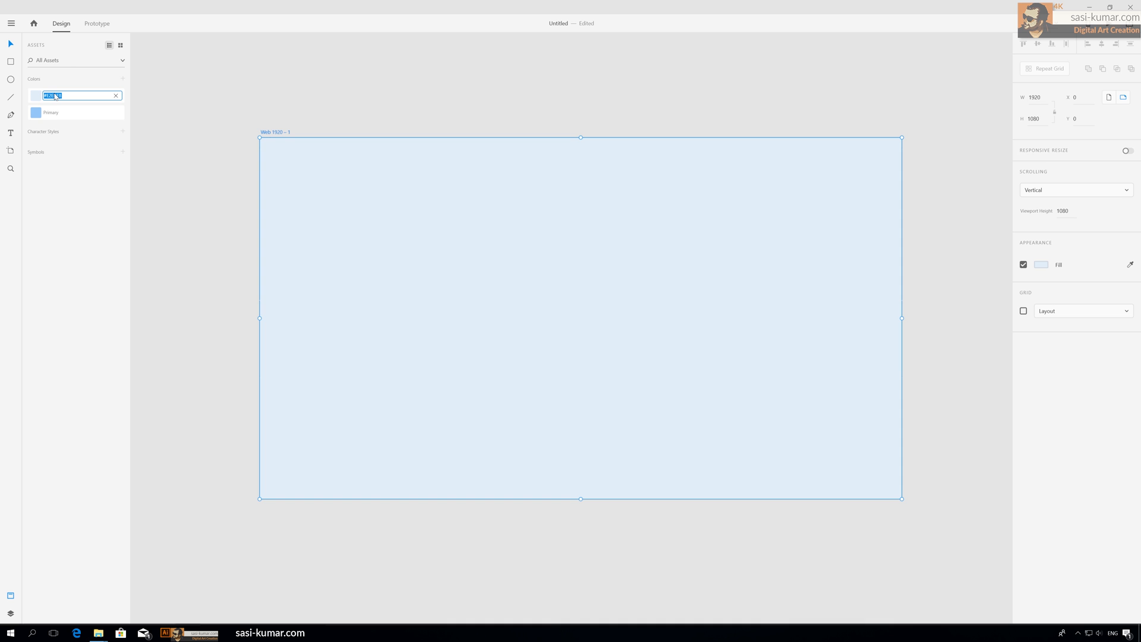
{"action": "type", "text": "secondary"}
{"action": "left_click", "coordinate": [321, 107]}
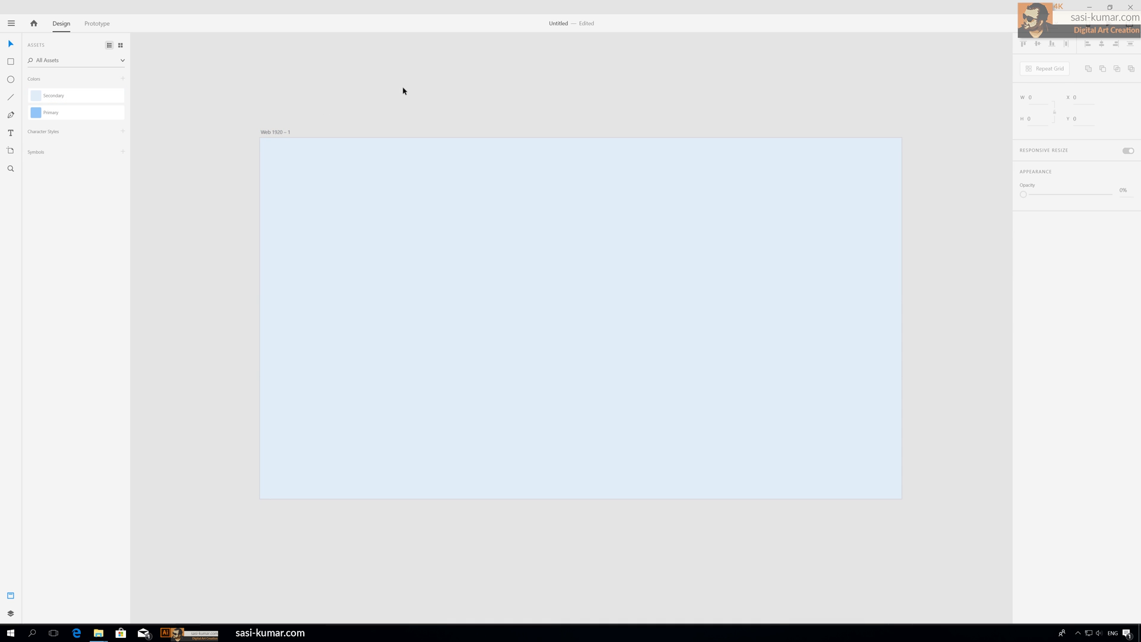
Step: Set the artboard's fill to white
{"action": "left_click", "coordinate": [433, 188]}
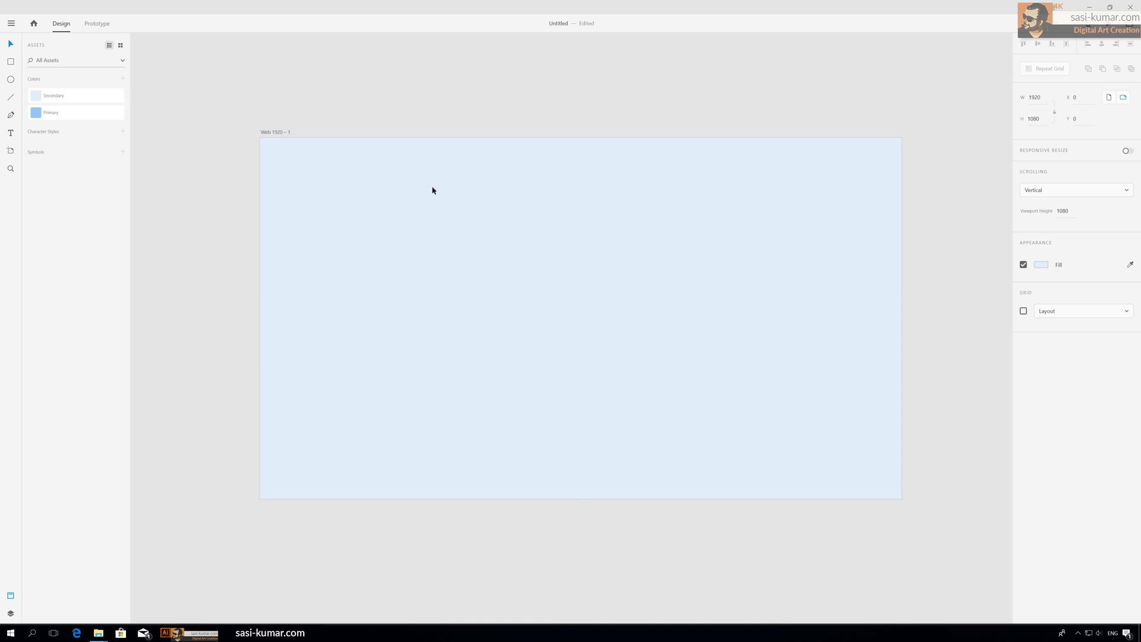
{"action": "left_click", "coordinate": [1044, 266]}
{"action": "left_click_drag", "start_coordinate": [932, 229], "coordinate": [887, 196]}
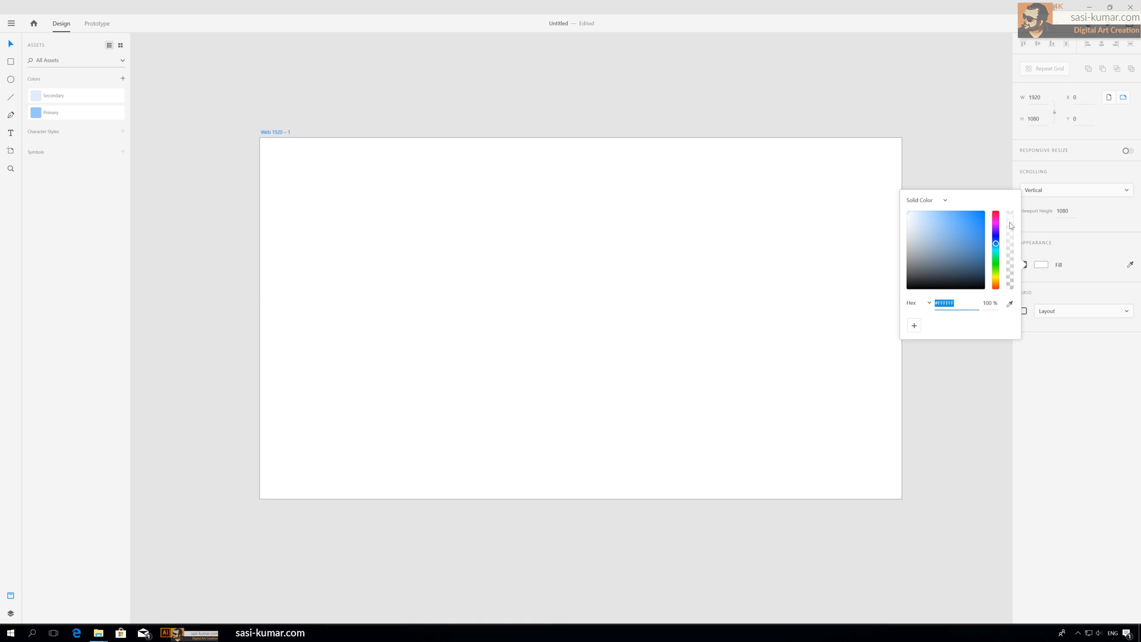
{"action": "left_click", "coordinate": [985, 167]}
{"action": "left_click", "coordinate": [817, 203]}
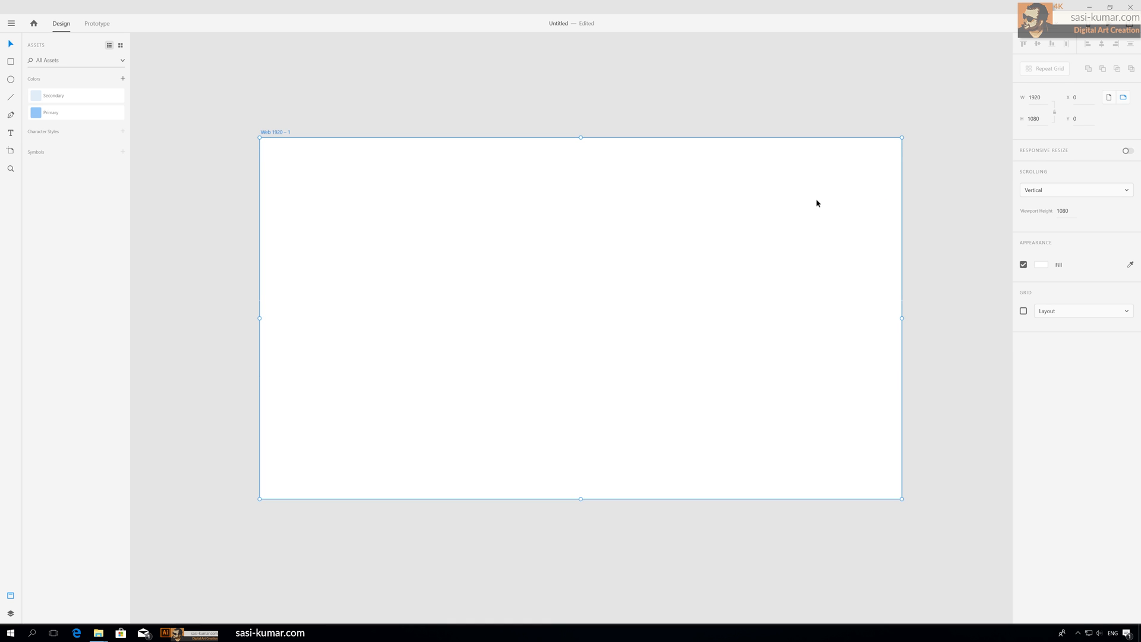
Step: Add the white fill as a color asset named bg
{"action": "left_click", "coordinate": [123, 78]}
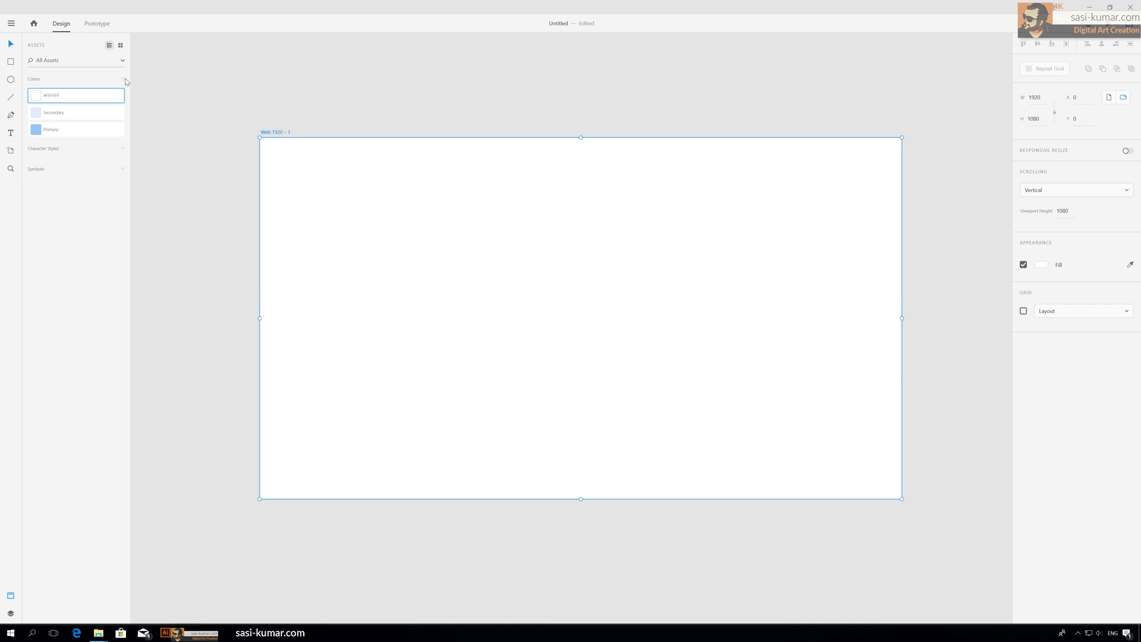
{"action": "double_click", "coordinate": [53, 97]}
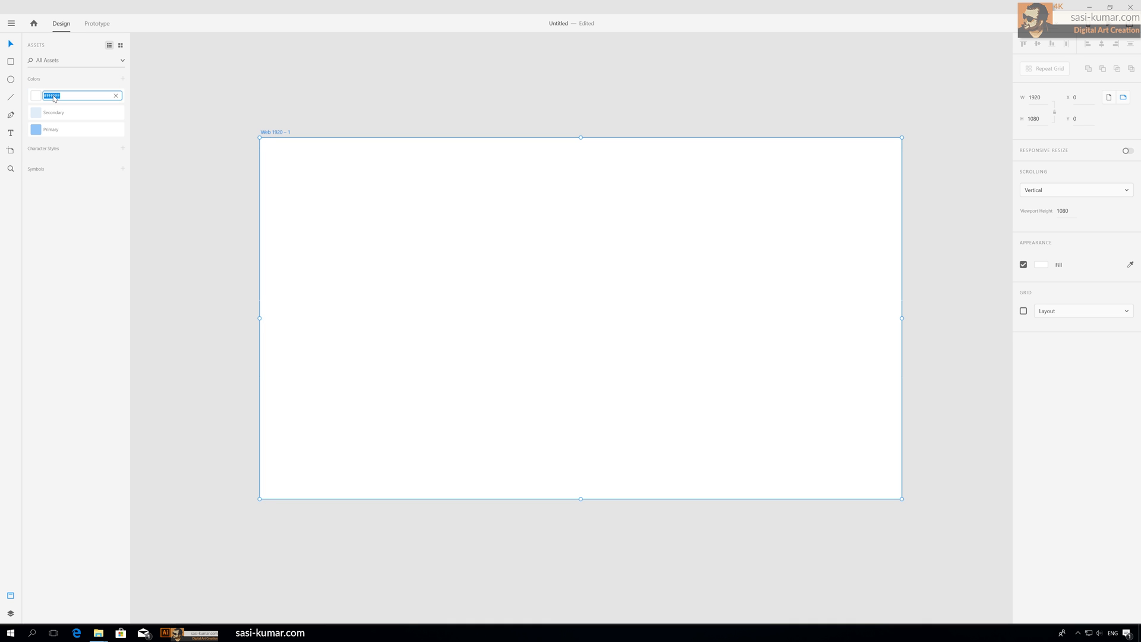
{"action": "type", "text": "bg"}
{"action": "key", "text": "Return"}
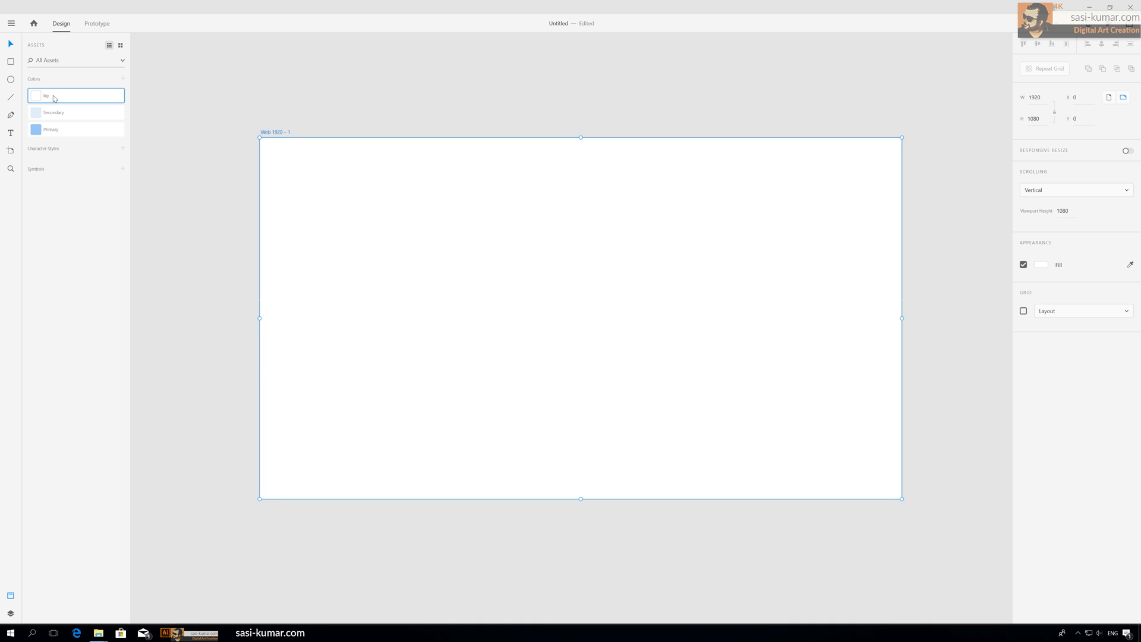
{"action": "left_click", "coordinate": [352, 82]}
Step: Draw a rectangle covering the artboard's left half, 960 by 1080
{"action": "key", "text": "ctrl+minus"}
{"action": "left_click_drag", "start_coordinate": [448, 124], "coordinate": [500, 91]}
{"action": "key", "text": "ctrl+plus"}
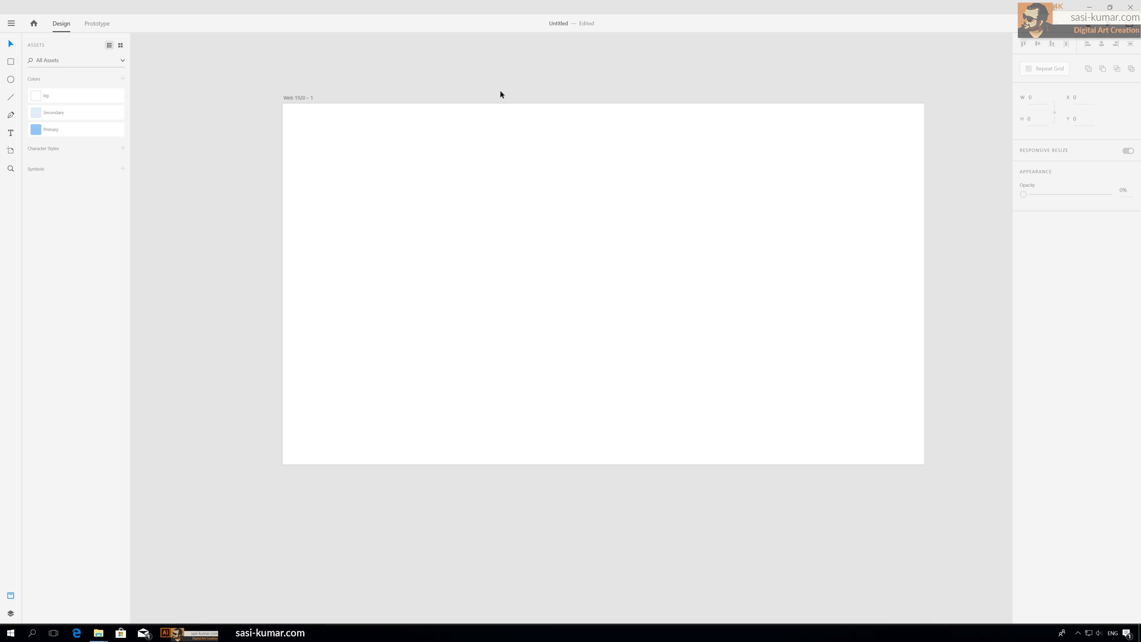
{"action": "left_click", "coordinate": [10, 63]}
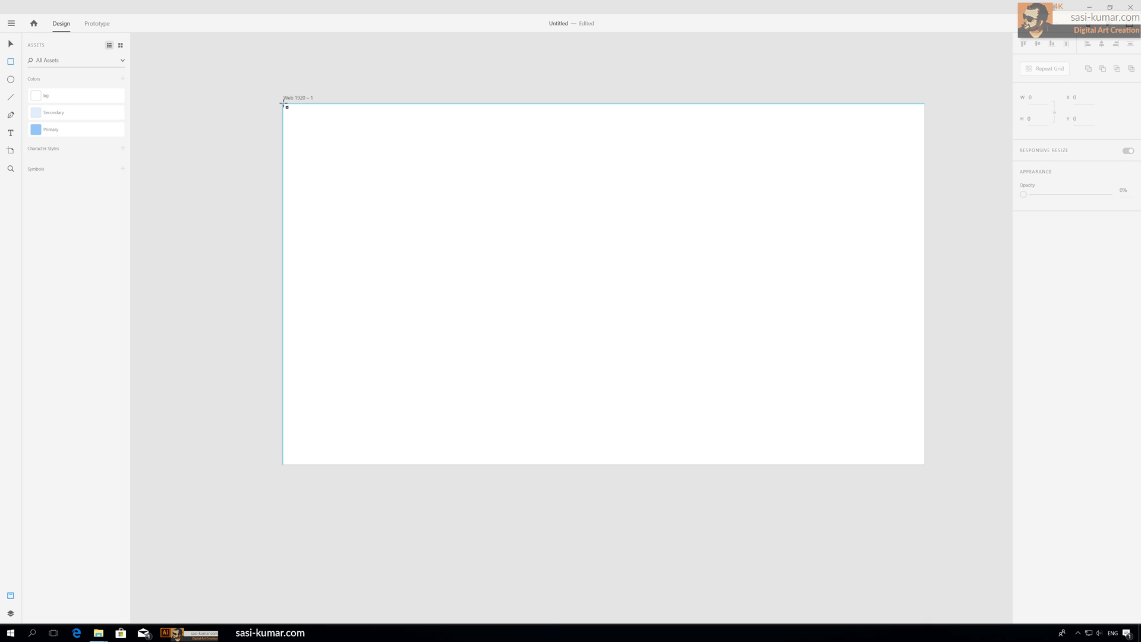
{"action": "left_click_drag", "start_coordinate": [283, 104], "coordinate": [607, 465]}
{"action": "left_click", "coordinate": [11, 44]}
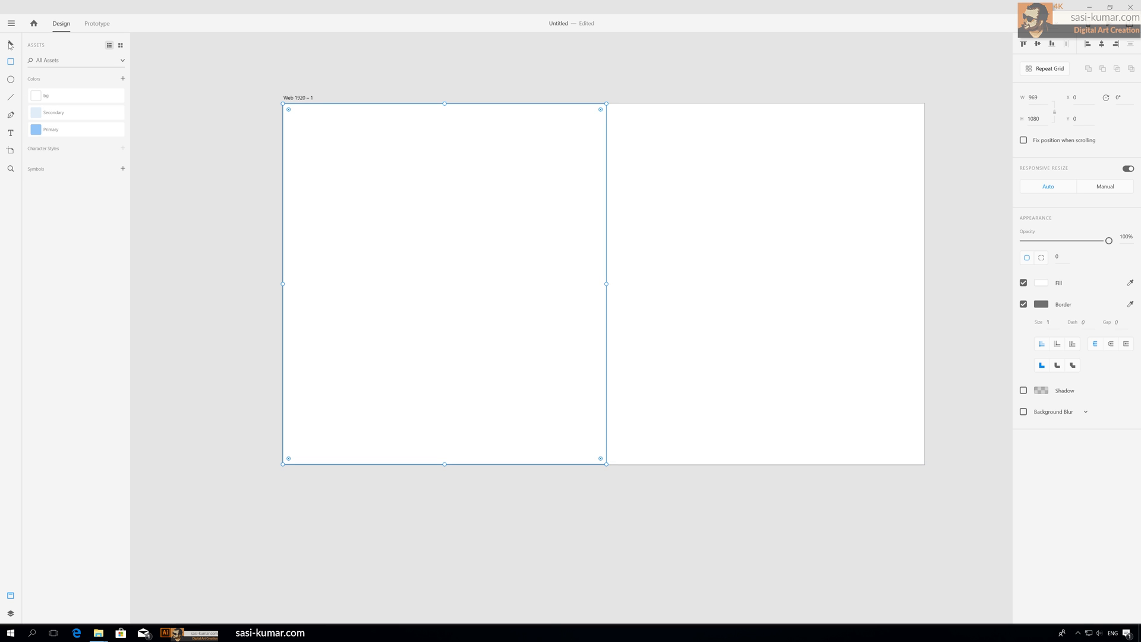
Step: Fill the rectangle with the Primary color and turn off its border
{"action": "left_click", "coordinate": [616, 180]}
{"action": "left_click", "coordinate": [562, 172]}
{"action": "left_click", "coordinate": [65, 132]}
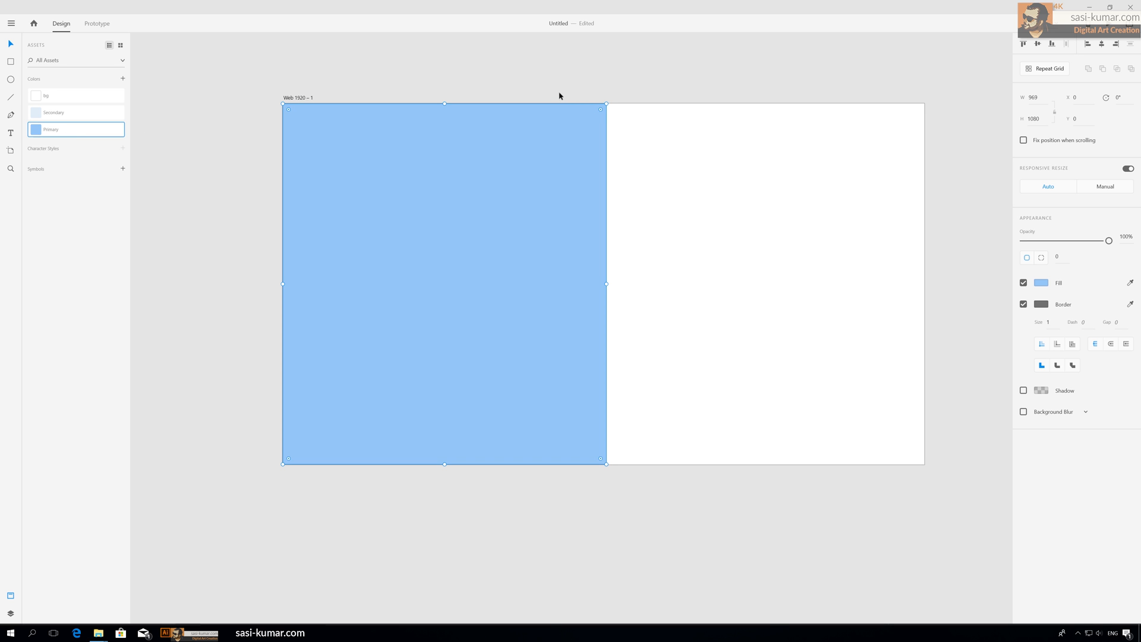
{"action": "left_click", "coordinate": [561, 85]}
{"action": "left_click", "coordinate": [333, 199]}
{"action": "left_click", "coordinate": [1024, 303]}
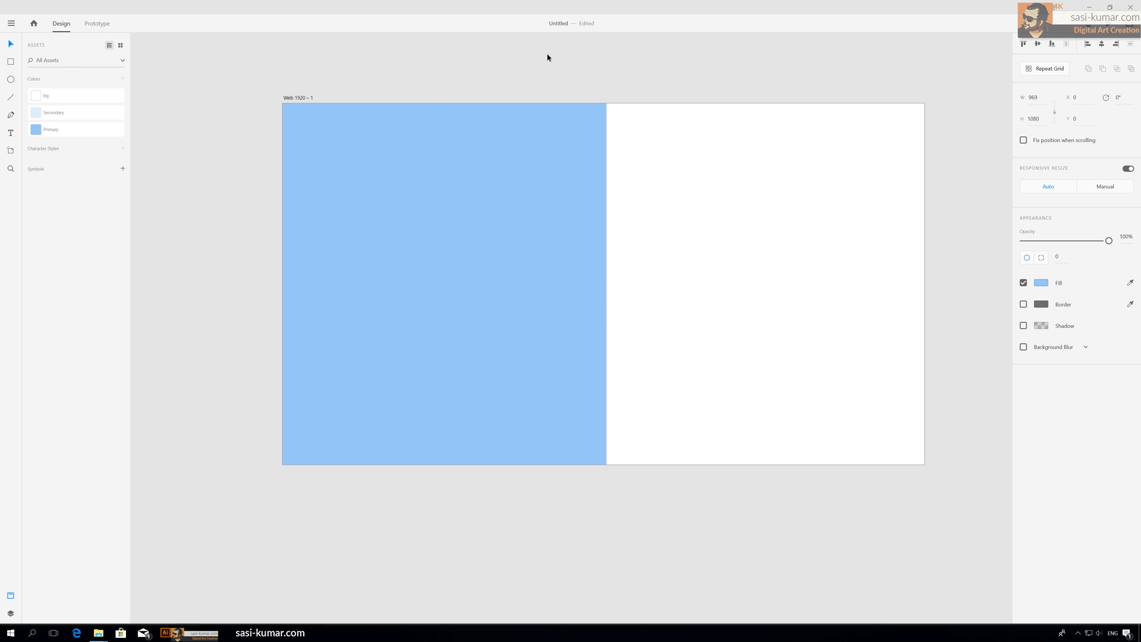
Step: Add a text label reading Title on the blue rectangle
{"action": "left_click", "coordinate": [548, 56]}
{"action": "left_click", "coordinate": [468, 195]}
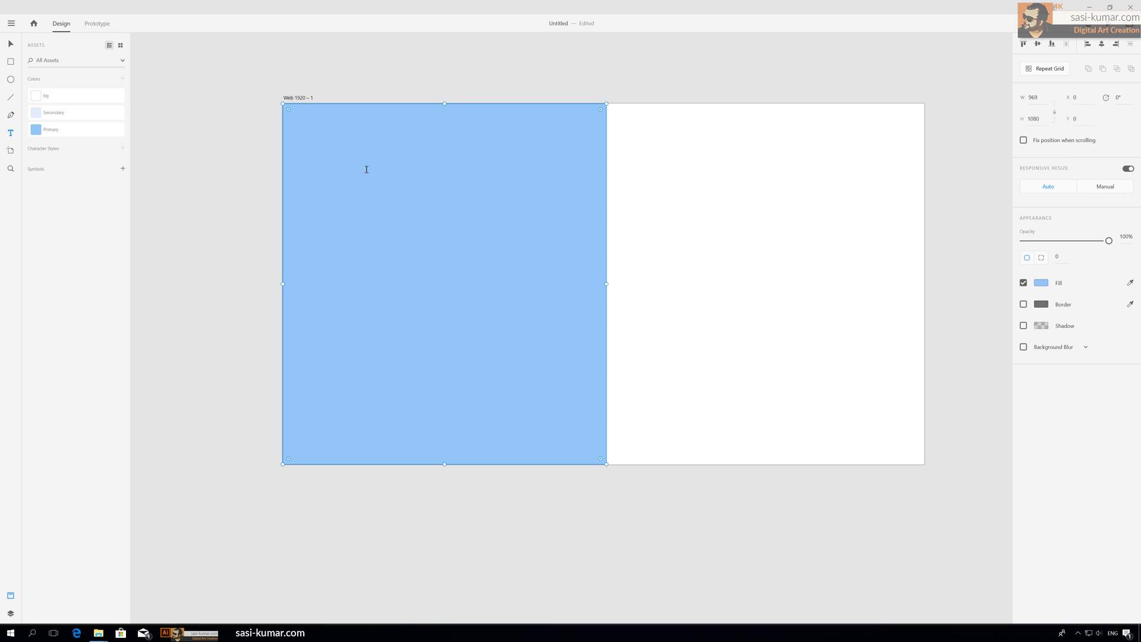
{"action": "left_click", "coordinate": [376, 189]}
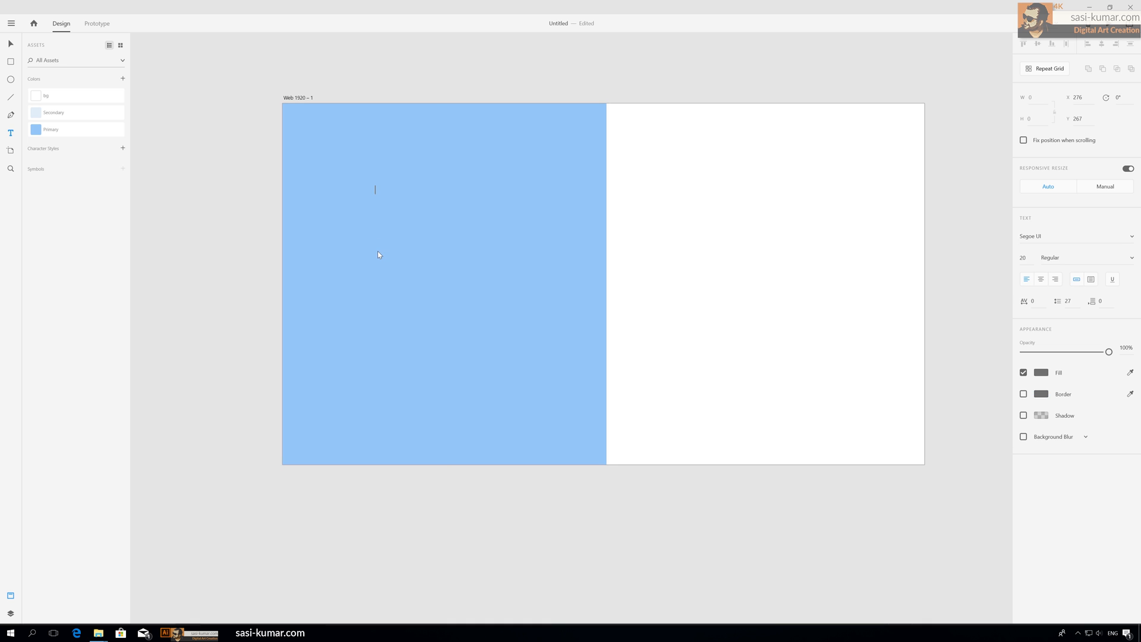
{"action": "type", "text": "Title"}
Step: Set the Title text's font weight to Bold
{"action": "left_click", "coordinate": [11, 46]}
{"action": "left_click", "coordinate": [1131, 260]}
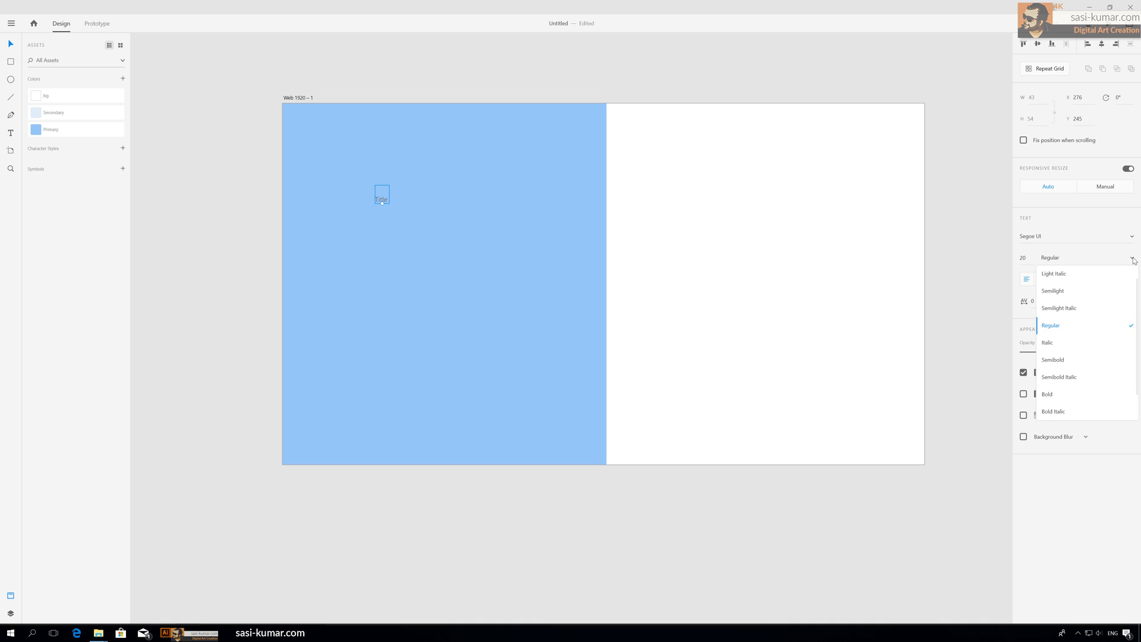
{"action": "left_click", "coordinate": [1065, 405]}
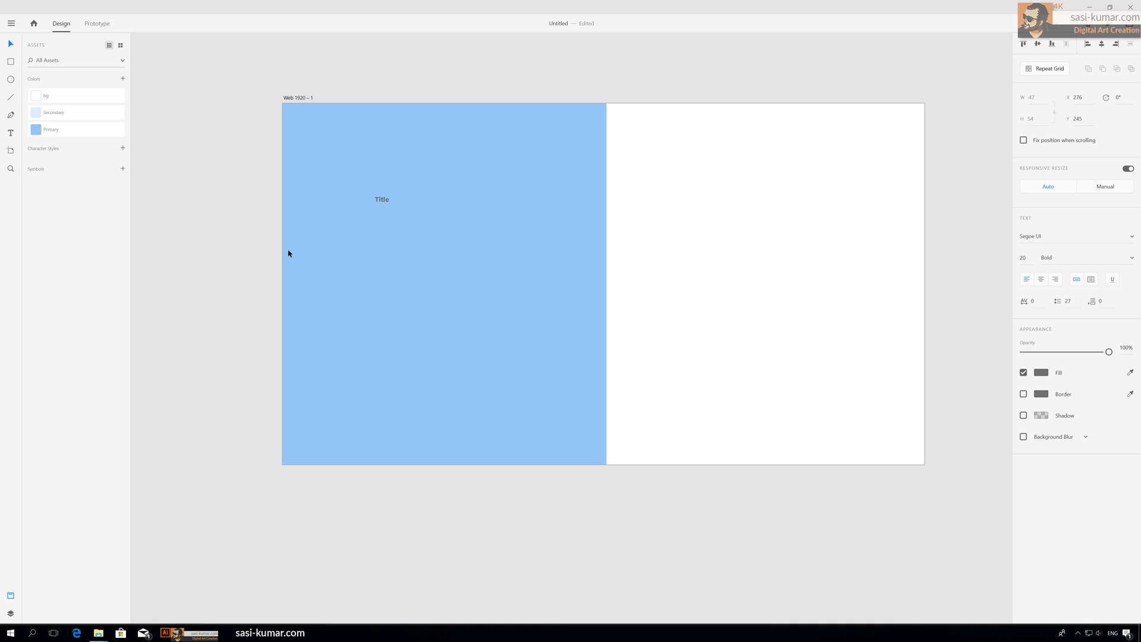
Step: Set the Title text's font size to 45
{"action": "left_click", "coordinate": [434, 74]}
{"action": "left_click", "coordinate": [382, 198]}
{"action": "left_click_drag", "start_coordinate": [445, 74], "coordinate": [418, 81]}
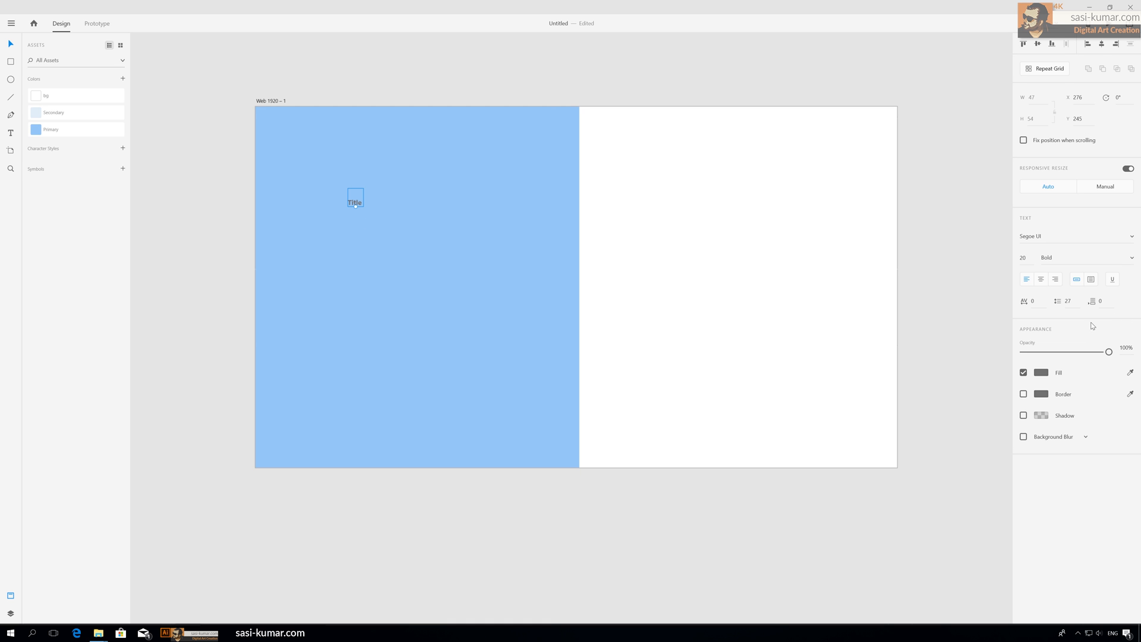
{"action": "left_click", "coordinate": [1023, 257]}
{"action": "type", "text": "45"}
{"action": "key", "text": "Return"}
Step: Move the Title text to the right and color it with the bg swatch
{"action": "left_click_drag", "start_coordinate": [365, 205], "coordinate": [412, 209]}
{"action": "left_click", "coordinate": [83, 95]}
{"action": "left_click", "coordinate": [479, 94]}
{"action": "right_click", "coordinate": [229, 633]}
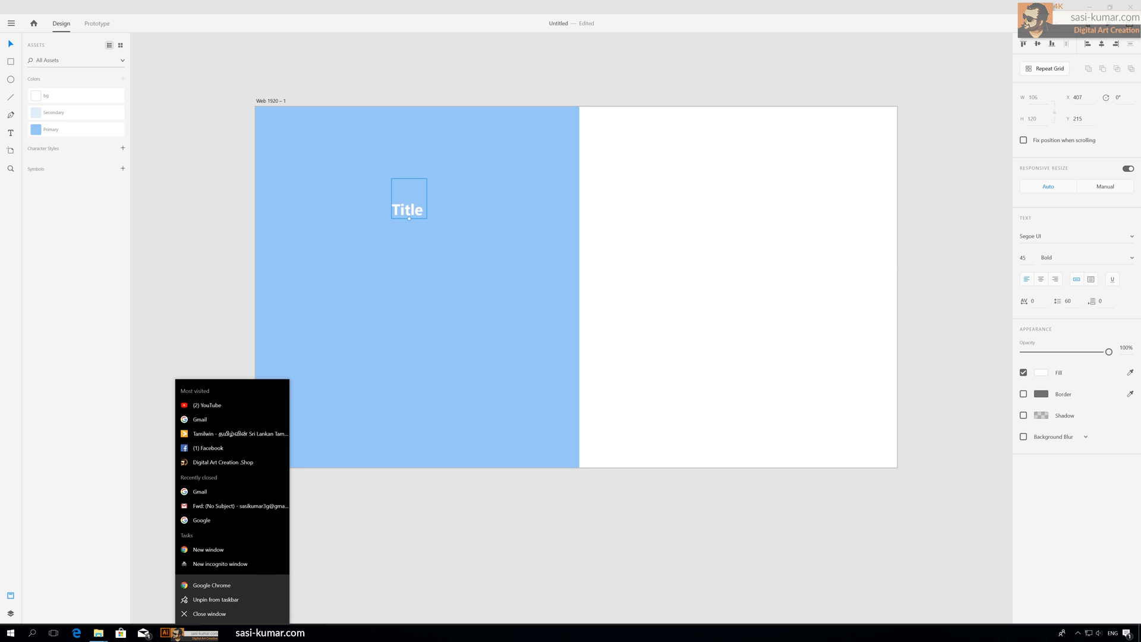
{"action": "left_click", "coordinate": [230, 583]}
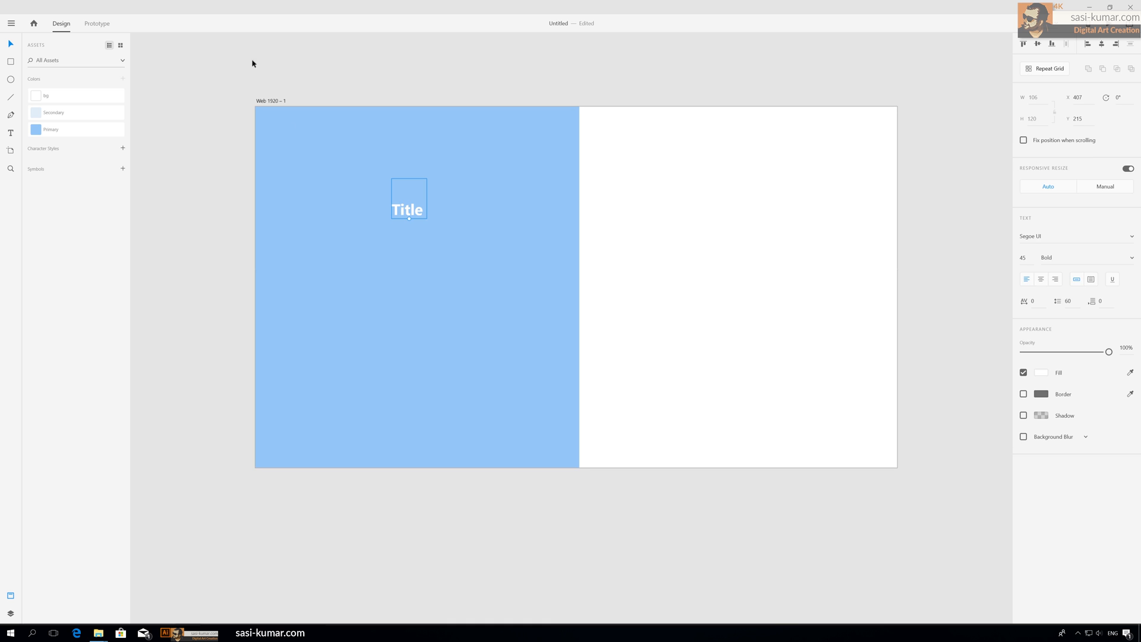
{"action": "left_click", "coordinate": [252, 64]}
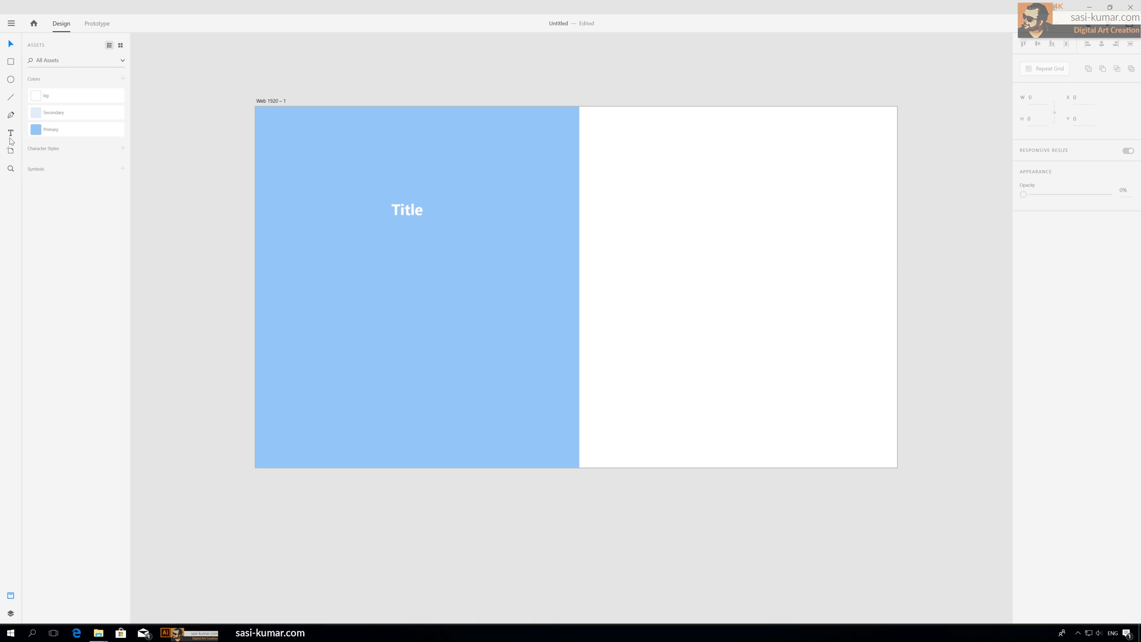
Step: Draw a text area below the title on the blue panel and paste placeholder paragraph text into it
{"action": "left_click", "coordinate": [11, 134]}
{"action": "left_click_drag", "start_coordinate": [274, 250], "coordinate": [563, 442]}
{"action": "type", "text": "Lorem ipsum dolor sit amet, consectetur adipiscing elit, sed do eiusmod tempor incididunt ut labore et dolore magna aliqua. Ut enim ad minim veniam, quis nostrud exercitation ullamco laboris nisi ut aliquip ex ea commodo consequat. Duis aute irure dolor in reprehenderit in voluptate velit esse cillum dolore eu fugiat nulla pariatur. Excepteur sint occaecat cupidatat non proident, sunt in culpa qui officia deserunt mollit anim id est laborum."}
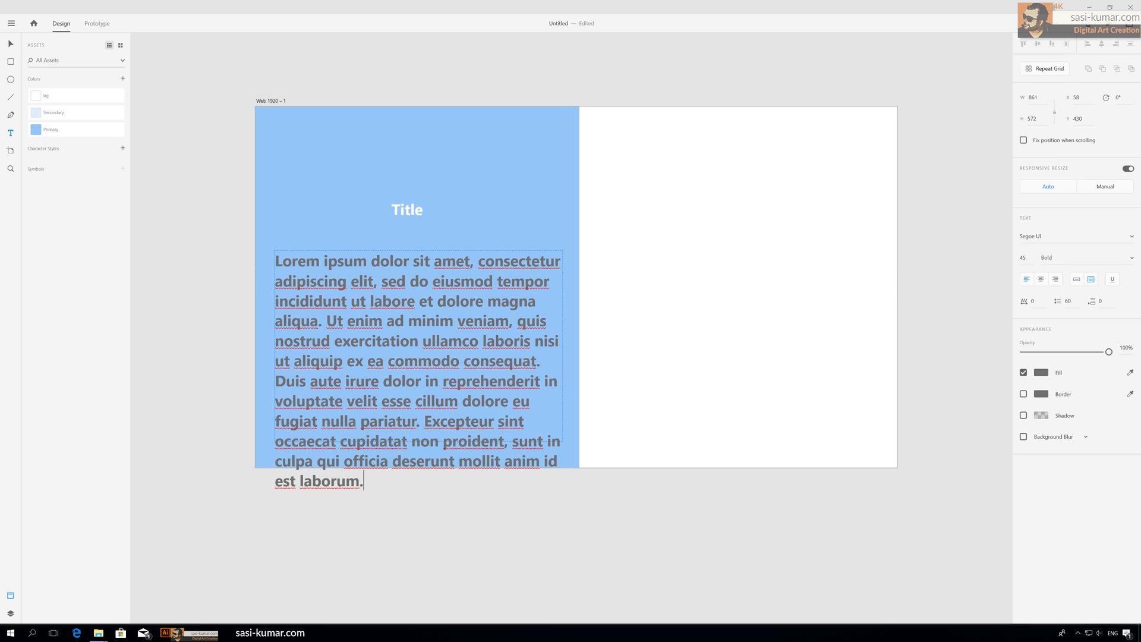
Step: Select all the paragraph text and set its font size to 18
{"action": "key", "text": "ctrl+a"}
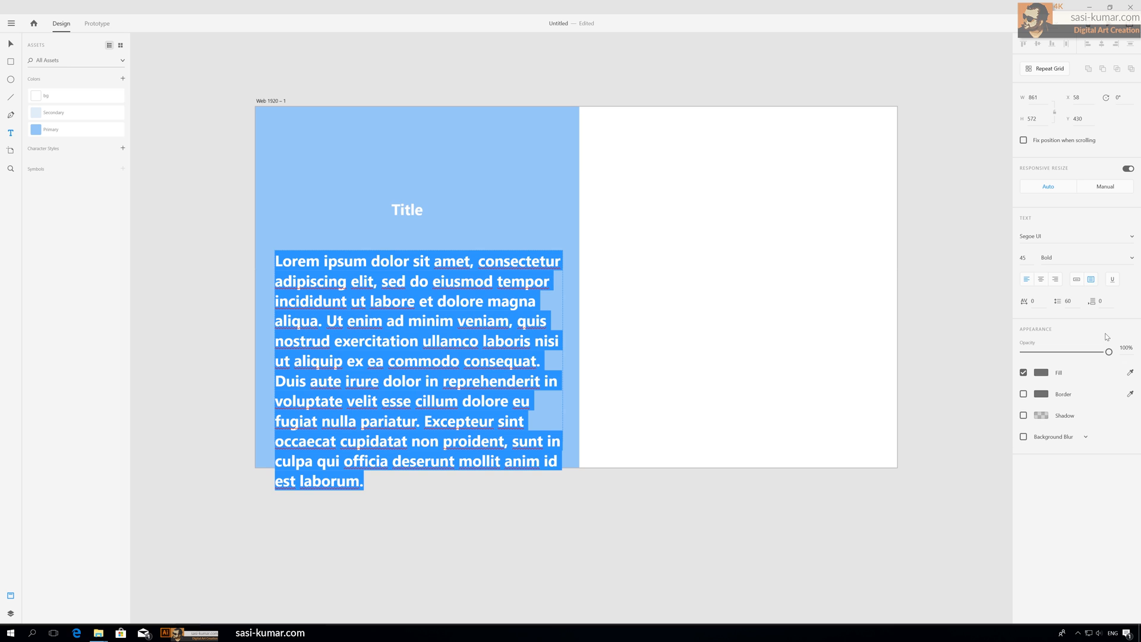
{"action": "left_click", "coordinate": [1023, 257]}
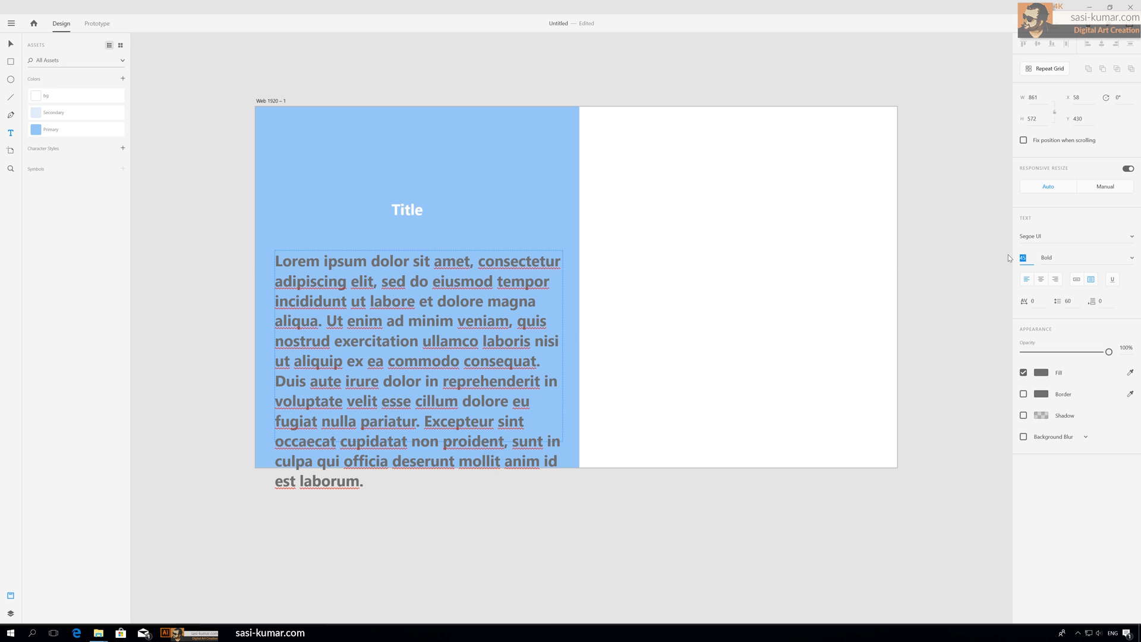
{"action": "type", "text": "12"}
{"action": "left_click", "coordinate": [1076, 236]}
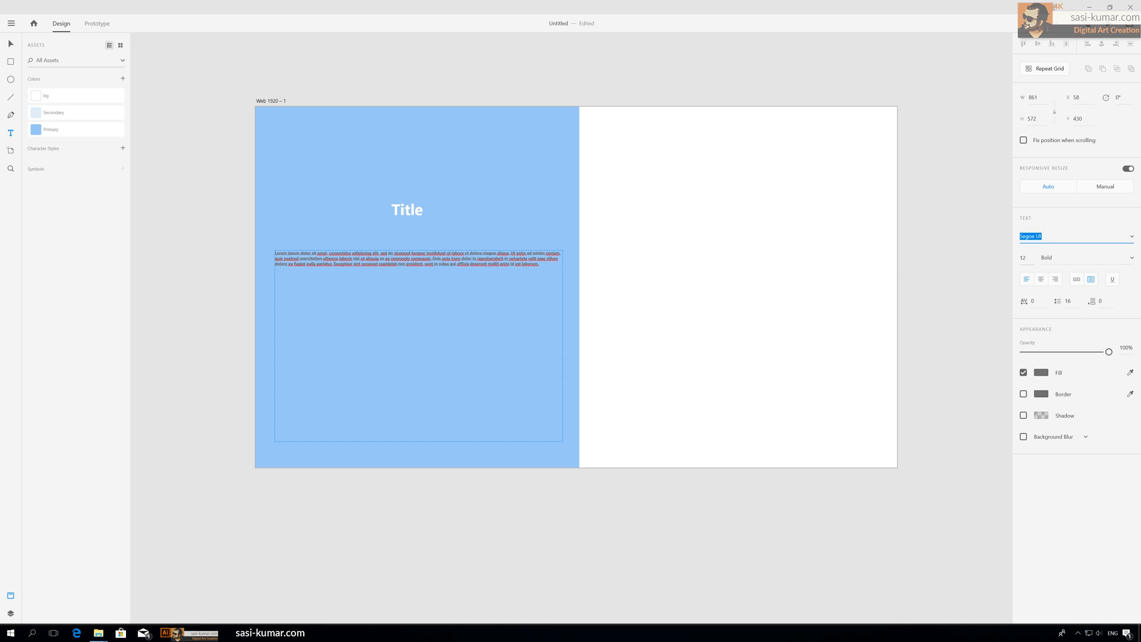
{"action": "key", "text": "Tab"}
{"action": "type", "text": "18"}
{"action": "key", "text": "Return"}
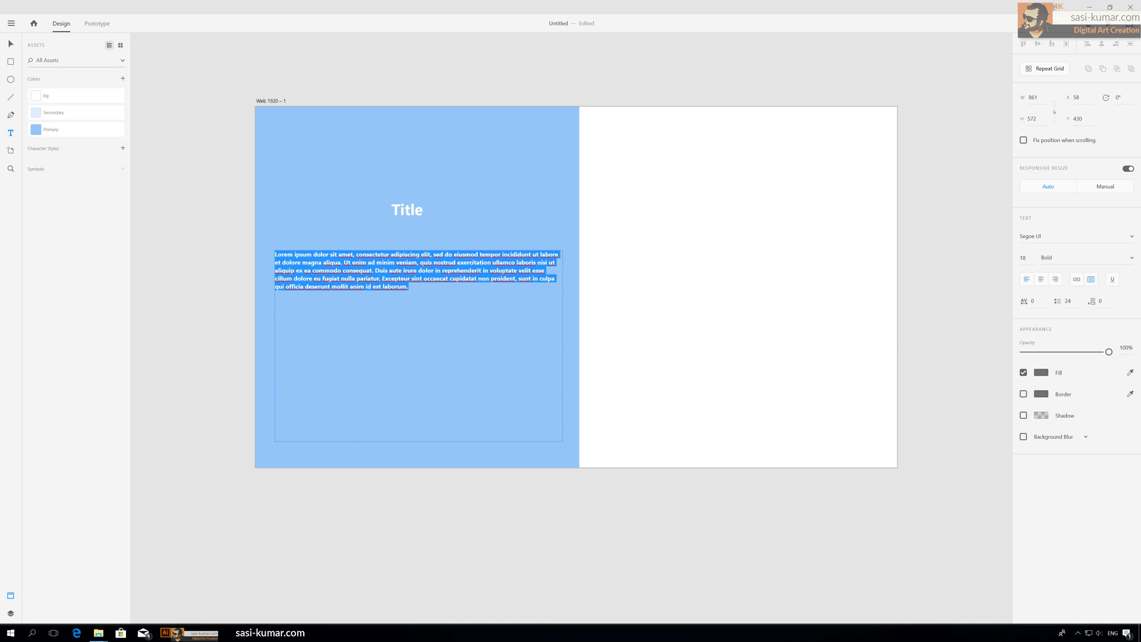
Step: Color the paragraph text with the bg swatch and set its weight to Semilight Italic
{"action": "left_click", "coordinate": [47, 96]}
{"action": "left_click", "coordinate": [1116, 259]}
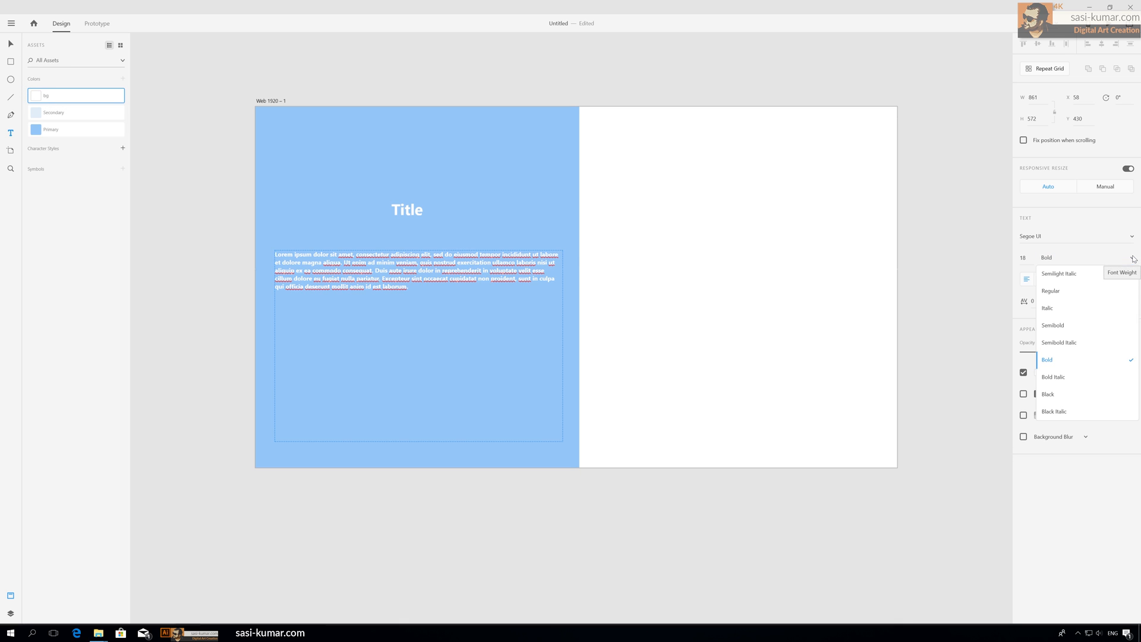
{"action": "left_click", "coordinate": [1096, 281]}
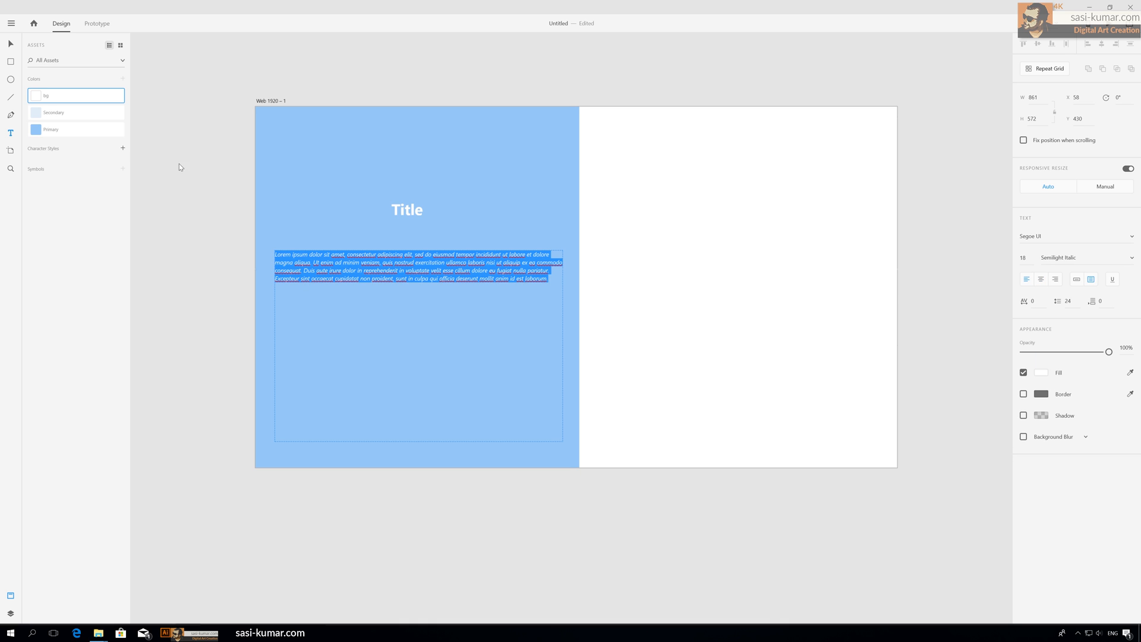
Step: Shorten the paragraph text box so its height fits the text
{"action": "left_click", "coordinate": [11, 46]}
{"action": "left_click", "coordinate": [357, 69]}
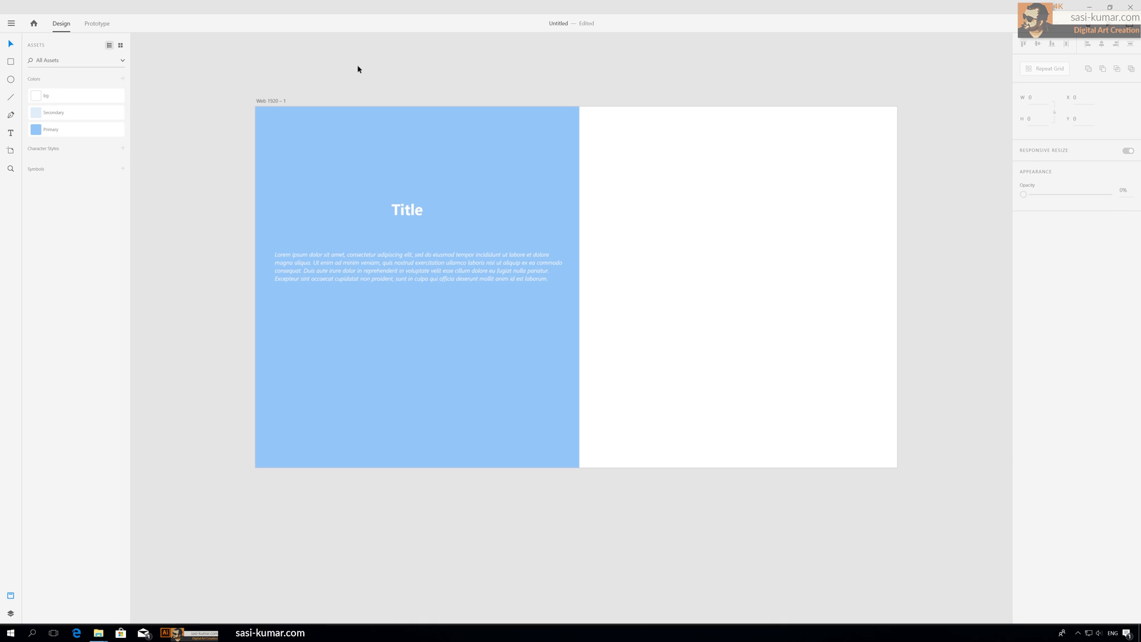
{"action": "left_click", "coordinate": [405, 281]}
{"action": "left_click_drag", "start_coordinate": [416, 442], "coordinate": [419, 290]}
Step: Draw a rectangle covering the right half of the artboard
{"action": "left_click", "coordinate": [535, 69]}
{"action": "left_click_drag", "start_coordinate": [535, 74], "coordinate": [475, 66]}
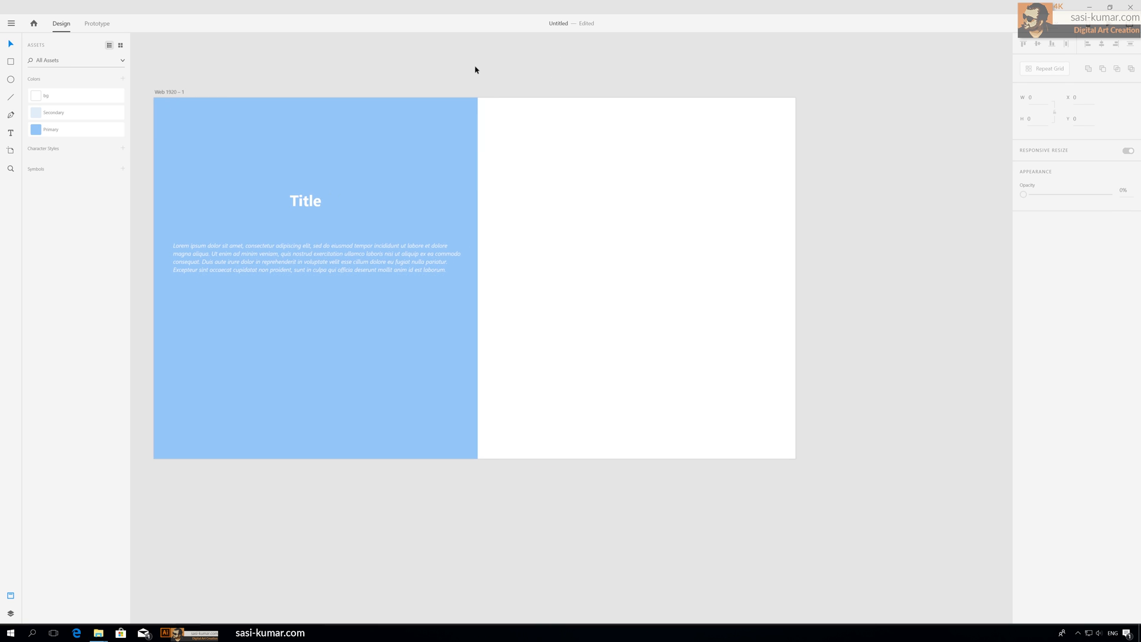
{"action": "key", "text": "ctrl+minus"}
{"action": "key", "text": "ctrl+minus"}
{"action": "left_click_drag", "start_coordinate": [519, 171], "coordinate": [574, 181]}
{"action": "key", "text": "ctrl+plus"}
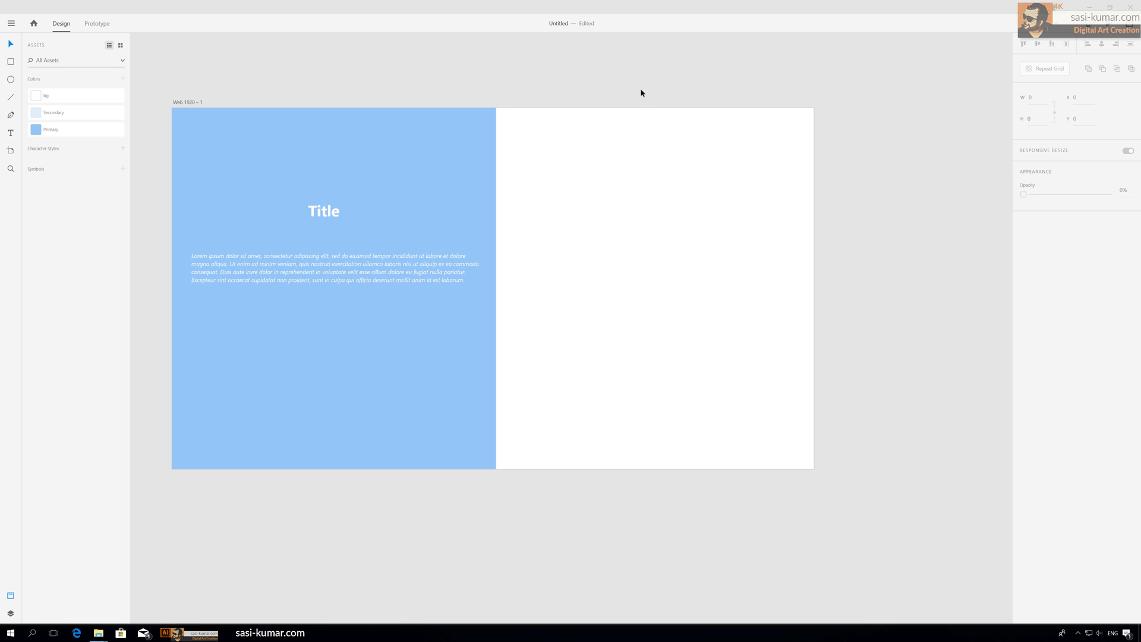
{"action": "left_click_drag", "start_coordinate": [640, 92], "coordinate": [609, 83]}
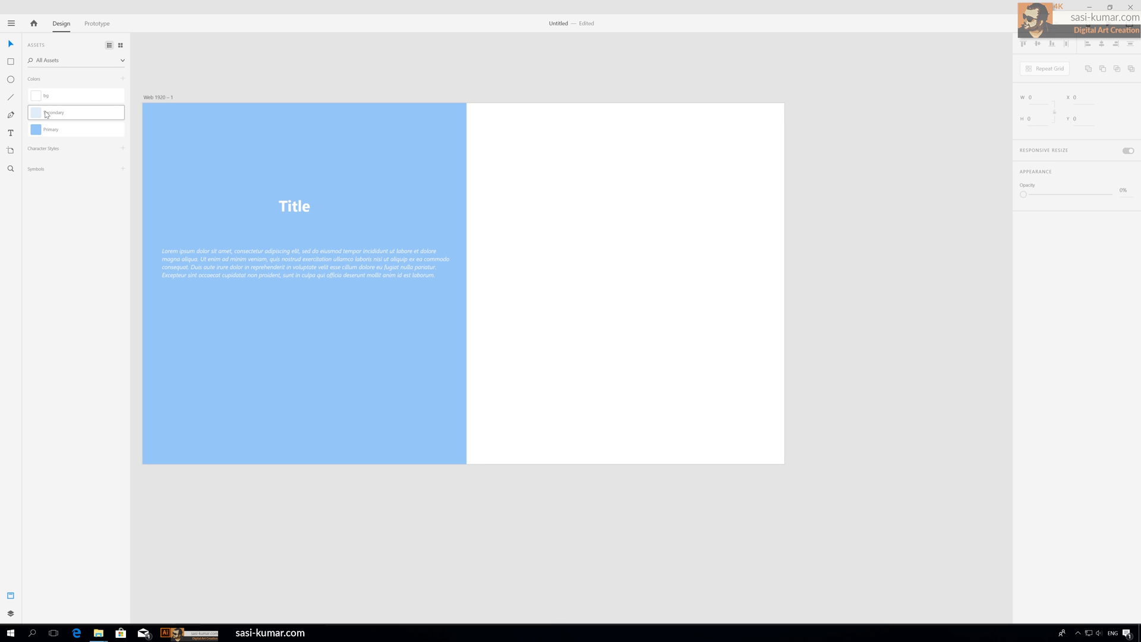
{"action": "key", "text": "r"}
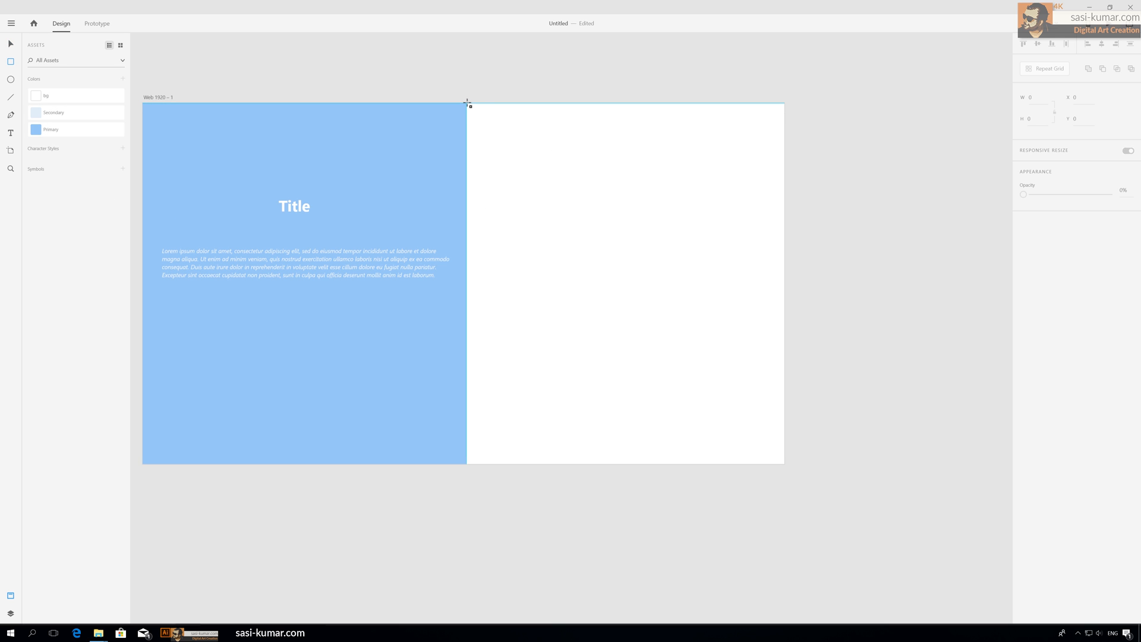
{"action": "left_click_drag", "start_coordinate": [469, 104], "coordinate": [784, 463]}
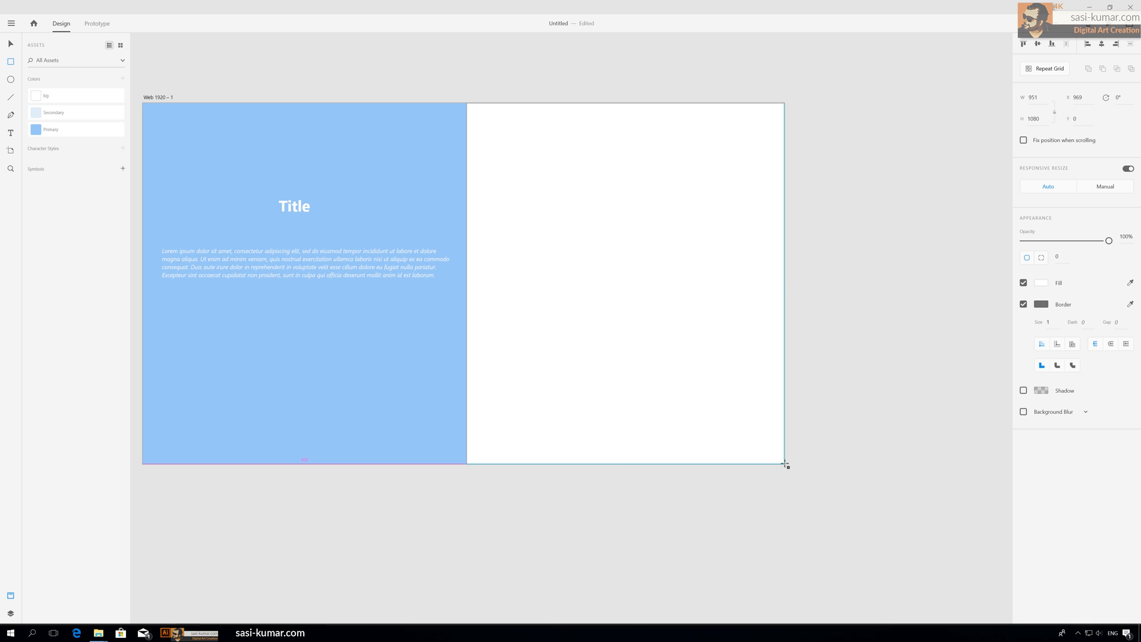
Step: Fill the right-half rectangle with the Secondary swatch and remove its border
{"action": "left_click", "coordinate": [53, 117]}
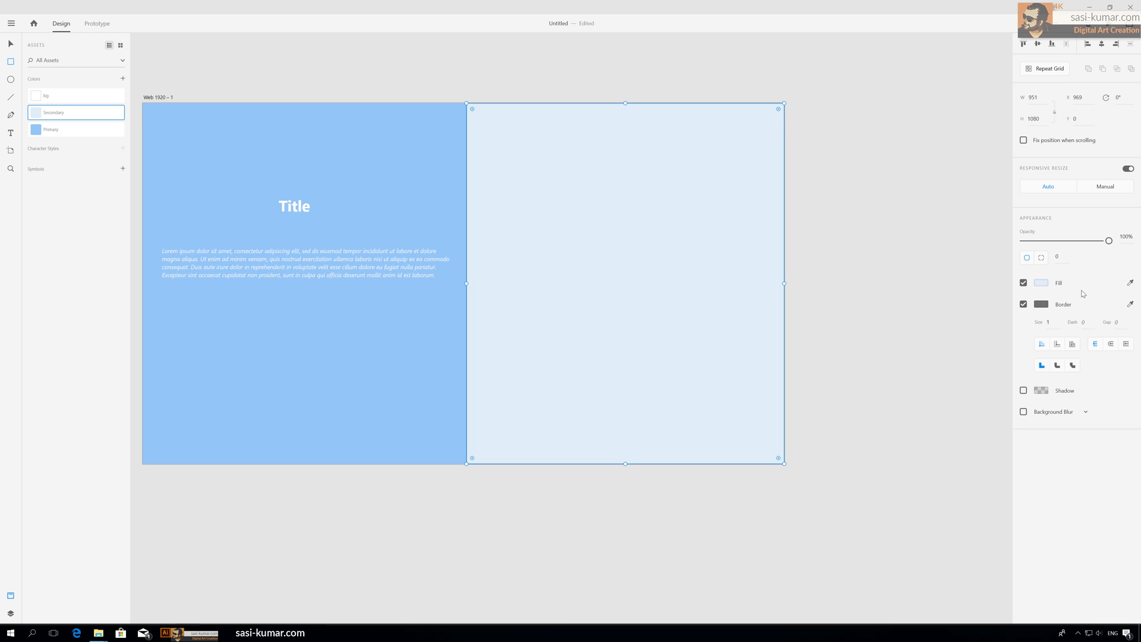
{"action": "left_click", "coordinate": [1024, 283]}
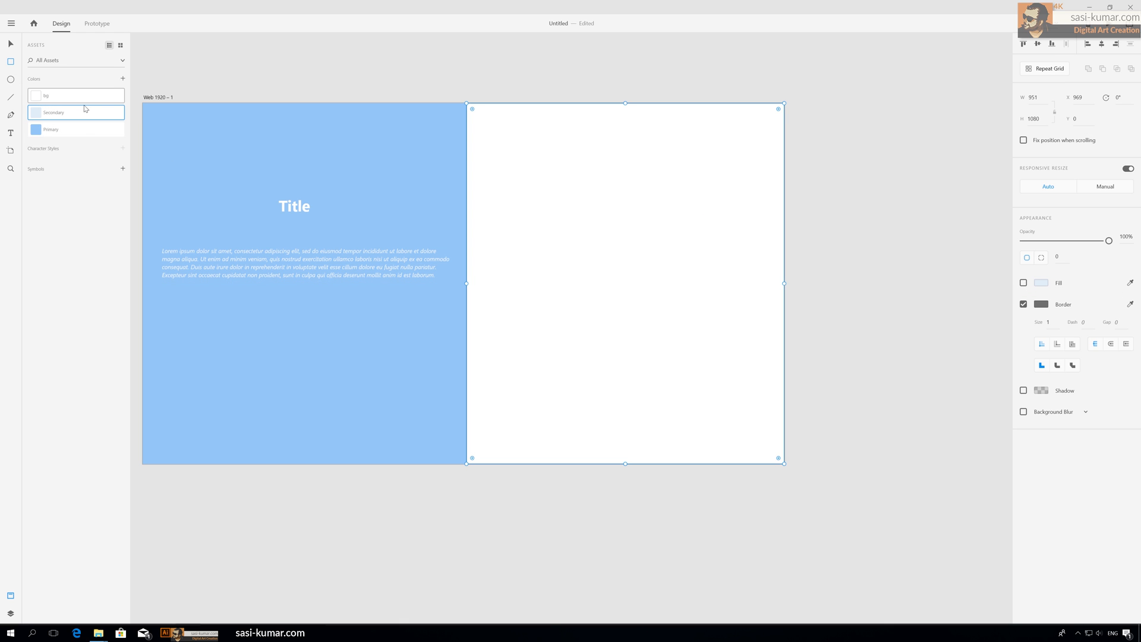
{"action": "left_click", "coordinate": [1024, 283]}
{"action": "left_click", "coordinate": [1024, 304]}
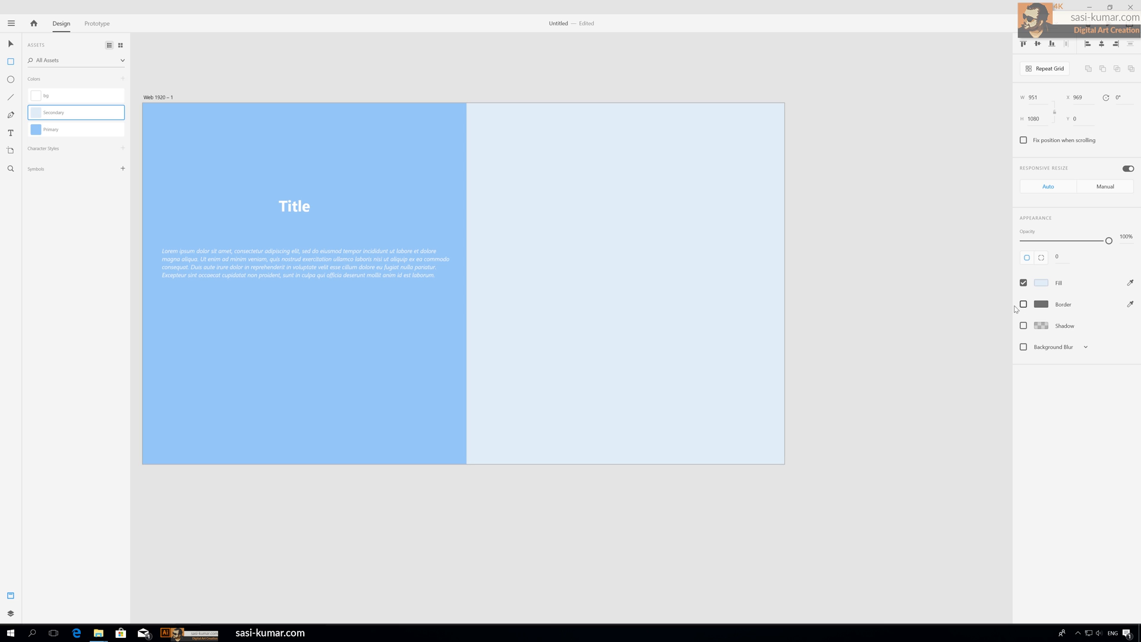
Step: Draw a white card rectangle about 772 by 159 near the top of the right panel
{"action": "key", "text": "v"}
{"action": "left_click", "coordinate": [474, 90]}
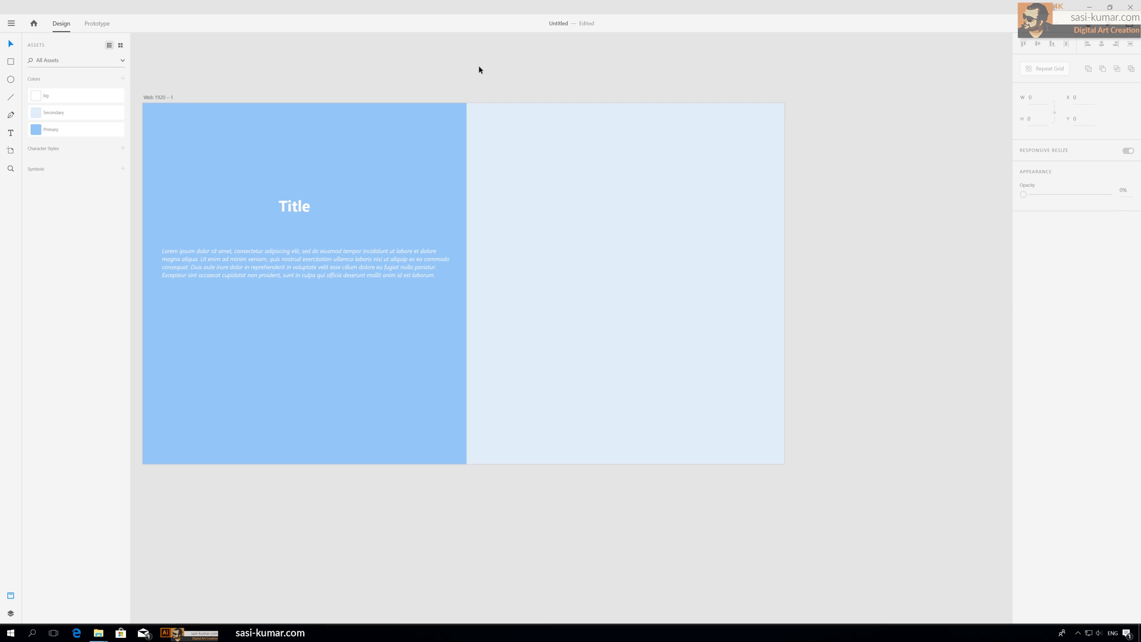
{"action": "left_click", "coordinate": [10, 61]}
{"action": "mouse_move", "coordinate": [499, 136]}
{"action": "left_mouse_down"}
{"action": "mouse_move", "coordinate": [591, 183]}
{"action": "mouse_move", "coordinate": [758, 190]}
{"action": "left_mouse_up"}
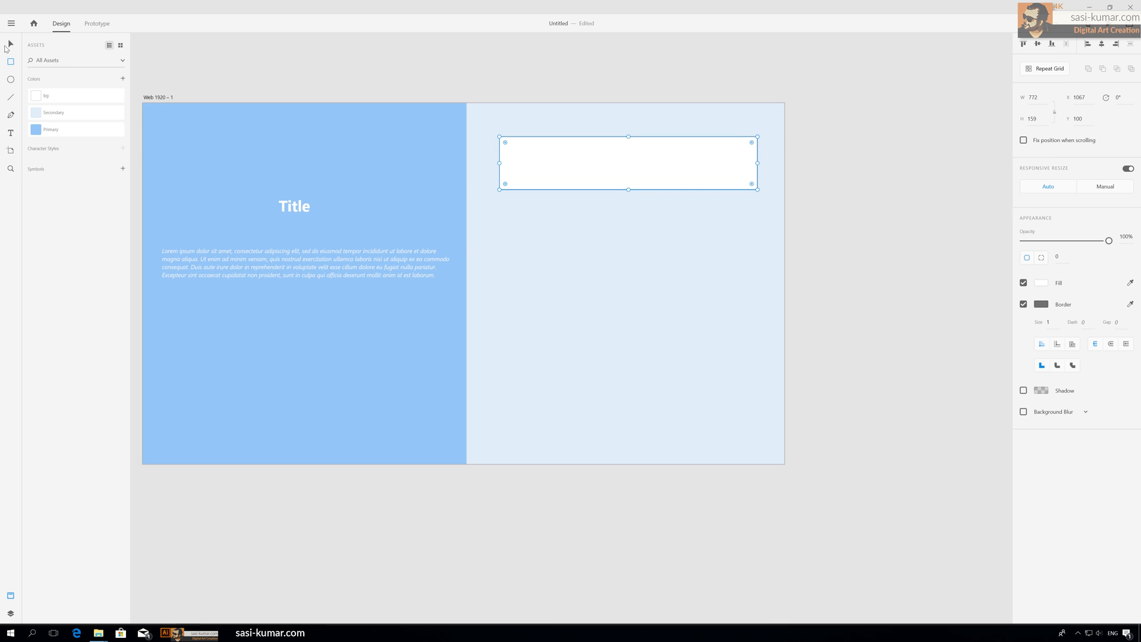
Step: Remove the border from the card rectangle
{"action": "left_click", "coordinate": [9, 46]}
{"action": "left_click", "coordinate": [80, 97]}
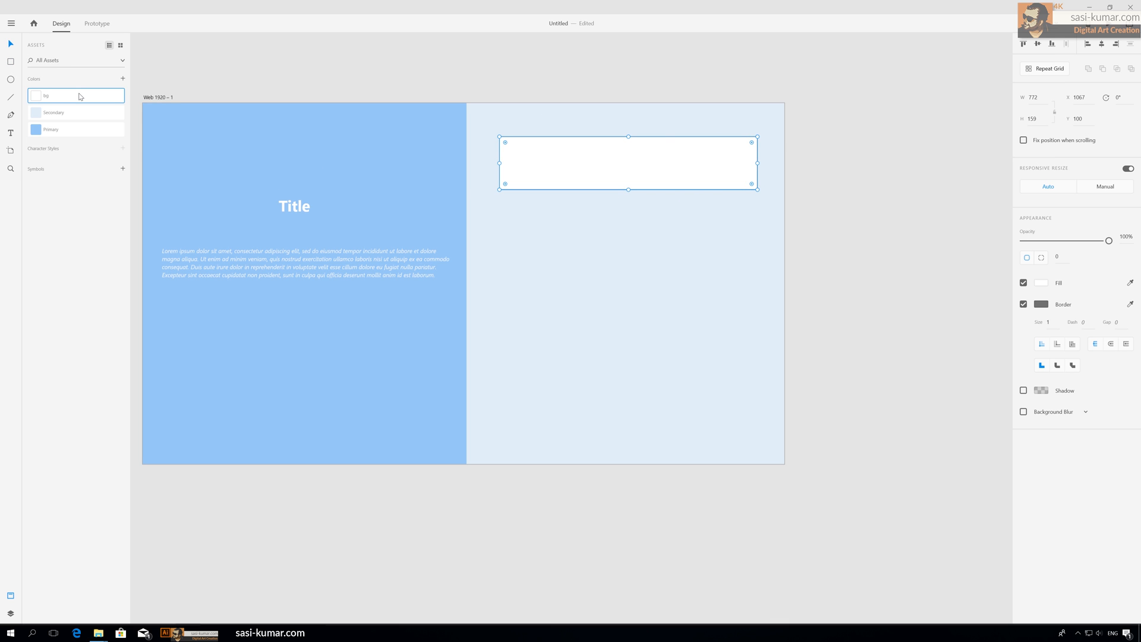
{"action": "left_click", "coordinate": [612, 163]}
{"action": "left_click", "coordinate": [1024, 304]}
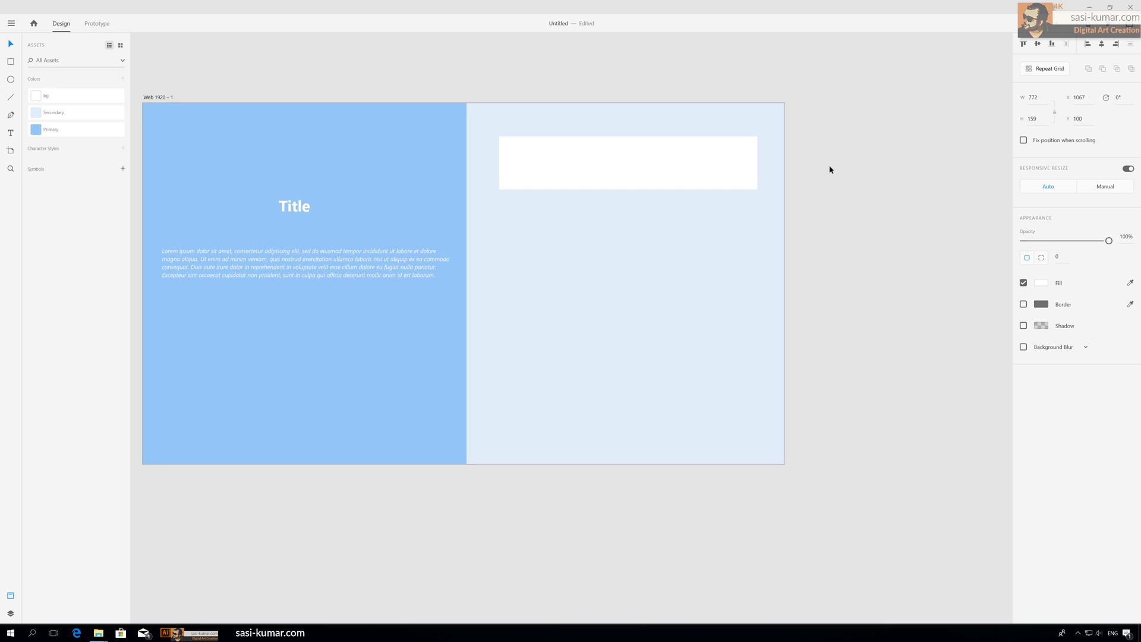
Step: Draw an image placeholder rectangle about 246 by 136 inside the card and fill it with the Primary swatch
{"action": "left_click", "coordinate": [831, 170]}
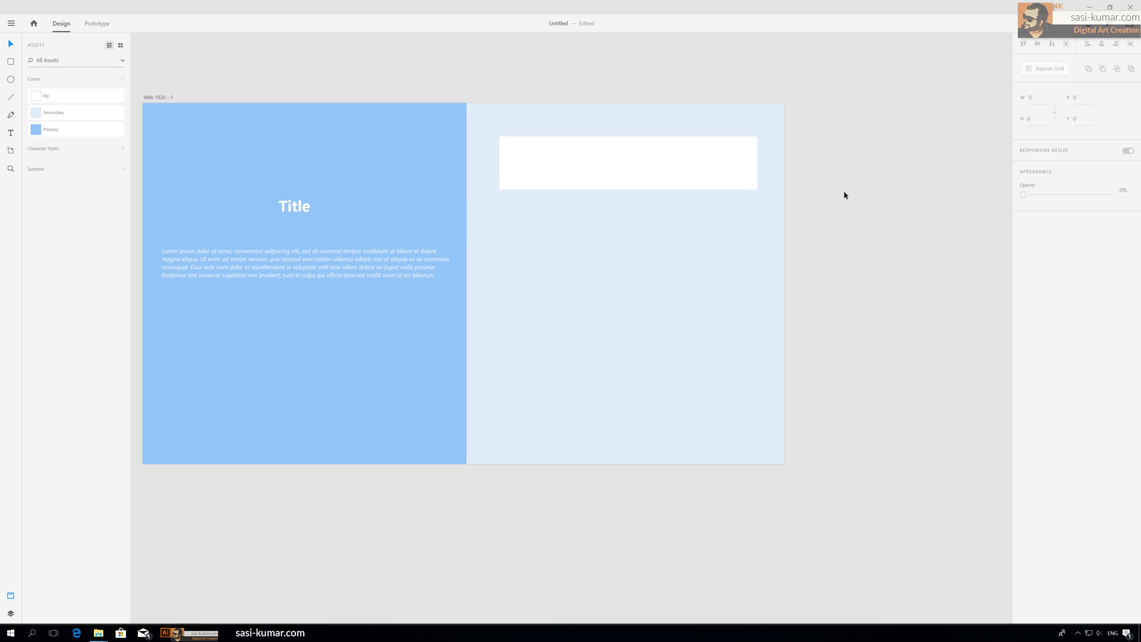
{"action": "left_click_drag", "start_coordinate": [851, 194], "coordinate": [830, 194]}
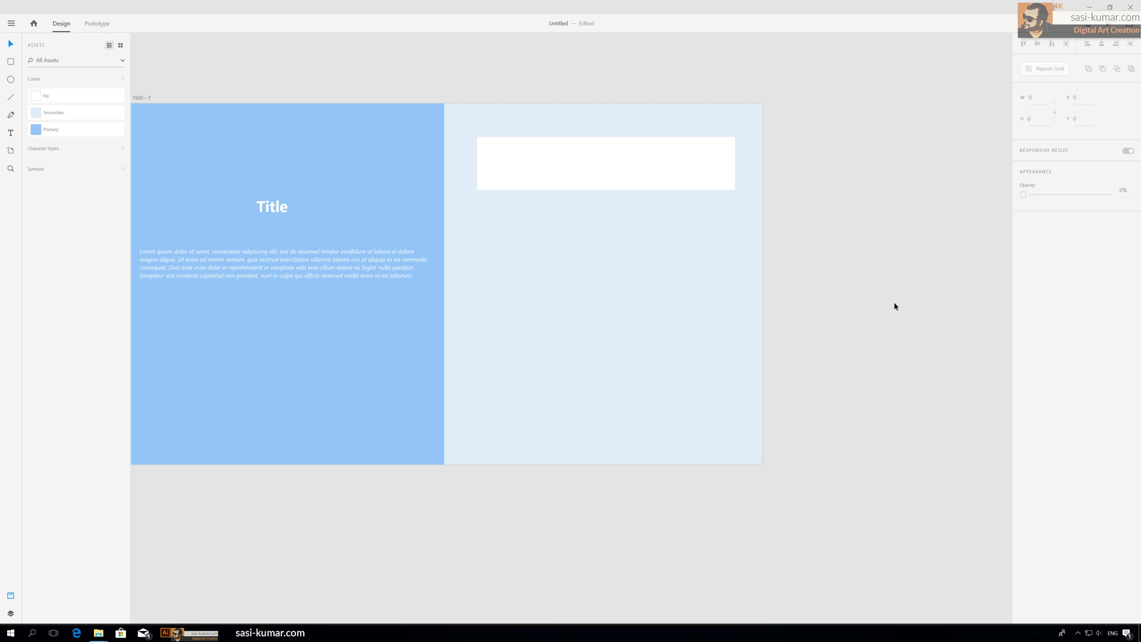
{"action": "key", "text": "ctrl+equal"}
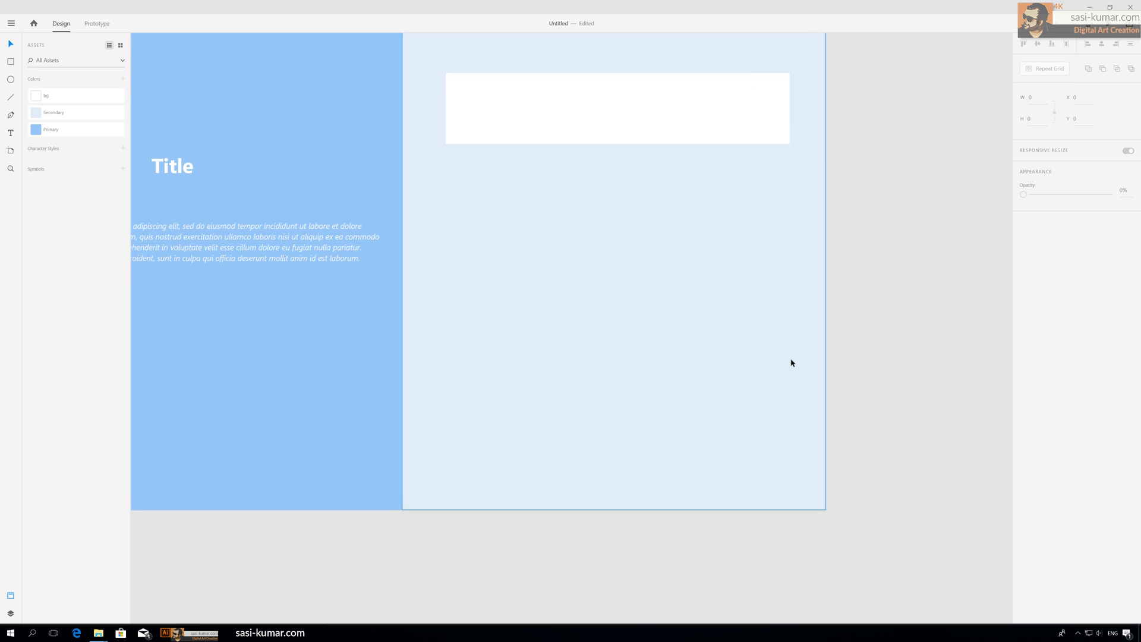
{"action": "scroll", "coordinate": [792, 363], "scroll_direction": "down", "scroll_amount": 1}
{"action": "scroll", "coordinate": [791, 362], "scroll_direction": "up", "scroll_amount": 4}
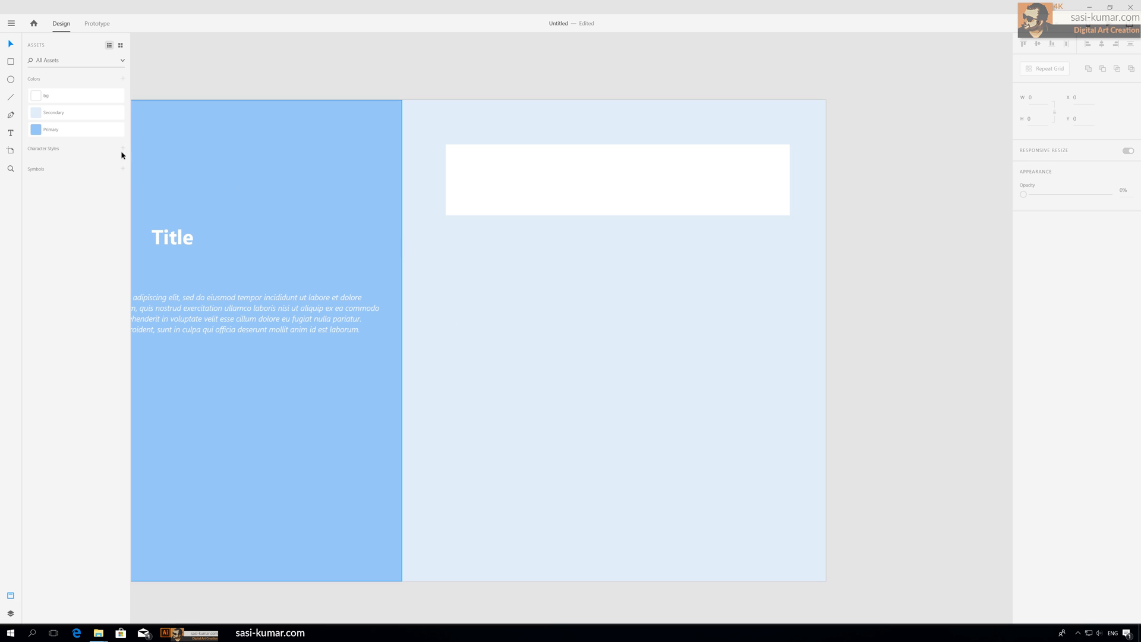
{"action": "left_click", "coordinate": [15, 63]}
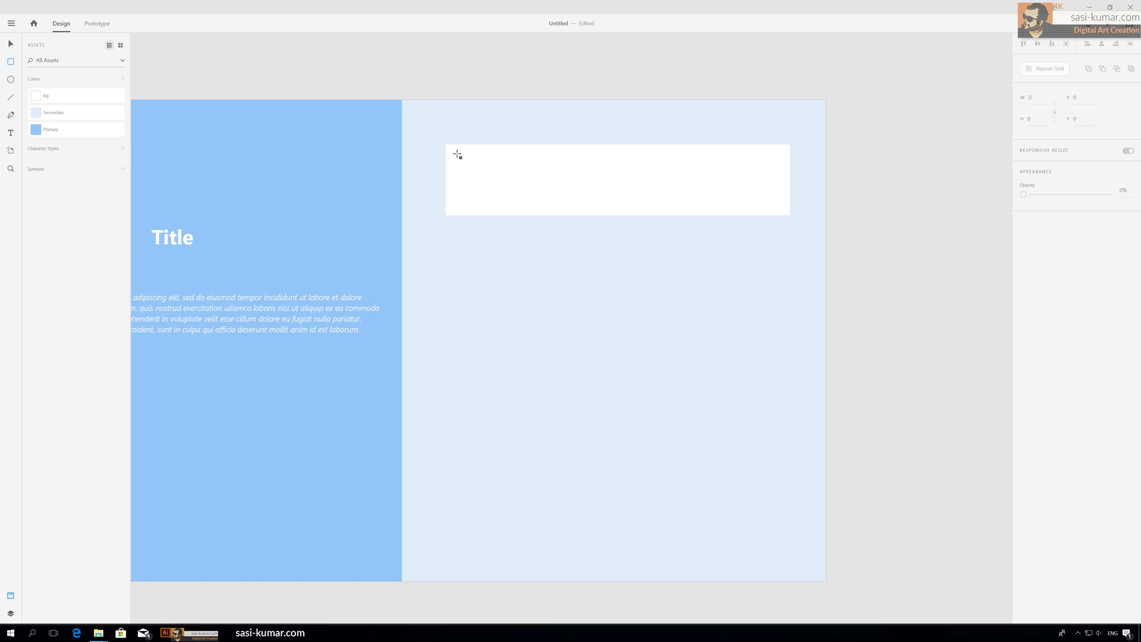
{"action": "left_click_drag", "start_coordinate": [454, 150], "coordinate": [564, 210]}
{"action": "left_click", "coordinate": [38, 132]}
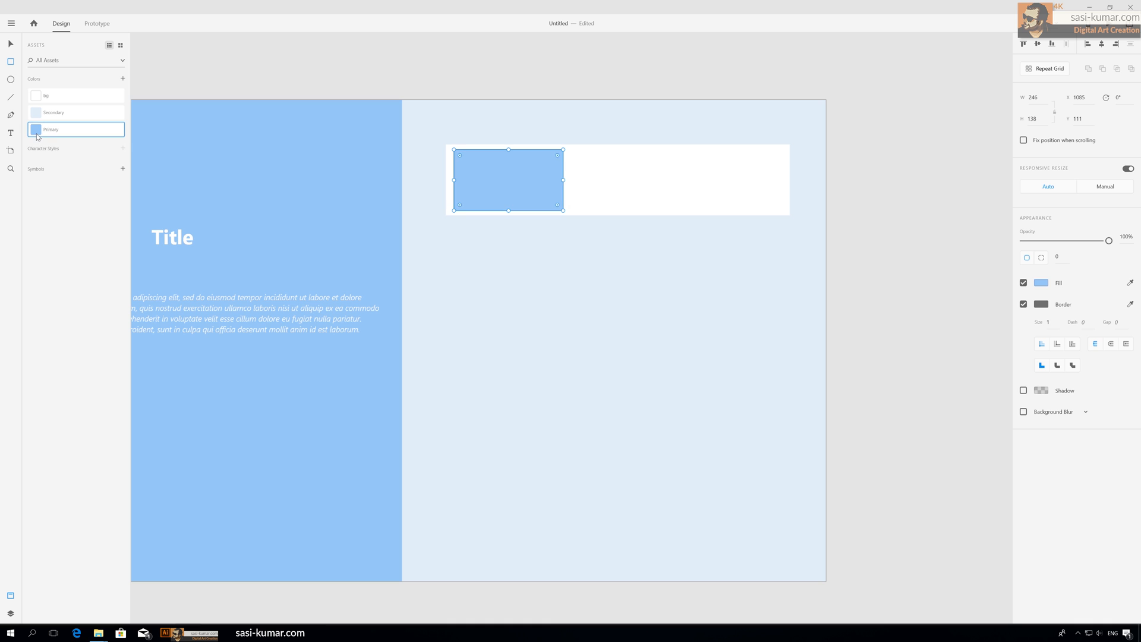
Step: Remove the border from the placeholder rectangle
{"action": "left_click", "coordinate": [10, 43]}
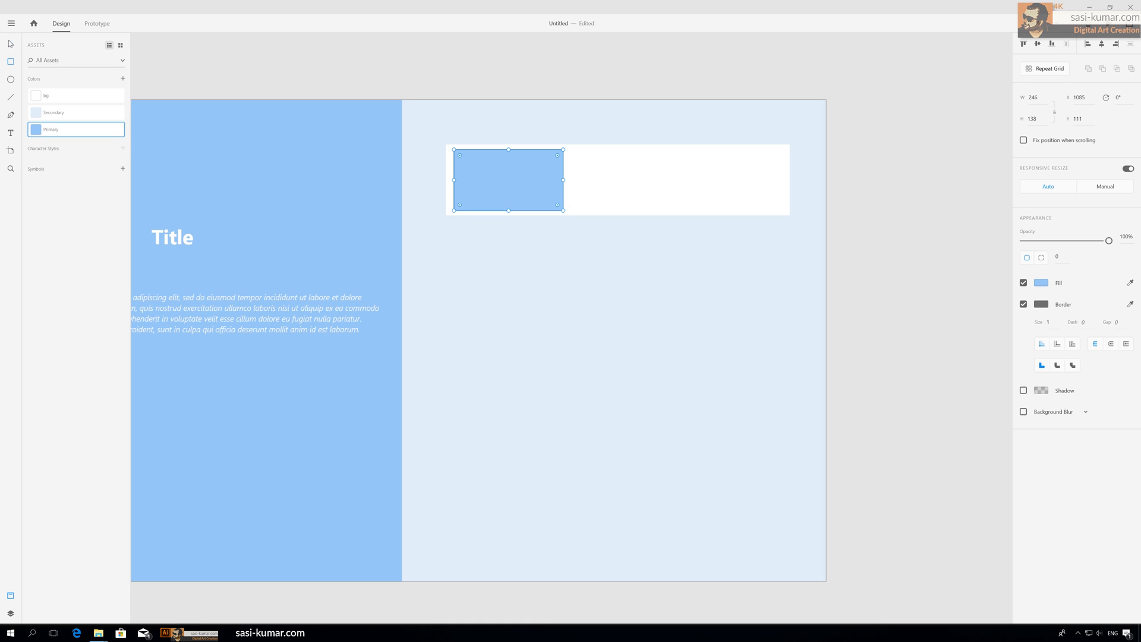
{"action": "left_click", "coordinate": [543, 77]}
{"action": "left_click", "coordinate": [558, 191]}
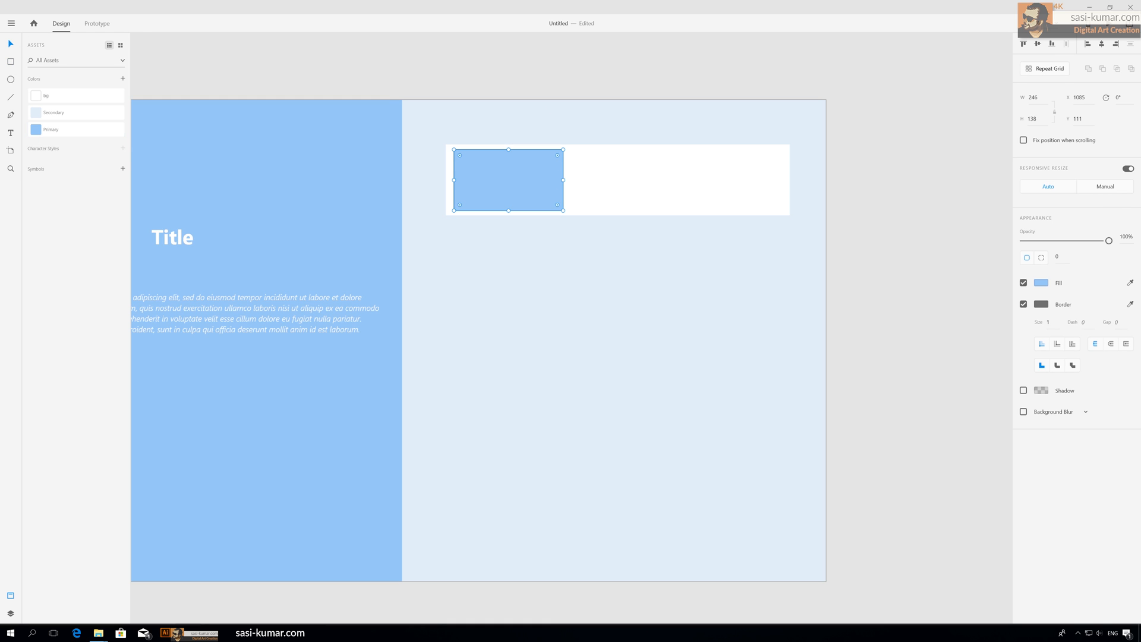
{"action": "left_click", "coordinate": [1023, 305]}
{"action": "left_click", "coordinate": [889, 254]}
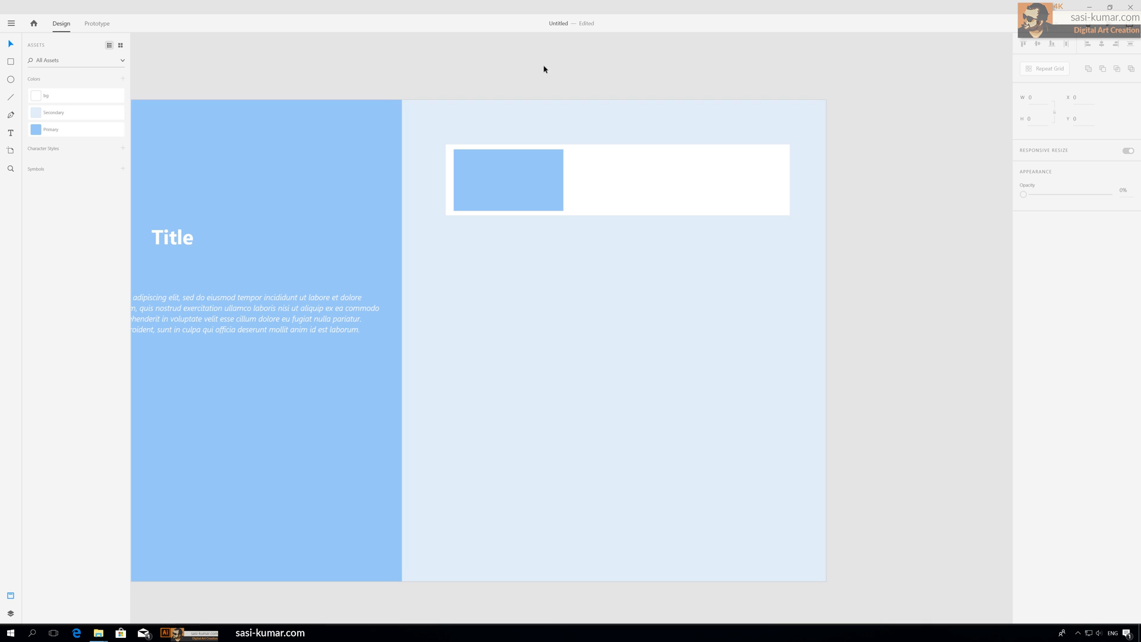
Step: Create a Title text object above the artboard with size 24 and Bold weight
{"action": "left_click", "coordinate": [551, 79]}
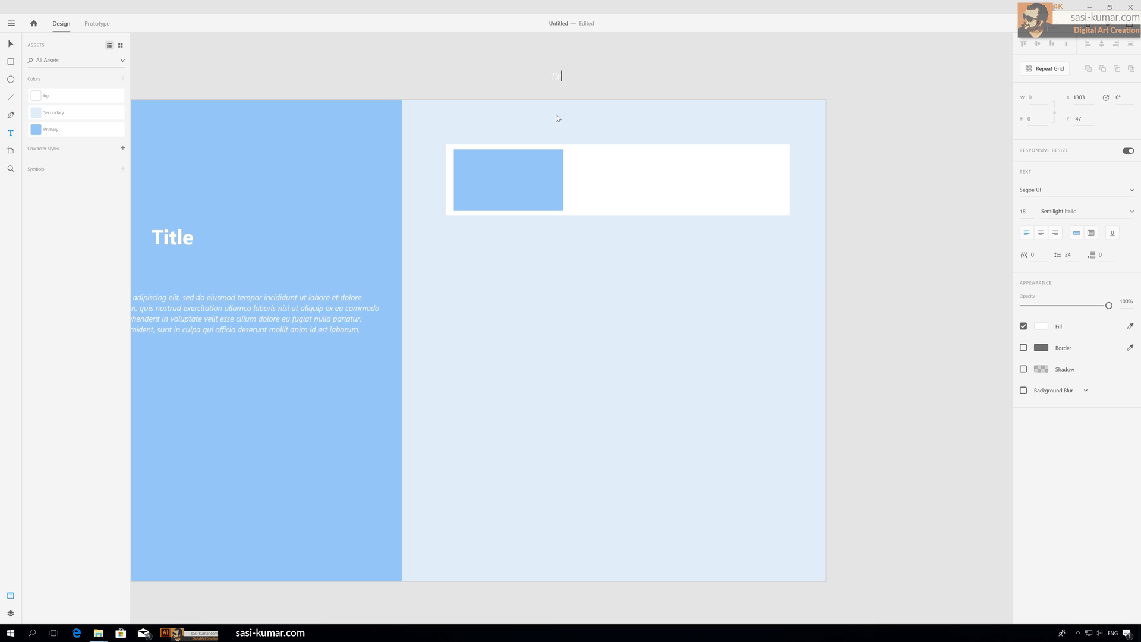
{"action": "left_click", "coordinate": [12, 44]}
{"action": "left_click", "coordinate": [1023, 211]}
{"action": "type", "text": "24"}
{"action": "key", "text": "Return"}
{"action": "left_click", "coordinate": [1135, 212]}
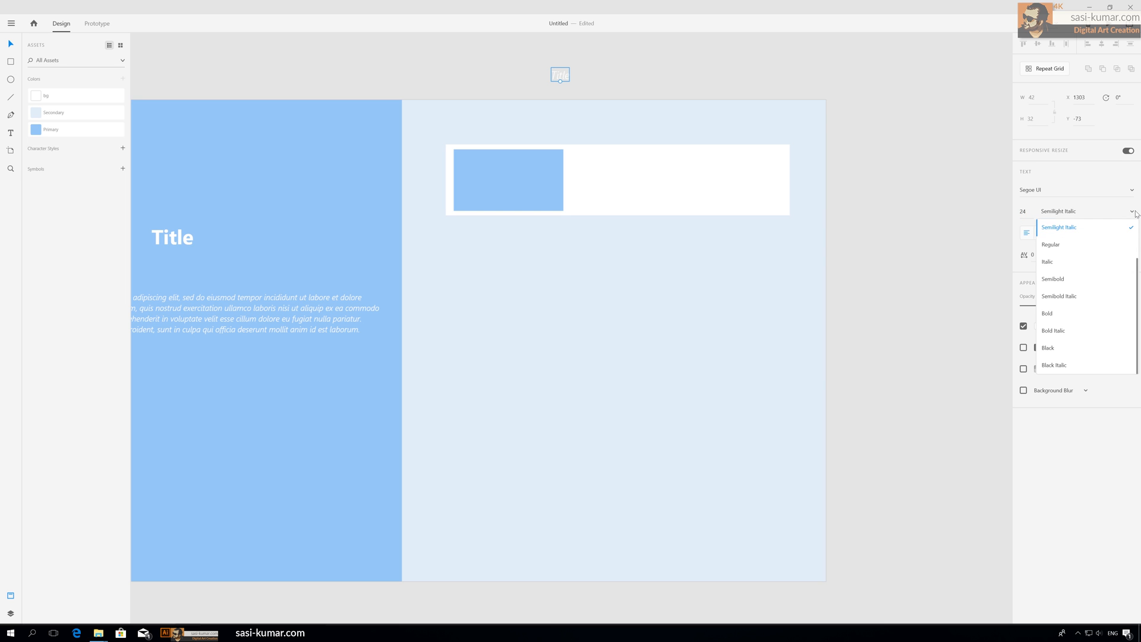
{"action": "left_click", "coordinate": [1082, 319]}
Step: Move the Title text into the card beside the placeholder and color it with the Primary swatch
{"action": "left_click_drag", "start_coordinate": [560, 74], "coordinate": [577, 160]}
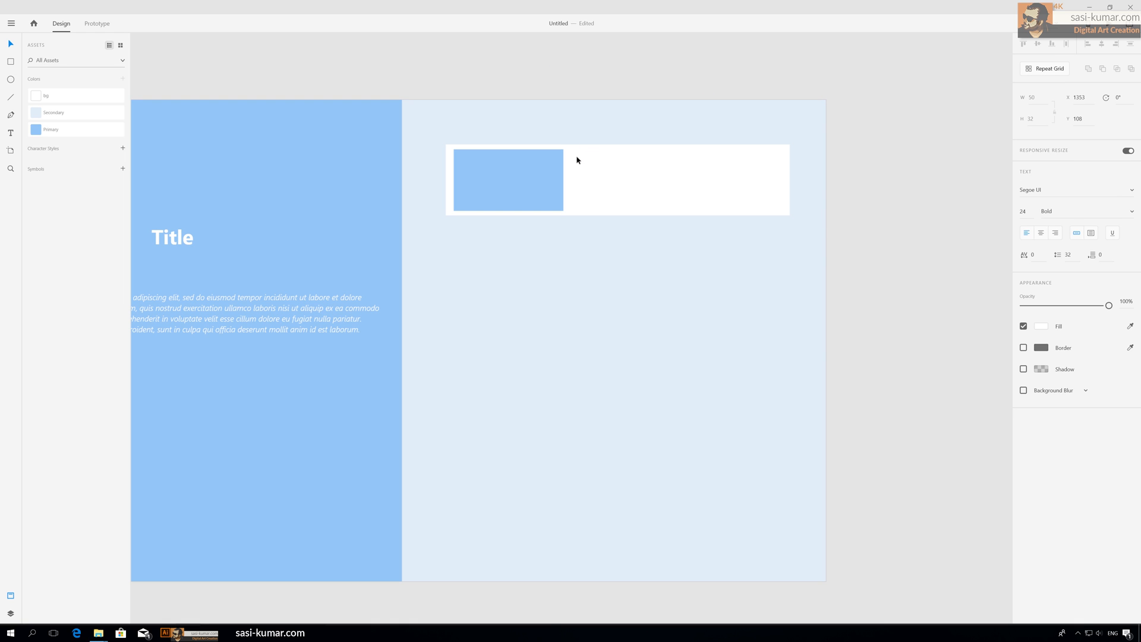
{"action": "left_click", "coordinate": [41, 127]}
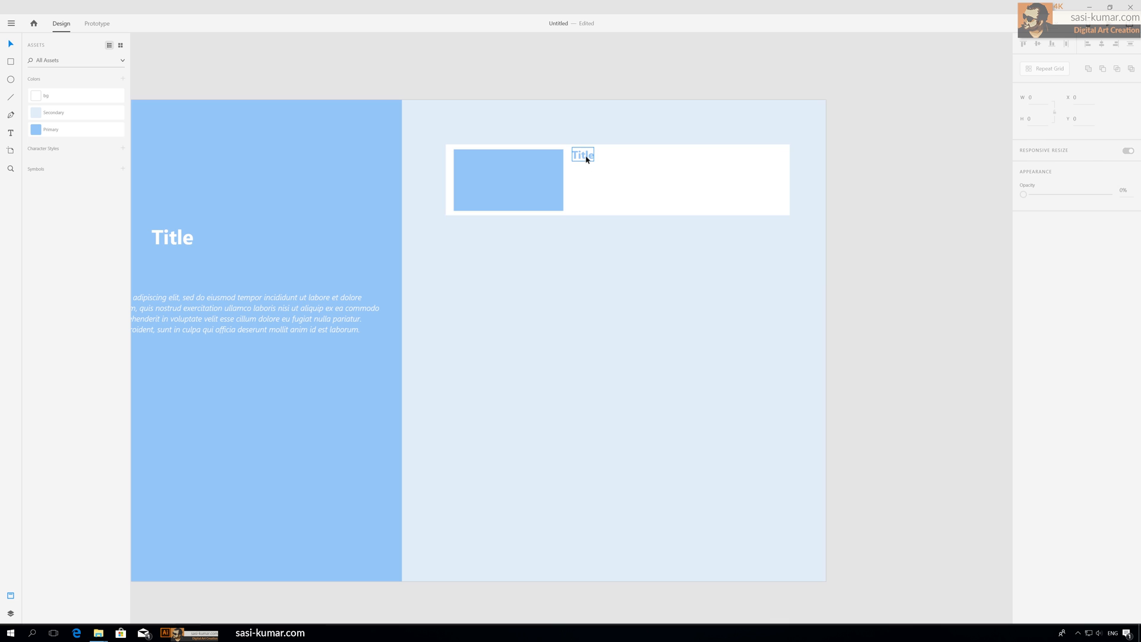
{"action": "left_click_drag", "start_coordinate": [589, 158], "coordinate": [586, 161]}
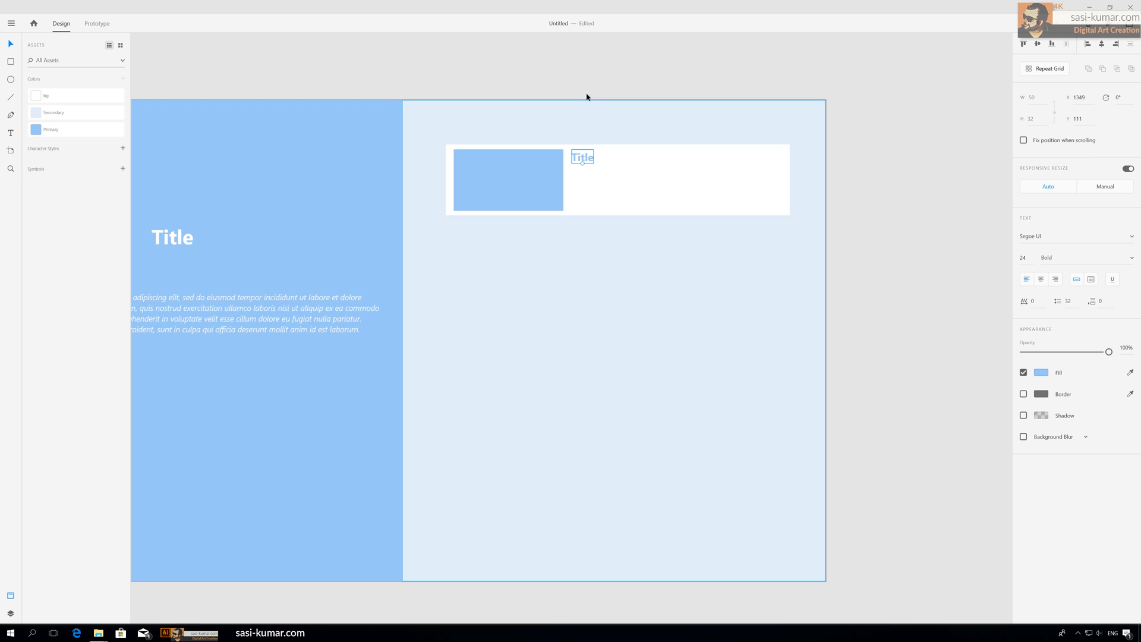
{"action": "left_click", "coordinate": [608, 74]}
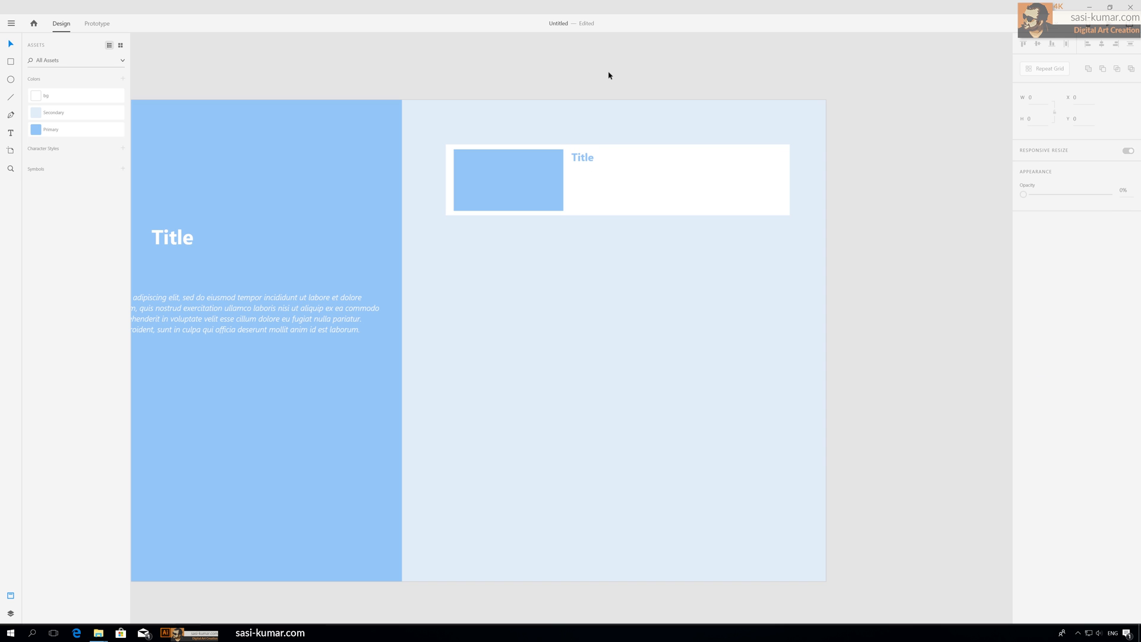
Step: Create an area text box beside the placeholder below the card's title and paste placeholder paragraph text into it
{"action": "left_click", "coordinate": [9, 134]}
{"action": "left_click", "coordinate": [570, 174]}
{"action": "left_click_drag", "start_coordinate": [571, 172], "coordinate": [780, 205]}
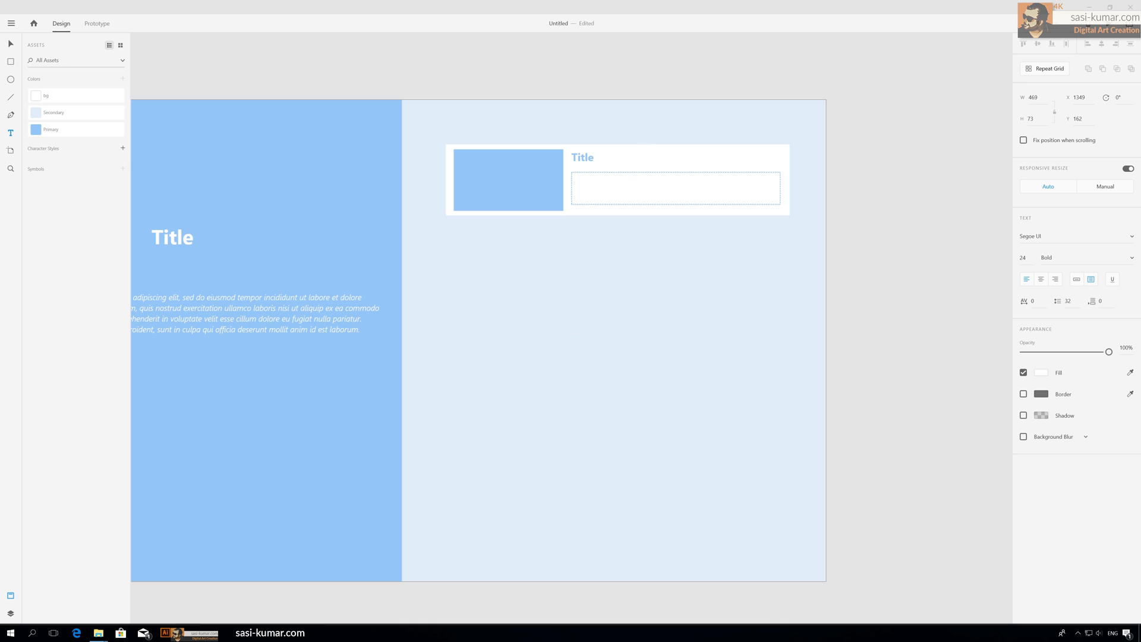
{"action": "type", "text": "At vero eos et accusamus et iusto odio dignissimos ducimus qui blanditiis praesentium voluptatum deleniti atque corrupti quos dolores et quas molestias excepturi sint occaecati cupiditate non provident, similique sunt in culpa qui officia deserunt mollitia animi, id est laborum et dolorum fuga. Et harum quidem rerum facilis est et expedita distinctio. Nam libero tempore, cum soluta nobis est eligendi optio cumque nihil impedit quo minus id quod maxime placeat facere possimus, omnis voluptas assumenda est, omnis dolor repellendus. Temporibus autem quibusdam et aut officiis debitis aut rerum necessitatibus saepe eveniet ut et voluptates repudiandae sint et molestiae non recusandae. Itaque earum rerum hic tenetur a sapiente delectus, ut aut reiciendis voluptatibus maiores alias consequatur aut perferendis doloribus asperiores repellat"}
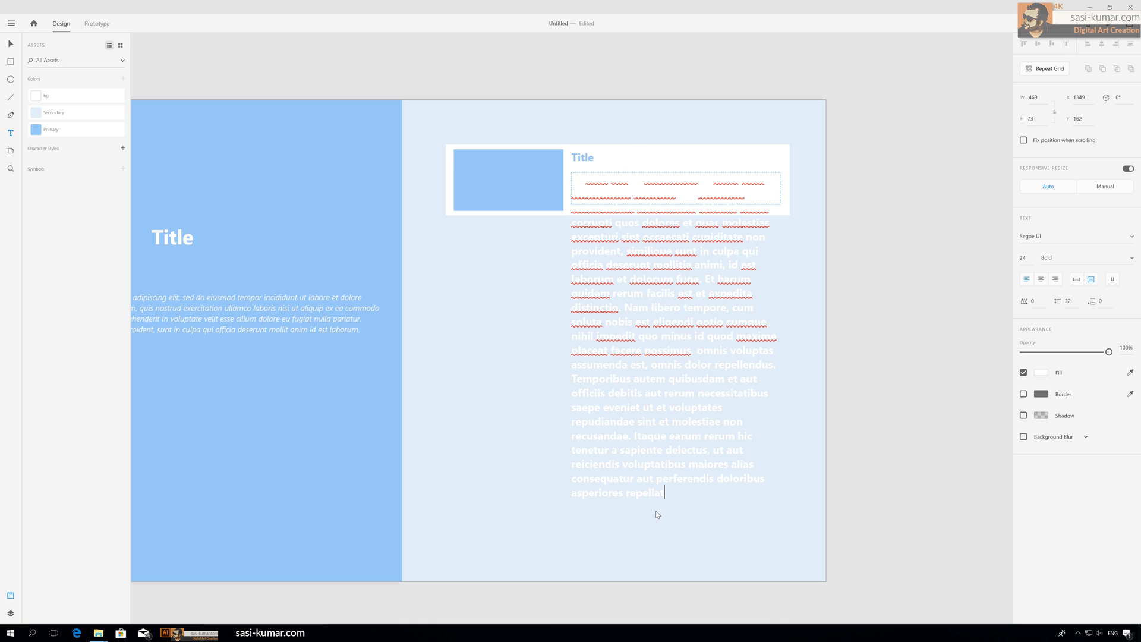
Step: Set the pasted paragraph's font weight to Semilight and its size to 12
{"action": "left_click_drag", "start_coordinate": [665, 493], "coordinate": [572, 179]}
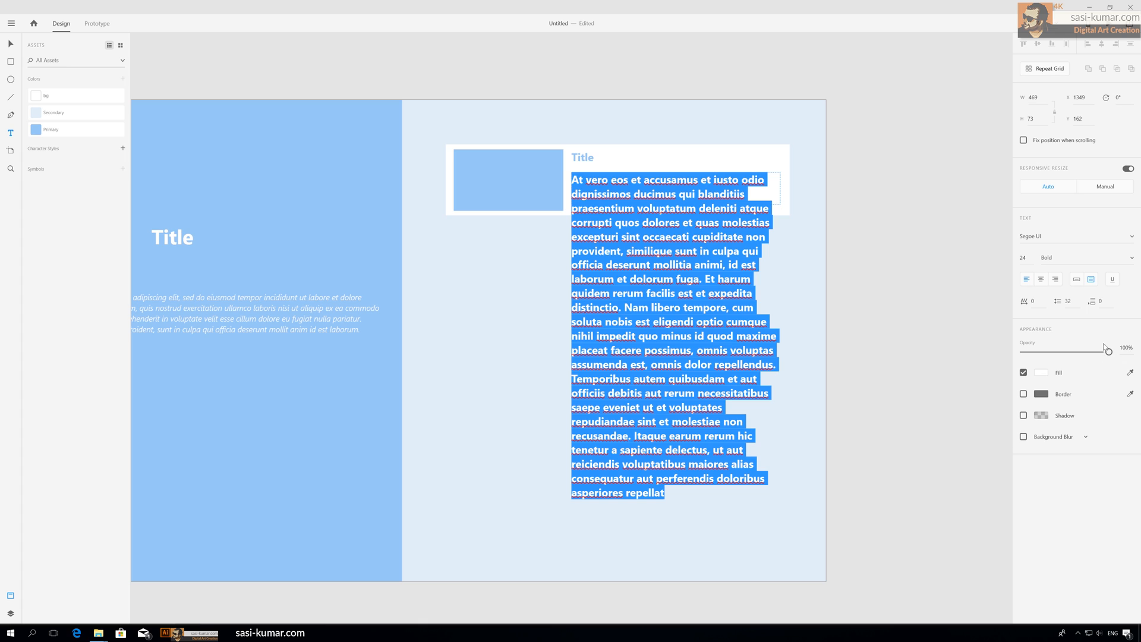
{"action": "left_click", "coordinate": [1135, 261]}
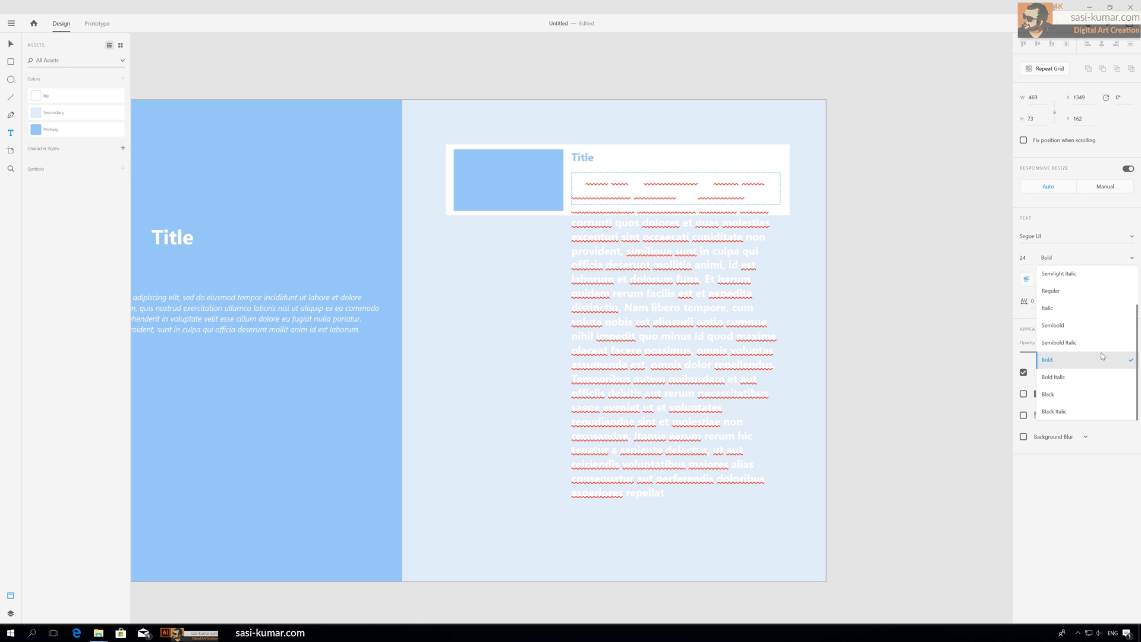
{"action": "left_click_drag", "start_coordinate": [1137, 356], "coordinate": [1137, 295]}
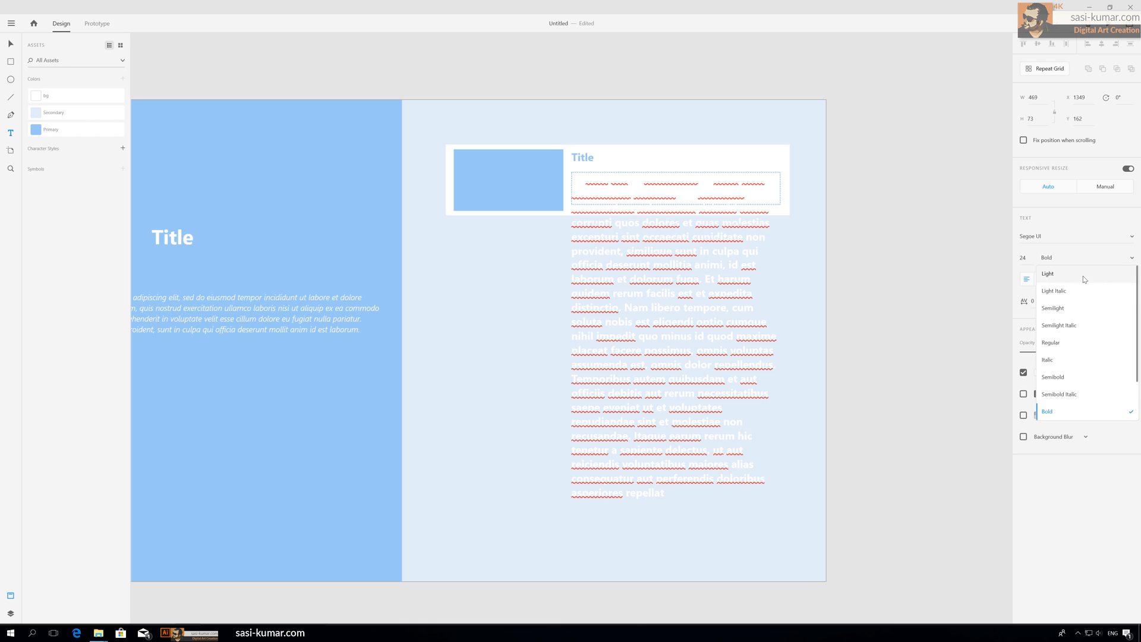
{"action": "left_click", "coordinate": [1070, 308]}
{"action": "left_click", "coordinate": [1024, 258]}
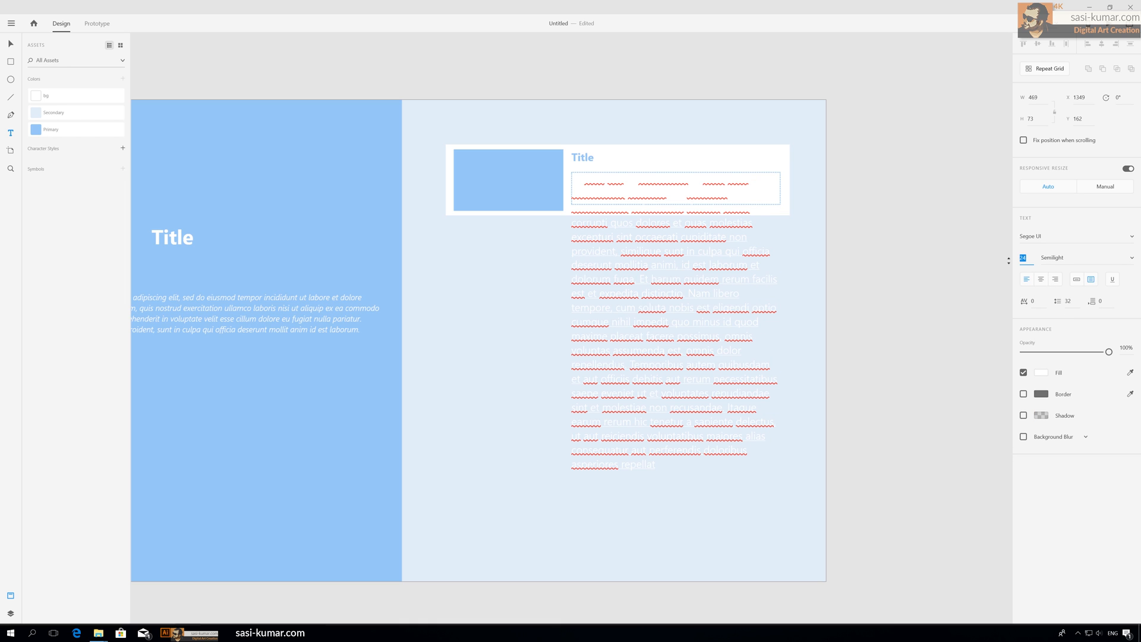
{"action": "type", "text": "14"}
{"action": "key", "text": "Return"}
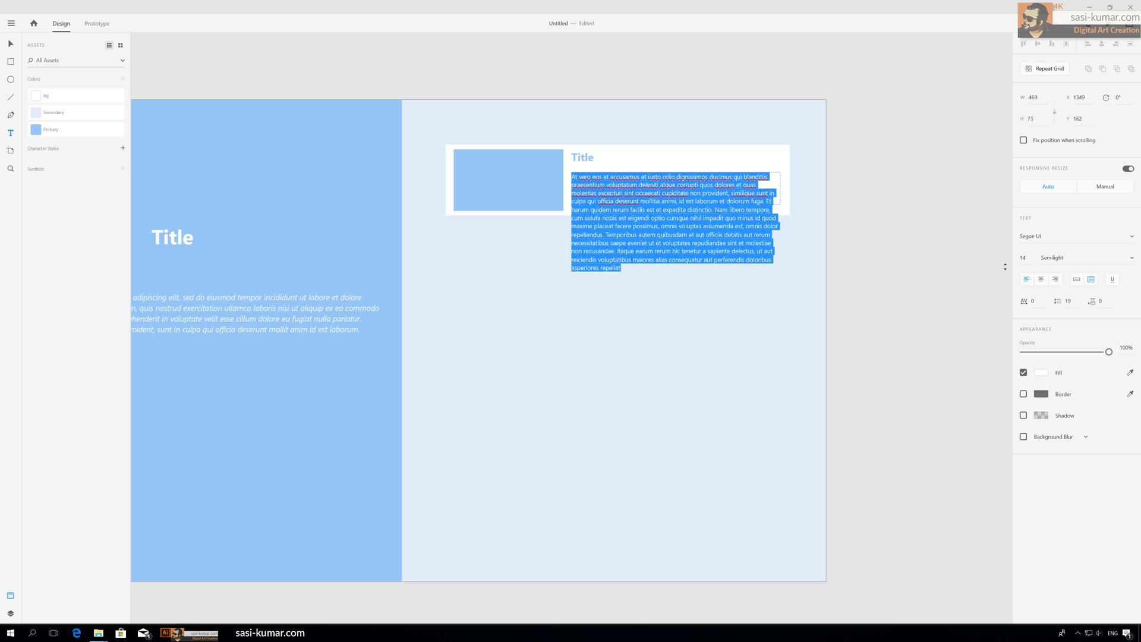
{"action": "left_click_drag", "start_coordinate": [1028, 258], "coordinate": [995, 254]}
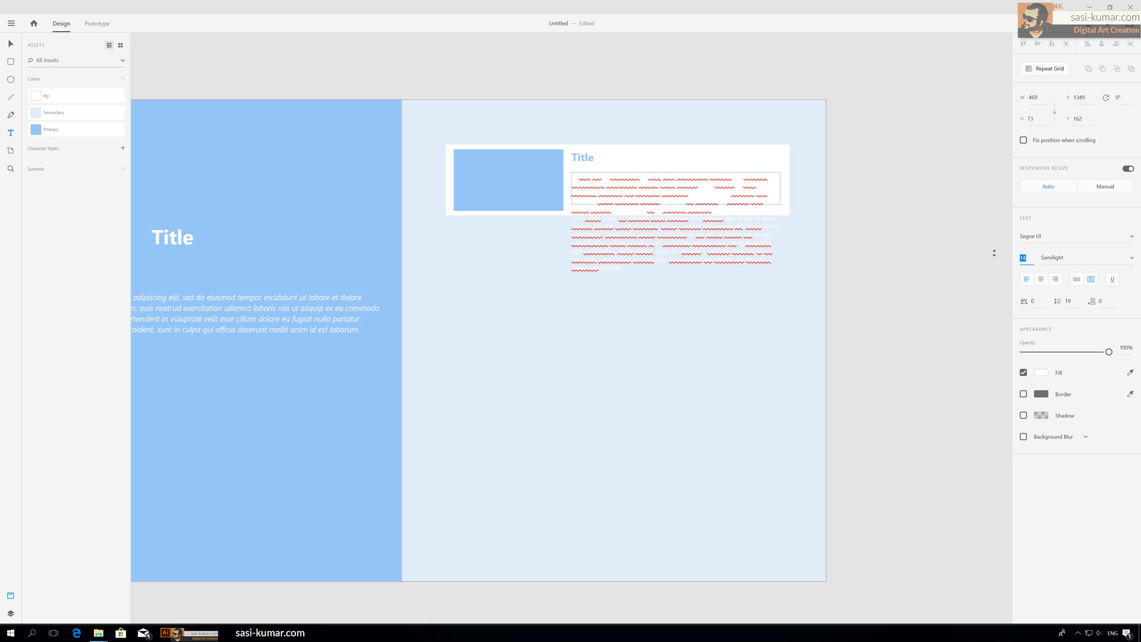
{"action": "type", "text": "12"}
{"action": "key", "text": "Return"}
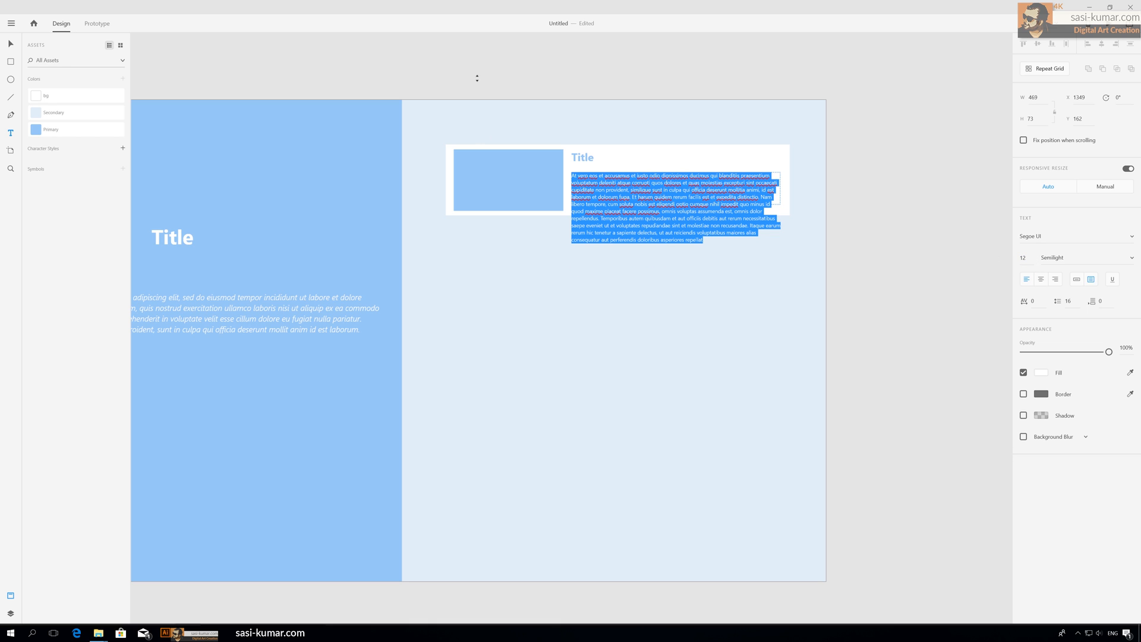
Step: Extend the paragraph box to about 173 high and color its text with the Primary swatch
{"action": "key", "text": "BackSpace"}
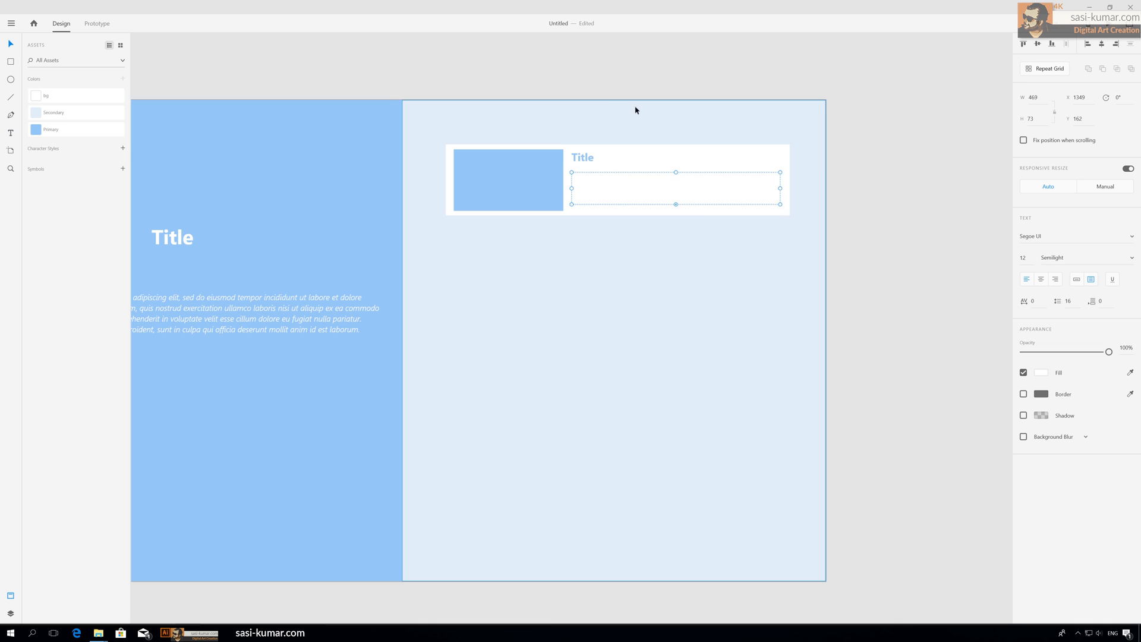
{"action": "key", "text": "Escape"}
{"action": "left_click", "coordinate": [682, 182]}
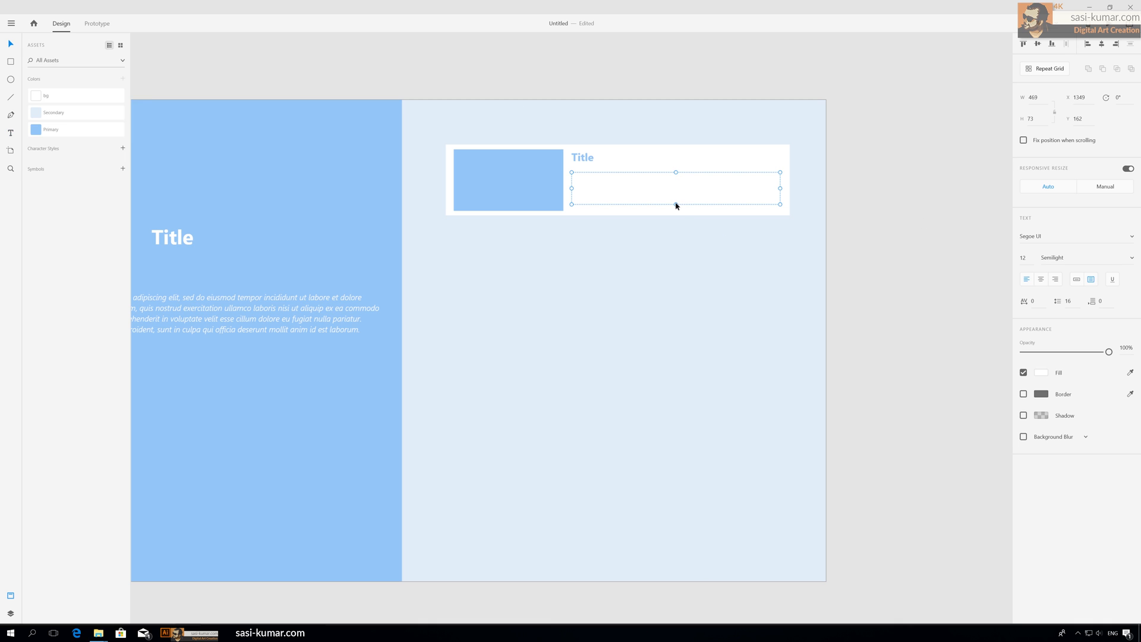
{"action": "left_click_drag", "start_coordinate": [676, 205], "coordinate": [678, 250]}
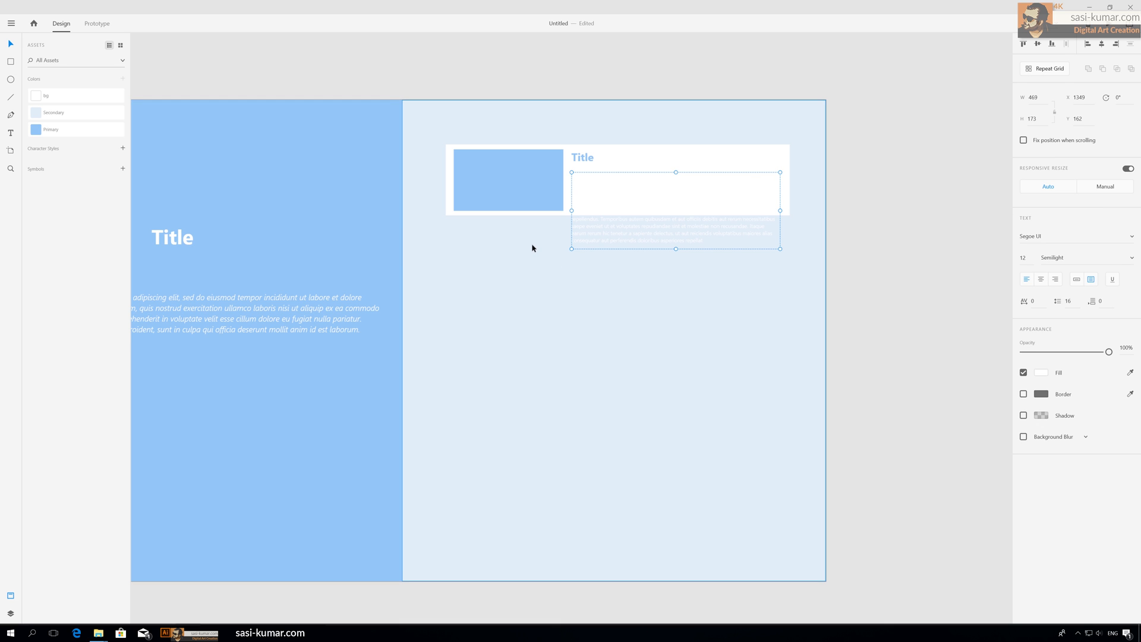
{"action": "left_click", "coordinate": [47, 129]}
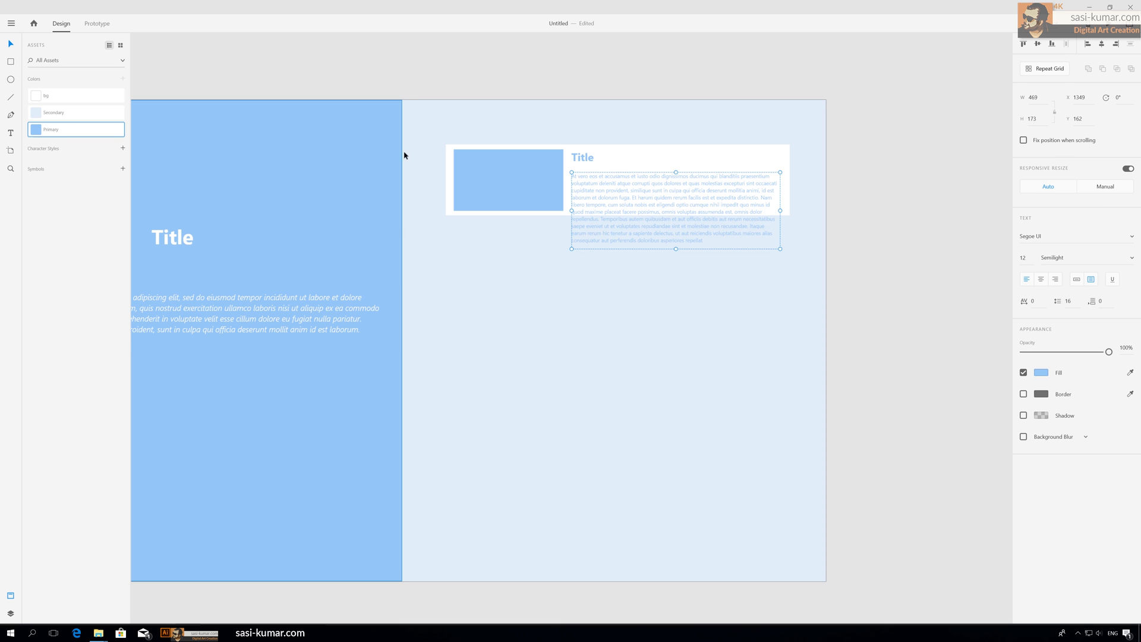
Step: Extend the white card to about 235 high and the image placeholder to about 215 high to fit the paragraph
{"action": "left_click", "coordinate": [747, 158]}
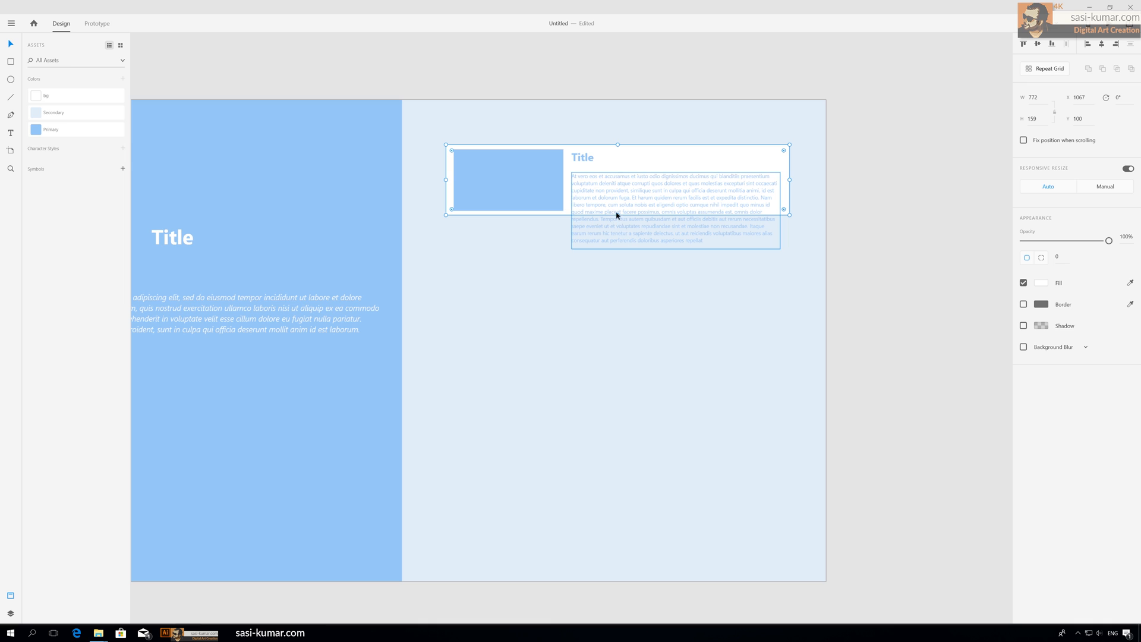
{"action": "left_click_drag", "start_coordinate": [618, 216], "coordinate": [617, 249]}
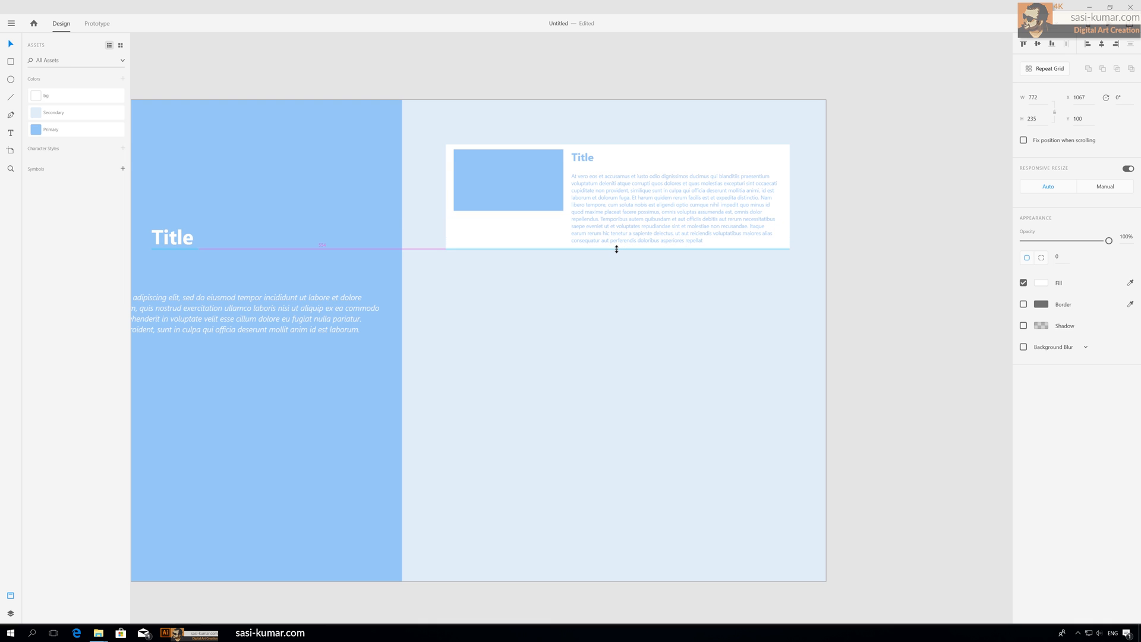
{"action": "left_click", "coordinate": [526, 204]}
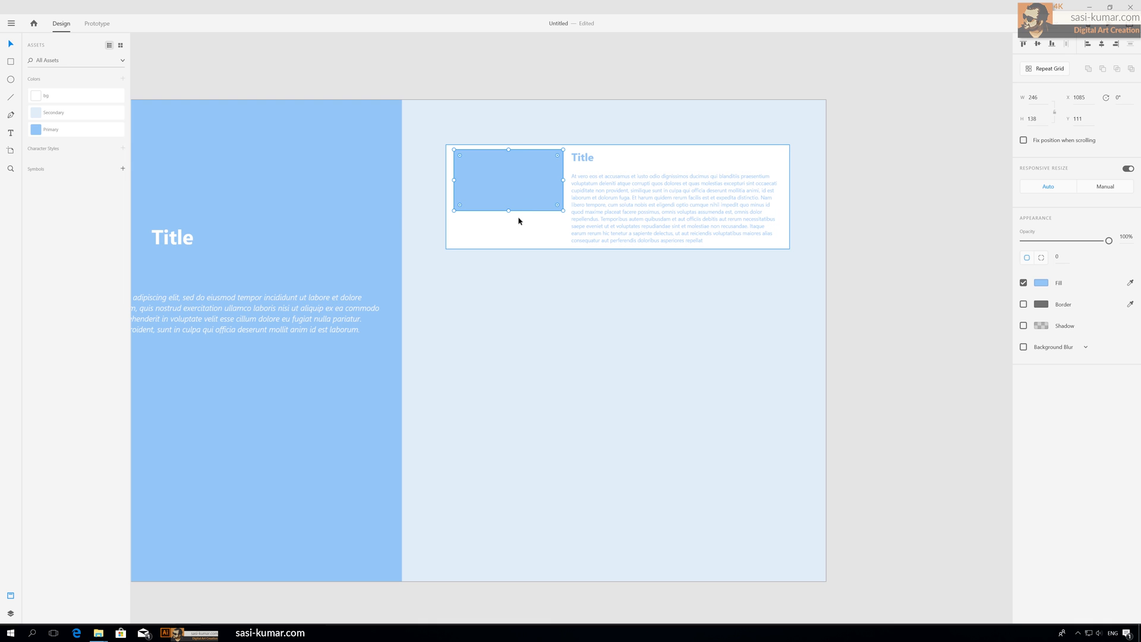
{"action": "left_click_drag", "start_coordinate": [509, 210], "coordinate": [509, 245]}
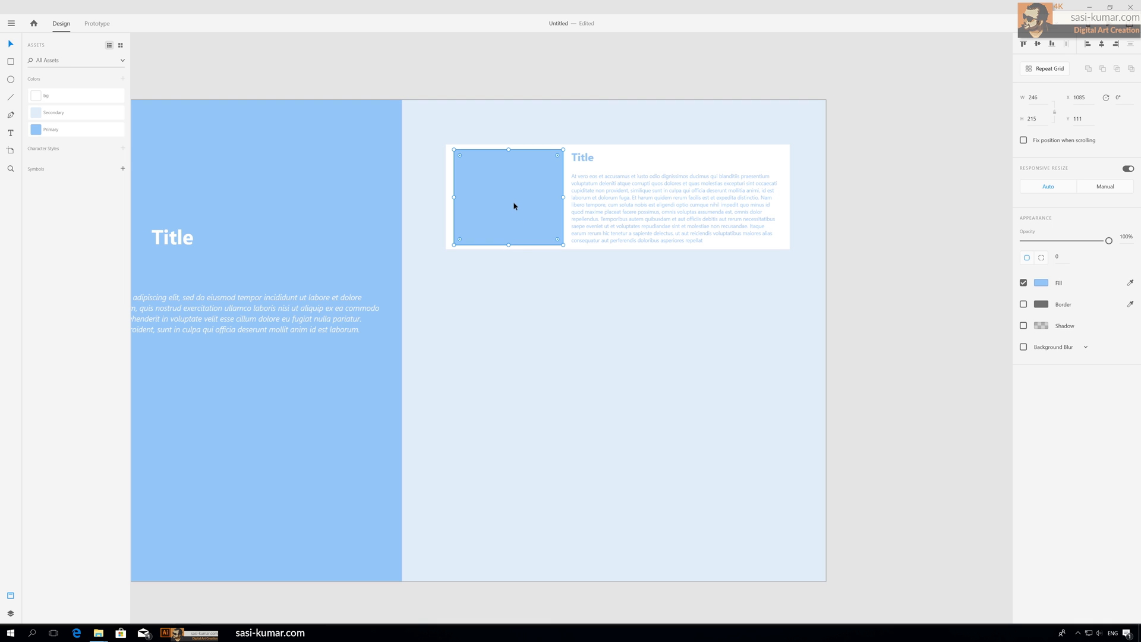
{"action": "left_click", "coordinate": [938, 104]}
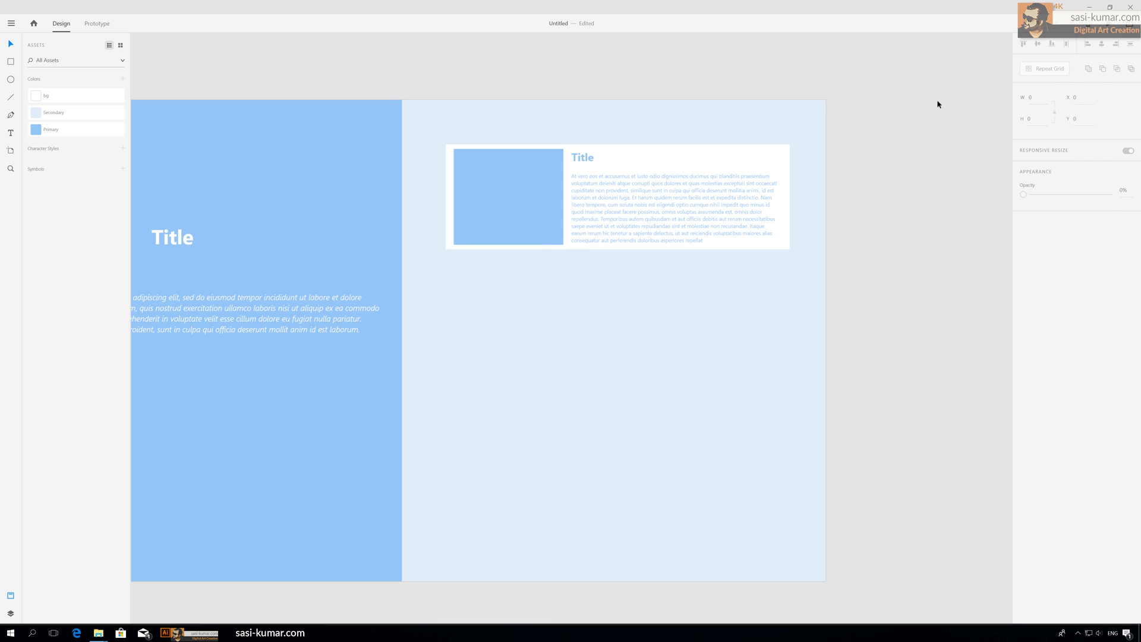
{"action": "left_click", "coordinate": [484, 186]}
{"action": "left_click", "coordinate": [593, 158], "text": "shift"}
{"action": "left_click", "coordinate": [692, 199], "text": "shift"}
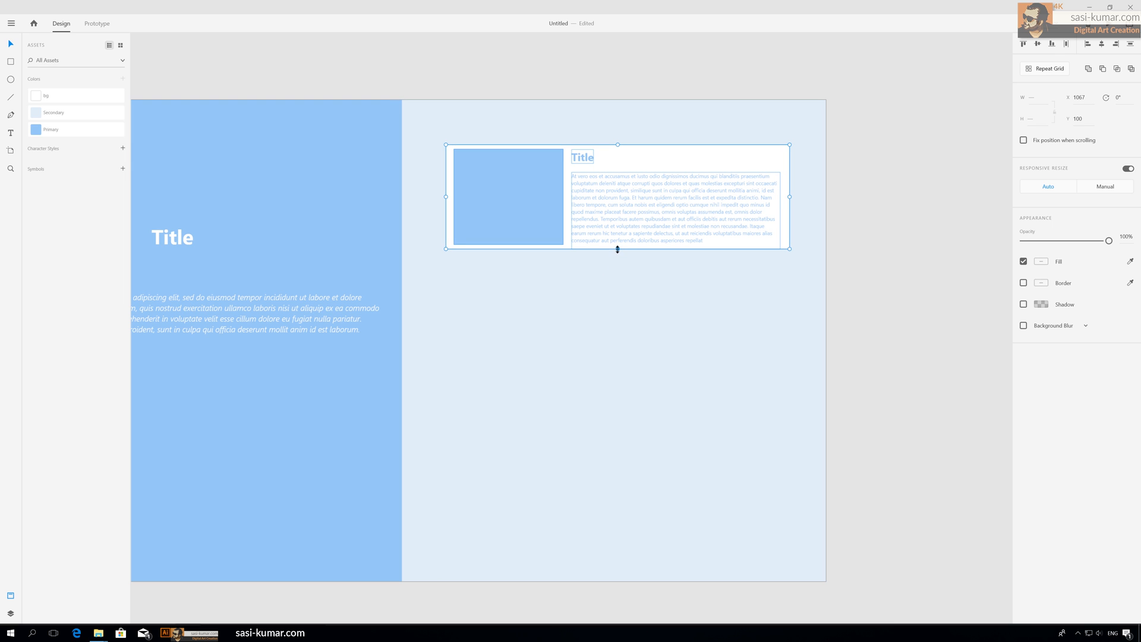
{"action": "left_click_drag", "start_coordinate": [617, 248], "coordinate": [644, 200]}
{"action": "key", "text": "Delete"}
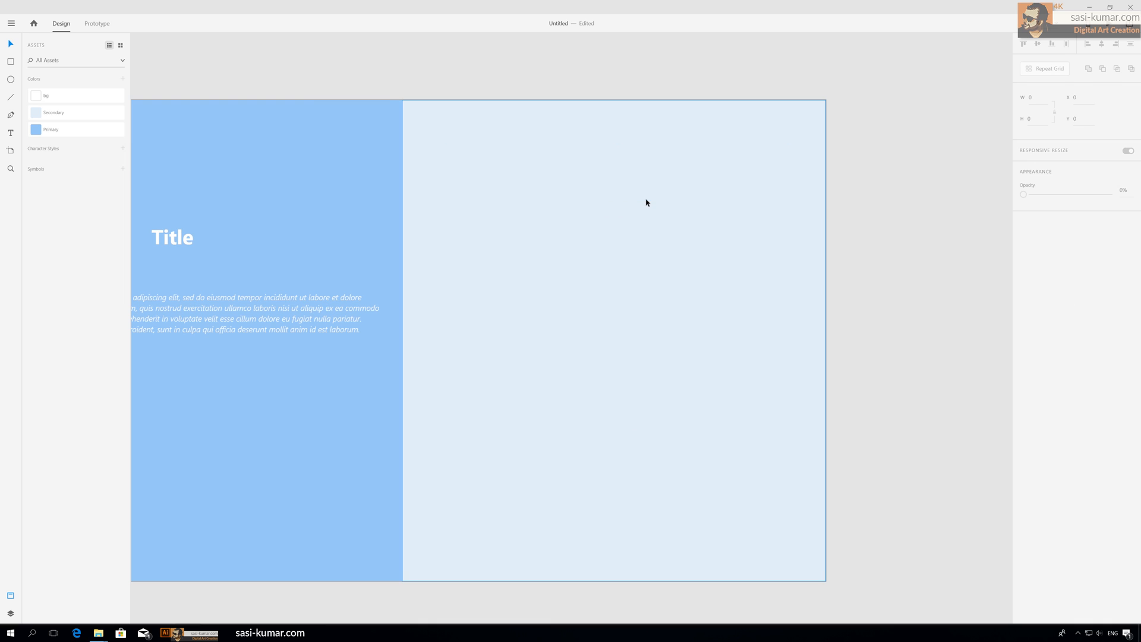
{"action": "key", "text": "ctrl+z"}
{"action": "key", "text": "ctrl+z"}
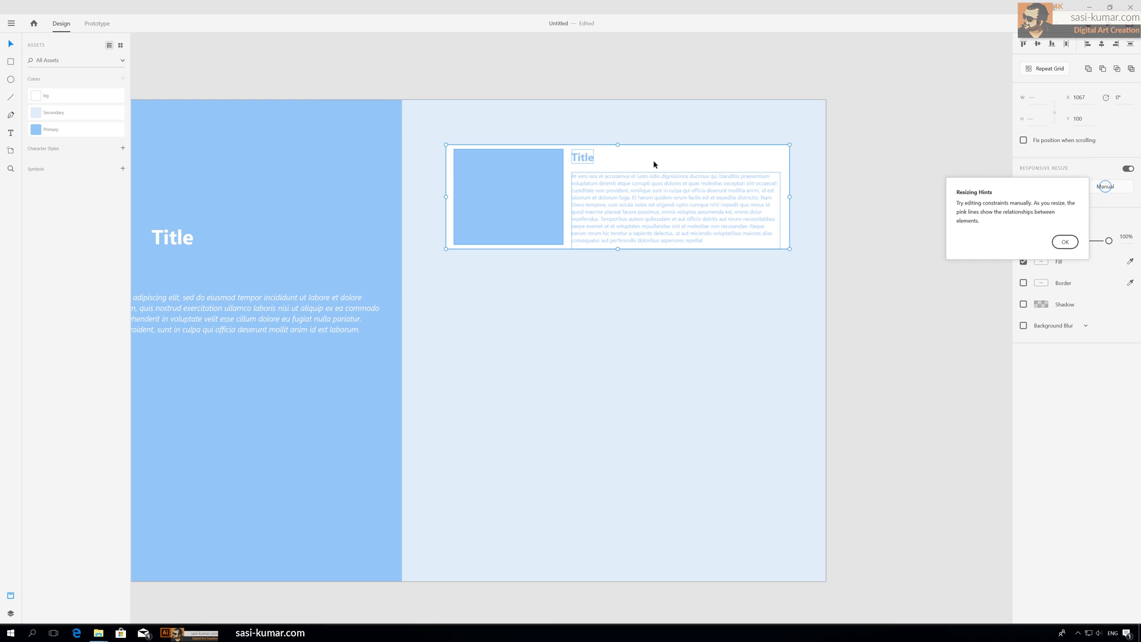
{"action": "left_click", "coordinate": [747, 84]}
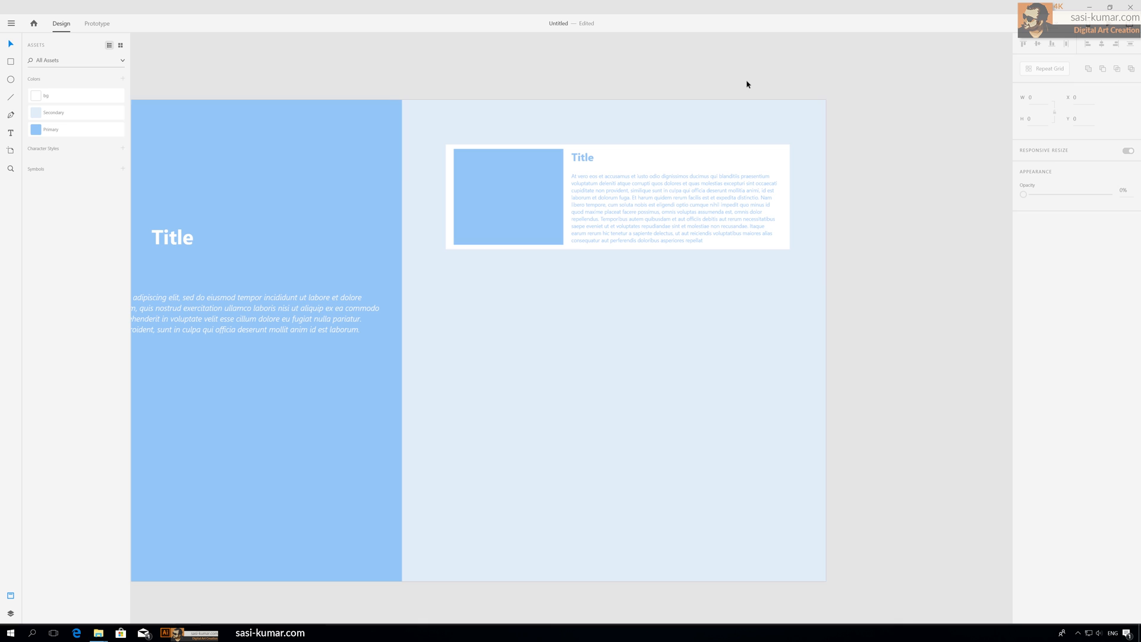
Step: Select the card together with its placeholder, title and paragraph and group them
{"action": "double_click", "coordinate": [635, 210]}
{"action": "left_click", "coordinate": [872, 223]}
{"action": "left_click_drag", "start_coordinate": [872, 291], "coordinate": [476, 153]}
{"action": "left_click", "coordinate": [765, 120], "text": "shift"}
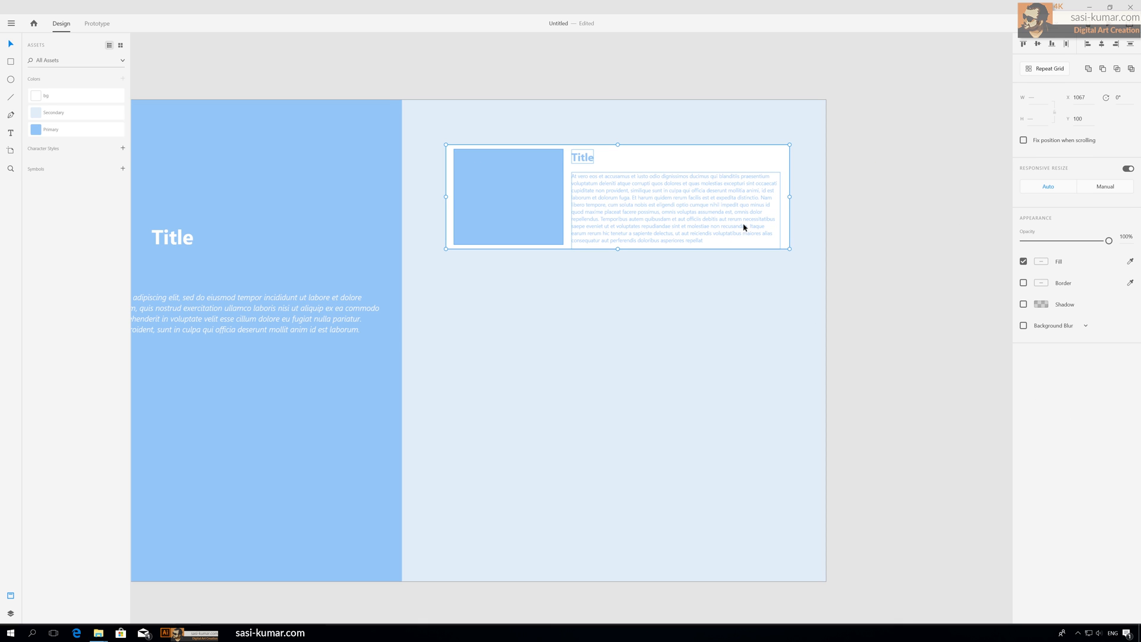
{"action": "key", "text": "ctrl+g"}
{"action": "left_click", "coordinate": [676, 71]}
{"action": "left_click_drag", "start_coordinate": [647, 215], "coordinate": [678, 211]}
{"action": "key", "text": "alt"}
{"action": "key", "text": "ctrl+z"}
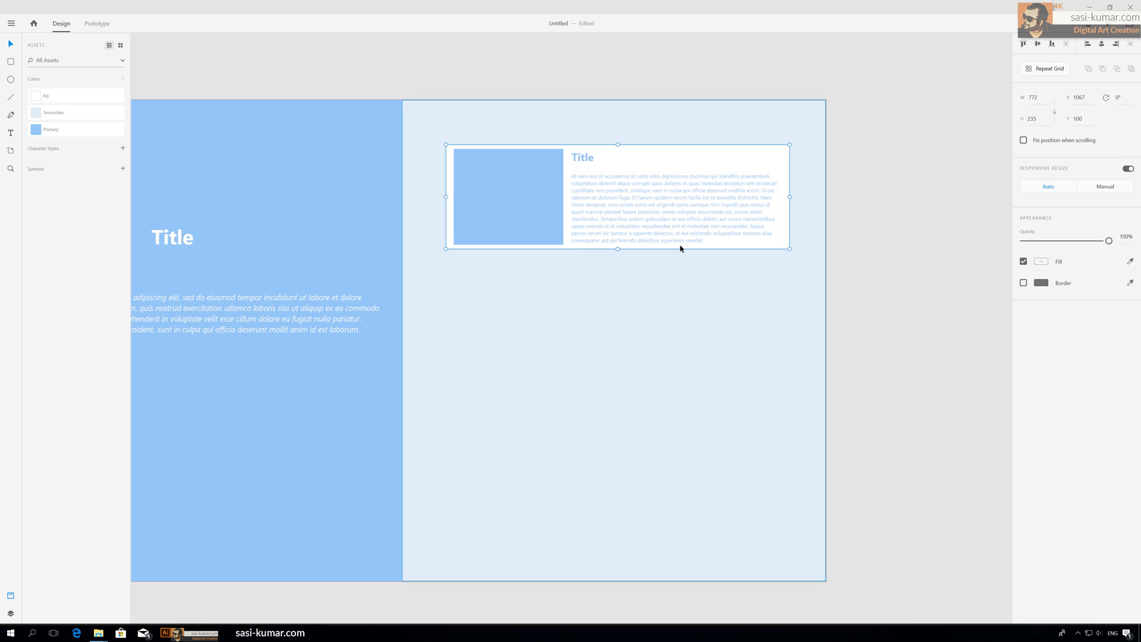
Step: Draw a header bar rectangle about 1920 by 53 across the top edge of the artboard
{"action": "key", "text": "ctrl+minus"}
{"action": "left_click_drag", "start_coordinate": [788, 199], "coordinate": [719, 157]}
{"action": "left_click", "coordinate": [393, 97]}
{"action": "mouse_move", "coordinate": [389, 97]}
{"action": "left_mouse_down"}
{"action": "mouse_move", "coordinate": [496, 106]}
{"action": "mouse_move", "coordinate": [478, 99]}
{"action": "left_mouse_up"}
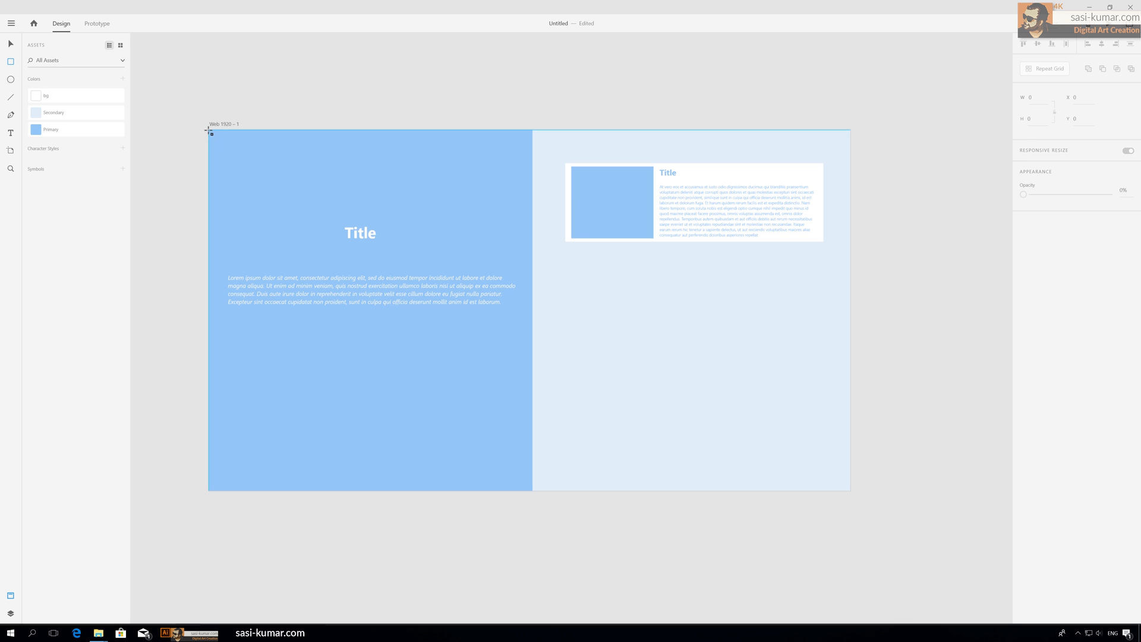
{"action": "mouse_move", "coordinate": [209, 129]}
{"action": "left_mouse_down"}
{"action": "mouse_move", "coordinate": [656, 173]}
{"action": "mouse_move", "coordinate": [850, 147]}
{"action": "left_mouse_up"}
Step: Remove the border from the header bar rectangle
{"action": "left_click", "coordinate": [11, 43]}
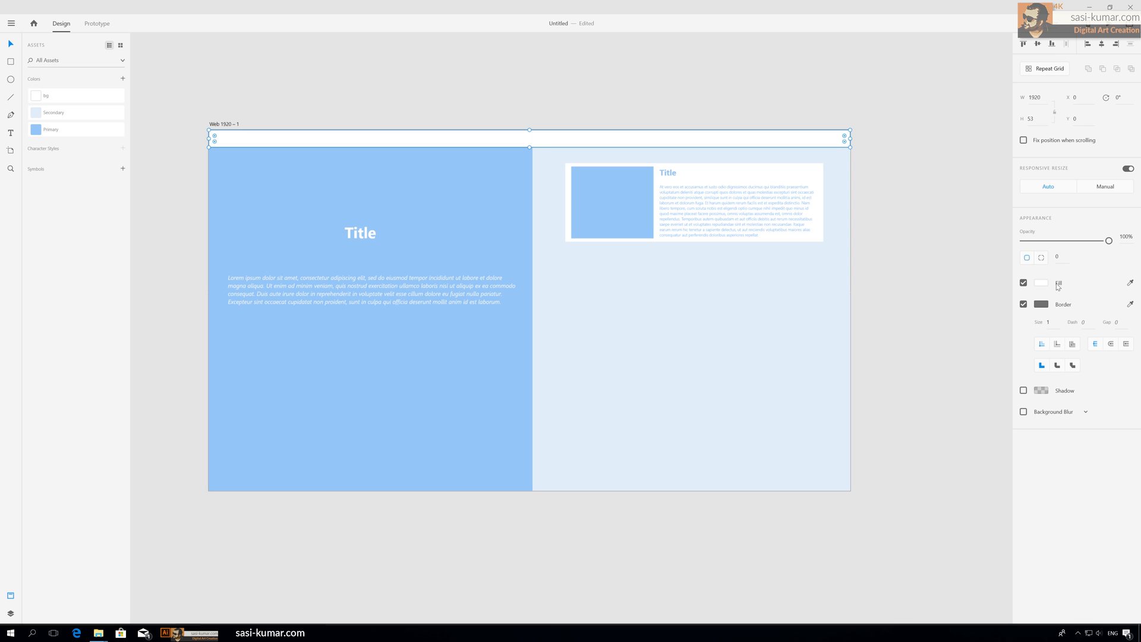
{"action": "left_click", "coordinate": [864, 135]}
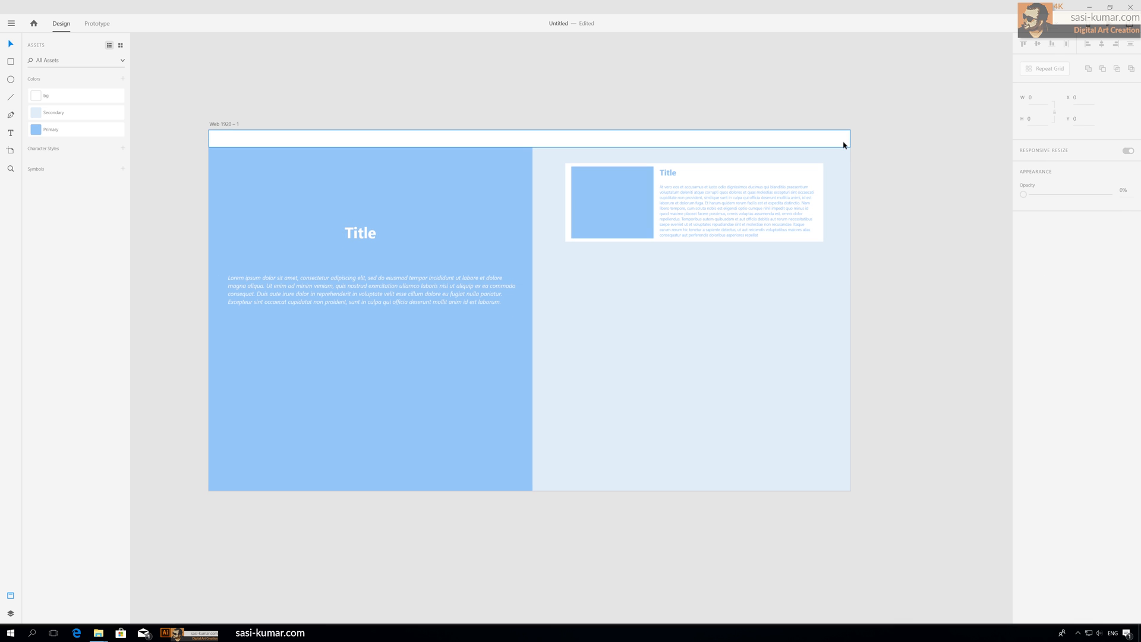
{"action": "left_click", "coordinate": [476, 138]}
{"action": "left_click", "coordinate": [1023, 305]}
{"action": "left_click", "coordinate": [659, 70]}
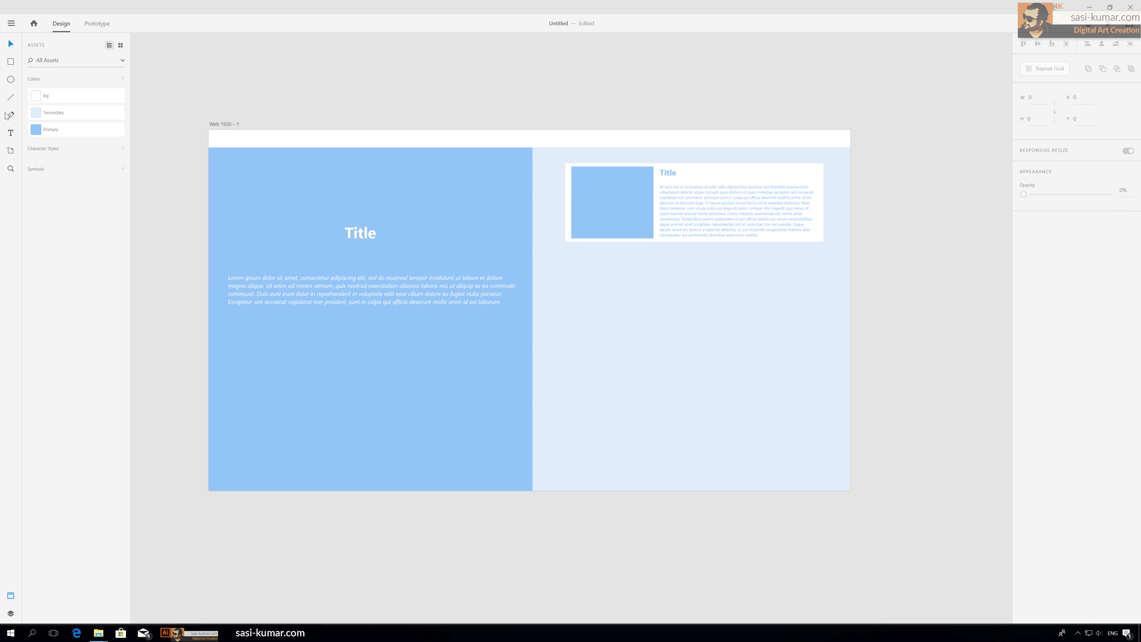
Step: Create a text label above the artboard at size 18 and set its opacity to 14%
{"action": "left_click", "coordinate": [10, 132]}
{"action": "left_click", "coordinate": [287, 87]}
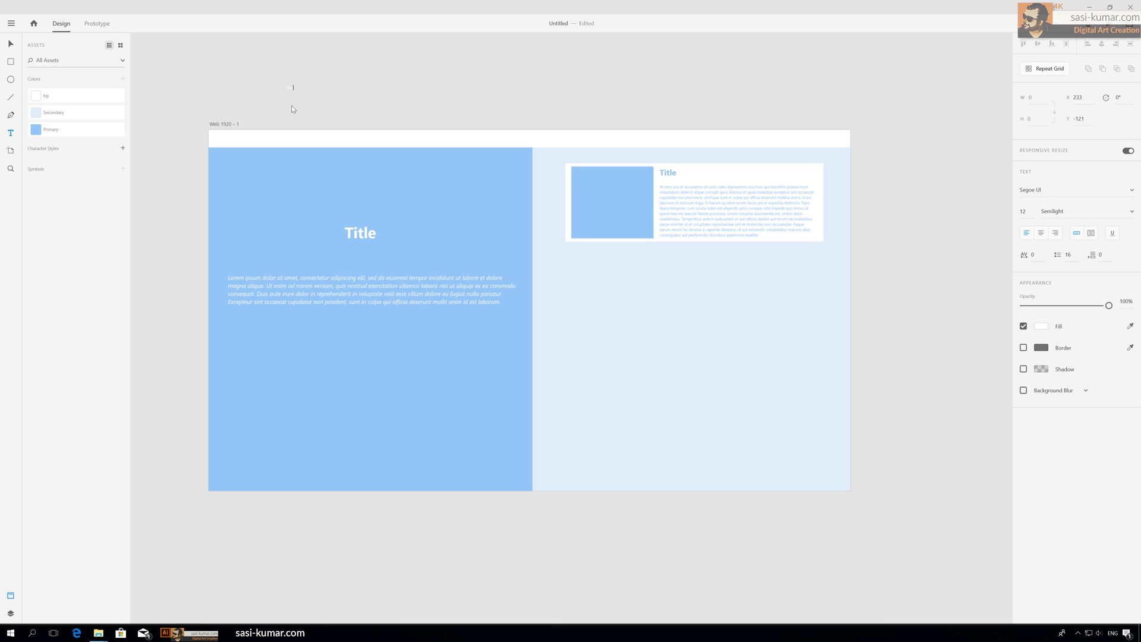
{"action": "left_click", "coordinate": [11, 43]}
{"action": "key", "text": "1"}
{"action": "key", "text": "4"}
Step: Fill the text label with near-black from the color picker
{"action": "left_click", "coordinate": [1044, 327]}
{"action": "left_click", "coordinate": [907, 339]}
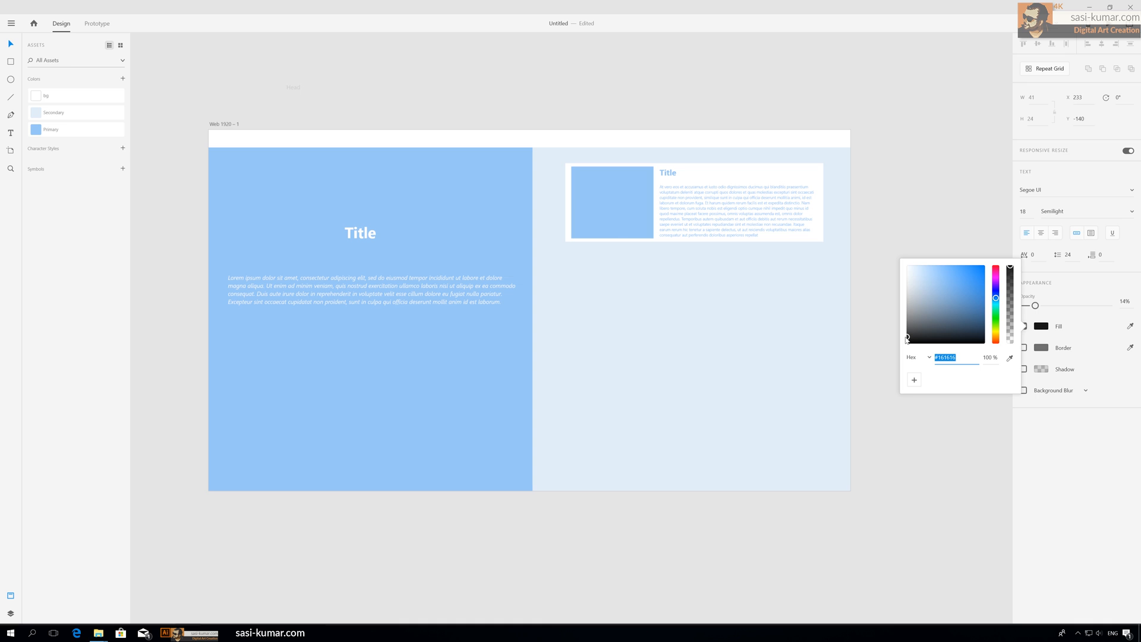
{"action": "left_click", "coordinate": [884, 189]}
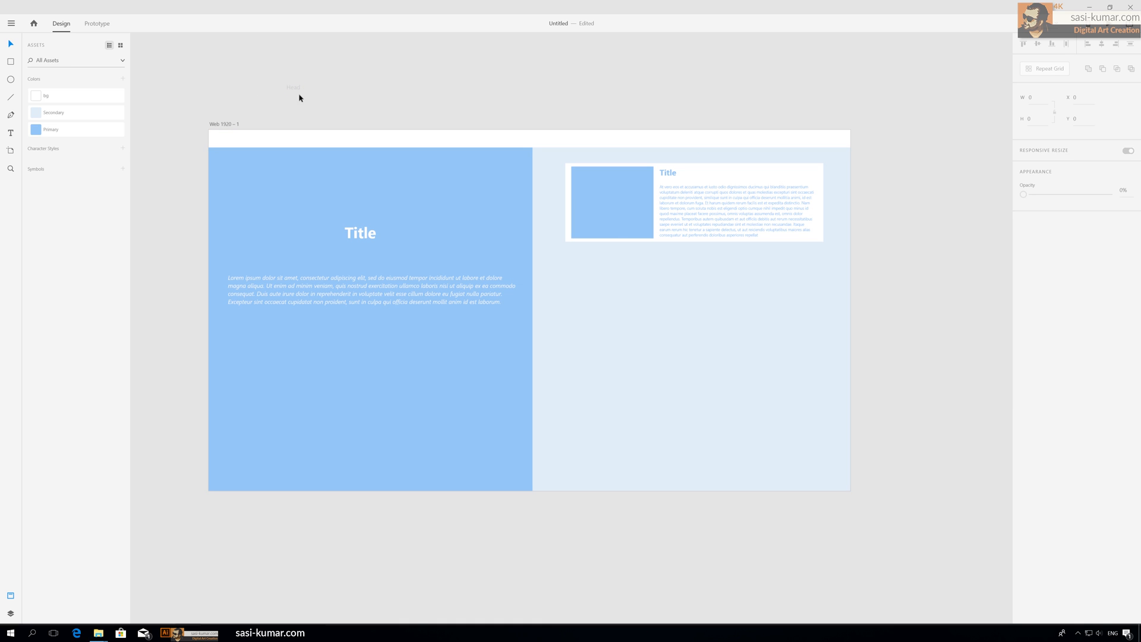
Step: Move the label into the header bar's left end and set its weight to Bold Italic
{"action": "left_click_drag", "start_coordinate": [294, 89], "coordinate": [228, 143]}
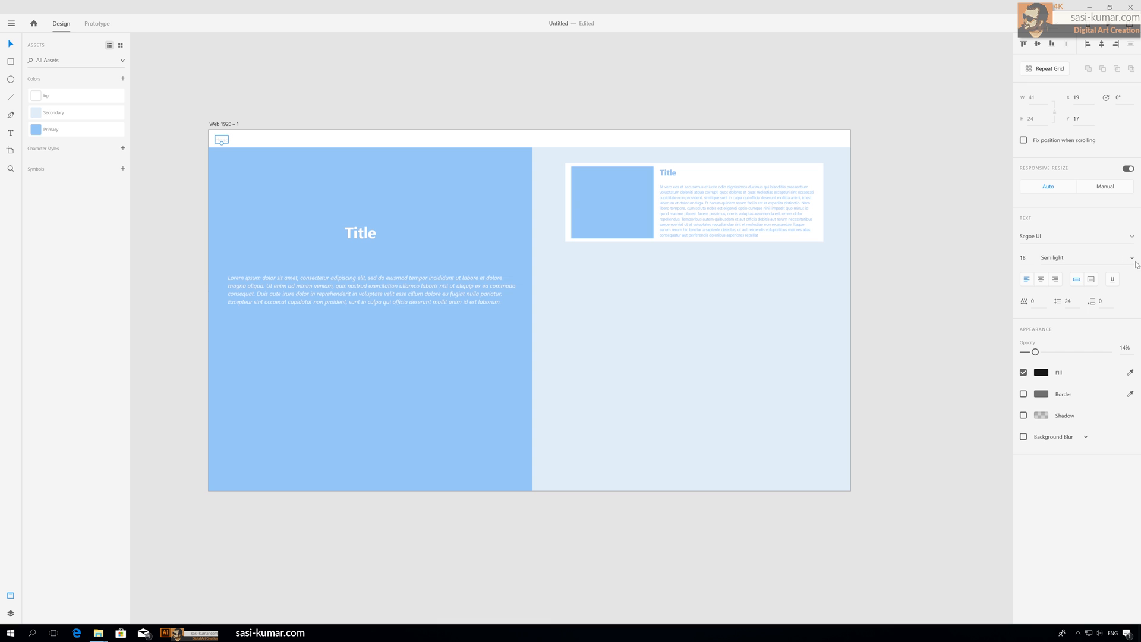
{"action": "left_click", "coordinate": [1132, 258]}
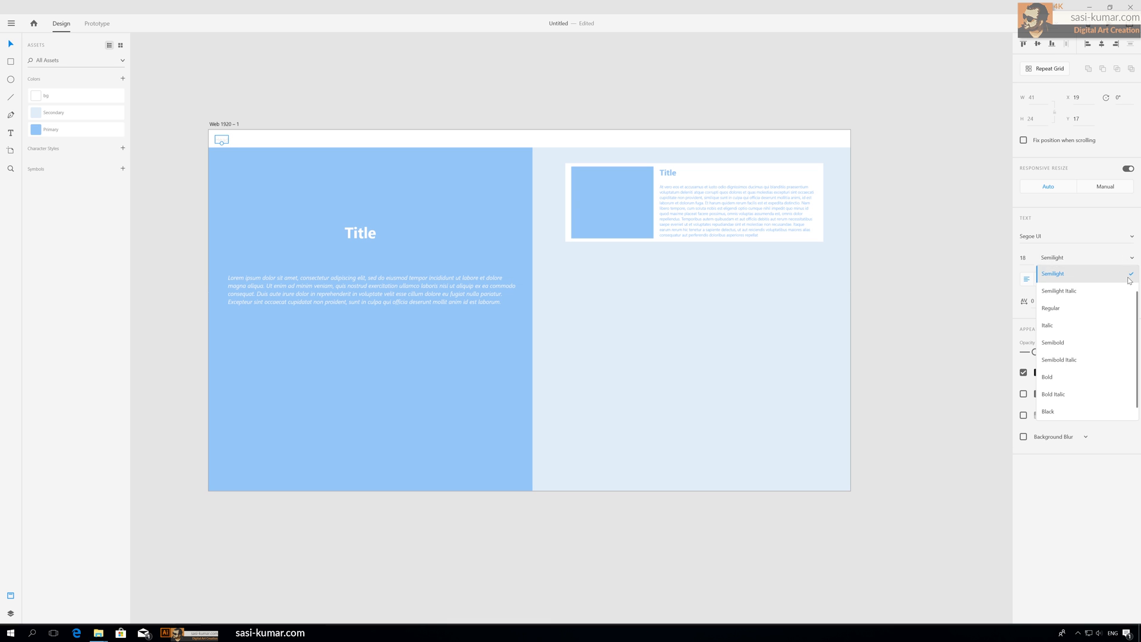
{"action": "left_click", "coordinate": [1098, 385]}
{"action": "left_click", "coordinate": [364, 99]}
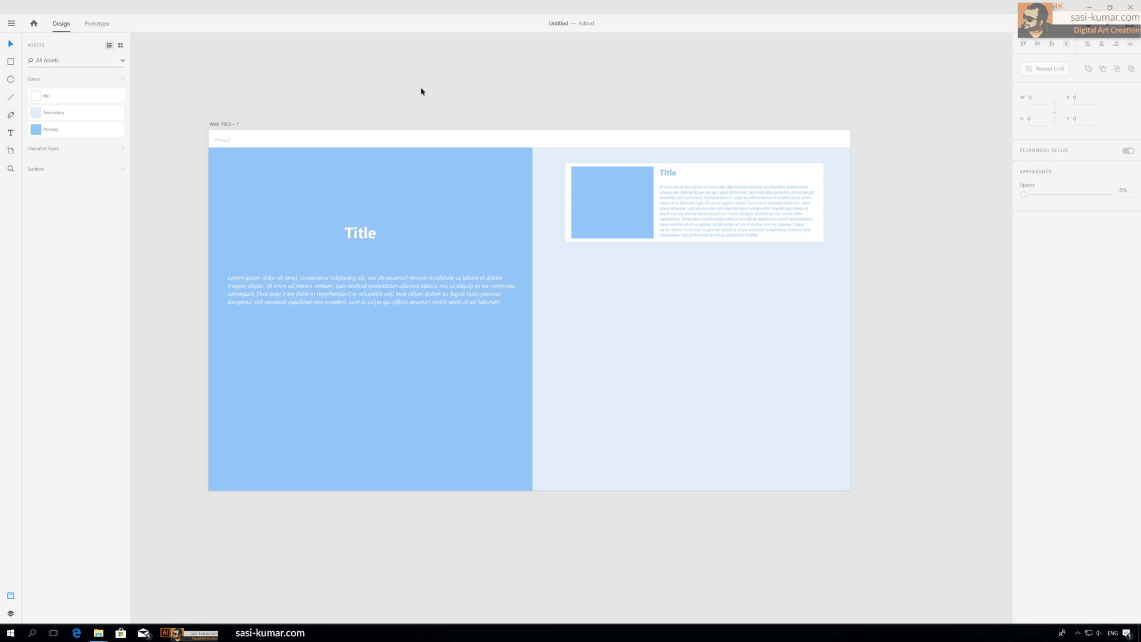
Step: Turn the content card into a repeat grid and extend it downward into a column of cards
{"action": "scroll", "coordinate": [422, 90], "scroll_direction": "up", "scroll_amount": 1}
{"action": "scroll", "coordinate": [422, 90], "scroll_direction": "down", "scroll_amount": 2}
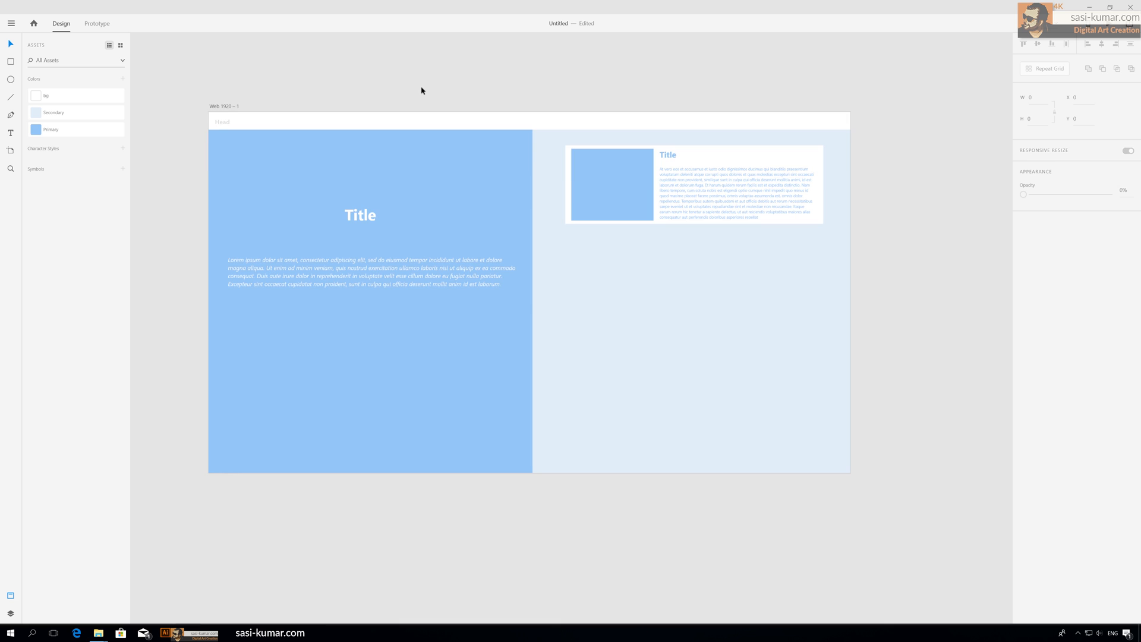
{"action": "left_click_drag", "start_coordinate": [694, 81], "coordinate": [609, 74]}
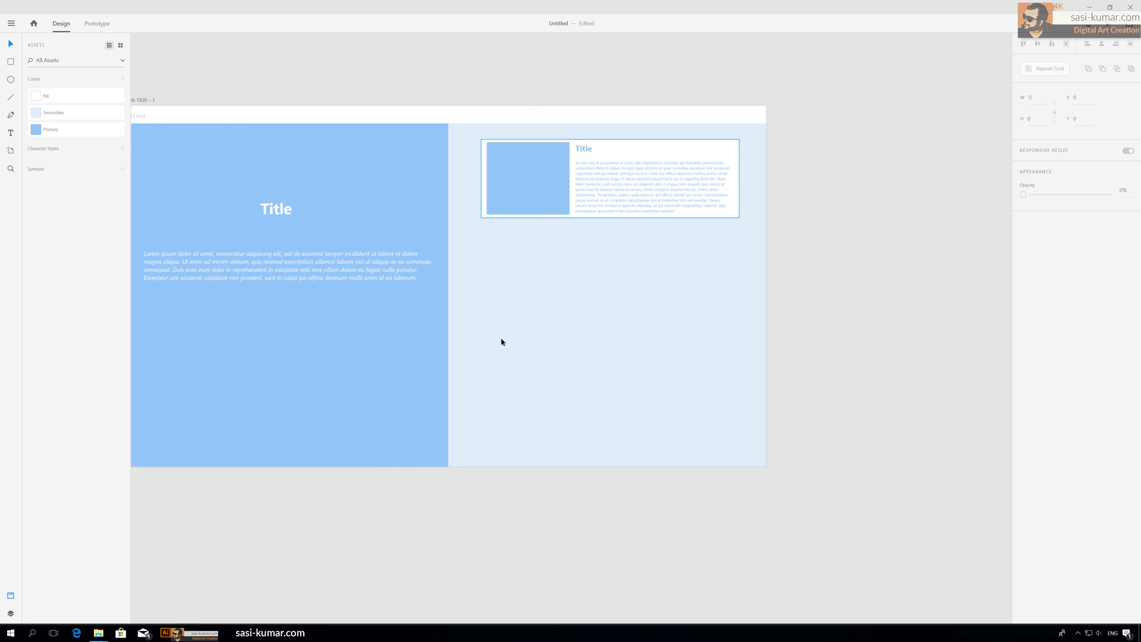
{"action": "key", "text": "ctrl+minus"}
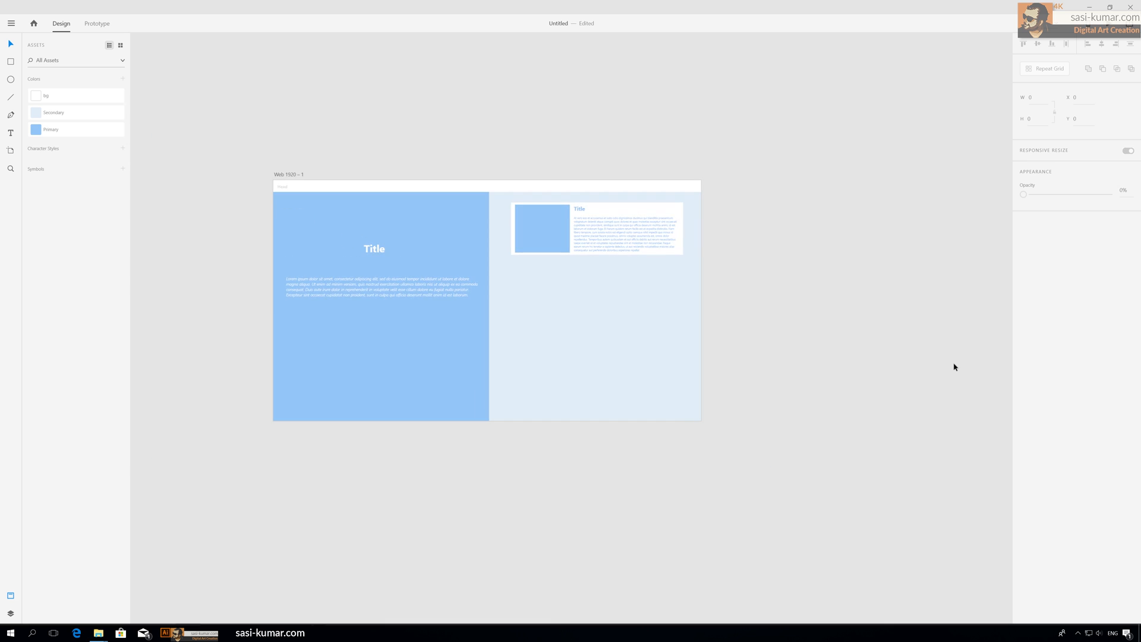
{"action": "scroll", "coordinate": [785, 294], "scroll_direction": "right", "scroll_amount": 2}
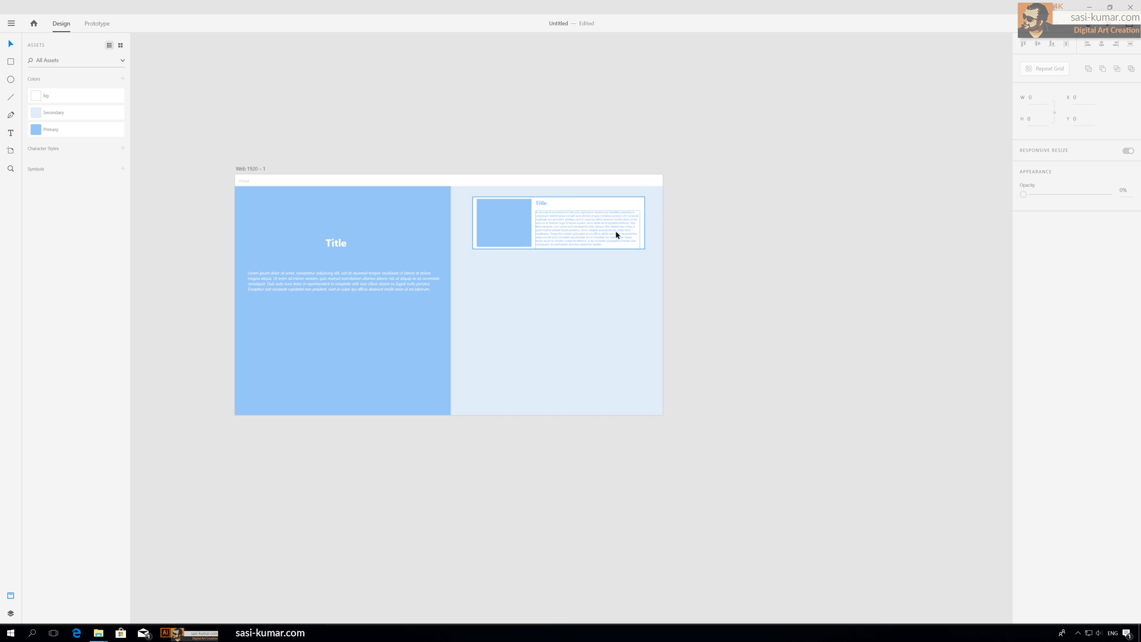
{"action": "left_click", "coordinate": [576, 232]}
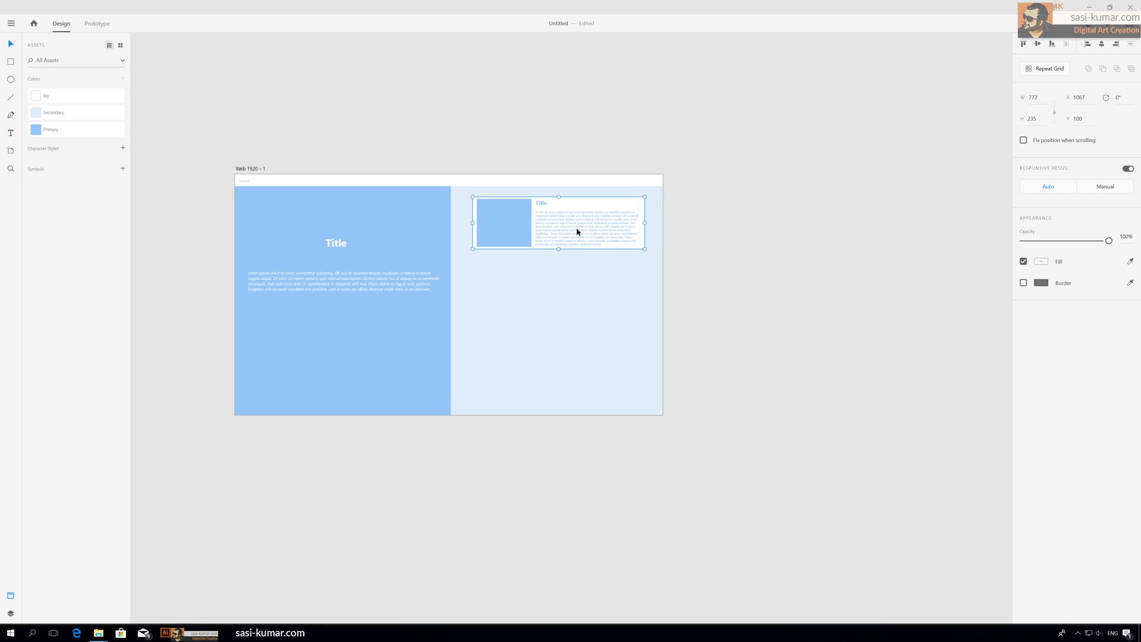
{"action": "left_click", "coordinate": [1050, 68]}
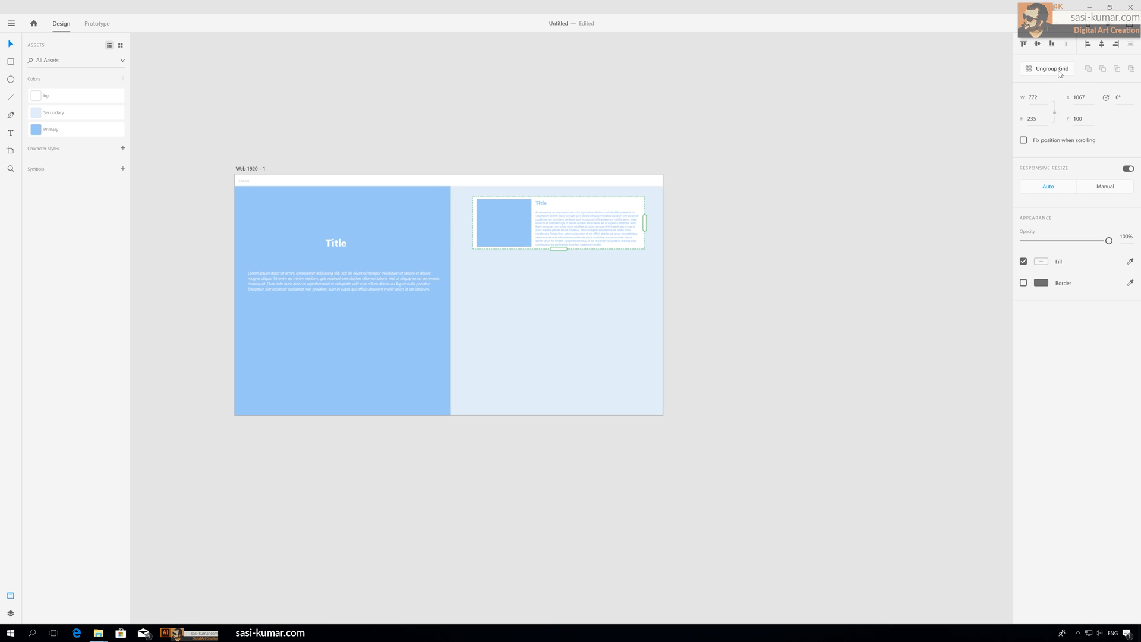
{"action": "left_click_drag", "start_coordinate": [558, 249], "coordinate": [558, 589]}
Step: Extend the repeat grid further down to about 2533 px tall to add more card rows
{"action": "scroll", "coordinate": [776, 328], "scroll_direction": "up", "scroll_amount": 2}
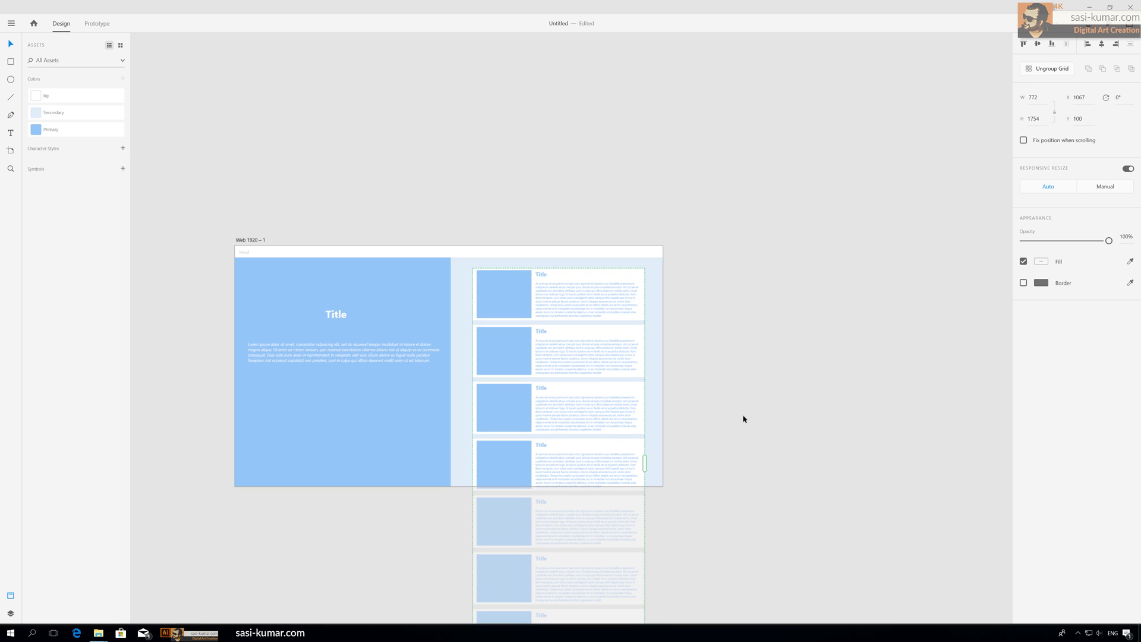
{"action": "scroll", "coordinate": [743, 416], "scroll_direction": "down", "scroll_amount": 2}
{"action": "scroll", "coordinate": [743, 416], "scroll_direction": "down", "scroll_amount": 1}
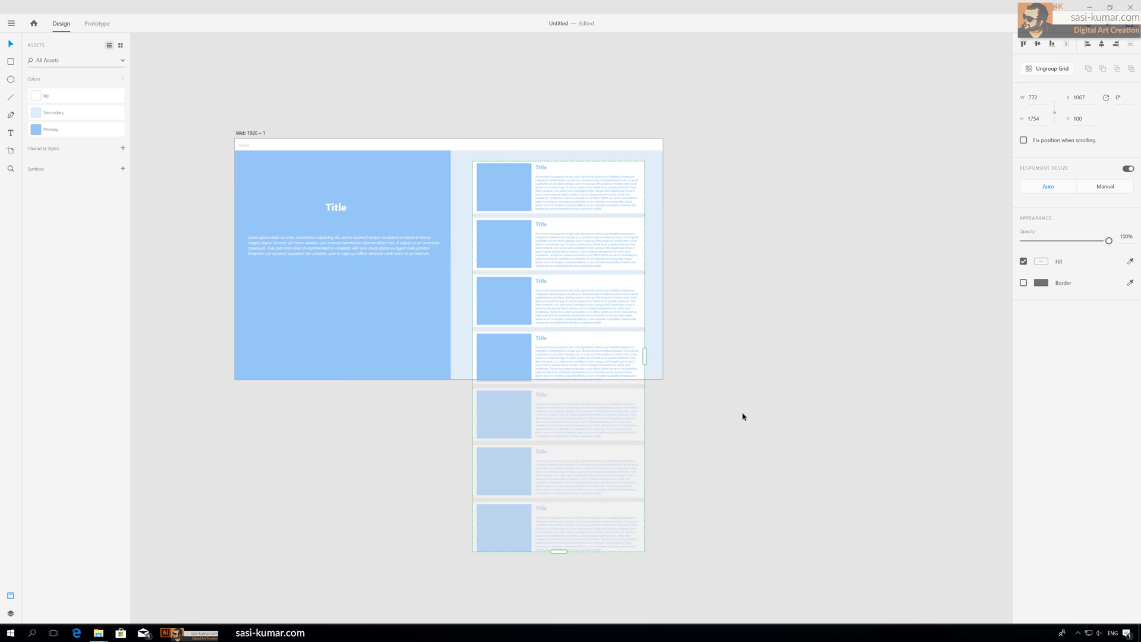
{"action": "scroll", "coordinate": [744, 416], "scroll_direction": "down", "scroll_amount": 3}
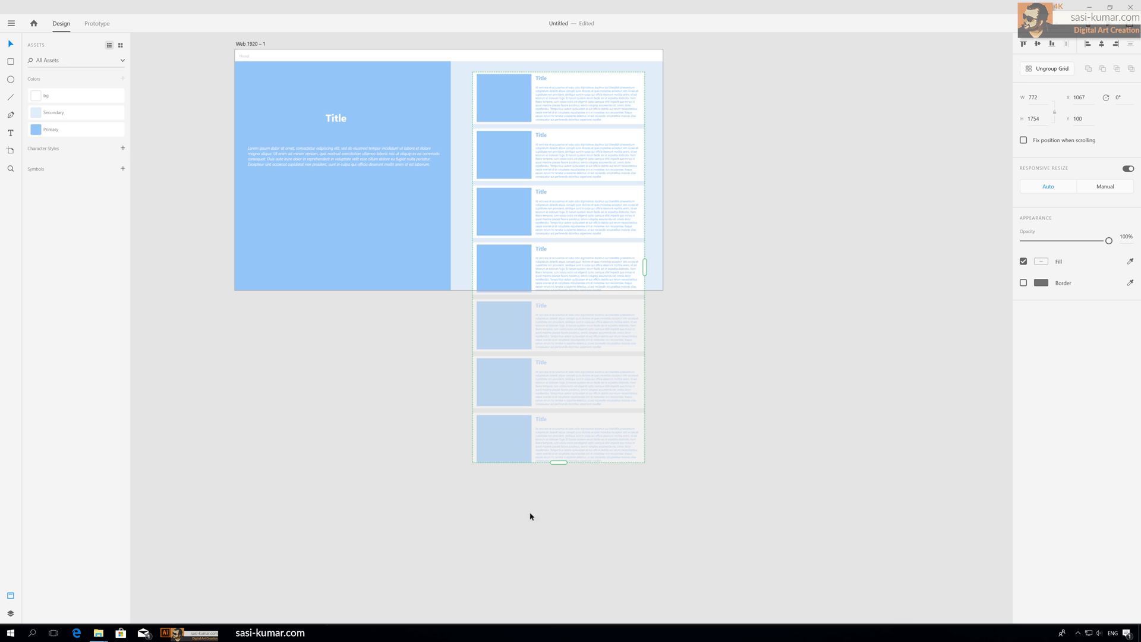
{"action": "left_click_drag", "start_coordinate": [559, 462], "coordinate": [571, 614]}
{"action": "scroll", "coordinate": [576, 587], "scroll_direction": "up", "scroll_amount": 2}
{"action": "scroll", "coordinate": [574, 589], "scroll_direction": "down", "scroll_amount": 6}
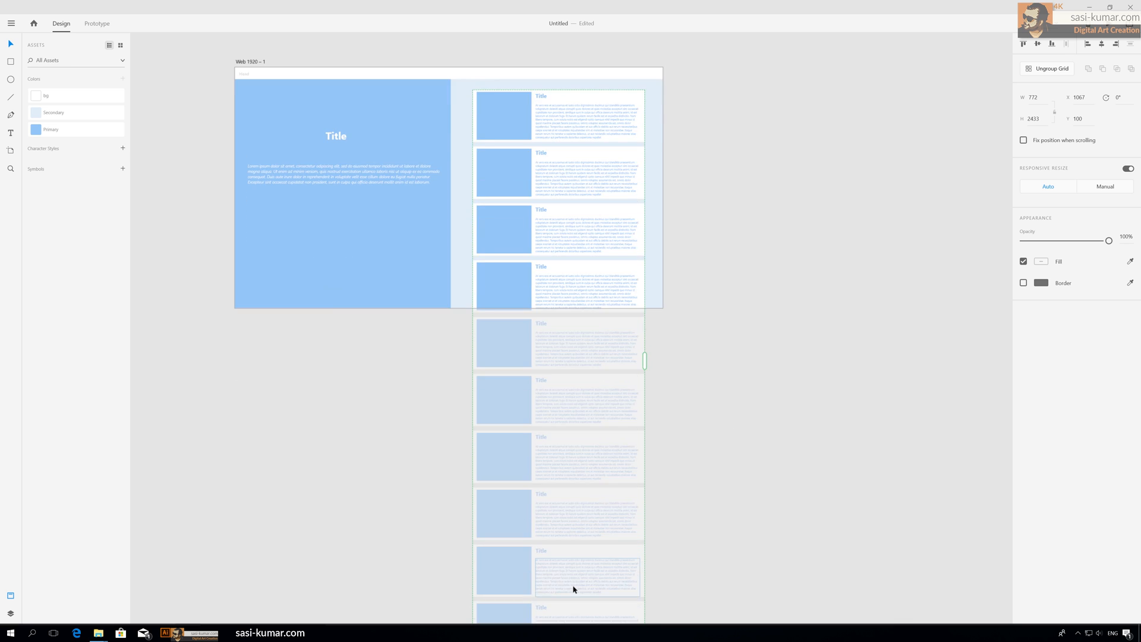
{"action": "left_click_drag", "start_coordinate": [555, 508], "coordinate": [564, 529]}
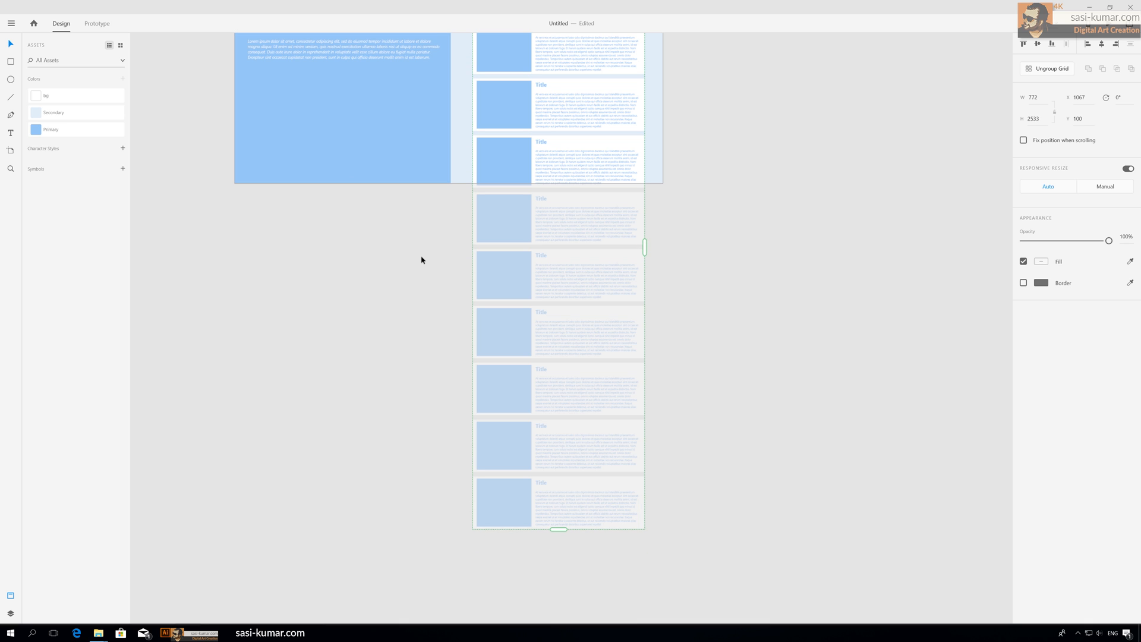
Step: Deselect the grid and zoom in to examine the repeated cards along the artboard
{"action": "left_click", "coordinate": [1055, 70]}
{"action": "scroll", "coordinate": [688, 176], "scroll_direction": "up", "scroll_amount": 4}
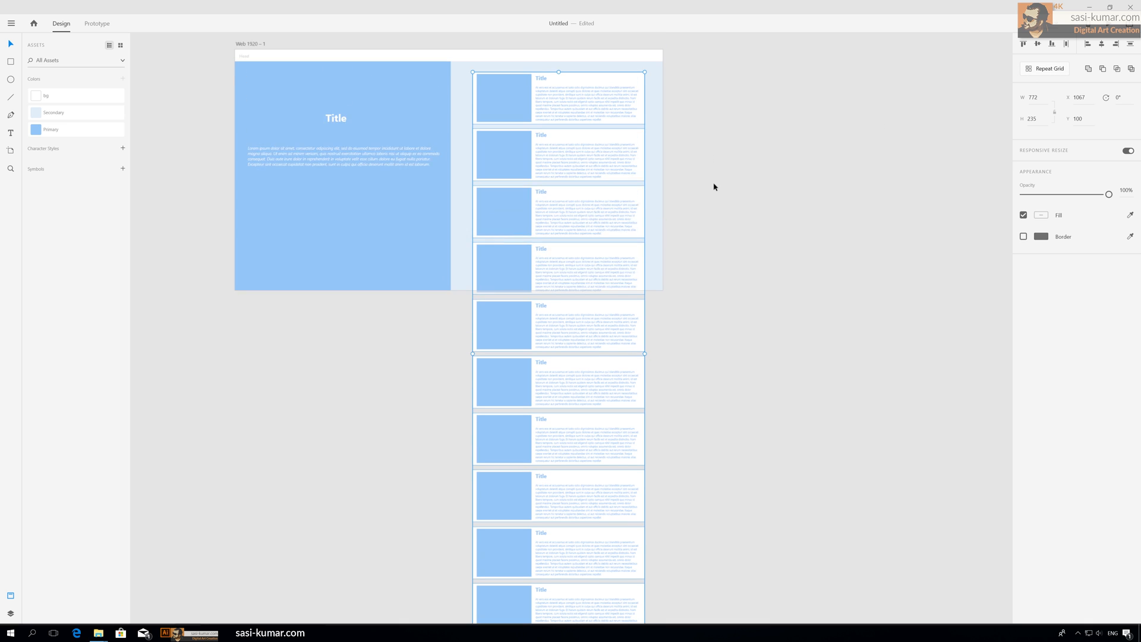
{"action": "left_click", "coordinate": [779, 171]}
{"action": "scroll", "coordinate": [710, 357], "scroll_direction": "up", "scroll_amount": 3}
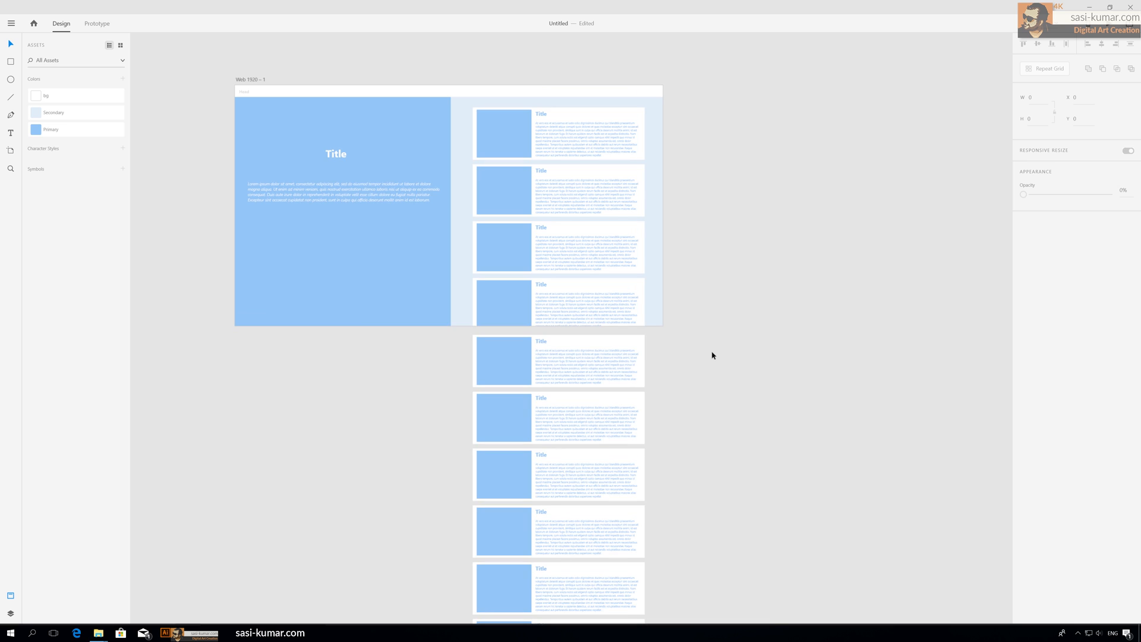
{"action": "scroll", "coordinate": [713, 355], "scroll_direction": "down", "scroll_amount": 2}
{"action": "scroll", "coordinate": [713, 356], "scroll_direction": "down", "scroll_amount": 1}
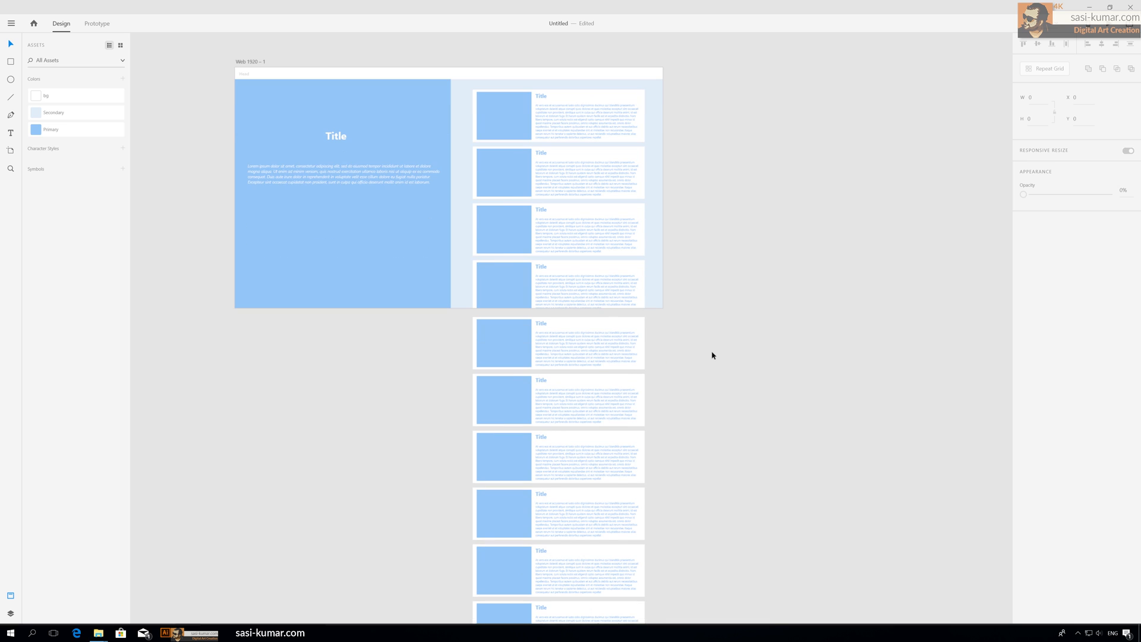
{"action": "left_click", "coordinate": [589, 128]}
{"action": "left_click", "coordinate": [777, 135]}
{"action": "left_click_drag", "start_coordinate": [757, 127], "coordinate": [741, 137]}
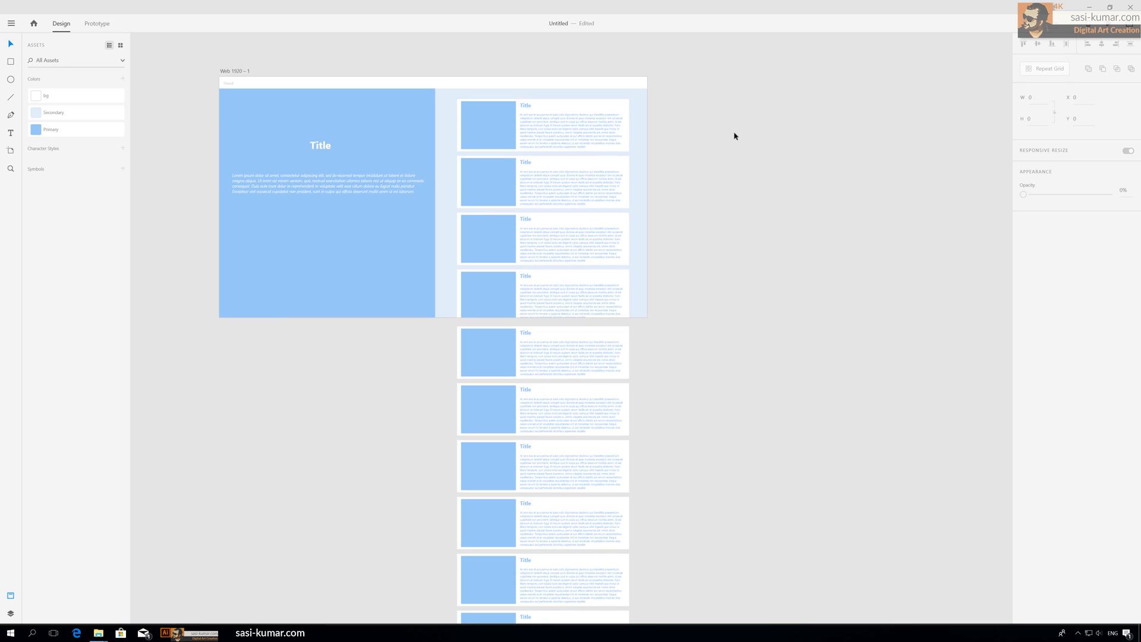
{"action": "scroll", "coordinate": [735, 137], "scroll_direction": "up", "scroll_amount": 5}
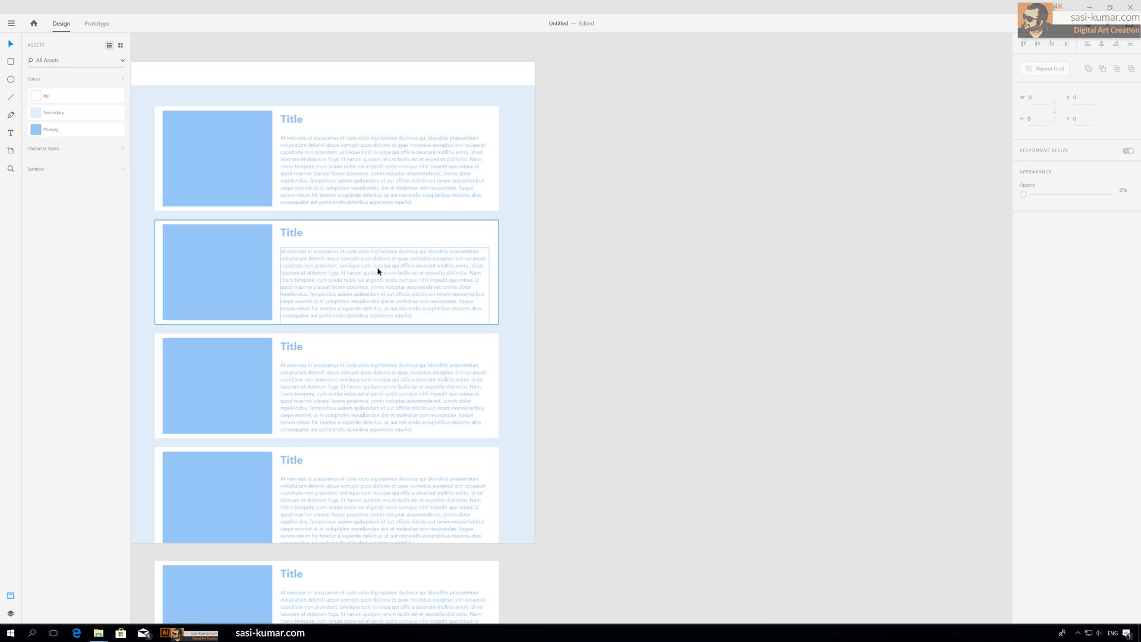
{"action": "scroll", "coordinate": [382, 479], "scroll_direction": "up", "scroll_amount": 2}
{"action": "scroll", "coordinate": [382, 479], "scroll_direction": "down", "scroll_amount": 3}
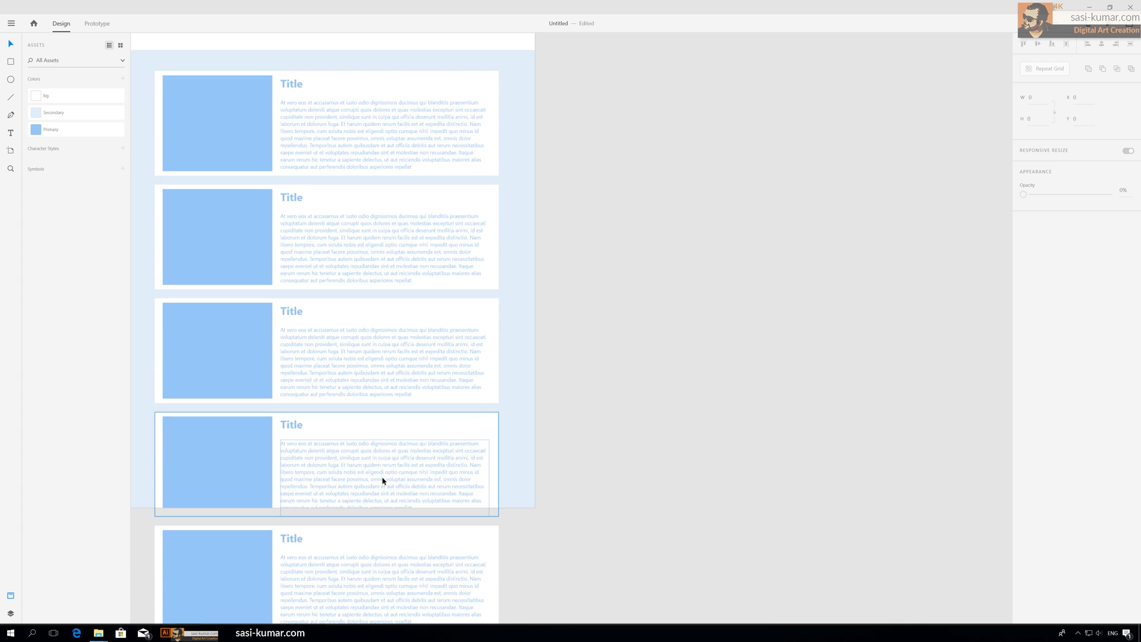
{"action": "scroll", "coordinate": [483, 505], "scroll_direction": "down", "scroll_amount": 2}
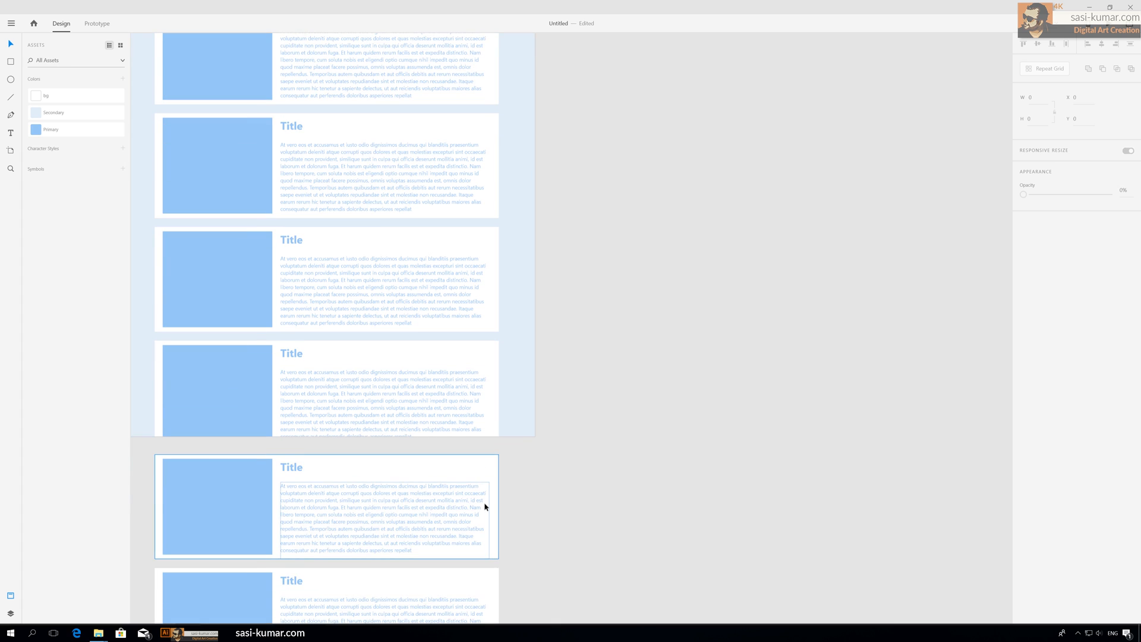
{"action": "scroll", "coordinate": [484, 505], "scroll_direction": "up", "scroll_amount": 5}
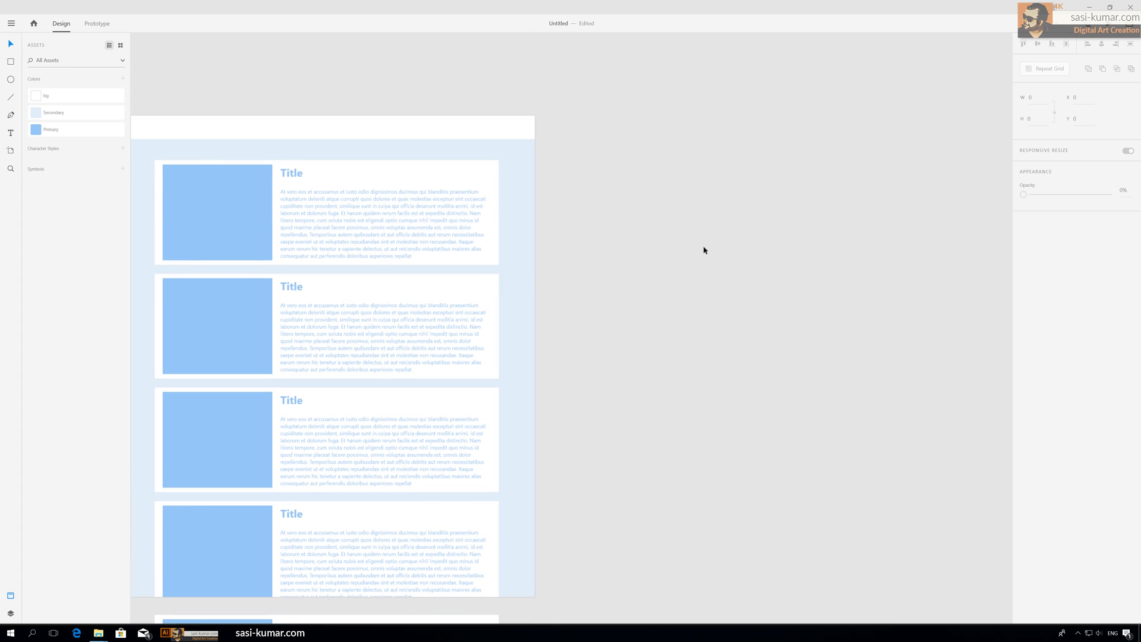
{"action": "scroll", "coordinate": [690, 232], "scroll_direction": "down", "scroll_amount": 1}
{"action": "scroll", "coordinate": [690, 231], "scroll_direction": "left", "scroll_amount": 1}
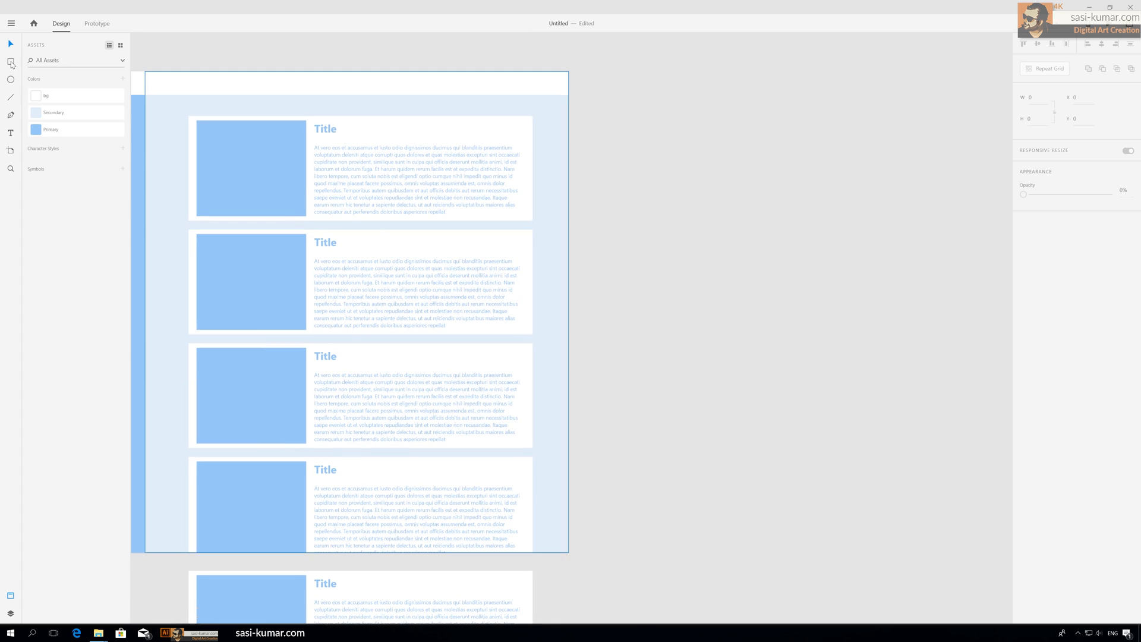
Step: Draw a 25 px wide strip along the artboard's right edge, remove its border, and fill it with Primary
{"action": "left_click", "coordinate": [11, 63]}
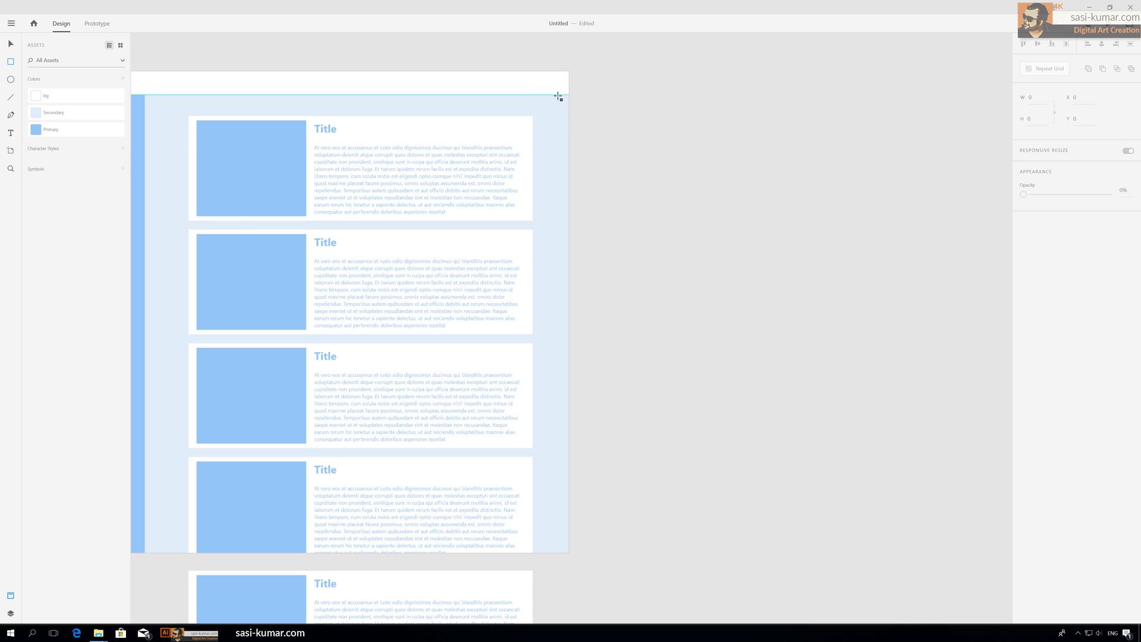
{"action": "left_click_drag", "start_coordinate": [558, 96], "coordinate": [569, 553]}
{"action": "key", "text": "v"}
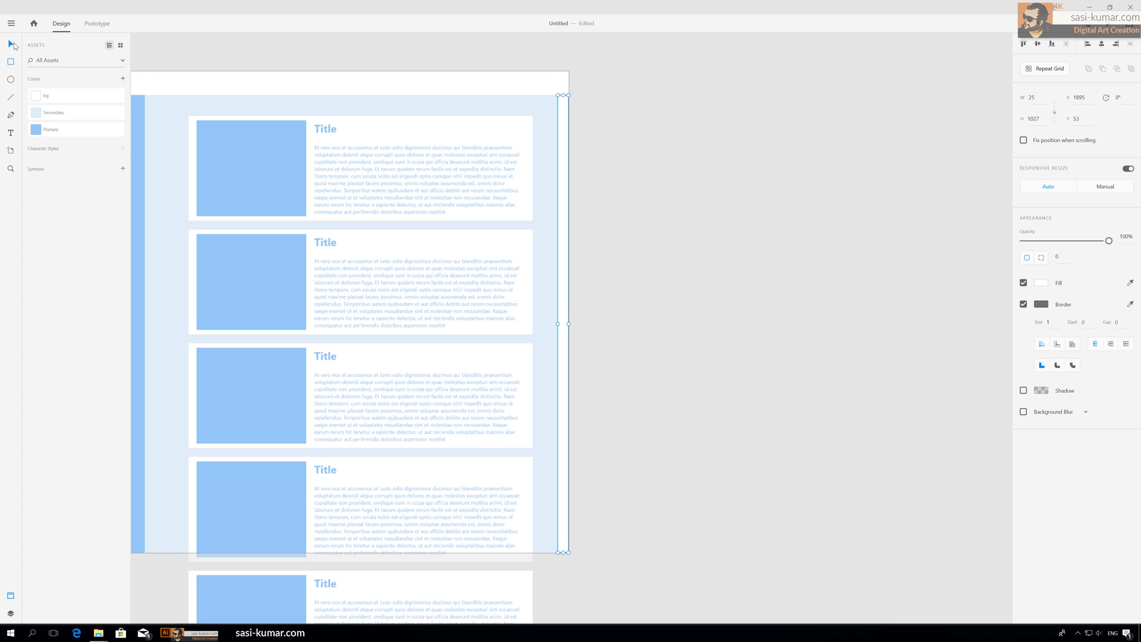
{"action": "left_click", "coordinate": [813, 245]}
{"action": "left_click", "coordinate": [563, 252]}
{"action": "left_click", "coordinate": [1024, 305]}
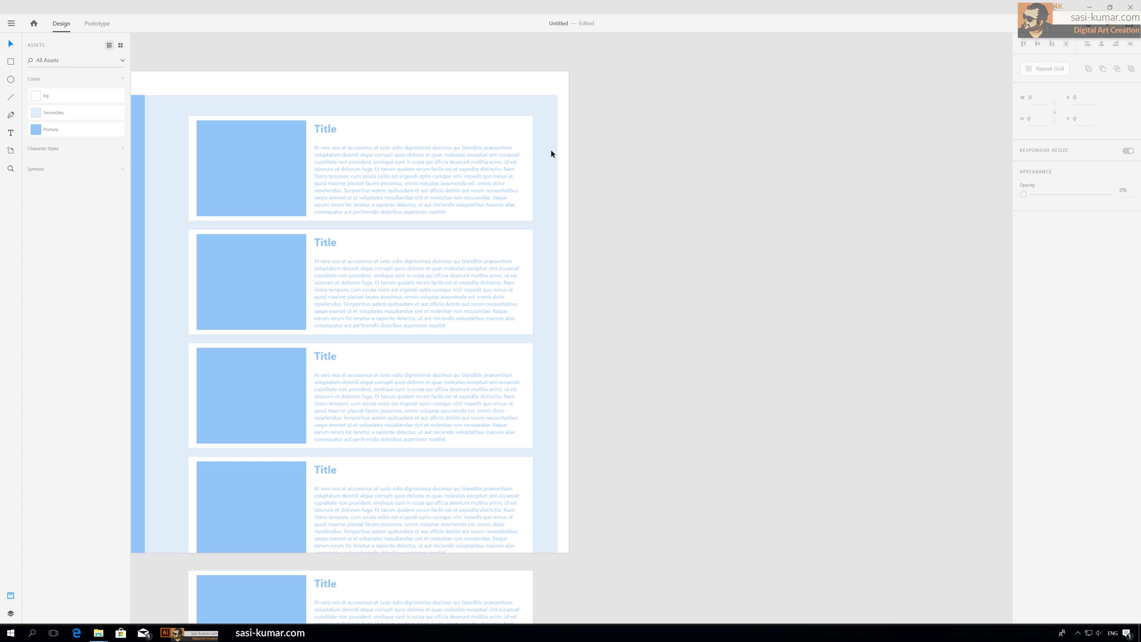
{"action": "left_click", "coordinate": [58, 128]}
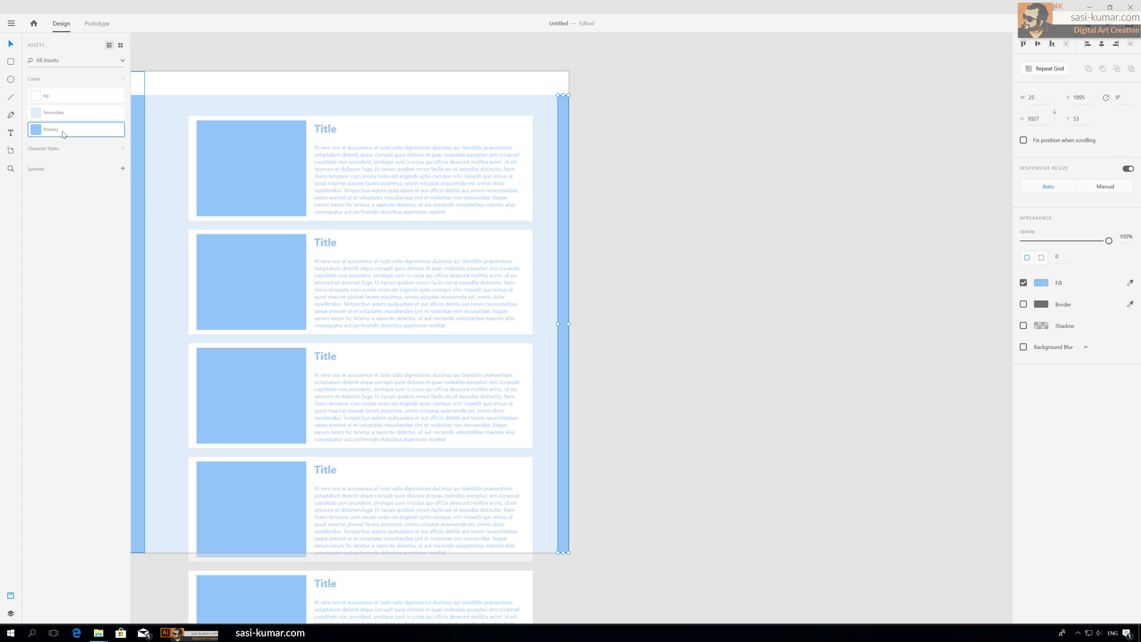
{"action": "left_click", "coordinate": [714, 194]}
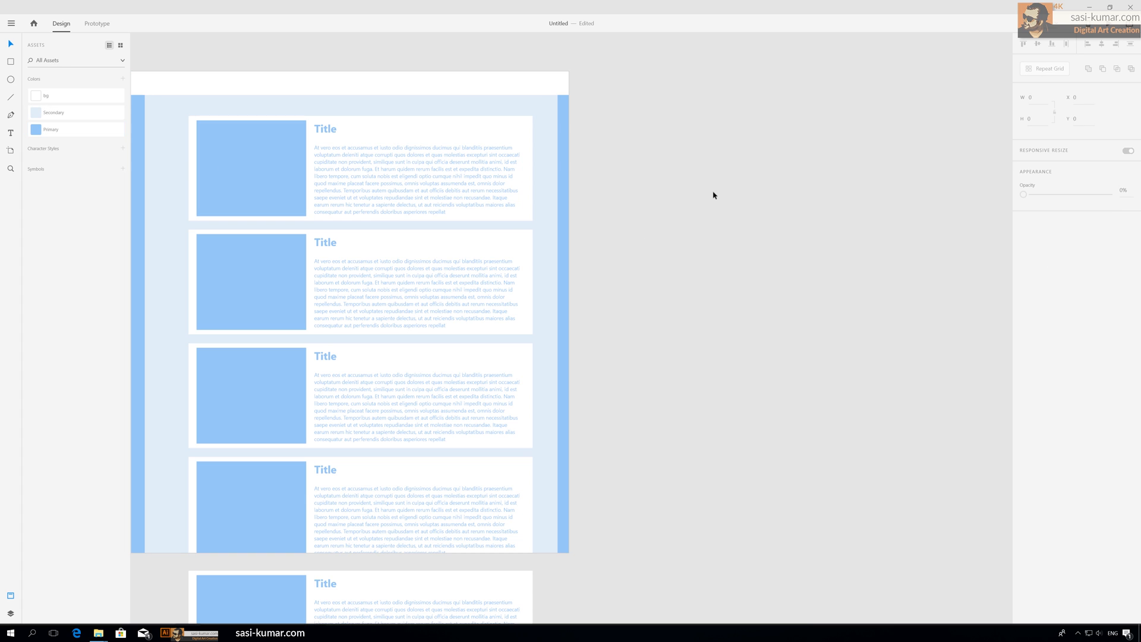
Step: Draw a white 25 × 240 px rectangle at the top of the strip as a scroll thumb and remove its border
{"action": "left_click", "coordinate": [11, 62]}
{"action": "left_click_drag", "start_coordinate": [559, 115], "coordinate": [568, 223]}
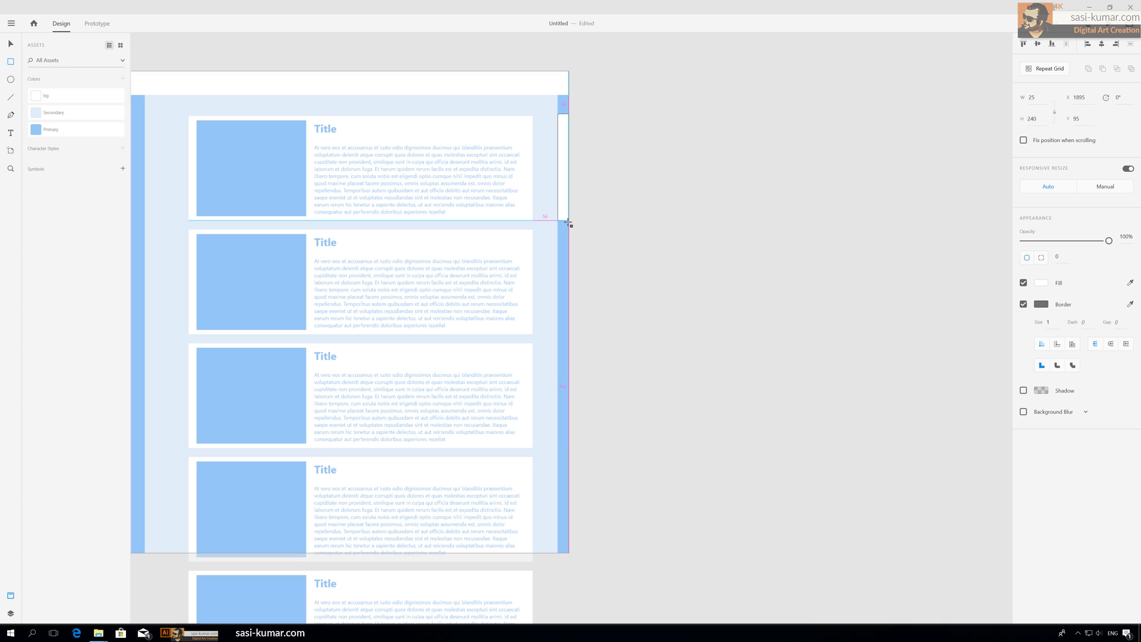
{"action": "left_click", "coordinate": [11, 44]}
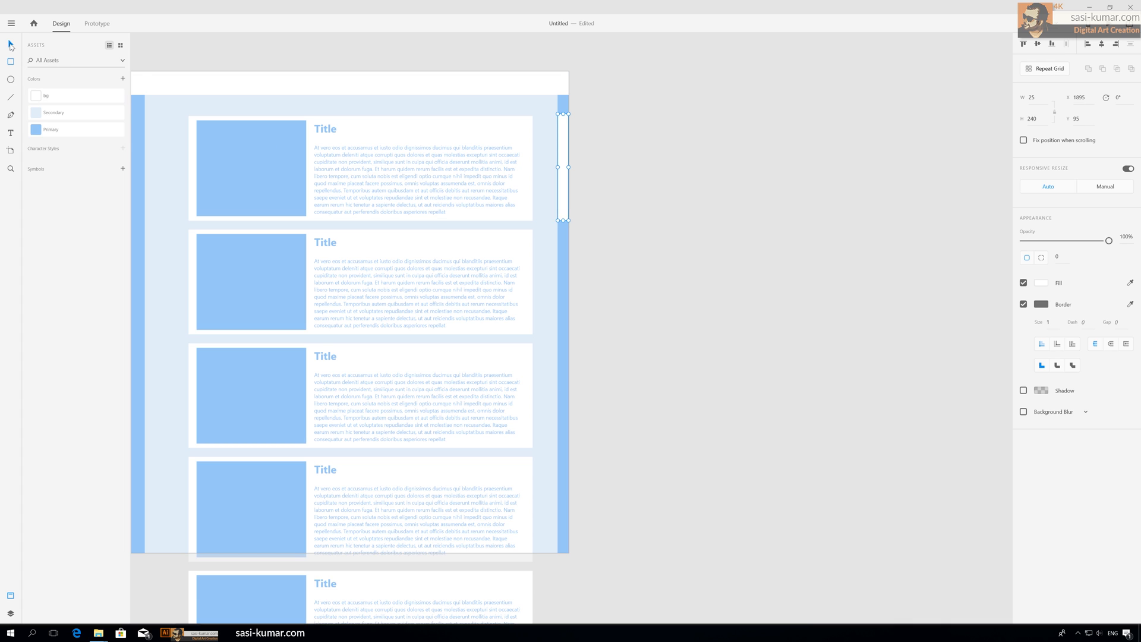
{"action": "left_click", "coordinate": [723, 155]}
{"action": "left_click", "coordinate": [562, 148]}
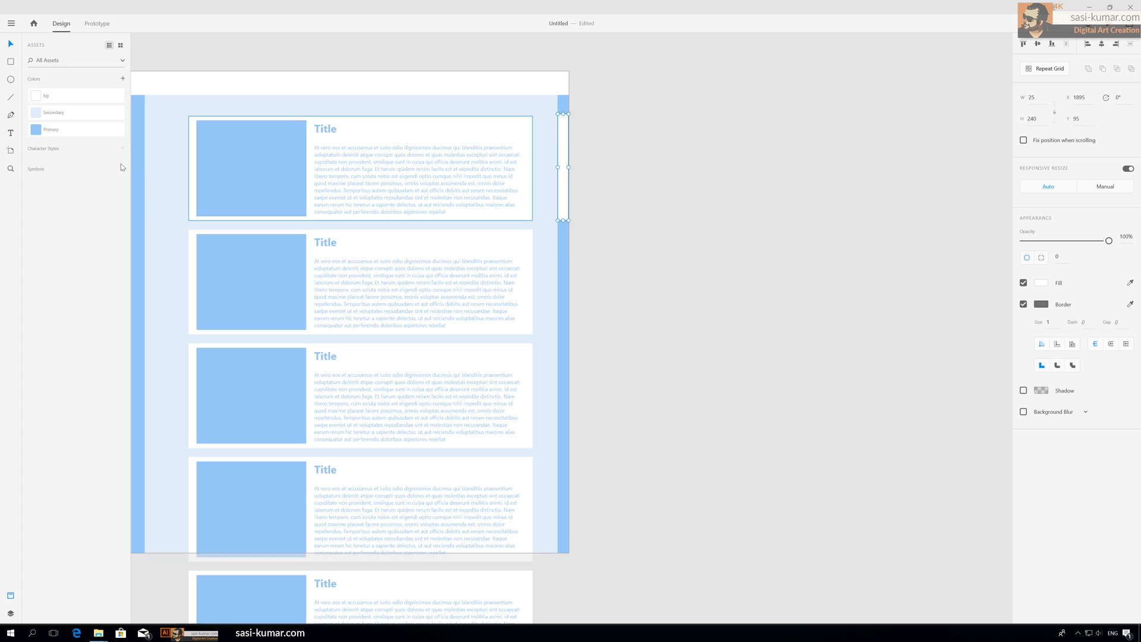
{"action": "left_click", "coordinate": [88, 117]}
{"action": "left_click", "coordinate": [687, 170]}
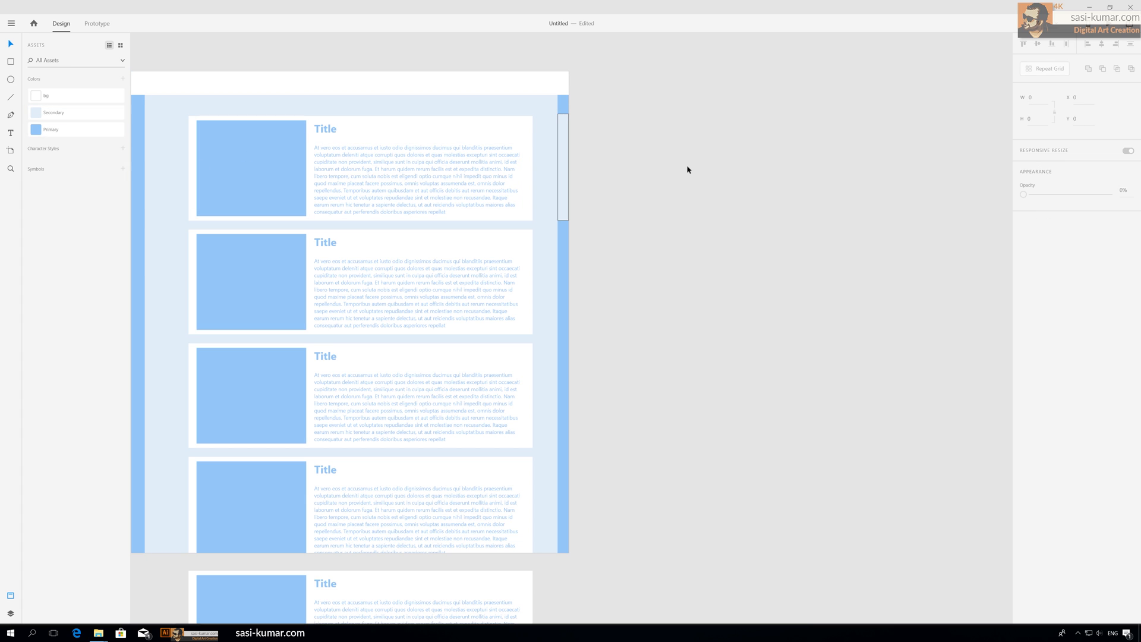
{"action": "left_click", "coordinate": [564, 155]}
{"action": "left_click", "coordinate": [753, 230]}
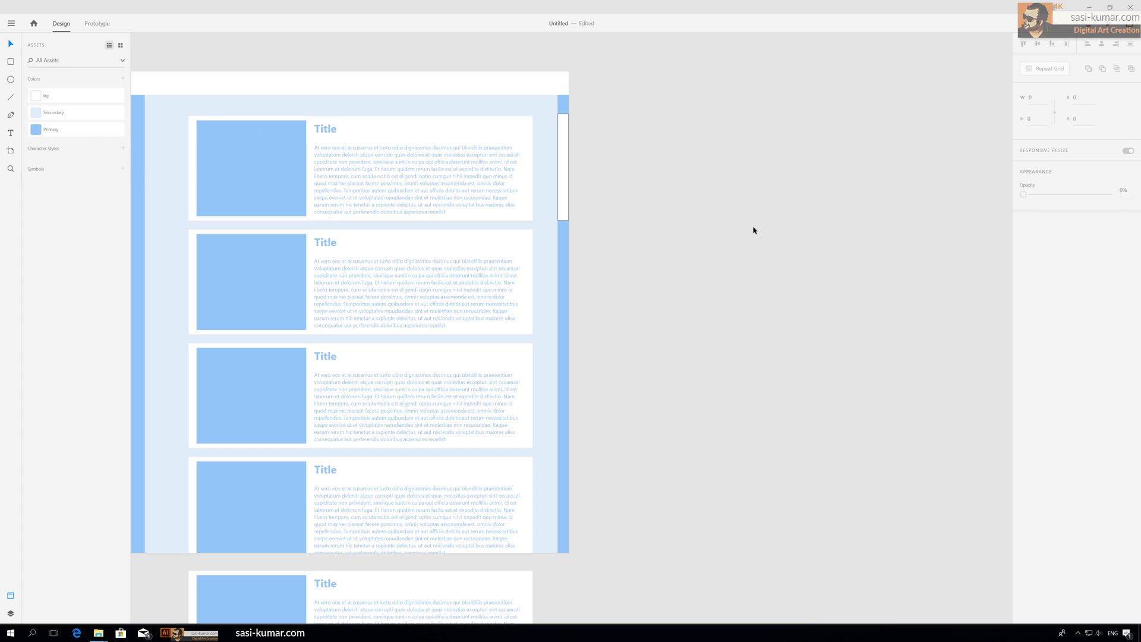
{"action": "left_click", "coordinate": [563, 163]}
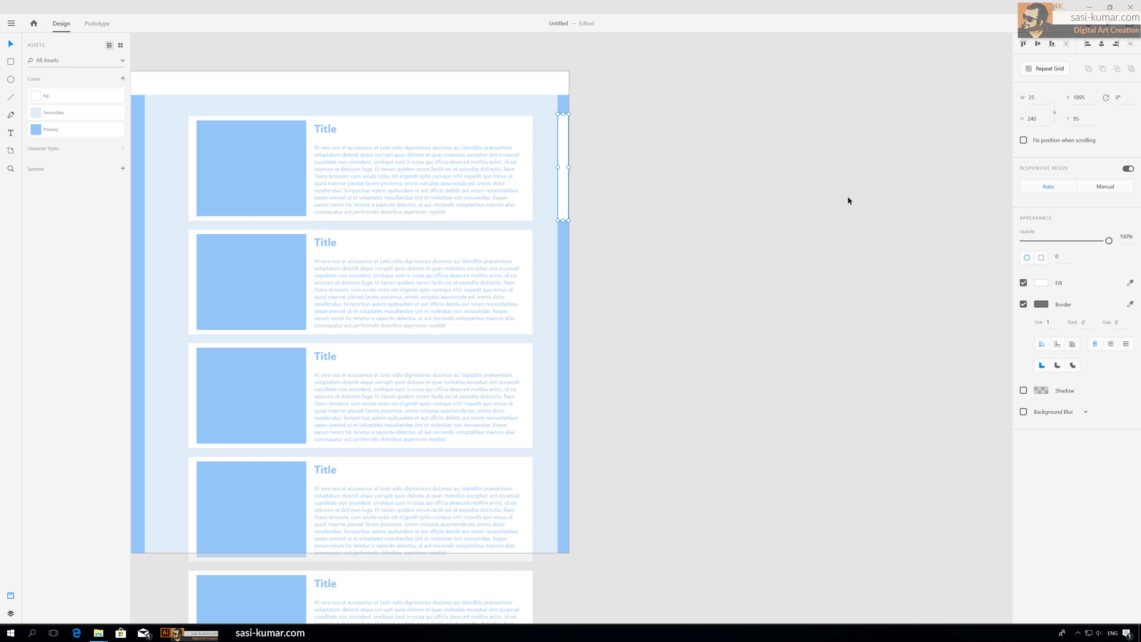
{"action": "left_click", "coordinate": [1042, 304]}
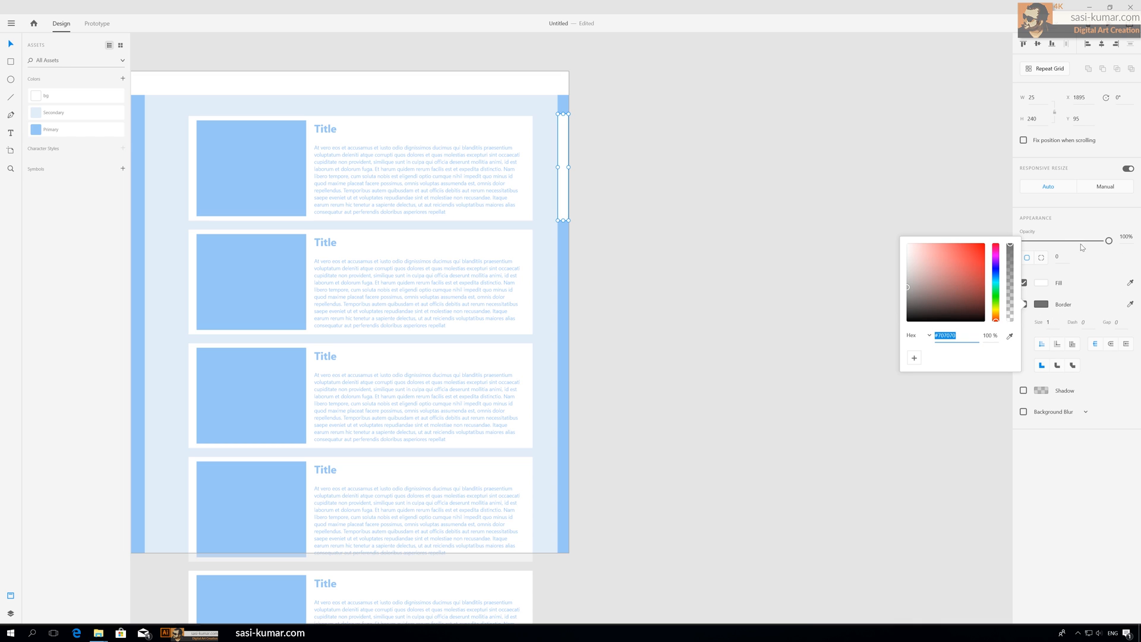
{"action": "left_click", "coordinate": [1080, 292]}
{"action": "left_click", "coordinate": [1024, 304]}
{"action": "left_click", "coordinate": [688, 213]}
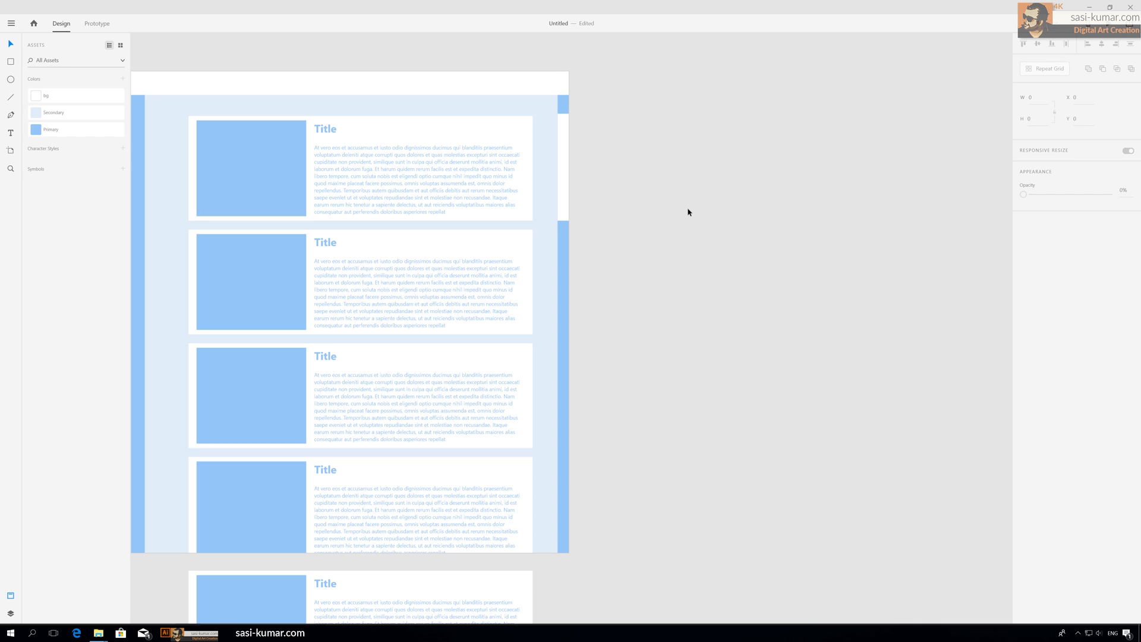
Step: Narrow the white scroll thumb to 24 px wide so it sits inside the strip
{"action": "left_click", "coordinate": [565, 145]}
{"action": "key", "text": "ctrl+plus"}
{"action": "key", "text": "ctrl+plus"}
{"action": "key", "text": "ctrl+plus"}
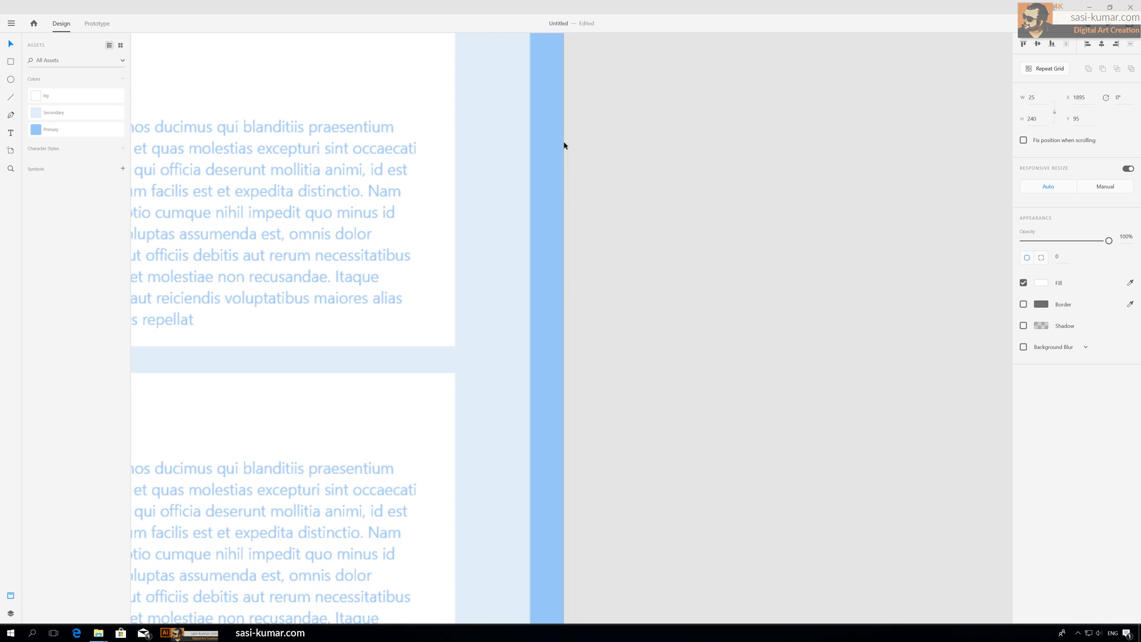
{"action": "scroll", "coordinate": [564, 145], "scroll_direction": "down", "scroll_amount": 5}
{"action": "scroll", "coordinate": [564, 144], "scroll_direction": "up", "scroll_amount": 9}
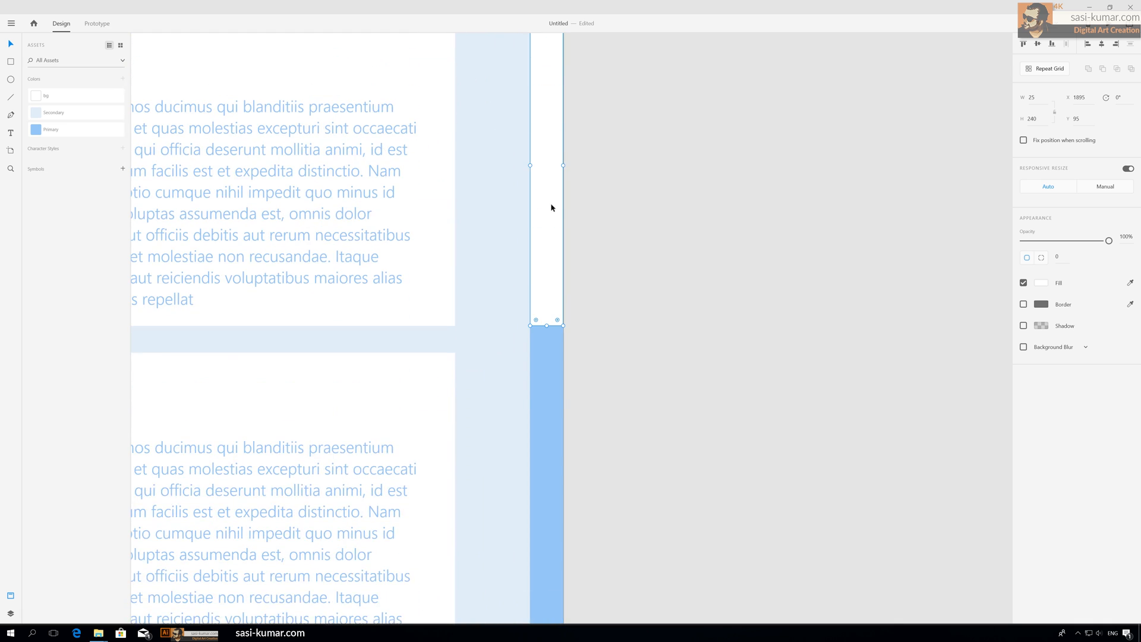
{"action": "scroll", "coordinate": [551, 207], "scroll_direction": "up", "scroll_amount": 2}
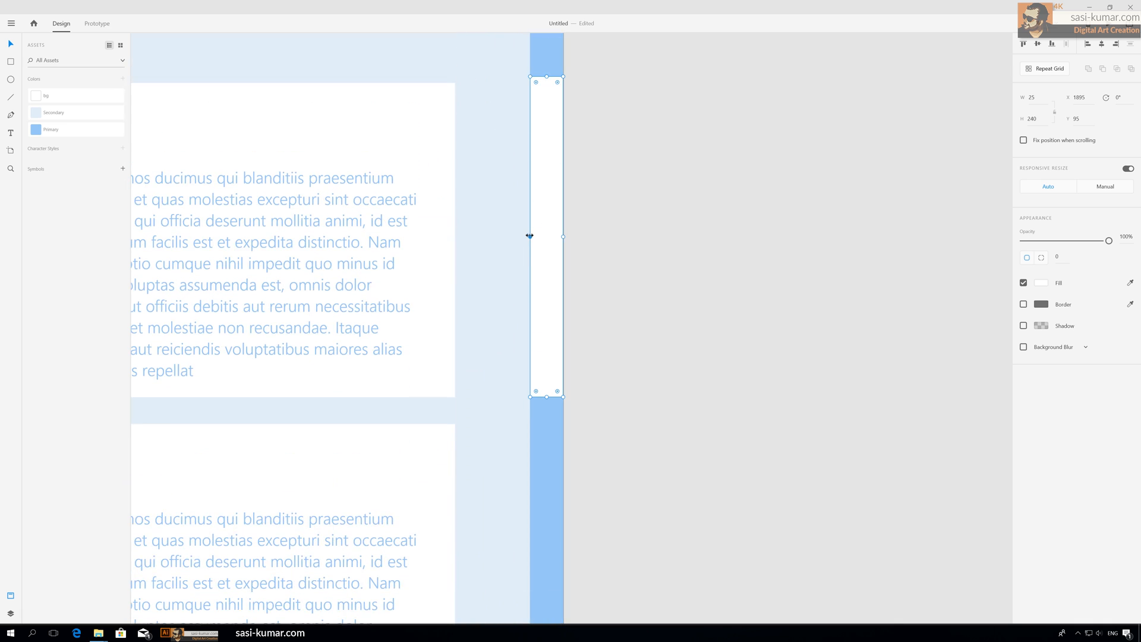
{"action": "left_click_drag", "start_coordinate": [531, 236], "coordinate": [532, 234]}
{"action": "left_click", "coordinate": [569, 212]}
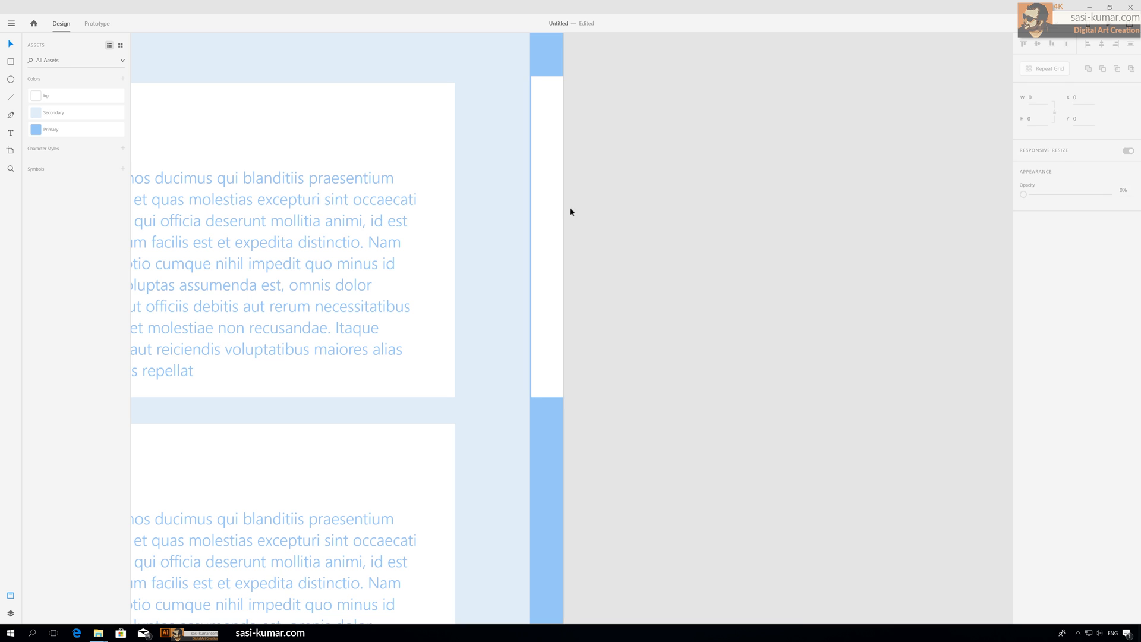
{"action": "left_click", "coordinate": [558, 229]}
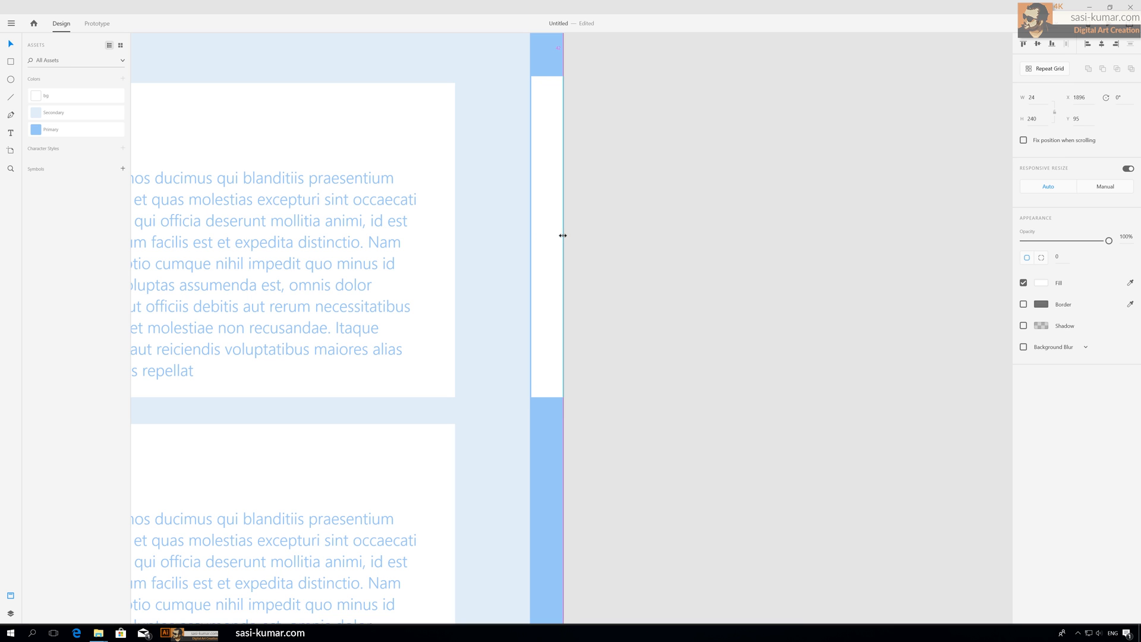
Step: Drag the scroll thumb's lower edge to adjust its height within the strip
{"action": "left_click", "coordinate": [680, 230]}
{"action": "key", "text": "ctrl+minus"}
{"action": "left_click_drag", "start_coordinate": [652, 245], "coordinate": [772, 142]}
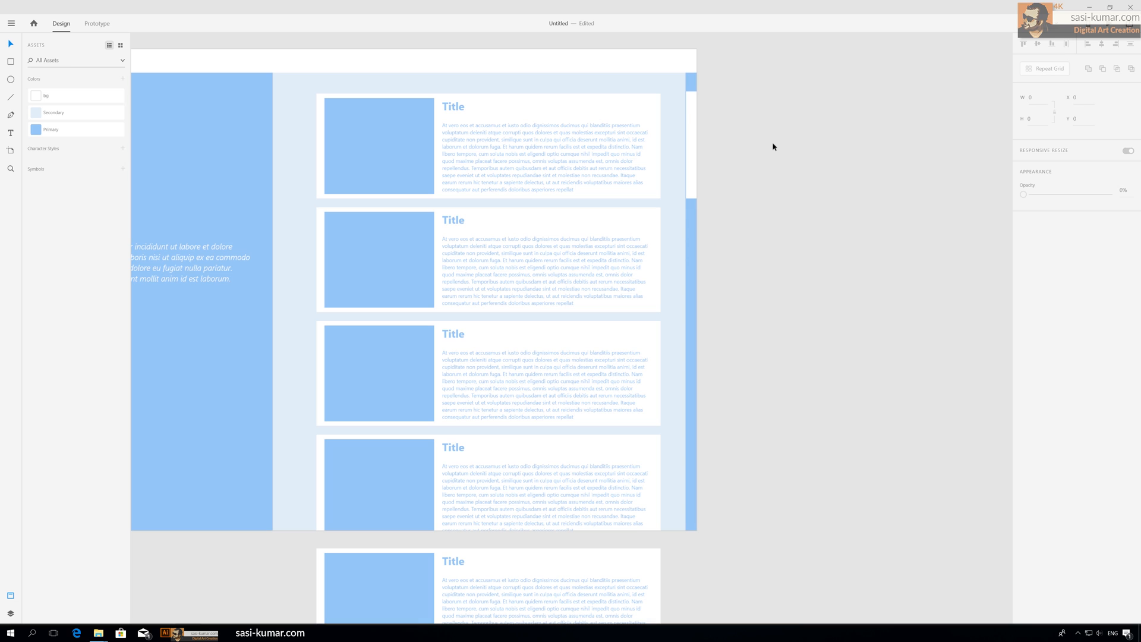
{"action": "left_click", "coordinate": [691, 146]}
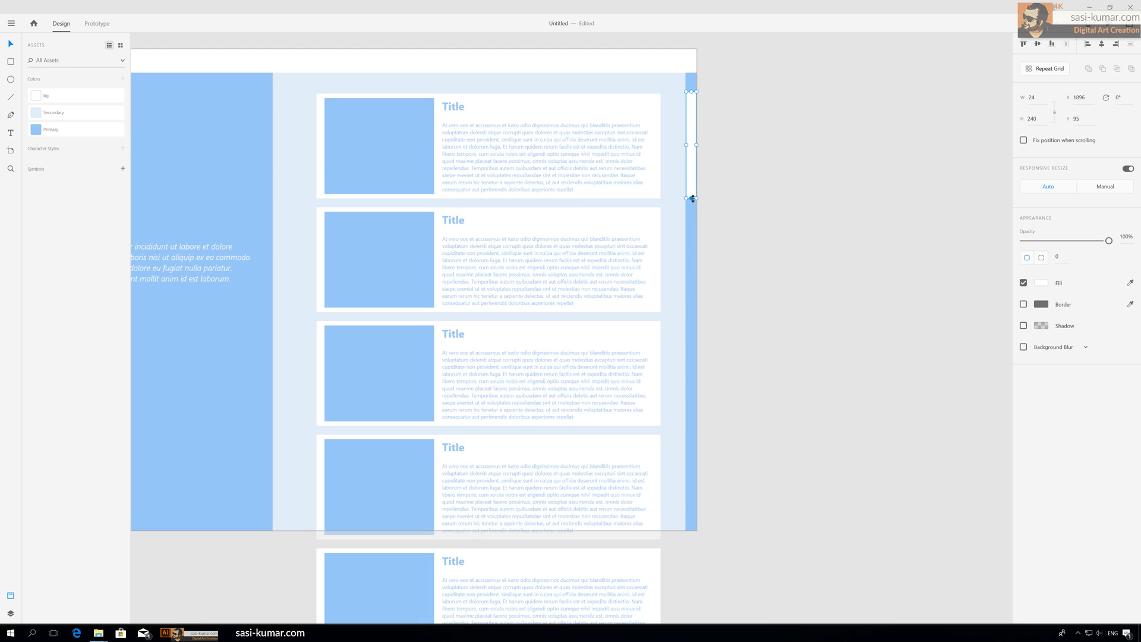
{"action": "left_click_drag", "start_coordinate": [693, 198], "coordinate": [693, 248]}
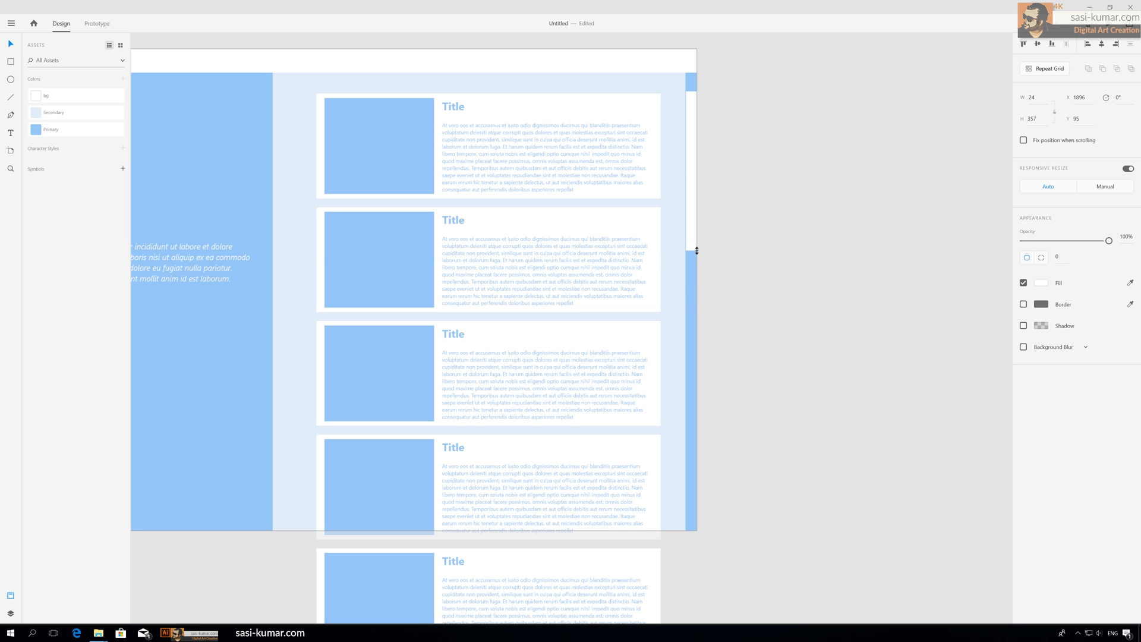
{"action": "left_click", "coordinate": [746, 220]}
{"action": "scroll", "coordinate": [747, 217], "scroll_direction": "down", "scroll_amount": 3}
{"action": "scroll", "coordinate": [744, 216], "scroll_direction": "up", "scroll_amount": 10}
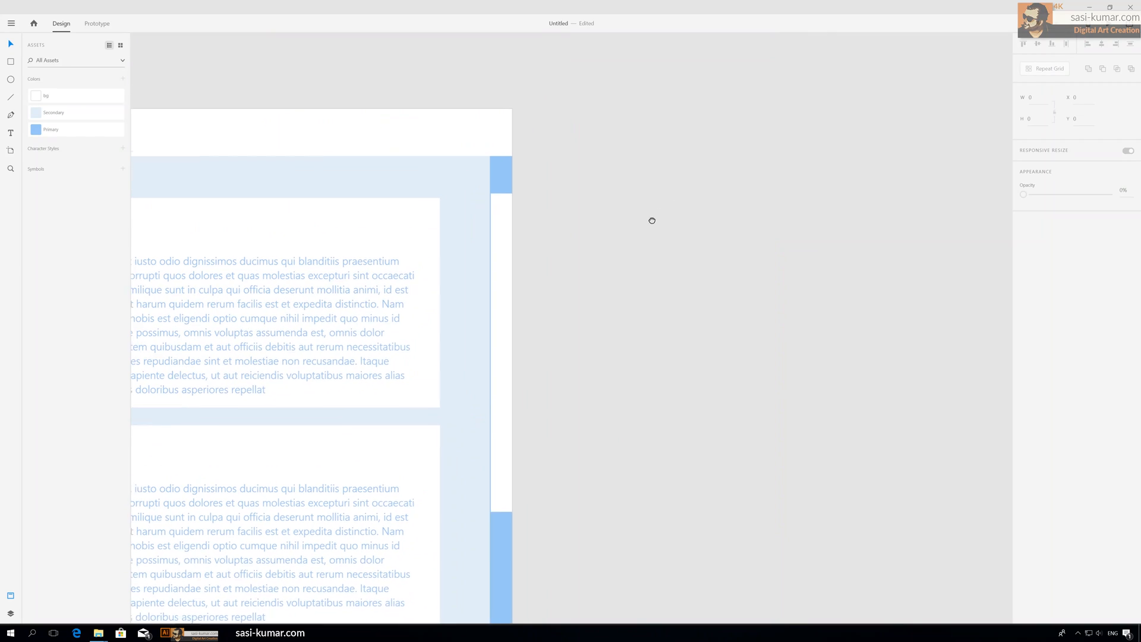
{"action": "left_click_drag", "start_coordinate": [652, 220], "coordinate": [651, 222]}
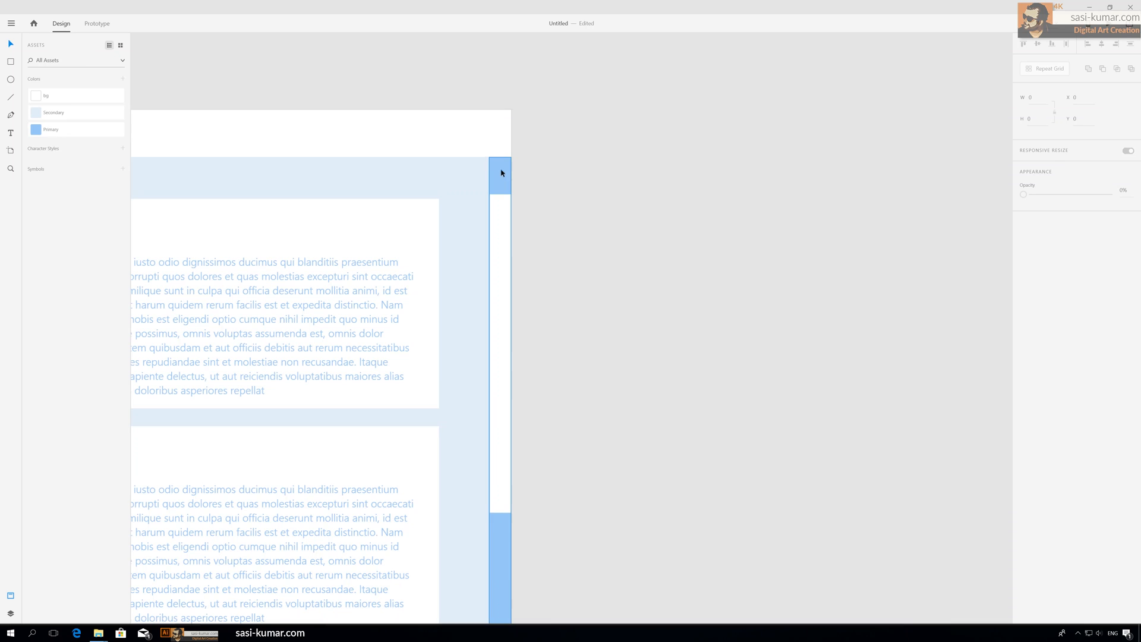
Step: Draw a 24 × 24 px square at the top of the scrollbar strip, remove its border and fill it with Secondary
{"action": "left_click", "coordinate": [10, 62]}
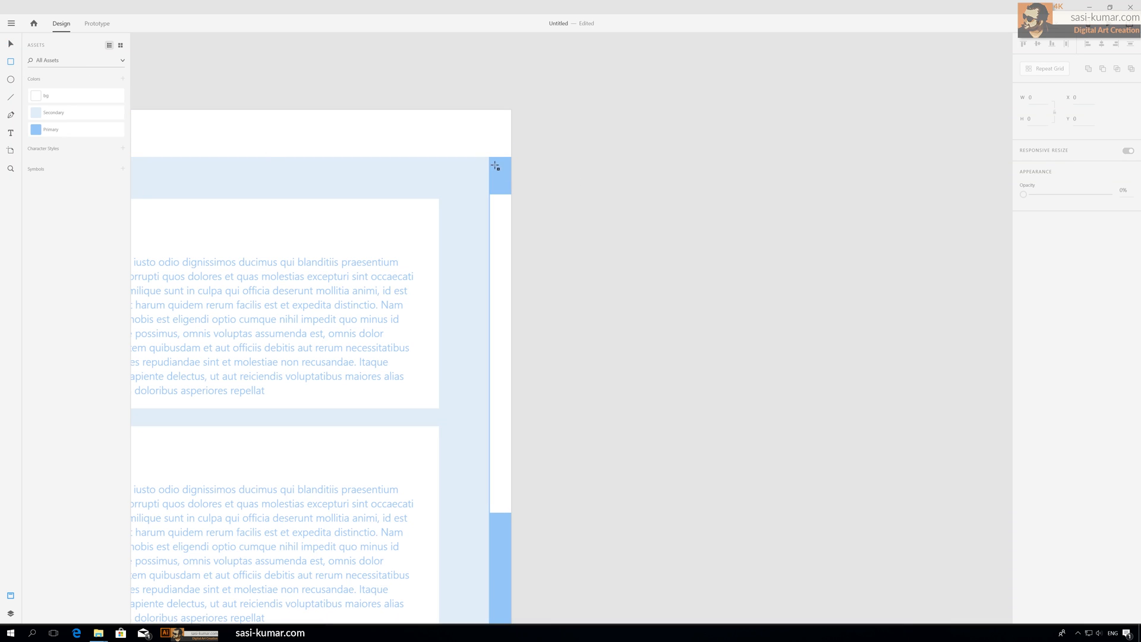
{"action": "left_click_drag", "start_coordinate": [491, 161], "coordinate": [511, 181]}
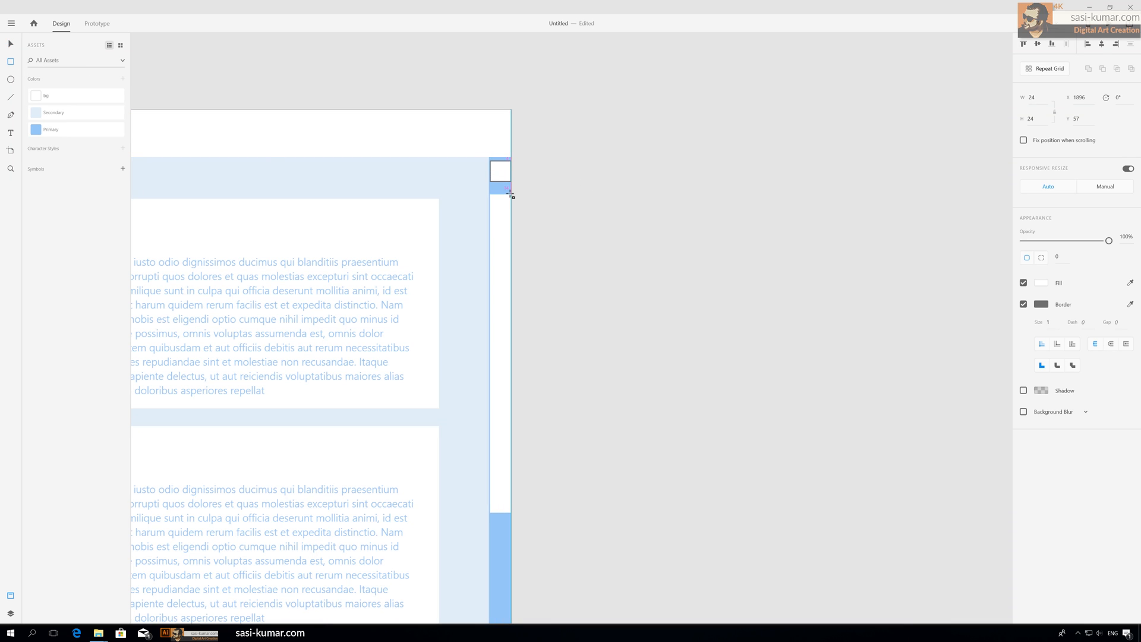
{"action": "left_click", "coordinate": [10, 44]}
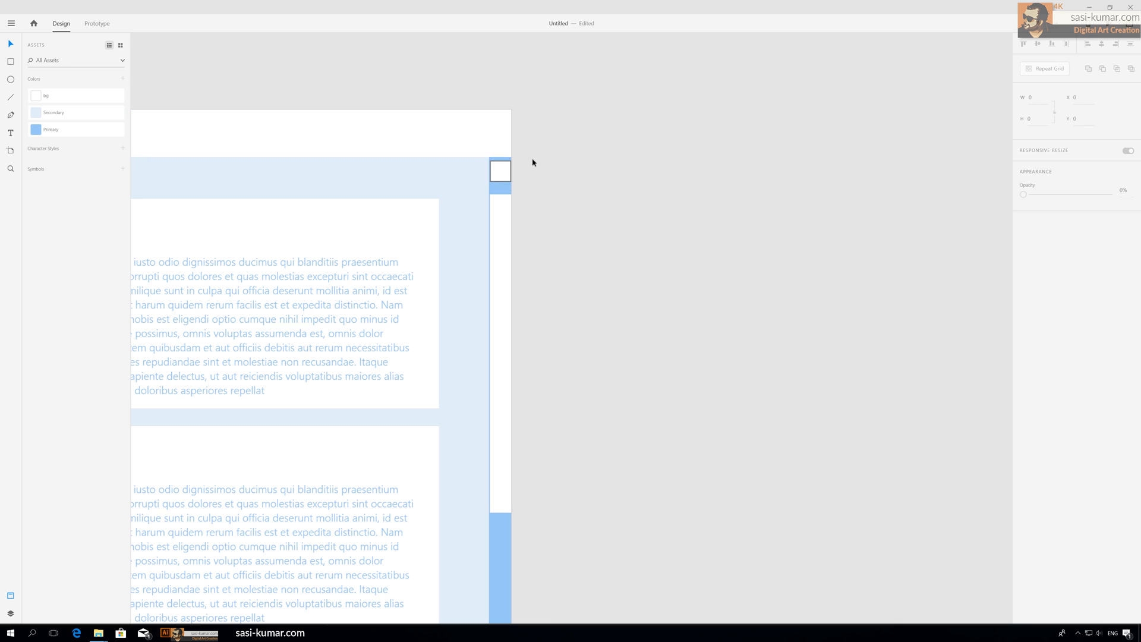
{"action": "left_click_drag", "start_coordinate": [499, 173], "coordinate": [498, 171]}
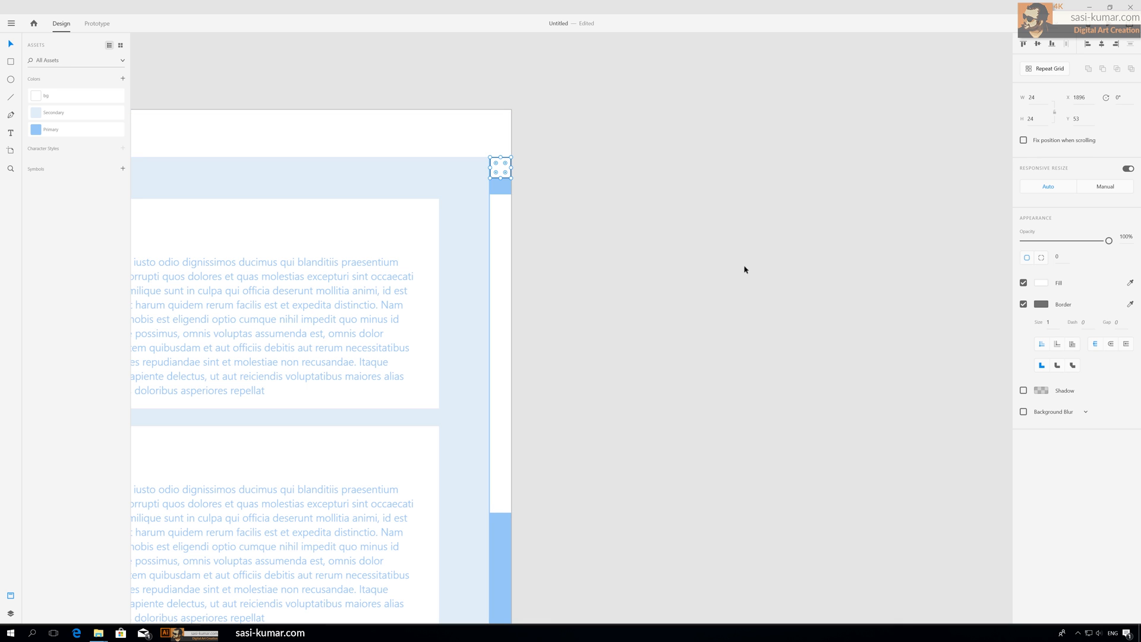
{"action": "left_click", "coordinate": [1023, 305]}
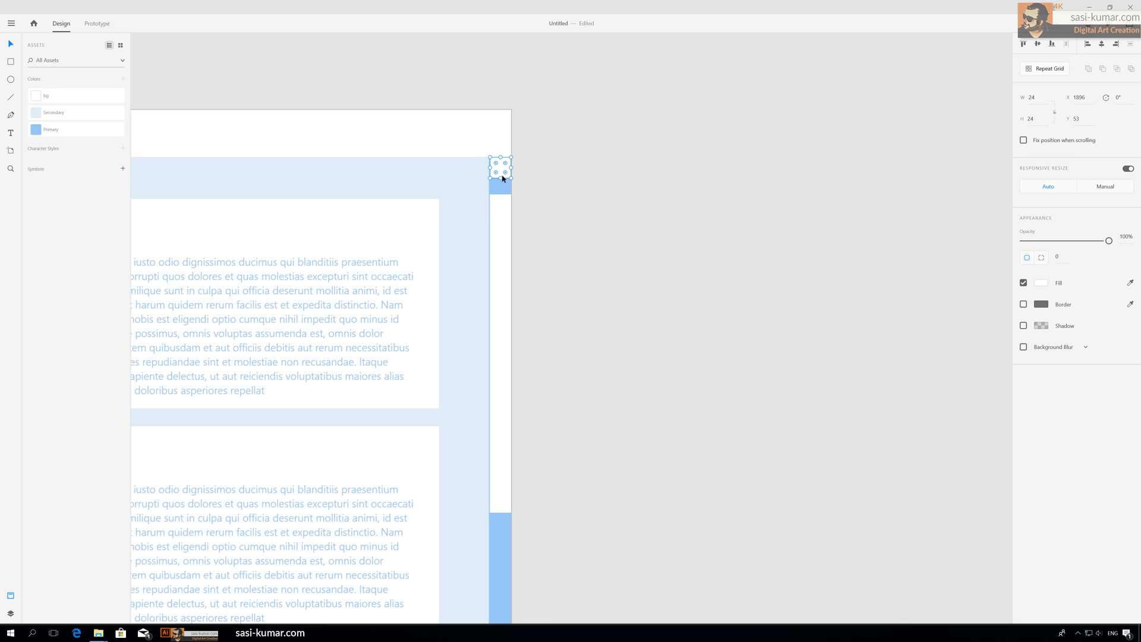
{"action": "left_click", "coordinate": [73, 132]}
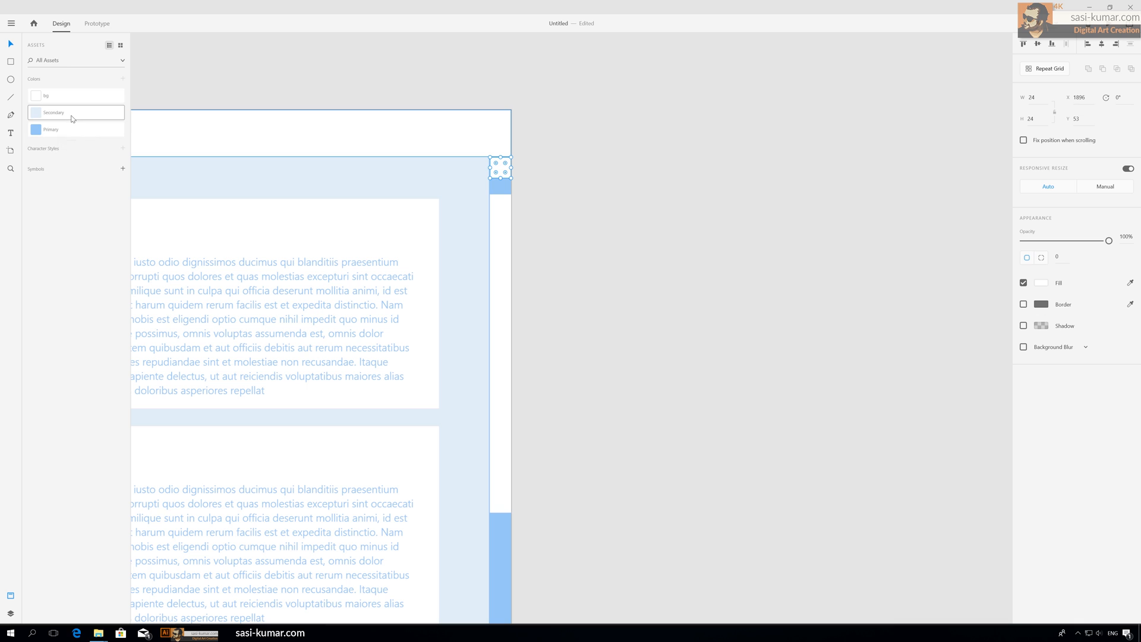
{"action": "left_click", "coordinate": [547, 135]}
{"action": "left_click", "coordinate": [501, 168]}
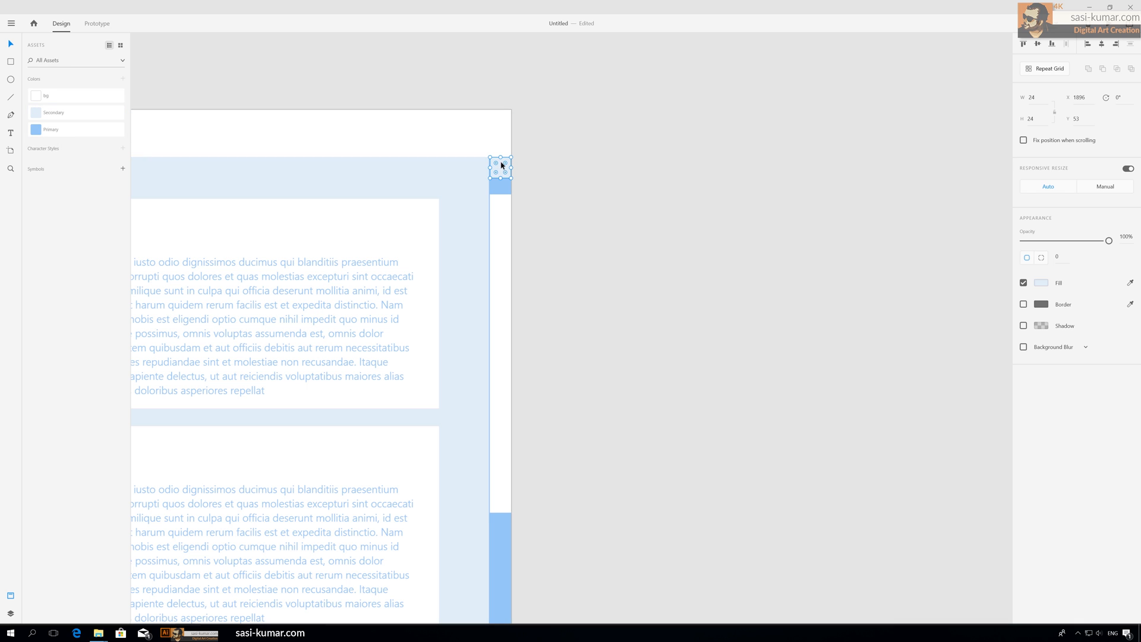
{"action": "left_click", "coordinate": [618, 198]}
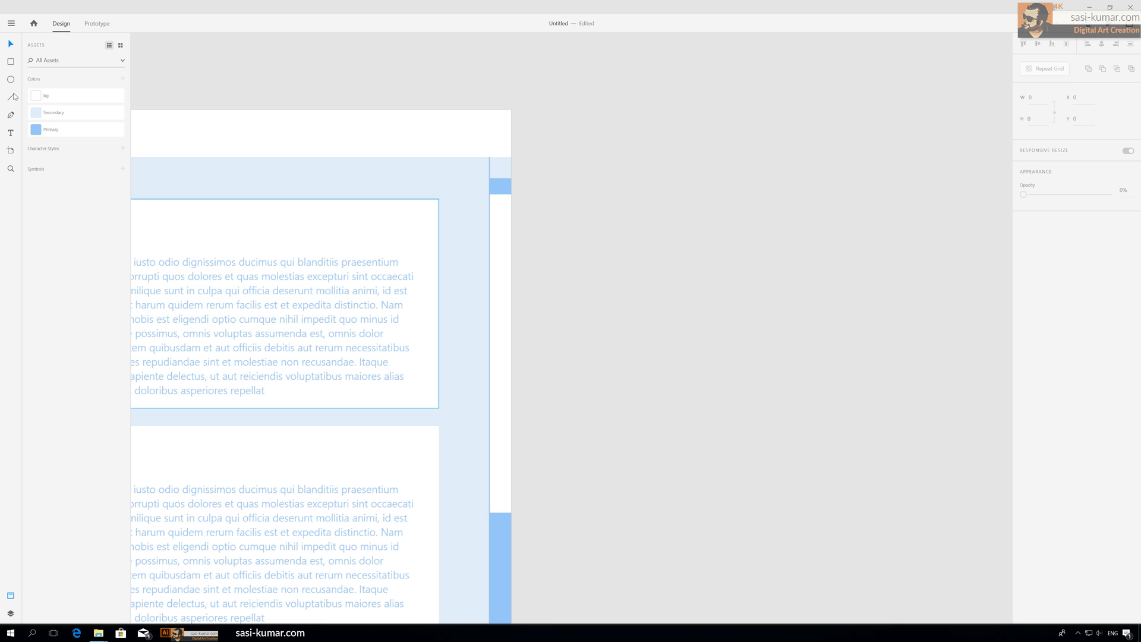
Step: Draw a triangle with the Pen tool inside the top square
{"action": "left_click", "coordinate": [11, 115]}
{"action": "key", "text": "ctrl+plus"}
{"action": "key", "text": "ctrl+plus"}
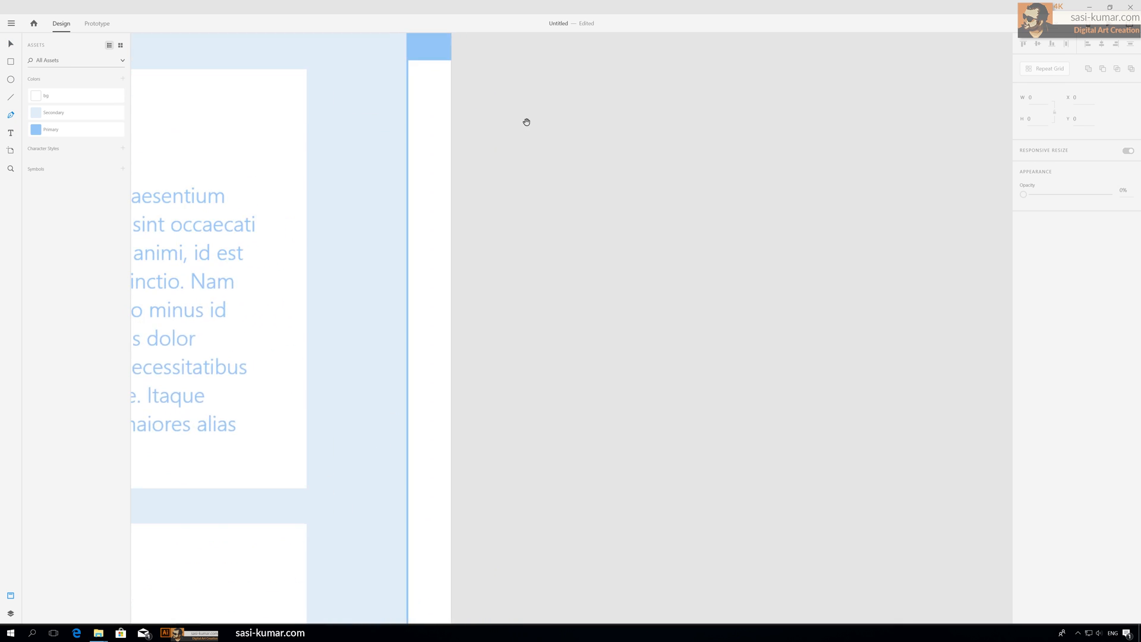
{"action": "left_click_drag", "start_coordinate": [527, 123], "coordinate": [579, 303]}
{"action": "key", "text": "ctrl+plus"}
{"action": "left_click_drag", "start_coordinate": [553, 193], "coordinate": [574, 250]}
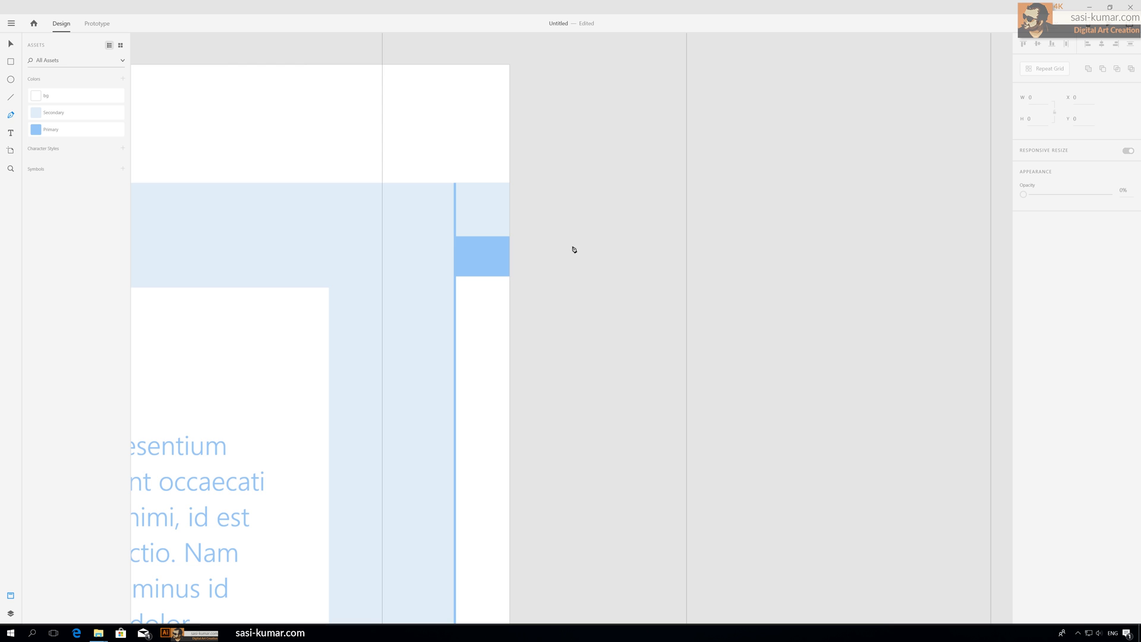
{"action": "left_click", "coordinate": [461, 227]}
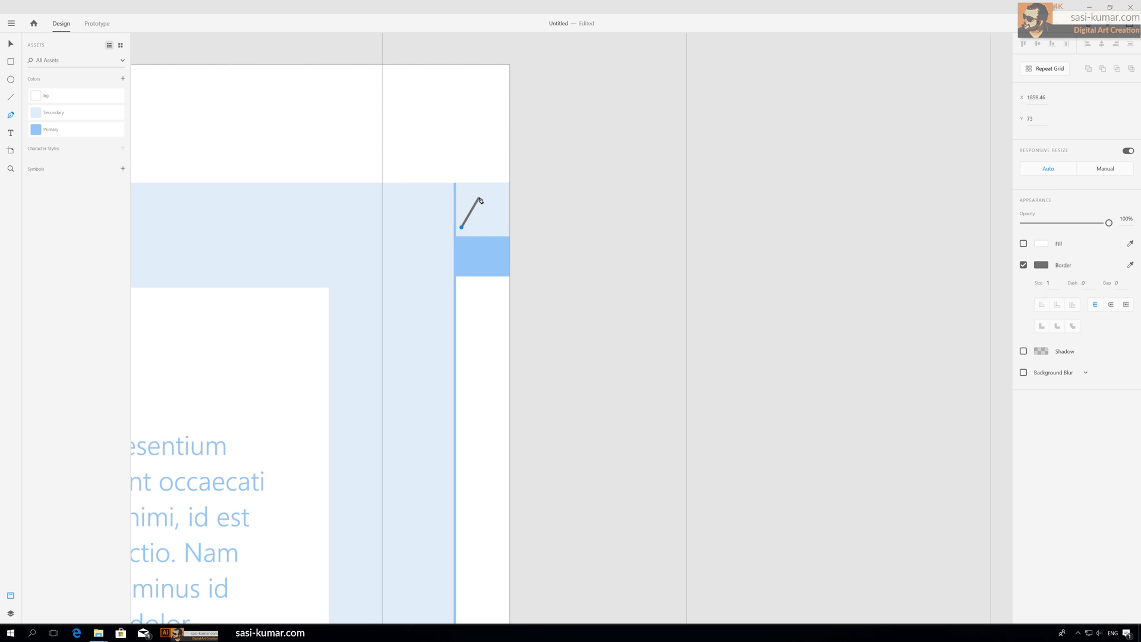
{"action": "left_click", "coordinate": [481, 198]}
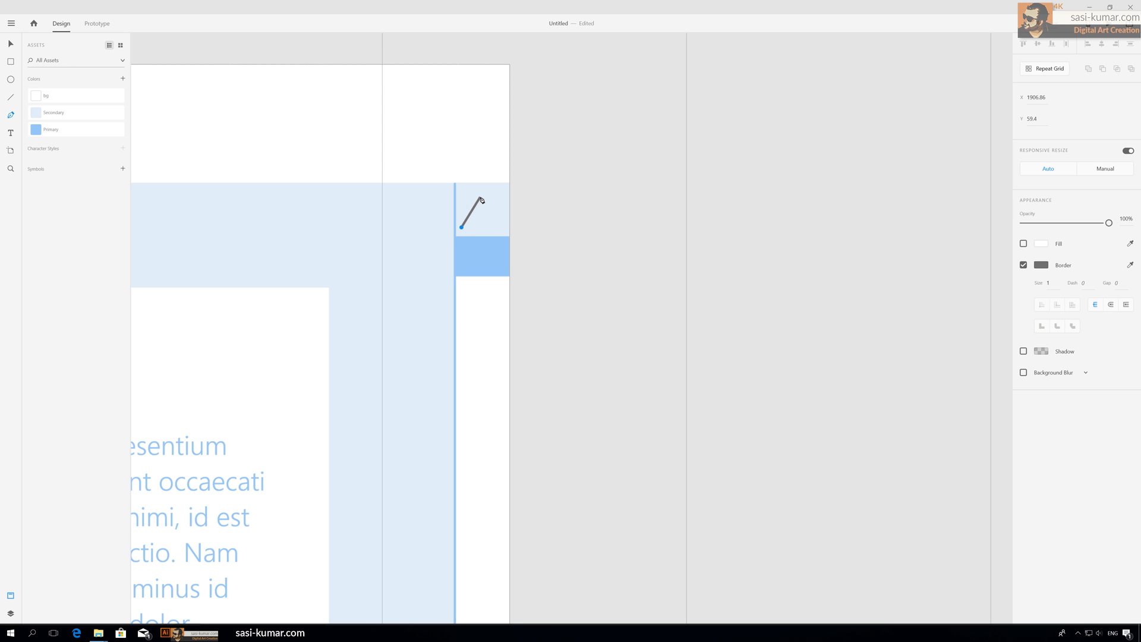
{"action": "left_click", "coordinate": [499, 228]}
{"action": "left_click", "coordinate": [462, 227]}
{"action": "key", "text": "Escape"}
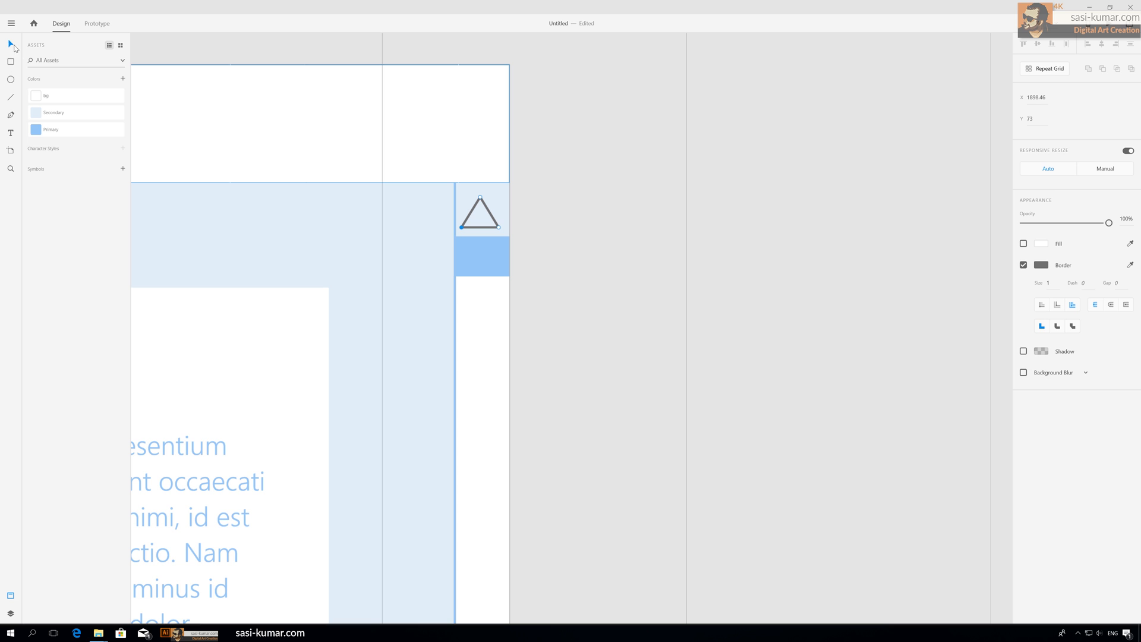
Step: Center the triangle within the square and group them into an arrow button
{"action": "left_click", "coordinate": [483, 210]}
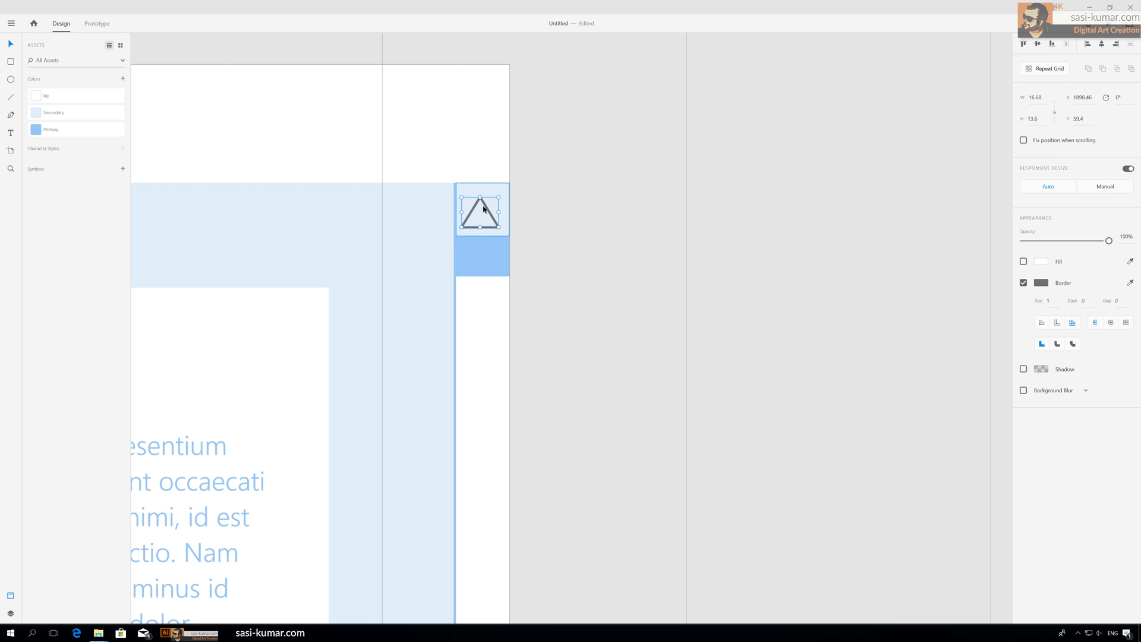
{"action": "left_click", "coordinate": [507, 198], "text": "shift"}
{"action": "left_click", "coordinate": [1102, 44]}
{"action": "key", "text": "ctrl+g"}
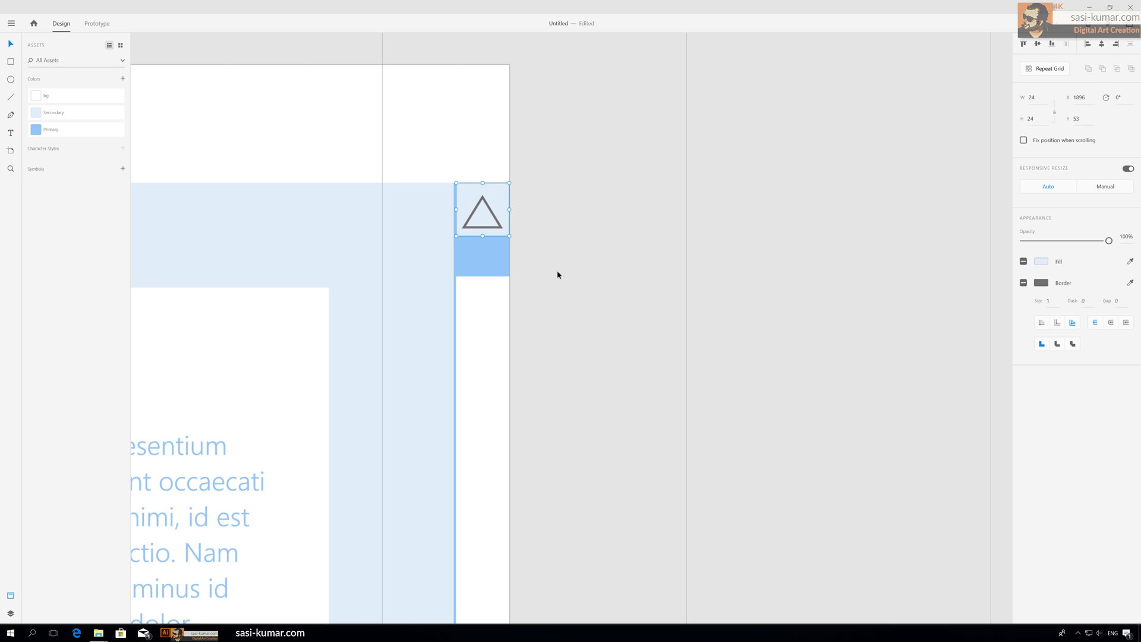
Step: Duplicate the arrow button and rotate the copy to 180°
{"action": "left_click_drag", "start_coordinate": [494, 203], "coordinate": [559, 207]}
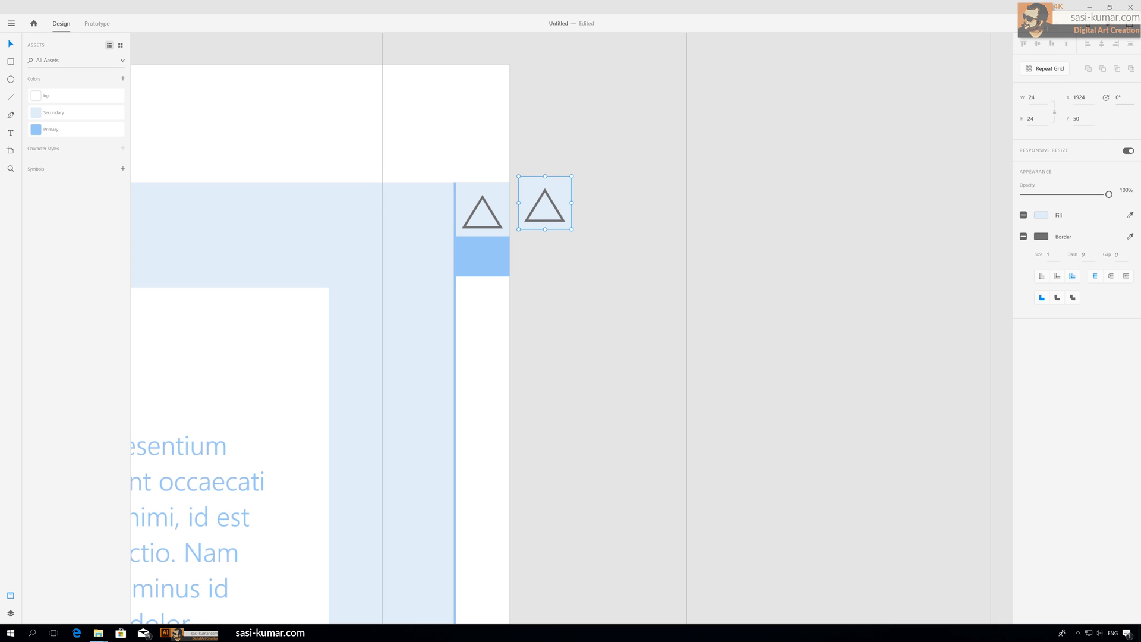
{"action": "left_click", "coordinate": [1121, 98]}
{"action": "type", "text": "90"}
{"action": "key", "text": "Return"}
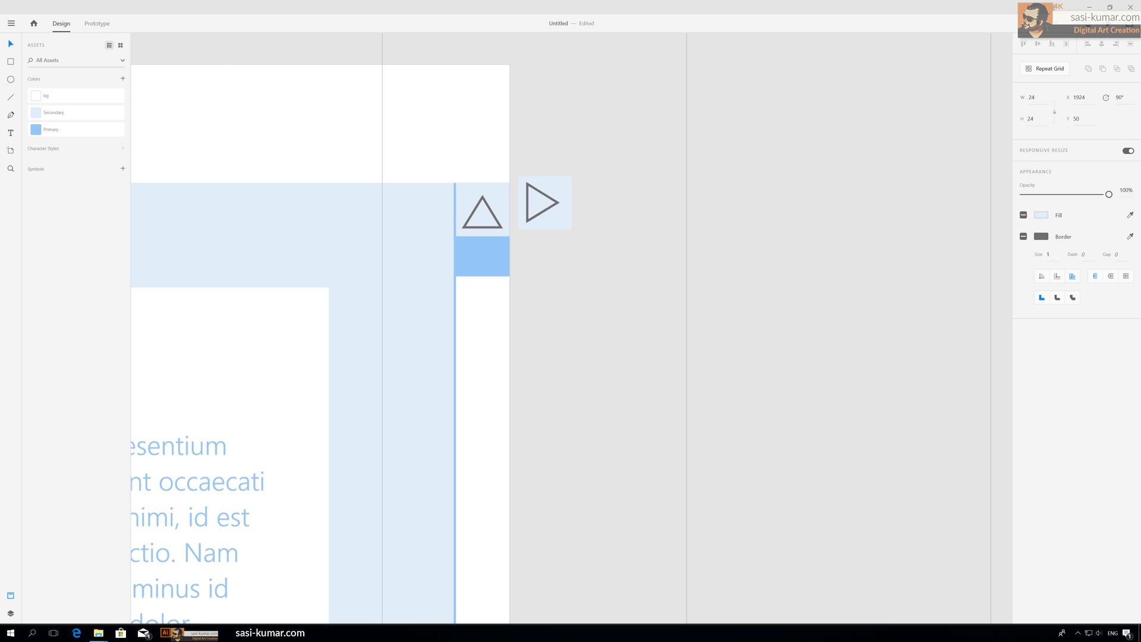
{"action": "key", "text": "ctrl+z"}
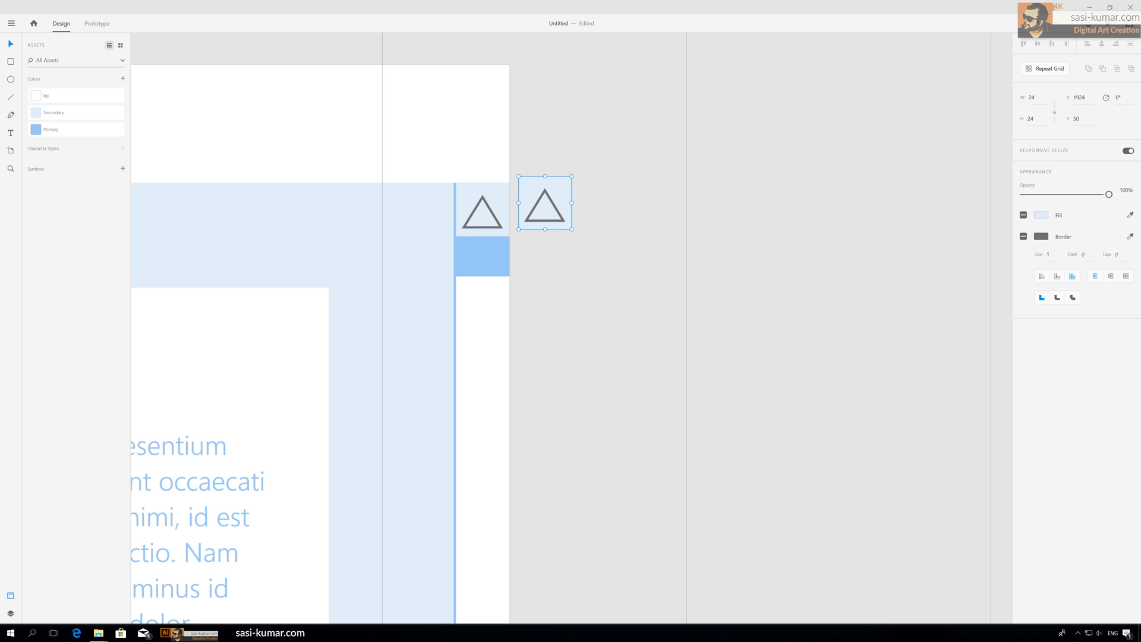
{"action": "type", "text": "180"}
{"action": "key", "text": "Return"}
{"action": "left_click", "coordinate": [612, 184]}
{"action": "left_click", "coordinate": [567, 204]}
Step: Move the rotated arrow button to the bottom end of the scrollbar strip
{"action": "scroll", "coordinate": [566, 205], "scroll_direction": "down", "scroll_amount": 5}
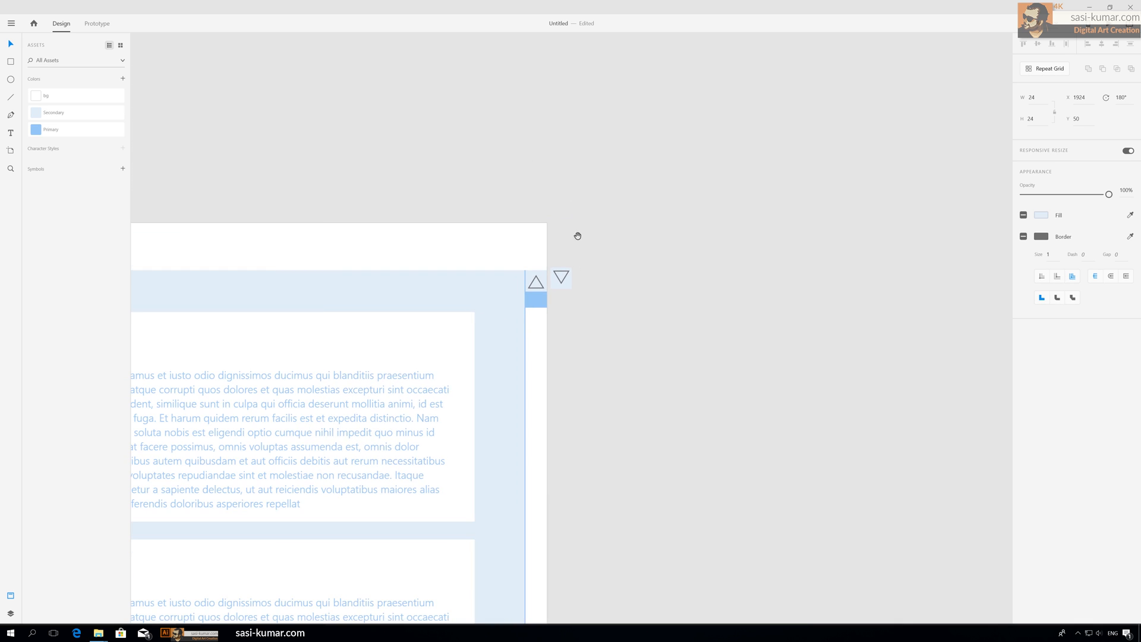
{"action": "scroll", "coordinate": [576, 234], "scroll_direction": "down", "scroll_amount": 5}
{"action": "left_click_drag", "start_coordinate": [567, 43], "coordinate": [623, 346]}
{"action": "scroll", "coordinate": [614, 390], "scroll_direction": "down", "scroll_amount": 4}
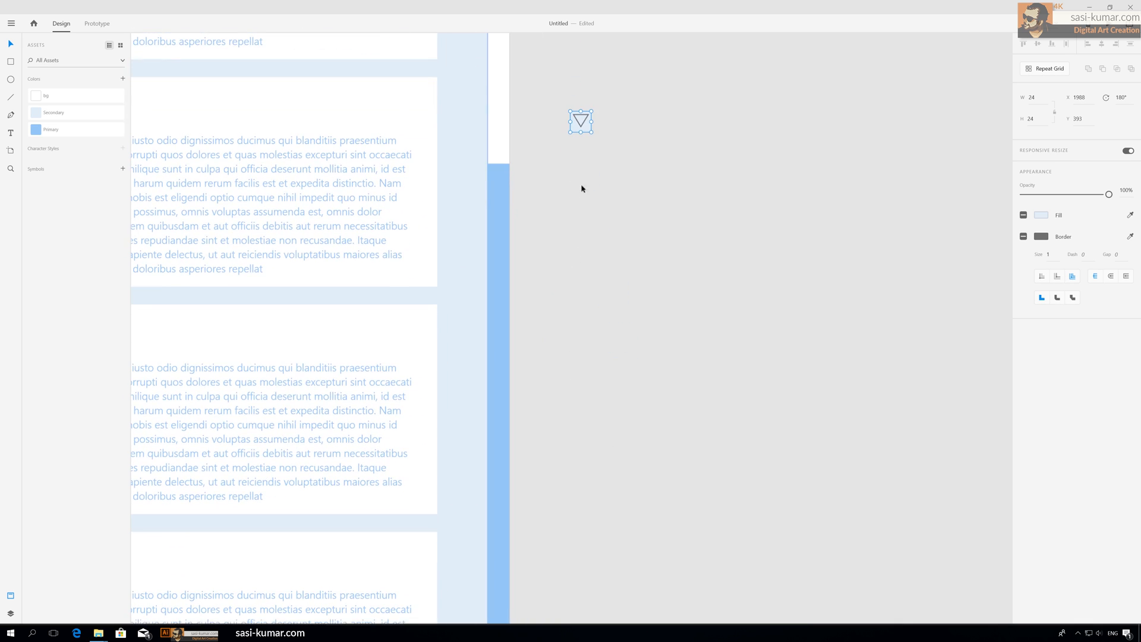
{"action": "left_click_drag", "start_coordinate": [587, 123], "coordinate": [560, 448]}
{"action": "scroll", "coordinate": [575, 179], "scroll_direction": "down", "scroll_amount": 5}
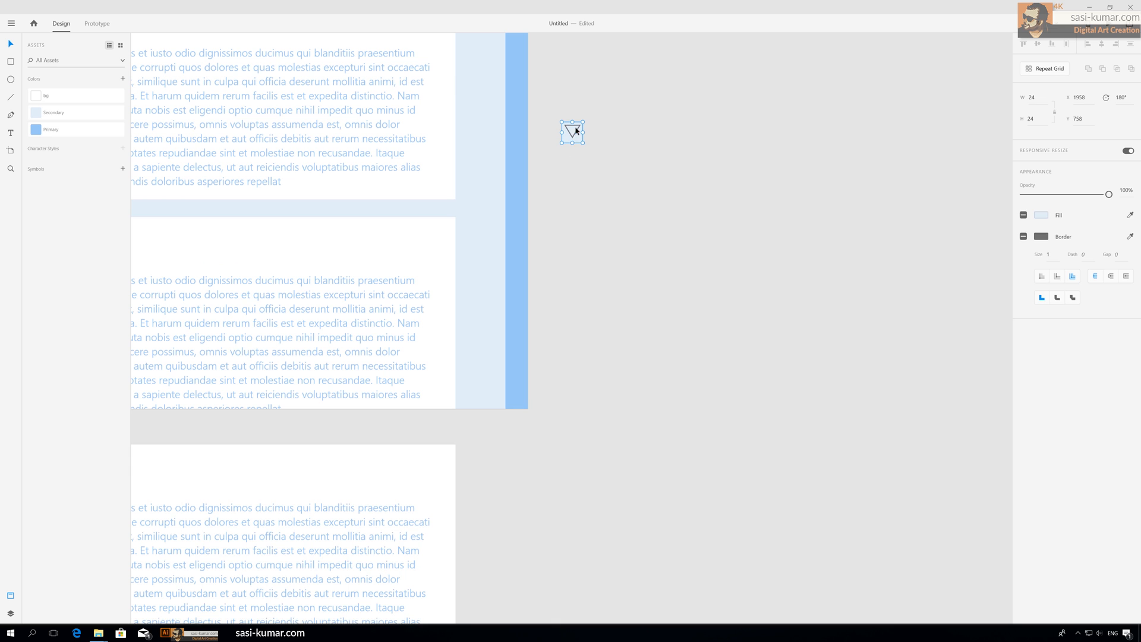
{"action": "left_click_drag", "start_coordinate": [577, 131], "coordinate": [521, 397]}
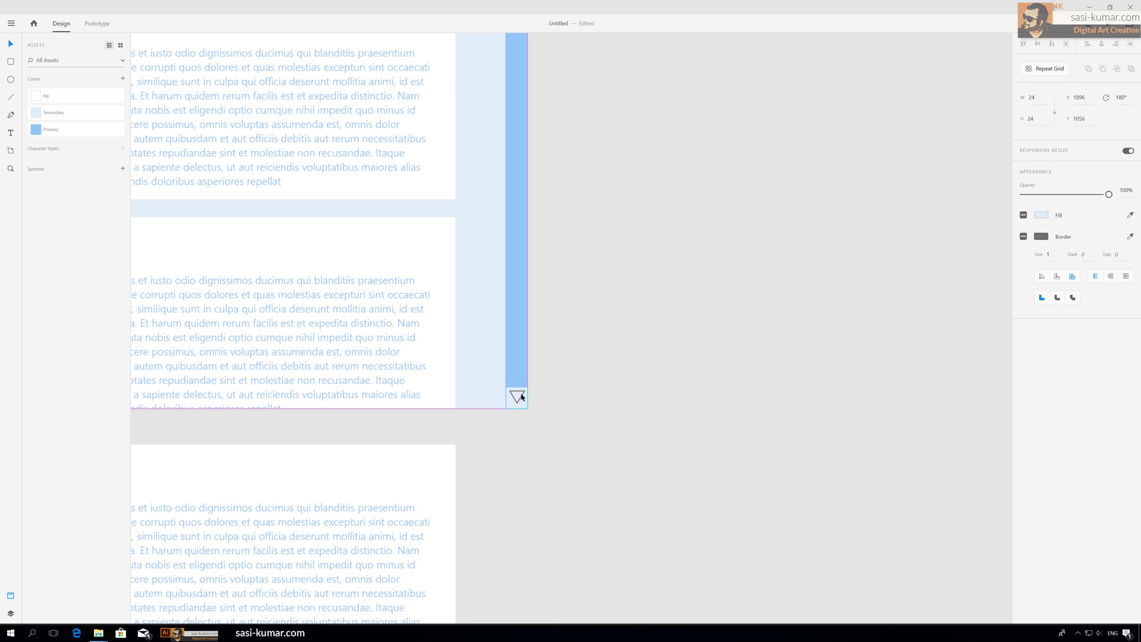
{"action": "left_click", "coordinate": [576, 357]}
Step: Review the finished scrollbar with both arrow buttons along the artboard
{"action": "scroll", "coordinate": [597, 313], "scroll_direction": "up", "scroll_amount": 9}
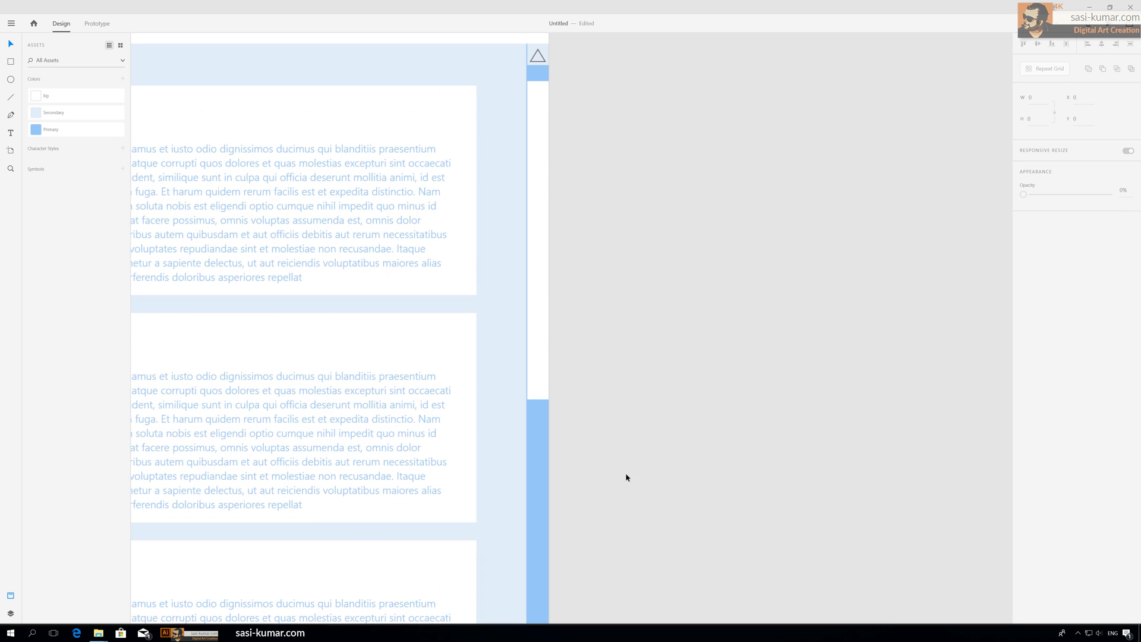
{"action": "scroll", "coordinate": [712, 300], "scroll_direction": "down", "scroll_amount": 3}
{"action": "scroll", "coordinate": [694, 258], "scroll_direction": "up", "scroll_amount": 1}
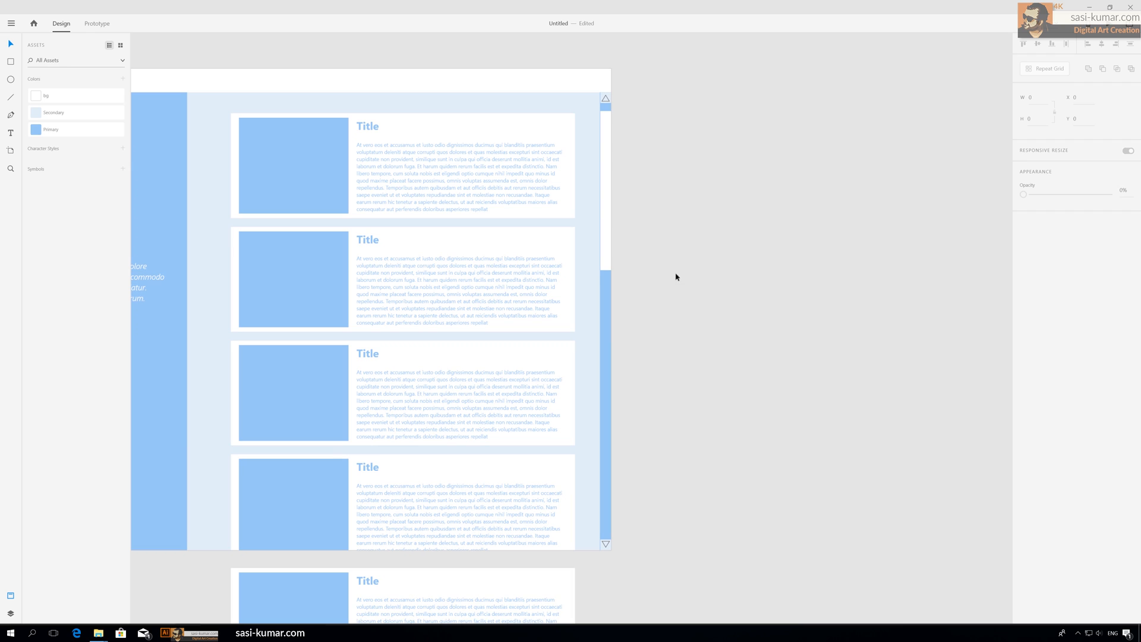
{"action": "left_click", "coordinate": [606, 102]}
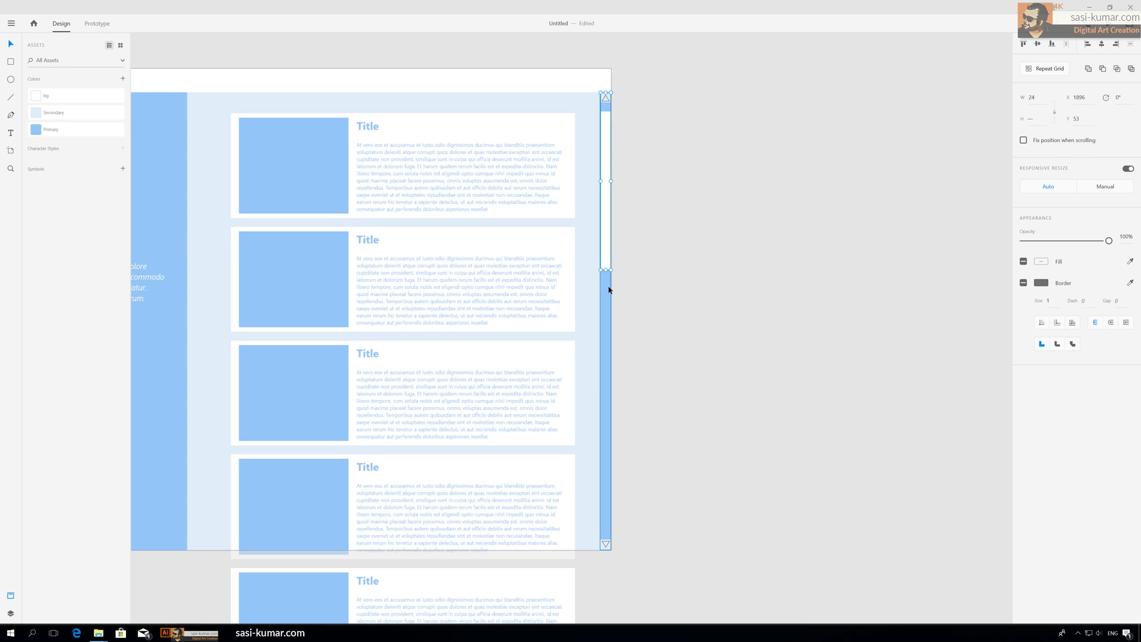
{"action": "left_click", "coordinate": [606, 543], "text": "shift"}
{"action": "left_click", "coordinate": [660, 226]}
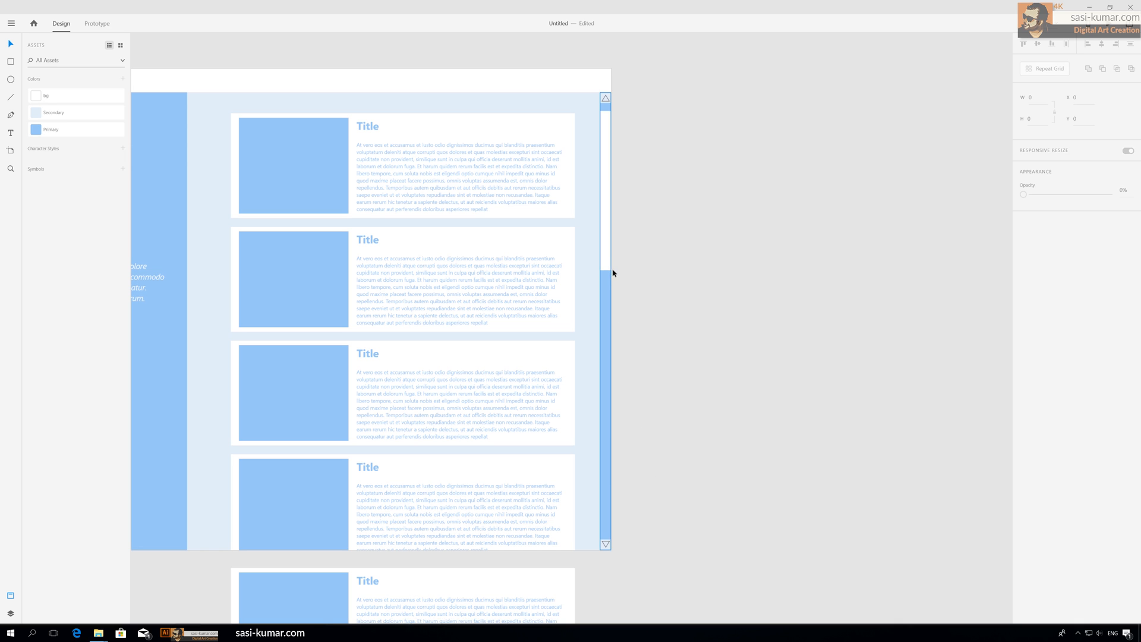
{"action": "left_click_drag", "start_coordinate": [654, 258], "coordinate": [700, 198]}
{"action": "key", "text": "ctrl+minus"}
{"action": "key", "text": "ctrl+plus"}
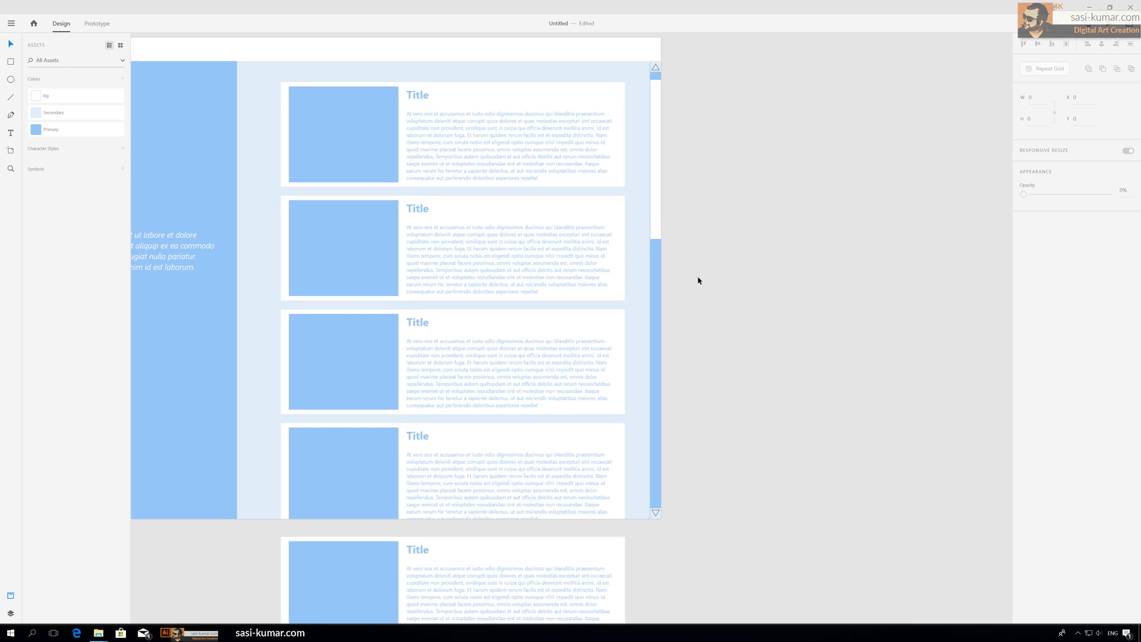
Step: Reposition the white scrollbar rectangle and stretch it to span the full track between the two arrow buttons
{"action": "left_click", "coordinate": [657, 119]}
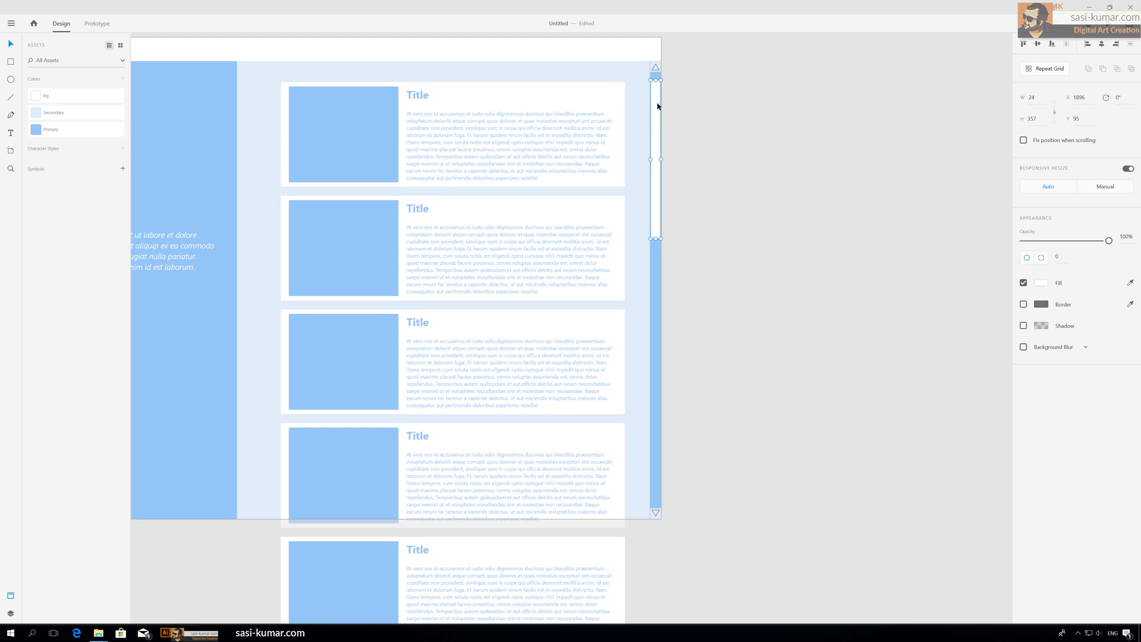
{"action": "left_click_drag", "start_coordinate": [657, 106], "coordinate": [784, 194]}
{"action": "left_click_drag", "start_coordinate": [721, 101], "coordinate": [655, 239]}
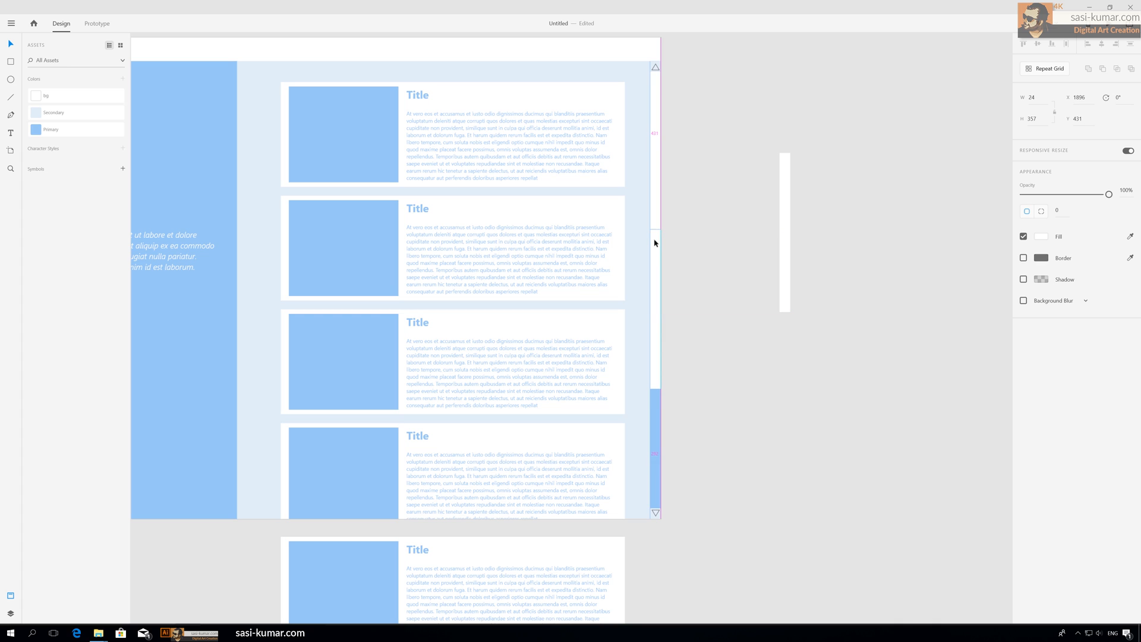
{"action": "left_click", "coordinate": [775, 180]}
{"action": "left_click_drag", "start_coordinate": [787, 168], "coordinate": [656, 202]}
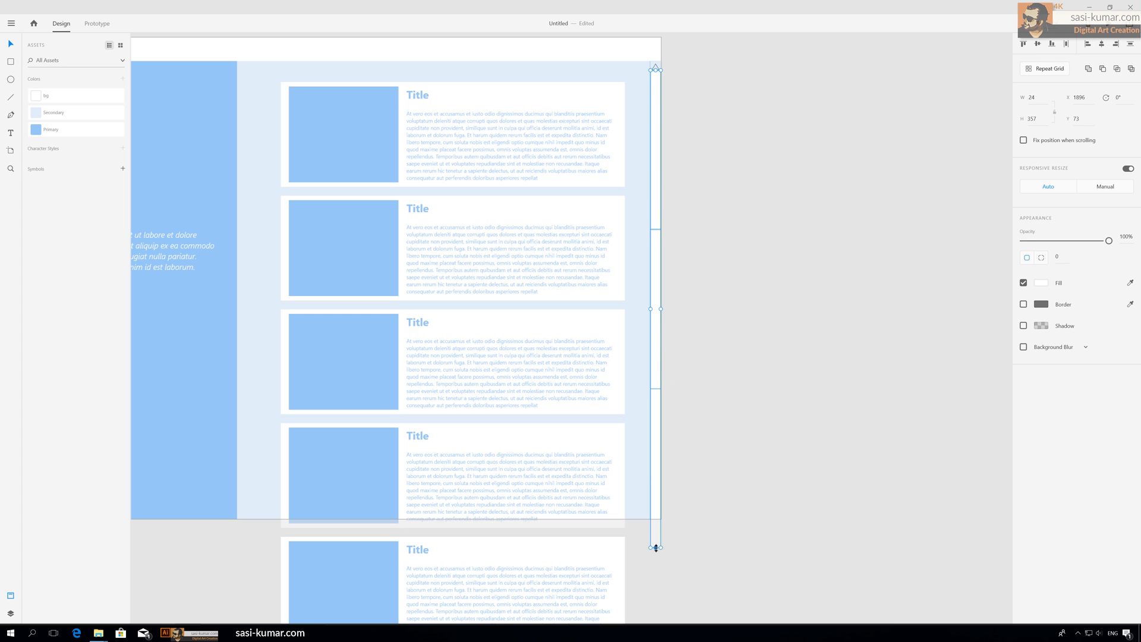
{"action": "left_click_drag", "start_coordinate": [656, 548], "coordinate": [657, 507]}
{"action": "left_click_drag", "start_coordinate": [657, 70], "coordinate": [656, 71]}
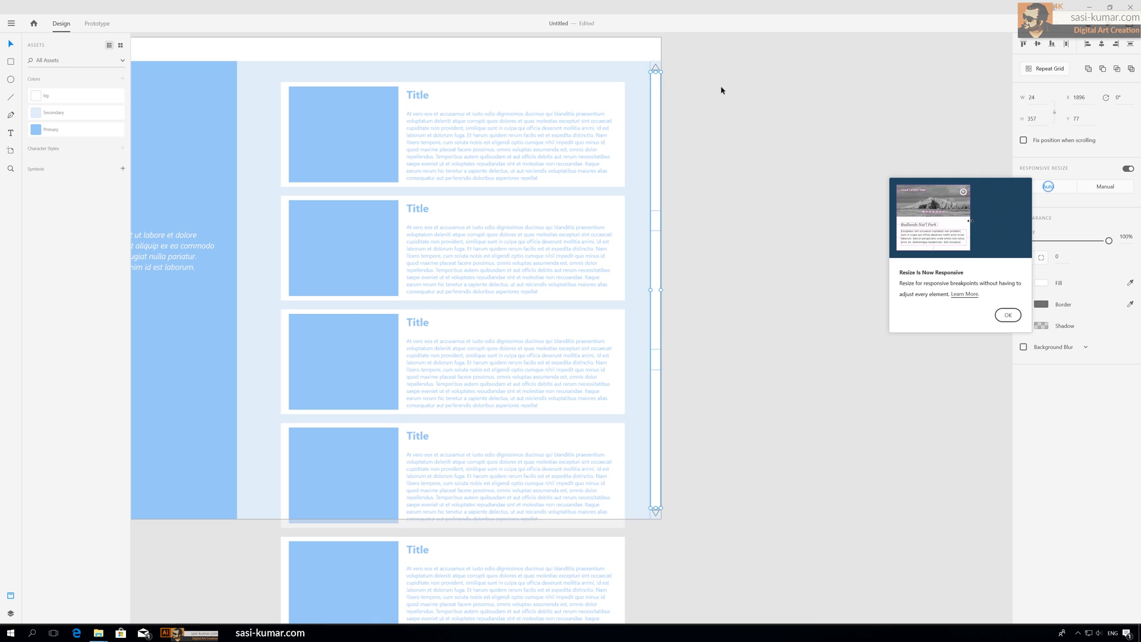
{"action": "left_click", "coordinate": [727, 113]}
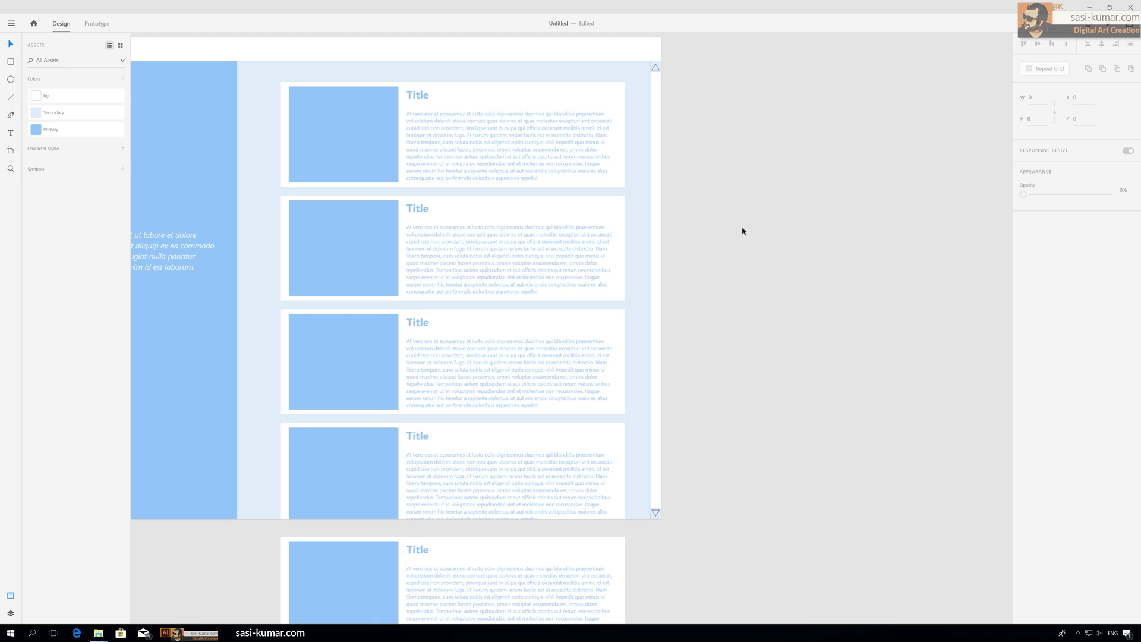
Step: Zoom and pan around the artboard to examine the card column extending below it
{"action": "scroll", "coordinate": [738, 253], "scroll_direction": "up", "scroll_amount": 2}
{"action": "scroll", "coordinate": [738, 252], "scroll_direction": "down", "scroll_amount": 3}
{"action": "scroll", "coordinate": [737, 256], "scroll_direction": "up", "scroll_amount": 2}
{"action": "scroll", "coordinate": [737, 256], "scroll_direction": "up", "scroll_amount": 1}
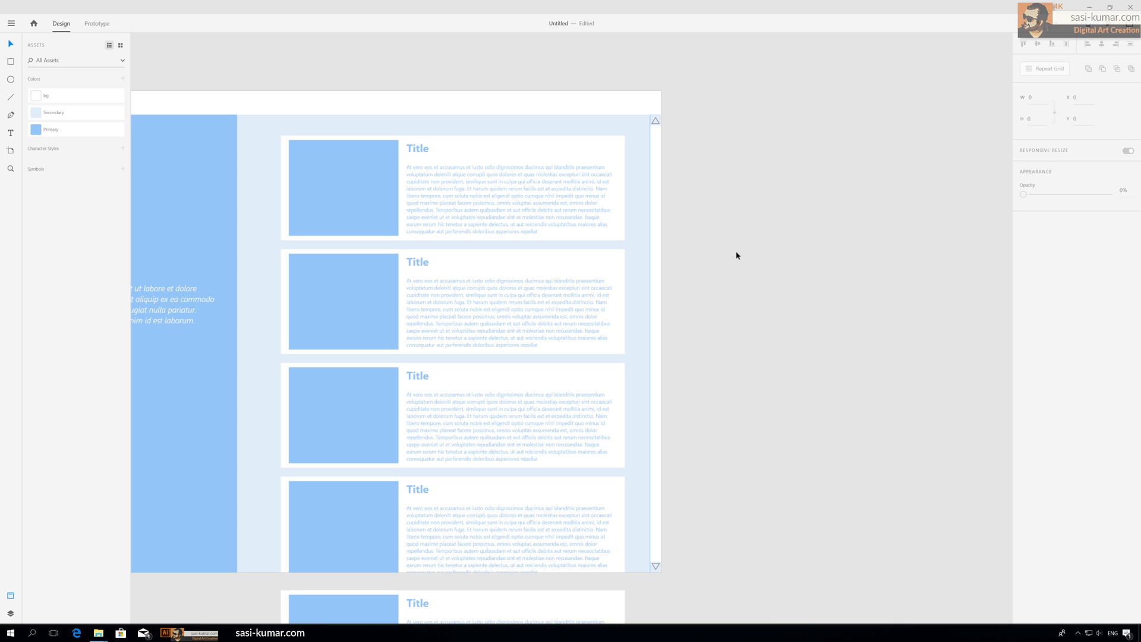
{"action": "key", "text": "ctrl+minus"}
{"action": "key", "text": "ctrl+plus"}
{"action": "key", "text": "ctrl+plus"}
{"action": "key", "text": "ctrl+plus"}
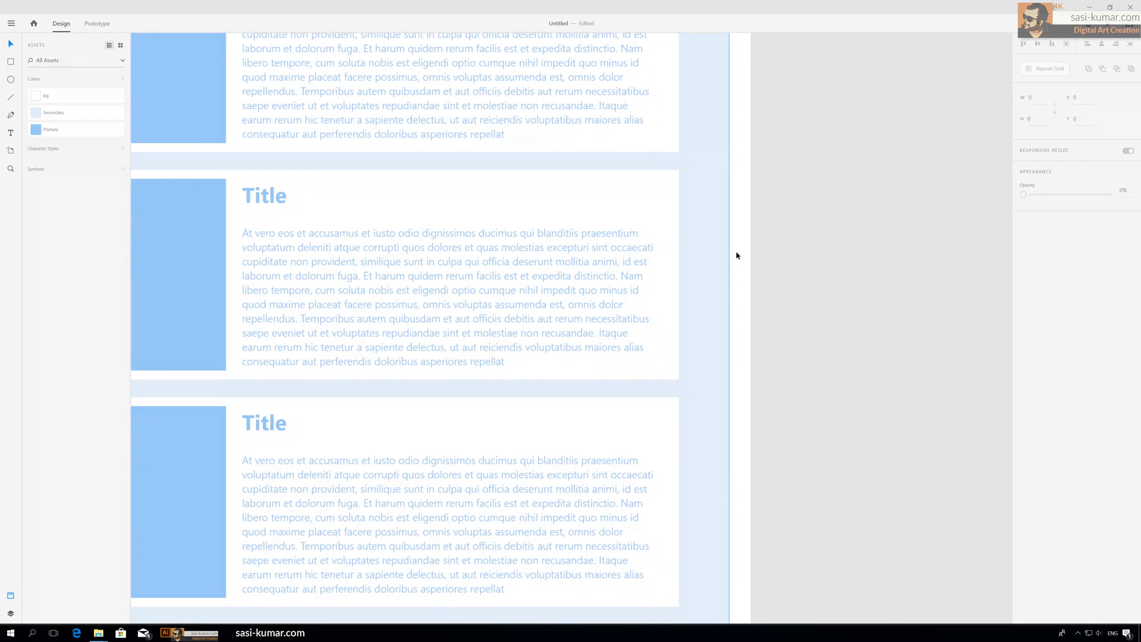
{"action": "key", "text": "ctrl+minus"}
{"action": "key", "text": "ctrl+minus"}
{"action": "key", "text": "ctrl+minus"}
{"action": "key", "text": "ctrl+minus"}
{"action": "left_click_drag", "start_coordinate": [708, 286], "coordinate": [724, 194]}
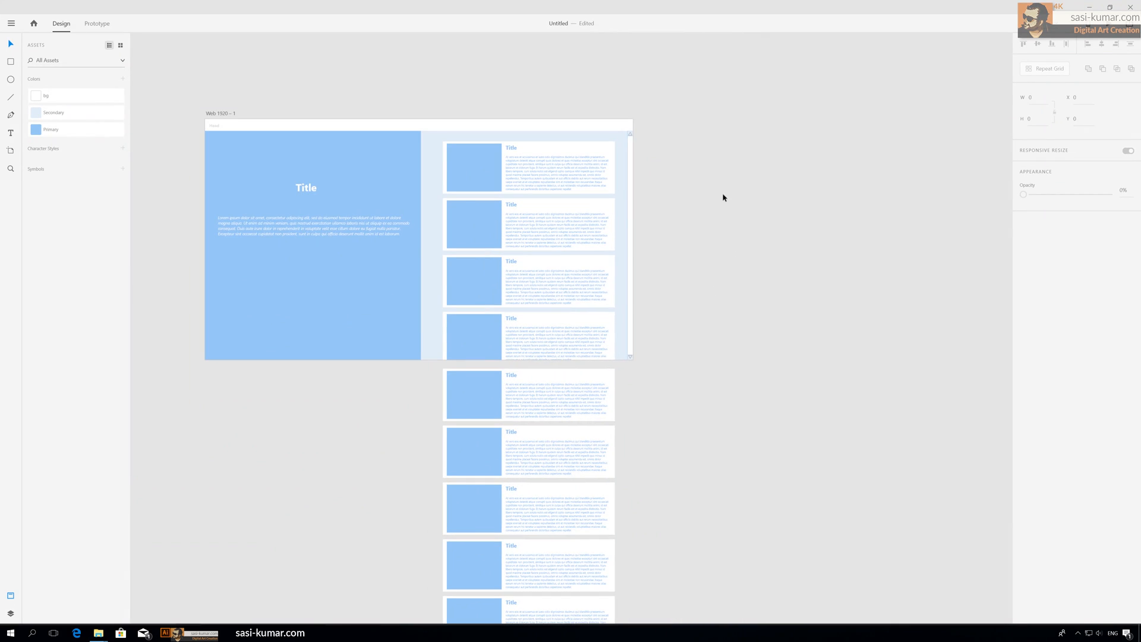
{"action": "left_click_drag", "start_coordinate": [693, 323], "coordinate": [721, 214]}
{"action": "left_click", "coordinate": [598, 173]}
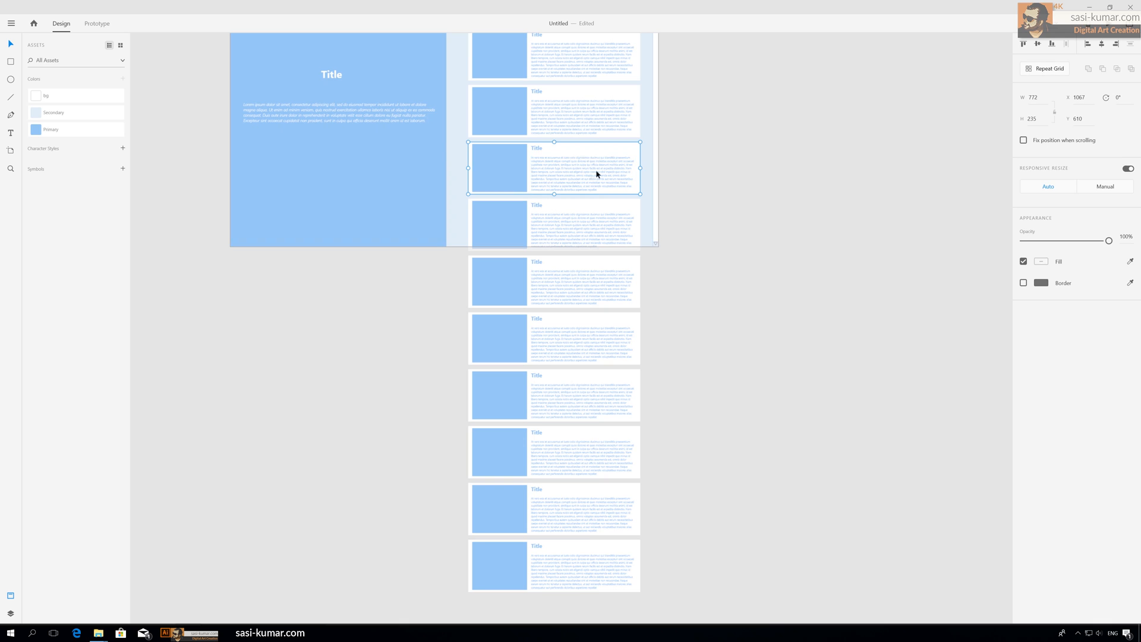
{"action": "left_click", "coordinate": [786, 236]}
{"action": "key", "text": "ctrl+minus"}
{"action": "key", "text": "ctrl+minus"}
{"action": "key", "text": "ctrl+plus"}
{"action": "key", "text": "ctrl+plus"}
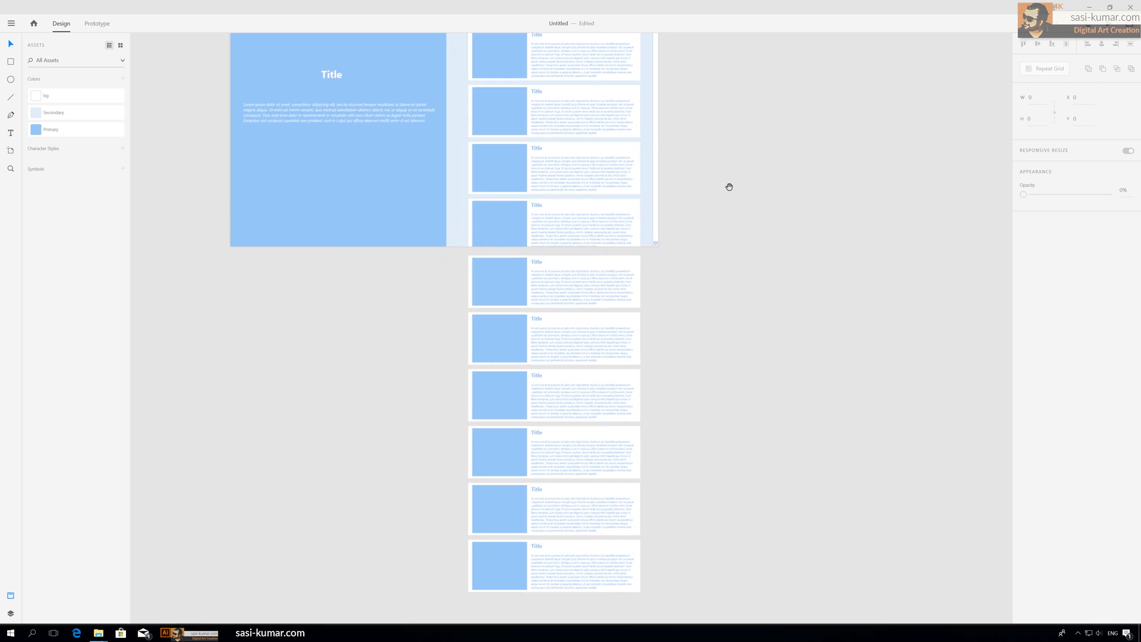
{"action": "left_click_drag", "start_coordinate": [729, 186], "coordinate": [711, 267]}
{"action": "scroll", "coordinate": [530, 369], "scroll_direction": "down", "scroll_amount": 1}
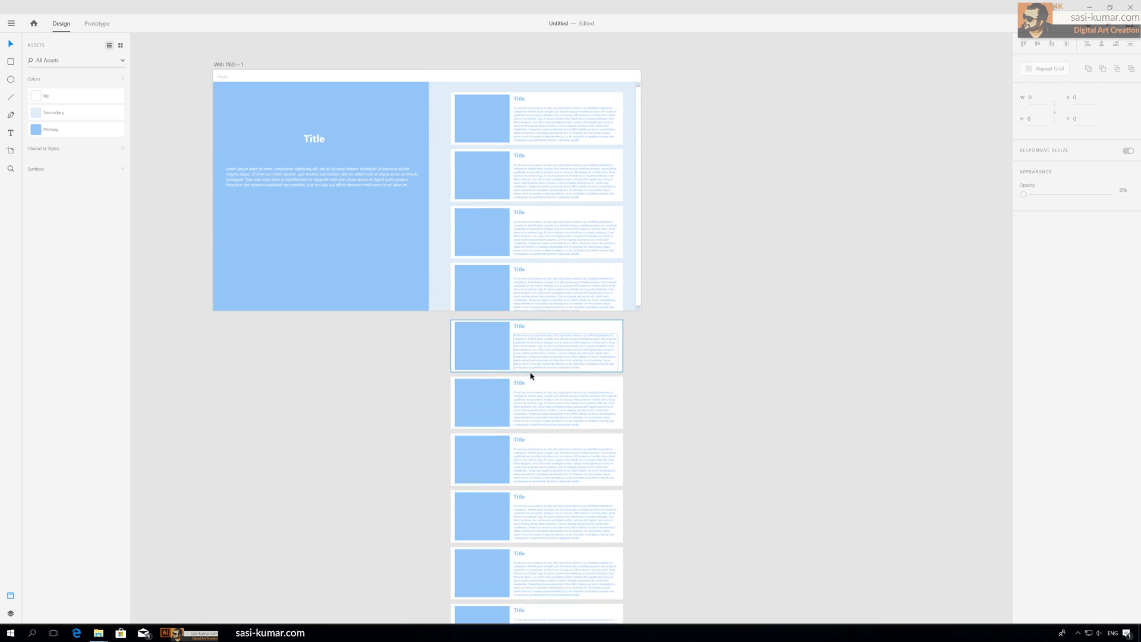
{"action": "scroll", "coordinate": [530, 374], "scroll_direction": "down", "scroll_amount": 2}
{"action": "key", "text": "ctrl+minus"}
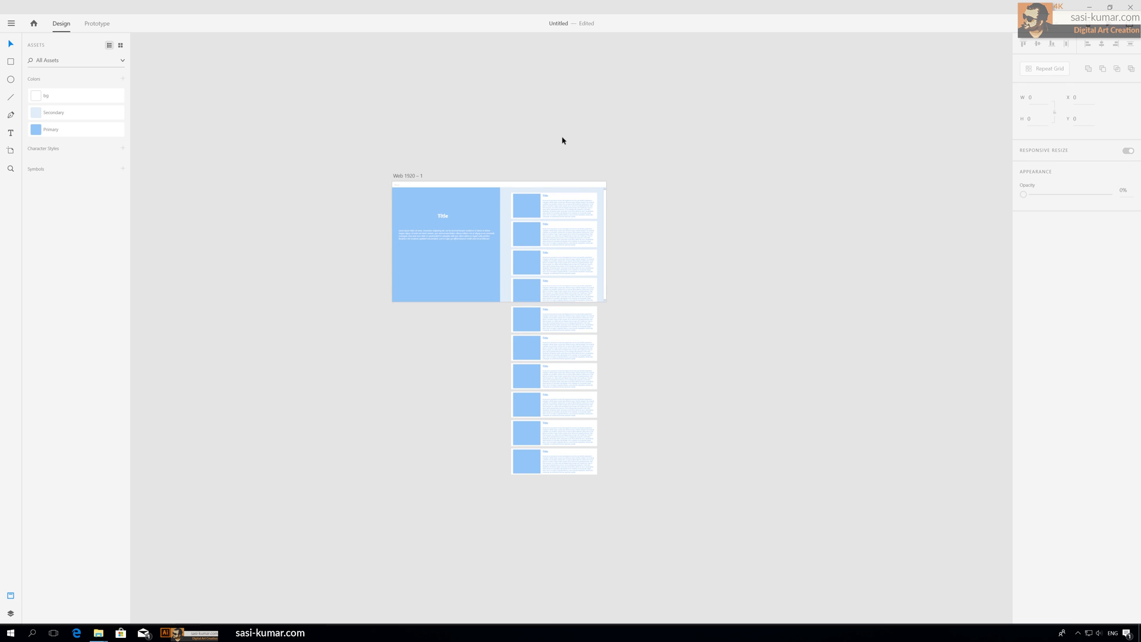
{"action": "key", "text": "ctrl+equal"}
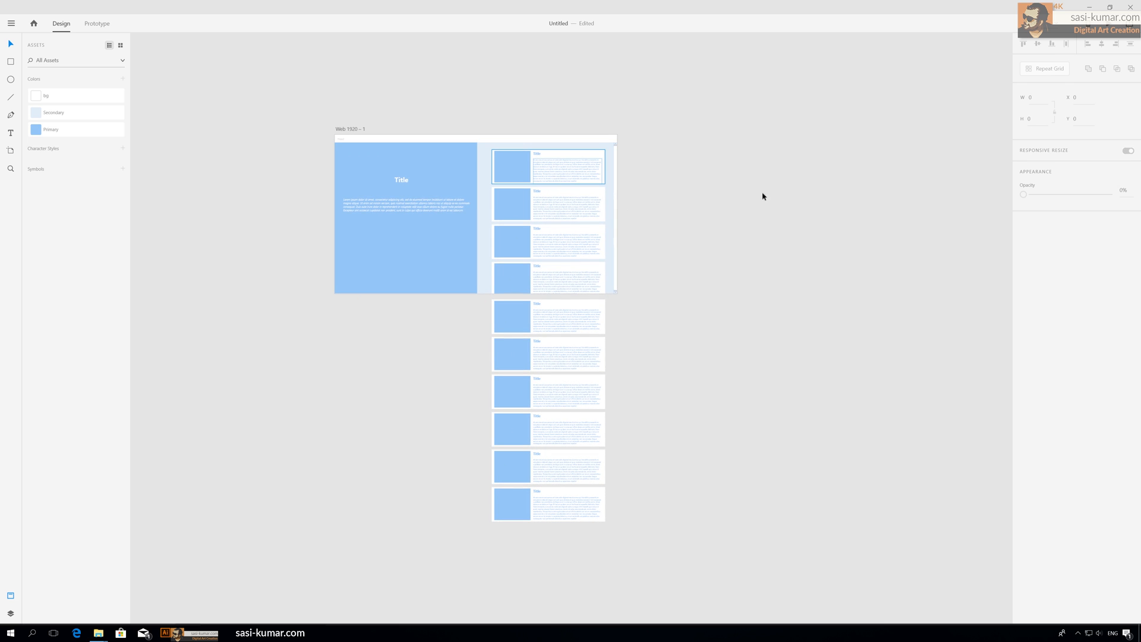
Step: Select all ten cards in the column and group them together
{"action": "left_click", "coordinate": [566, 168]}
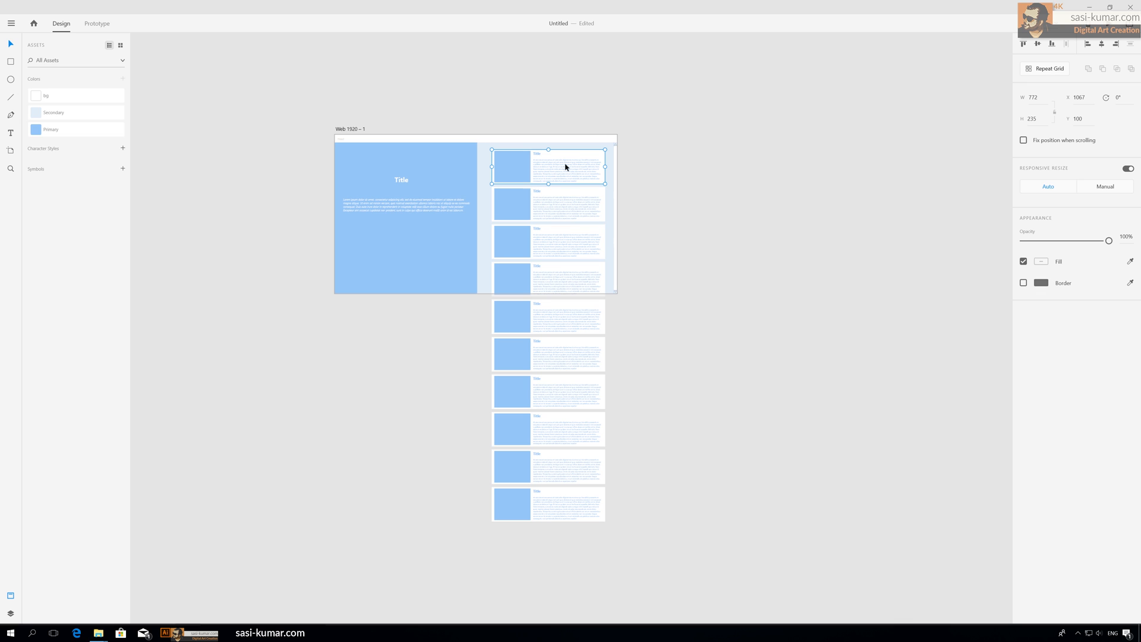
{"action": "left_click", "coordinate": [574, 219], "text": "shift"}
{"action": "left_click", "coordinate": [576, 268], "text": "shift"}
{"action": "left_click", "coordinate": [584, 320], "text": "shift"}
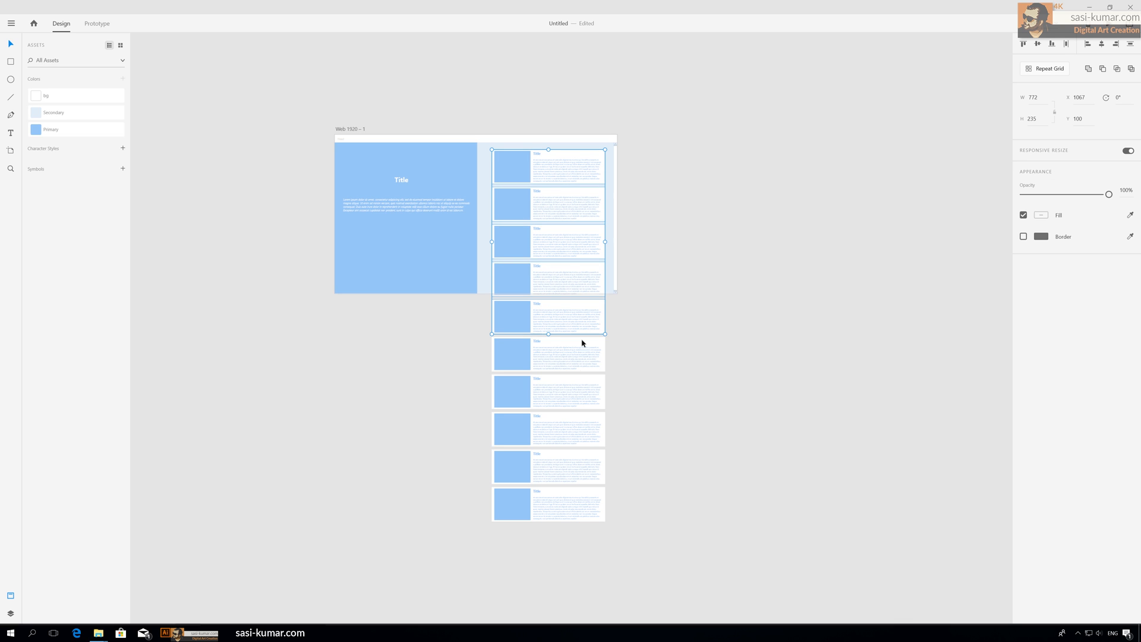
{"action": "left_click", "coordinate": [581, 360], "text": "shift"}
{"action": "left_click", "coordinate": [580, 392], "text": "shift"}
{"action": "left_click", "coordinate": [582, 432], "text": "shift"}
{"action": "left_click", "coordinate": [582, 475], "text": "shift"}
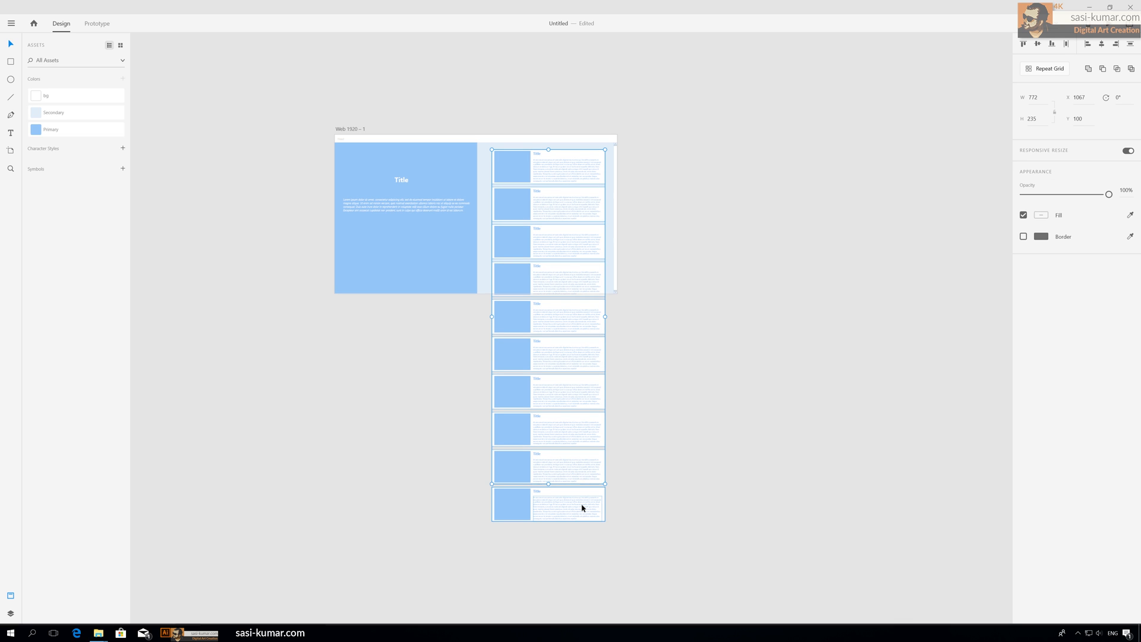
{"action": "left_click", "coordinate": [582, 506], "text": "shift"}
{"action": "key", "text": "ctrl+g"}
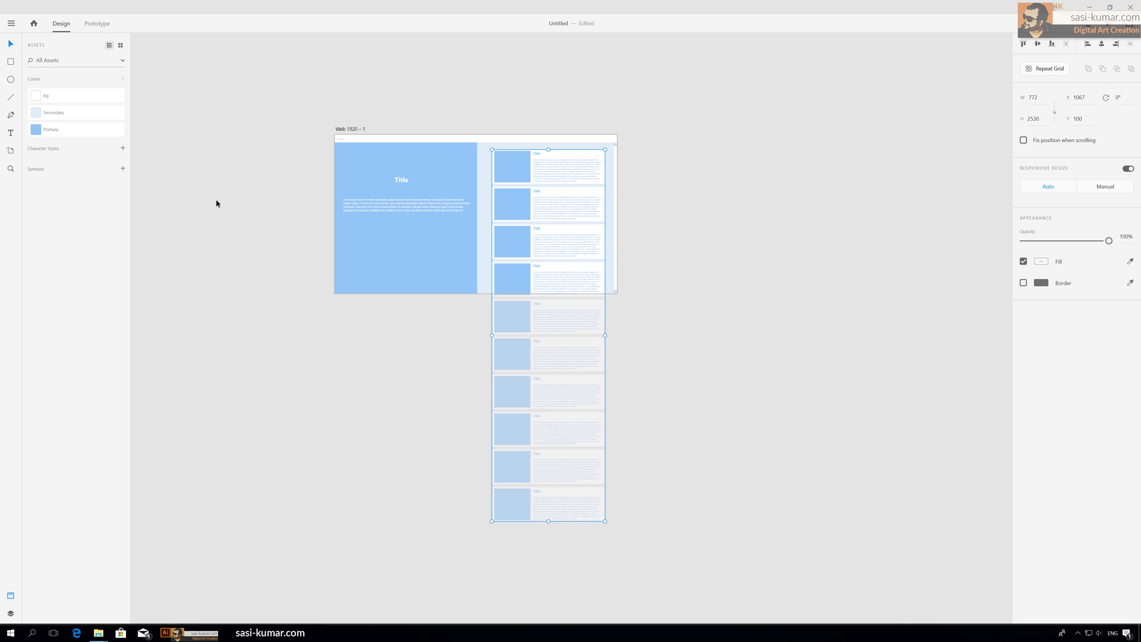
{"action": "left_click", "coordinate": [724, 104]}
{"action": "left_click", "coordinate": [527, 159]}
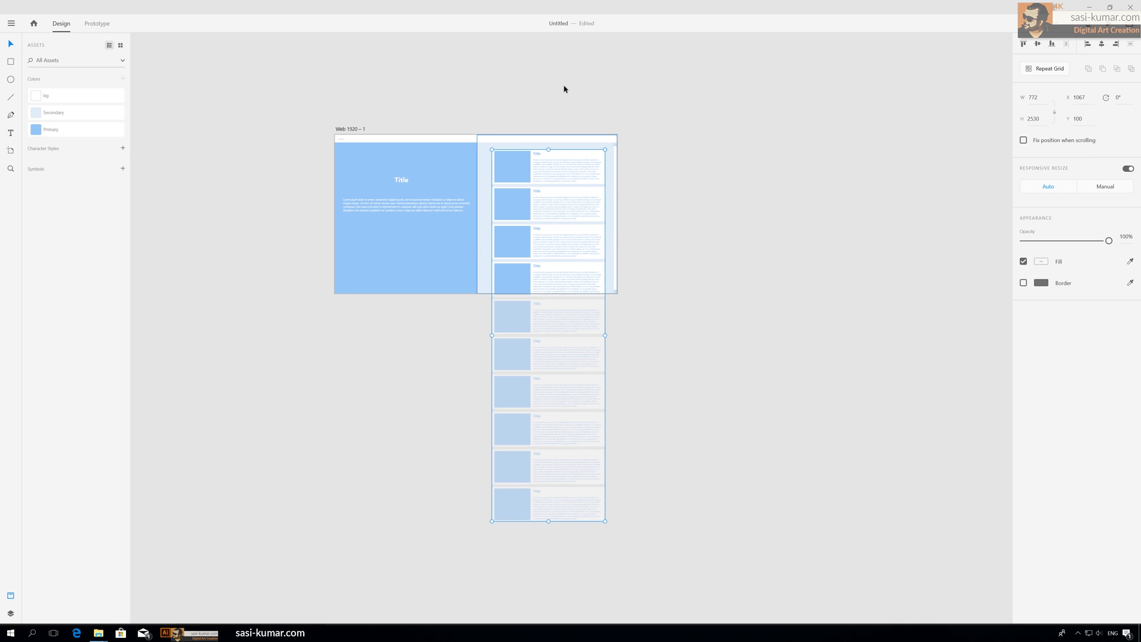
{"action": "left_click", "coordinate": [577, 98]}
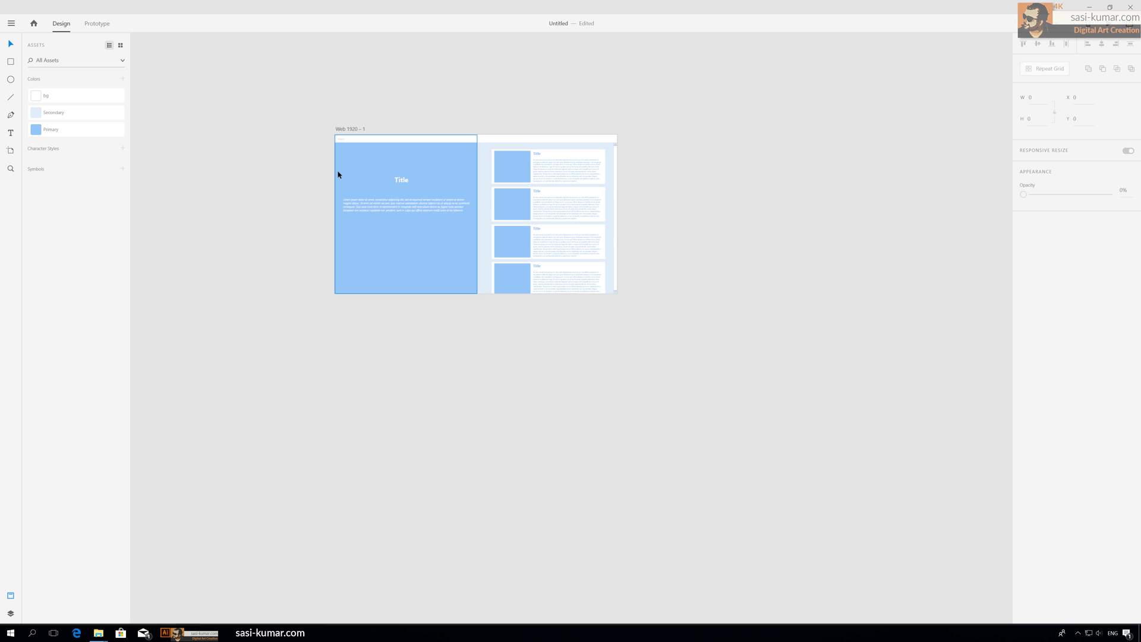
Step: Draw a rectangle about 926 × 1027 covering the right content area of the artboard and remove its border
{"action": "left_click", "coordinate": [11, 62]}
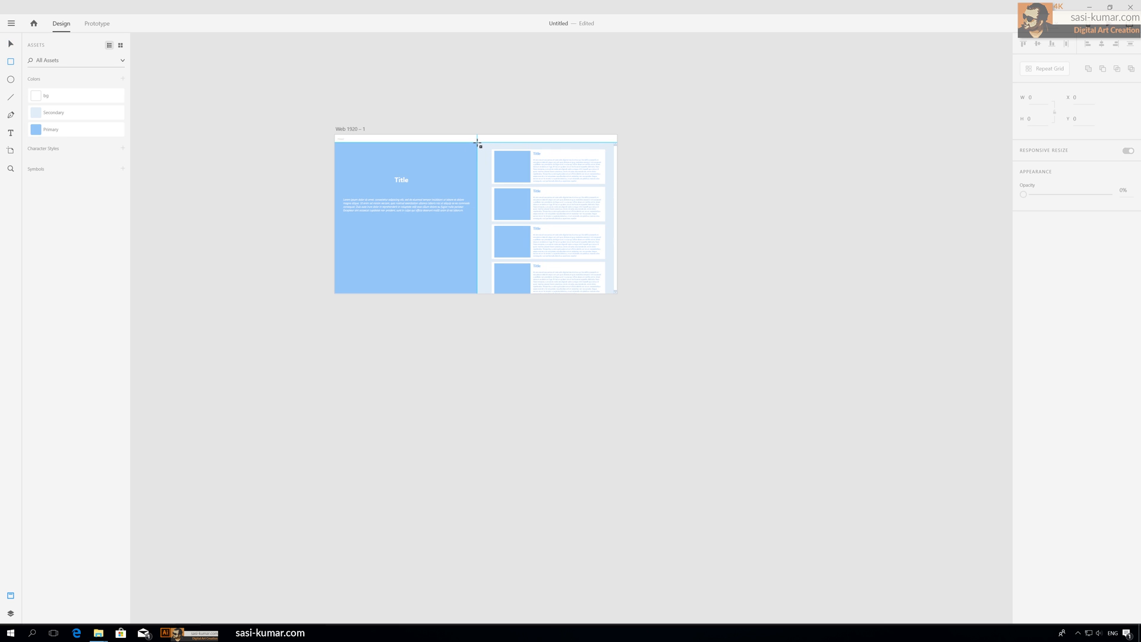
{"action": "mouse_move", "coordinate": [478, 143]}
{"action": "left_mouse_down"}
{"action": "mouse_move", "coordinate": [530, 220]}
{"action": "mouse_move", "coordinate": [613, 295]}
{"action": "left_mouse_up"}
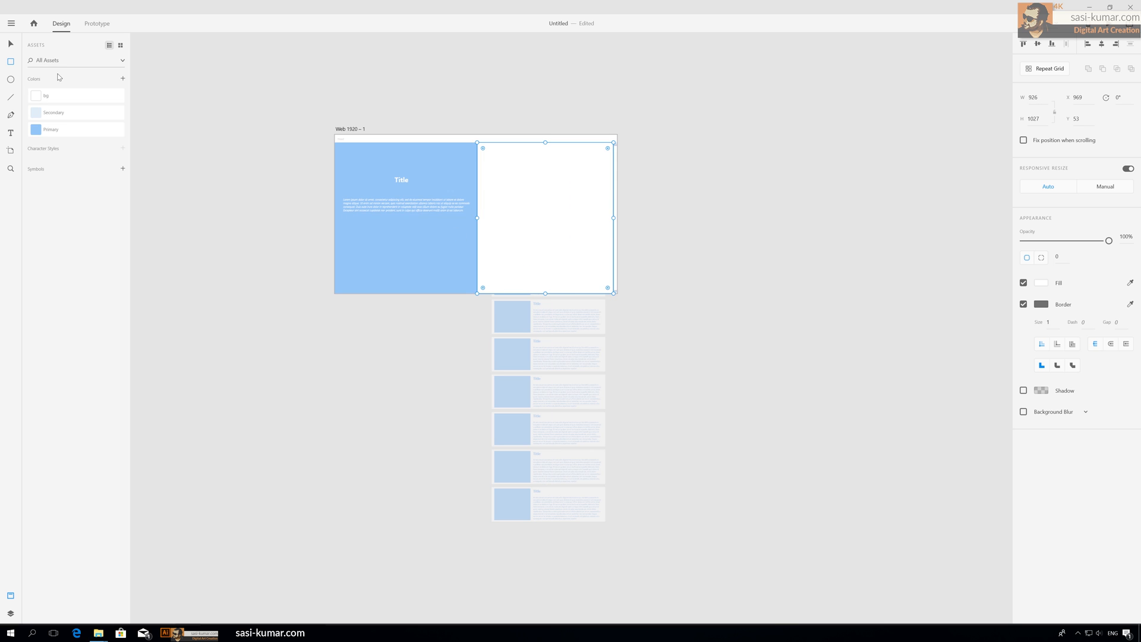
{"action": "key", "text": "v"}
{"action": "left_click", "coordinate": [581, 114]}
{"action": "left_click", "coordinate": [569, 203]}
{"action": "left_click", "coordinate": [821, 272]}
Step: Select the rectangle together with the card group and mask the cards with the shape
{"action": "left_click", "coordinate": [557, 212]}
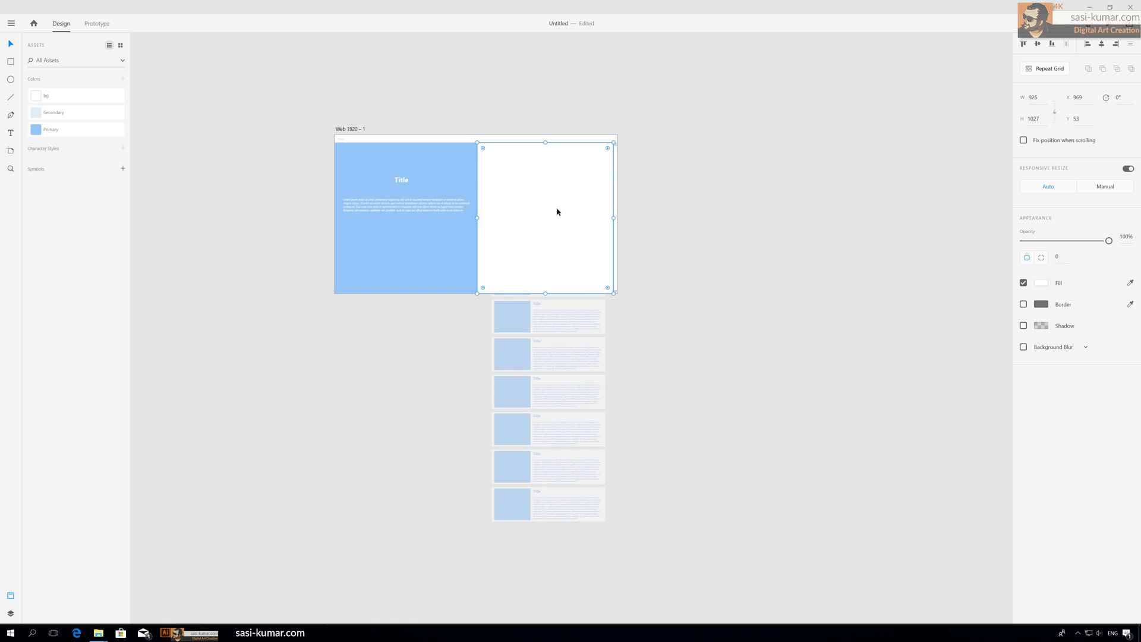
{"action": "left_click", "coordinate": [555, 331], "text": "shift"}
{"action": "right_click", "coordinate": [542, 315]}
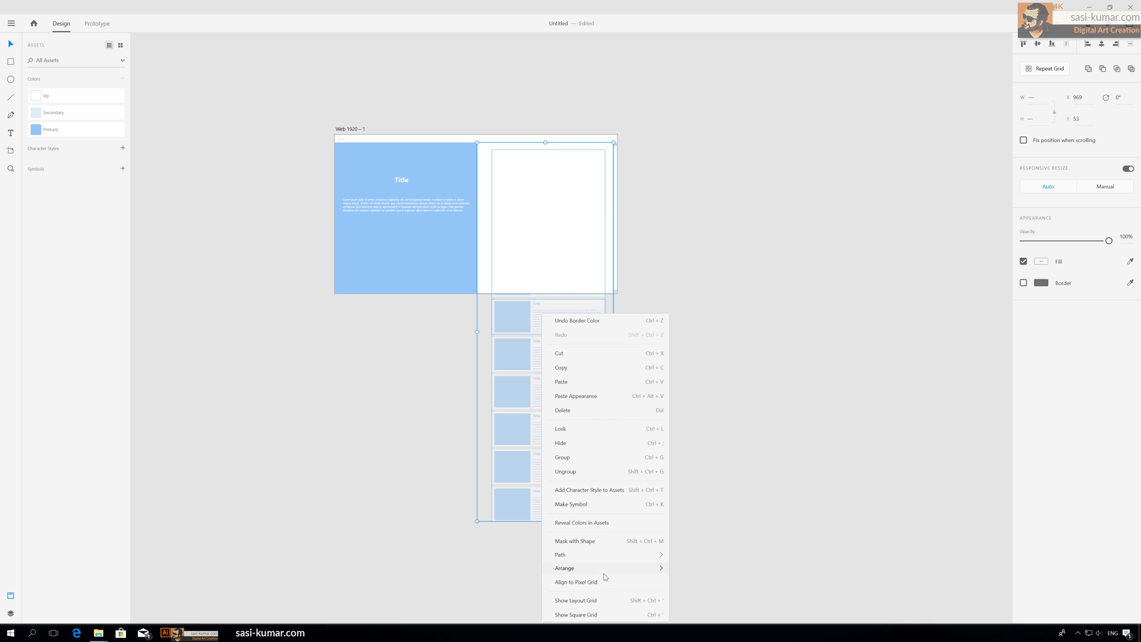
{"action": "mouse_move", "coordinate": [604, 567]}
{"action": "left_click", "coordinate": [591, 544]}
{"action": "left_click", "coordinate": [711, 281]}
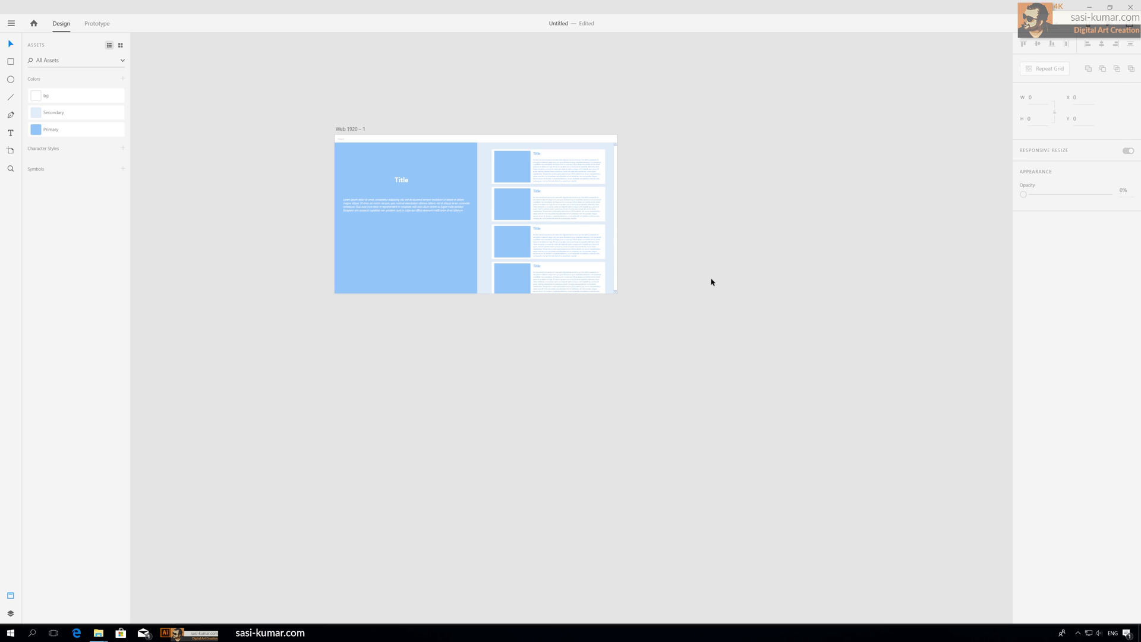
Step: Try moving the masked card column slightly to the right, then undo the move
{"action": "key", "text": "ctrl+plus"}
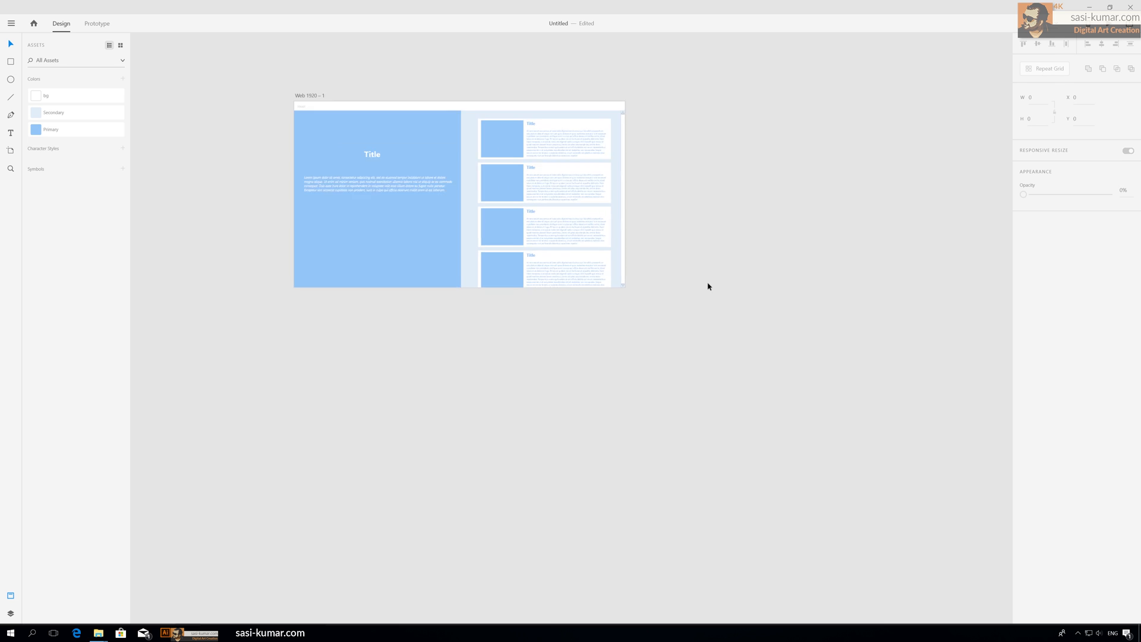
{"action": "scroll", "coordinate": [701, 285], "scroll_direction": "down", "scroll_amount": 1}
{"action": "scroll", "coordinate": [700, 288], "scroll_direction": "up", "scroll_amount": 2}
{"action": "scroll", "coordinate": [700, 287], "scroll_direction": "up", "scroll_amount": 2}
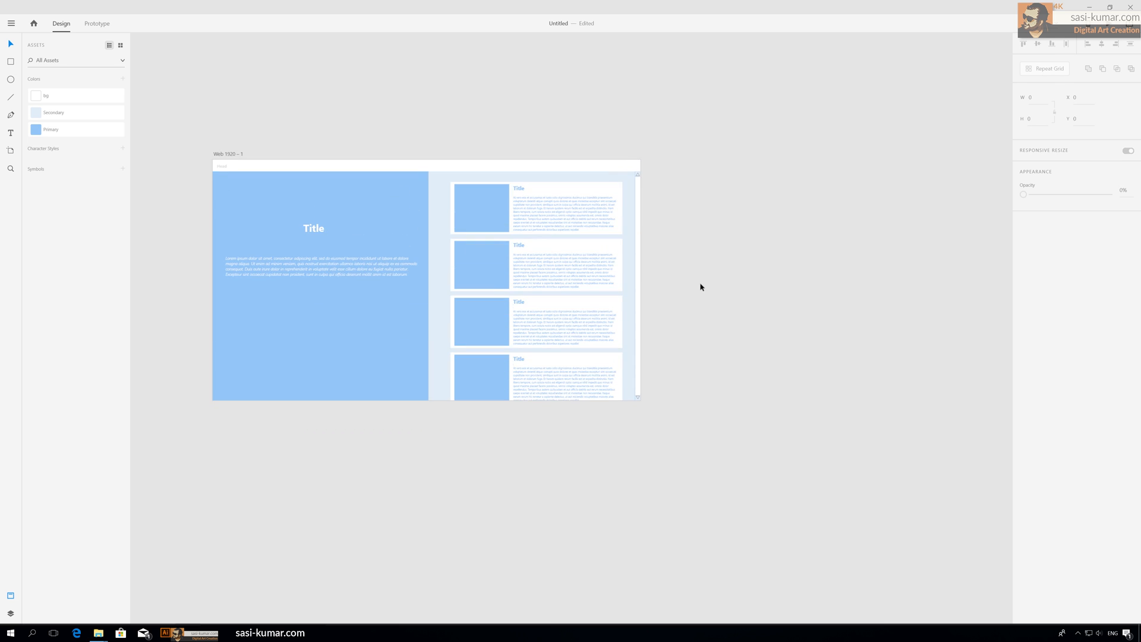
{"action": "left_click", "coordinate": [556, 212]}
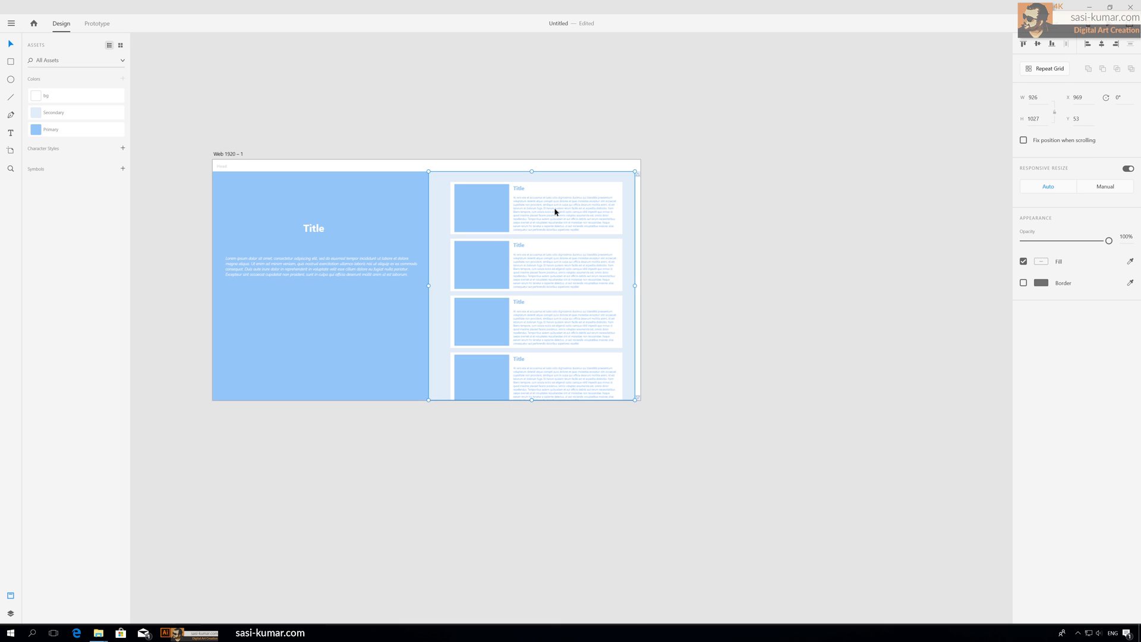
{"action": "left_click", "coordinate": [661, 187]}
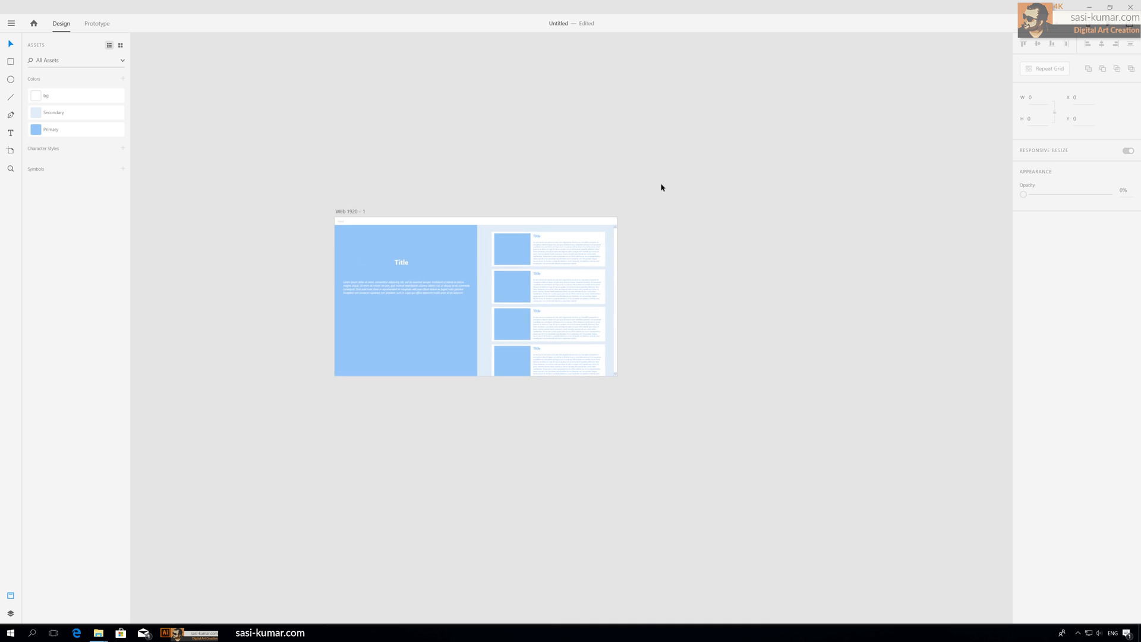
{"action": "left_click", "coordinate": [581, 219]}
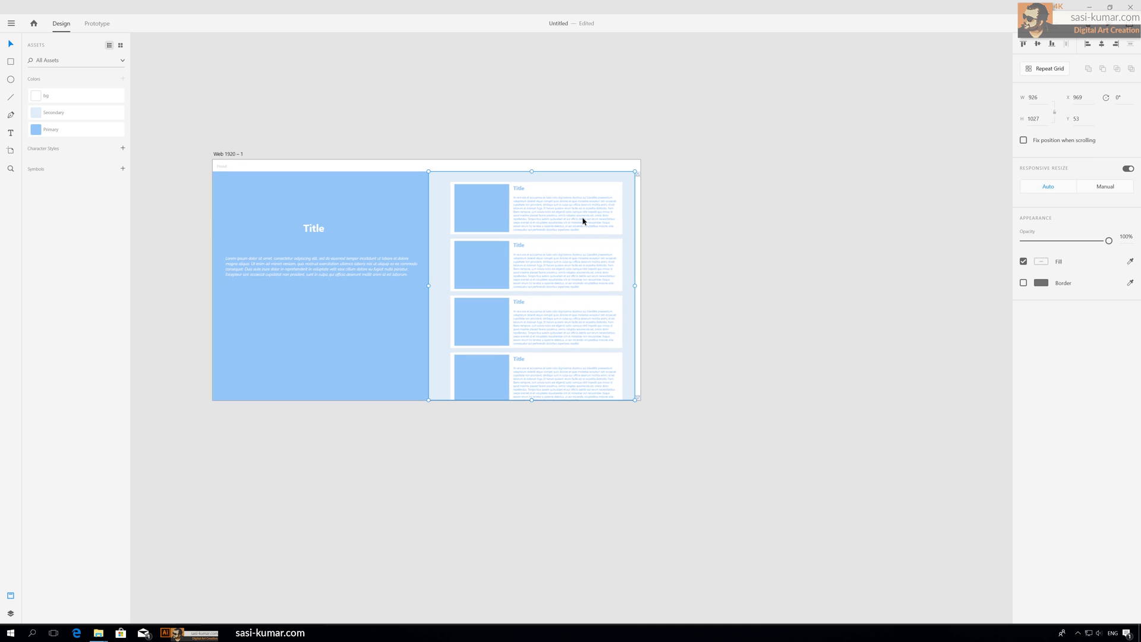
{"action": "left_click_drag", "start_coordinate": [576, 220], "coordinate": [587, 221]}
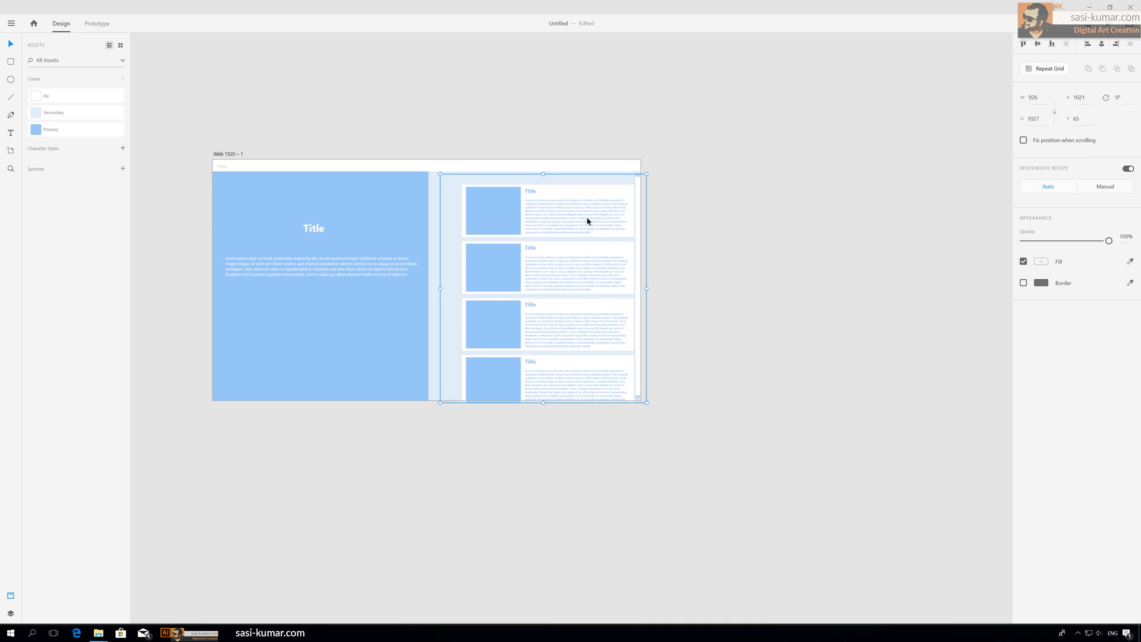
{"action": "key", "text": "ctrl+z"}
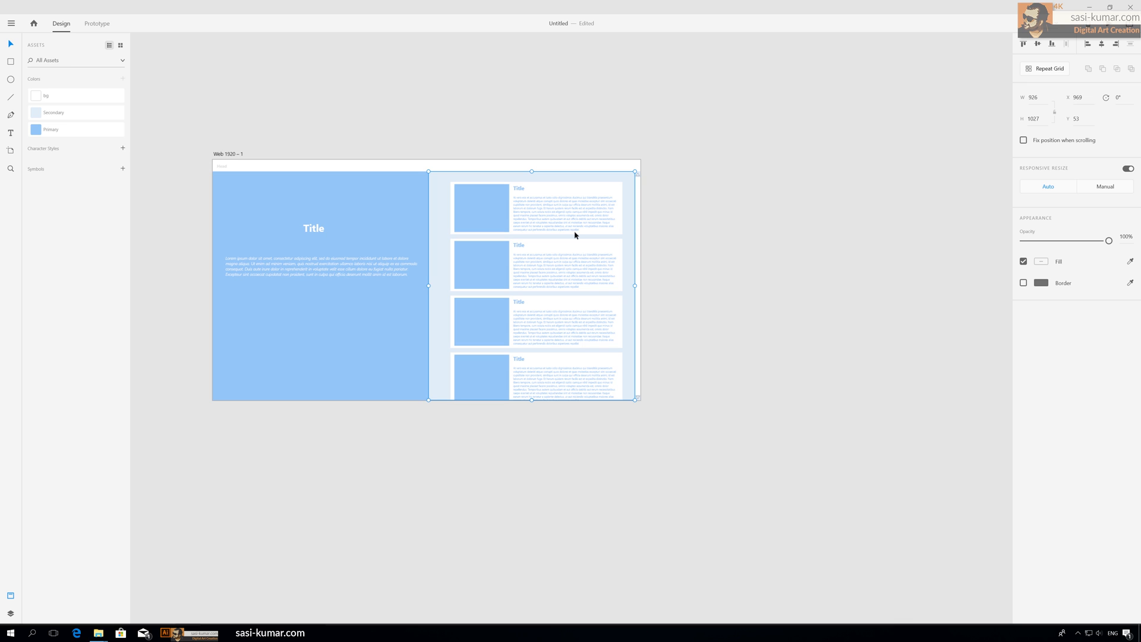
Step: Rename the masked card group layer "Scroll-Content"
{"action": "left_click", "coordinate": [669, 194]}
{"action": "left_click", "coordinate": [546, 201]}
{"action": "left_click", "coordinate": [705, 86]}
{"action": "left_click", "coordinate": [524, 189]}
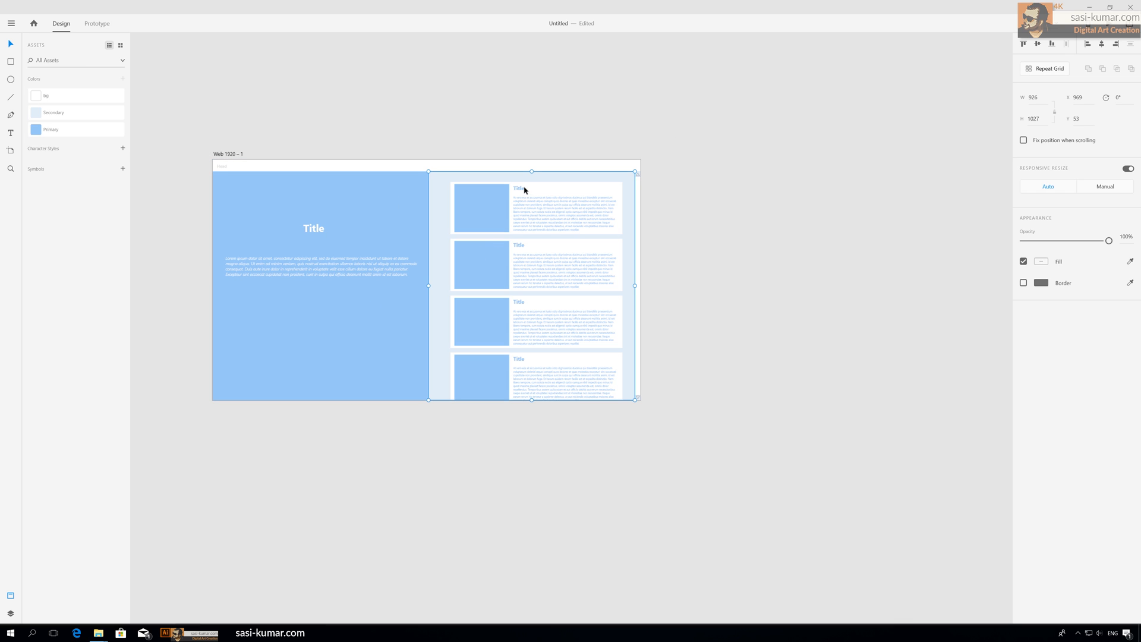
{"action": "left_click", "coordinate": [10, 615]}
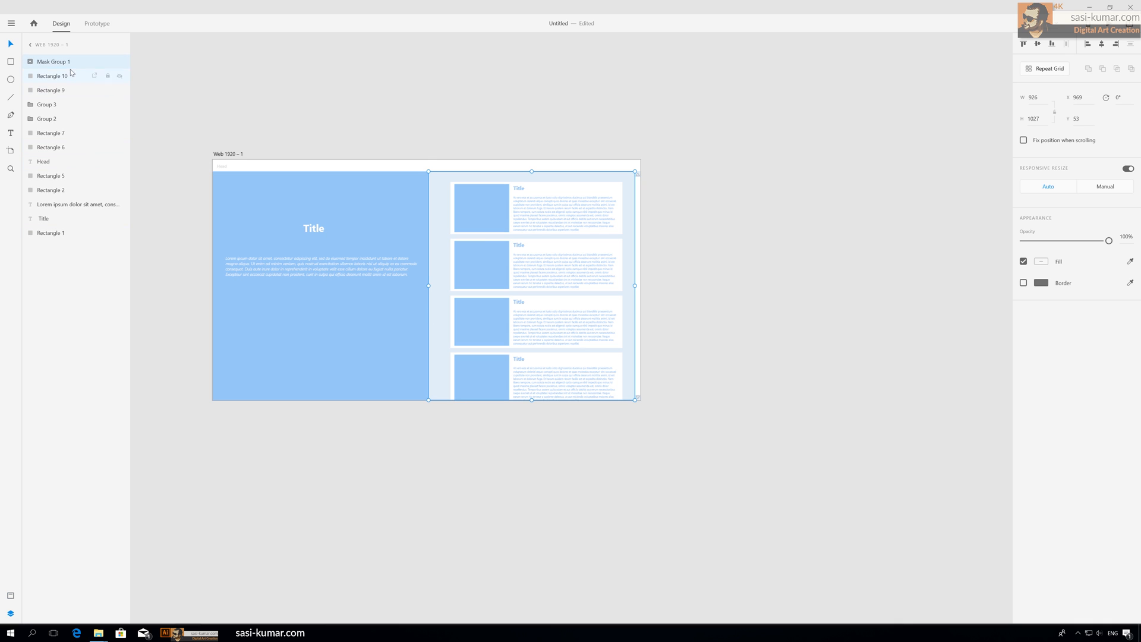
{"action": "double_click", "coordinate": [49, 64]}
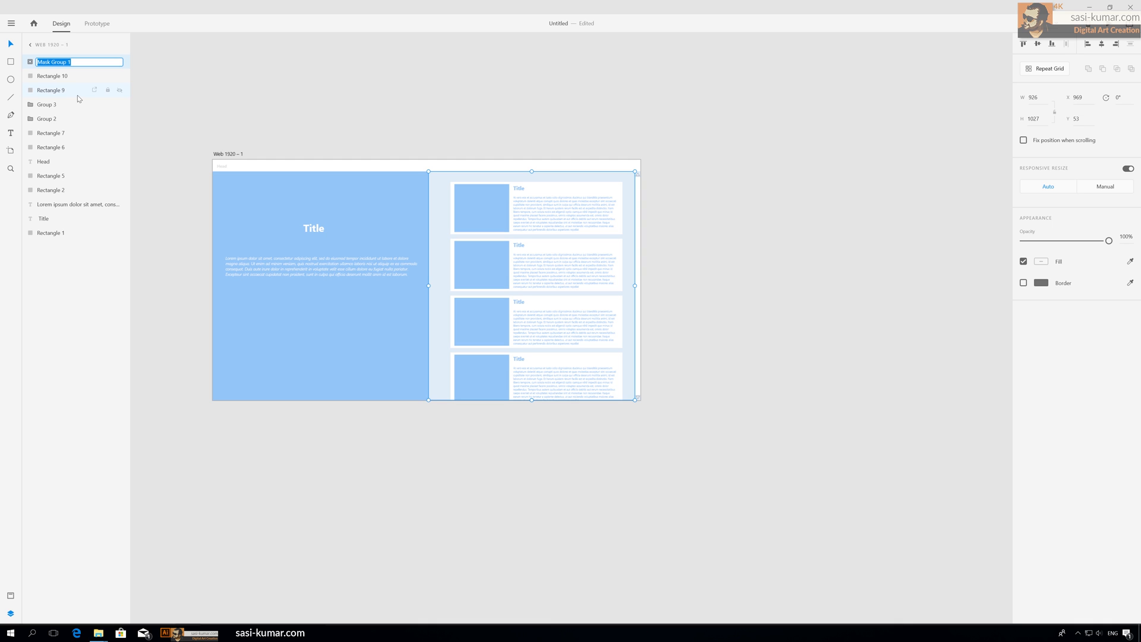
{"action": "type", "text": "Sroll-Contnt"}
{"action": "key", "text": "Return"}
{"action": "left_click", "coordinate": [734, 194]}
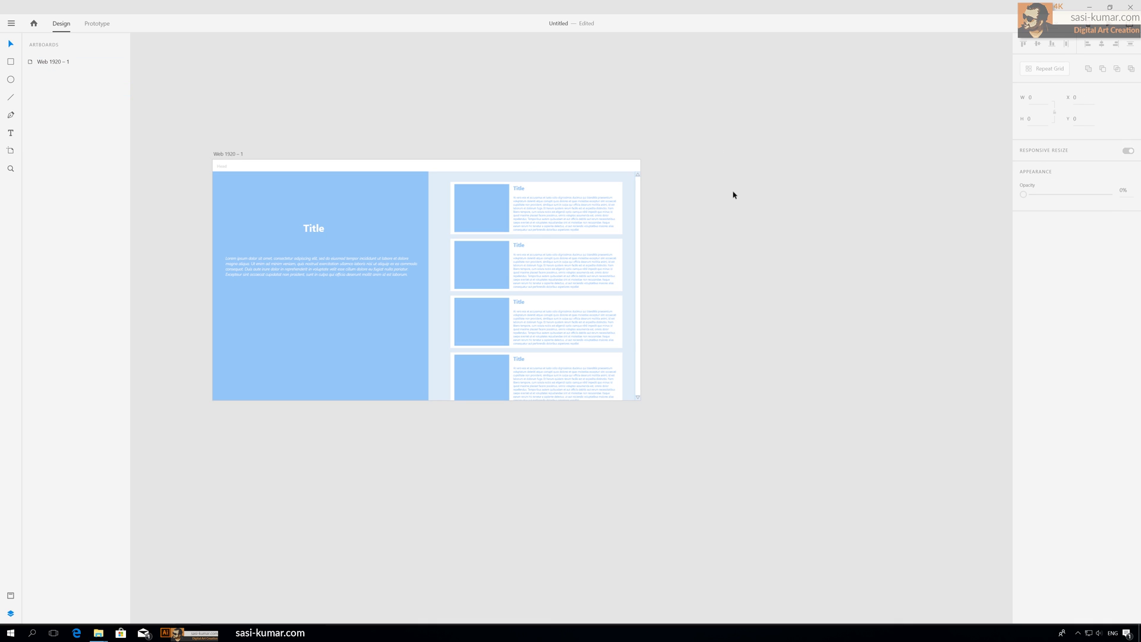
Step: Select the top scrollbar thumb rectangle and rename it "s.bar"
{"action": "left_click_drag", "start_coordinate": [734, 195], "coordinate": [692, 193]}
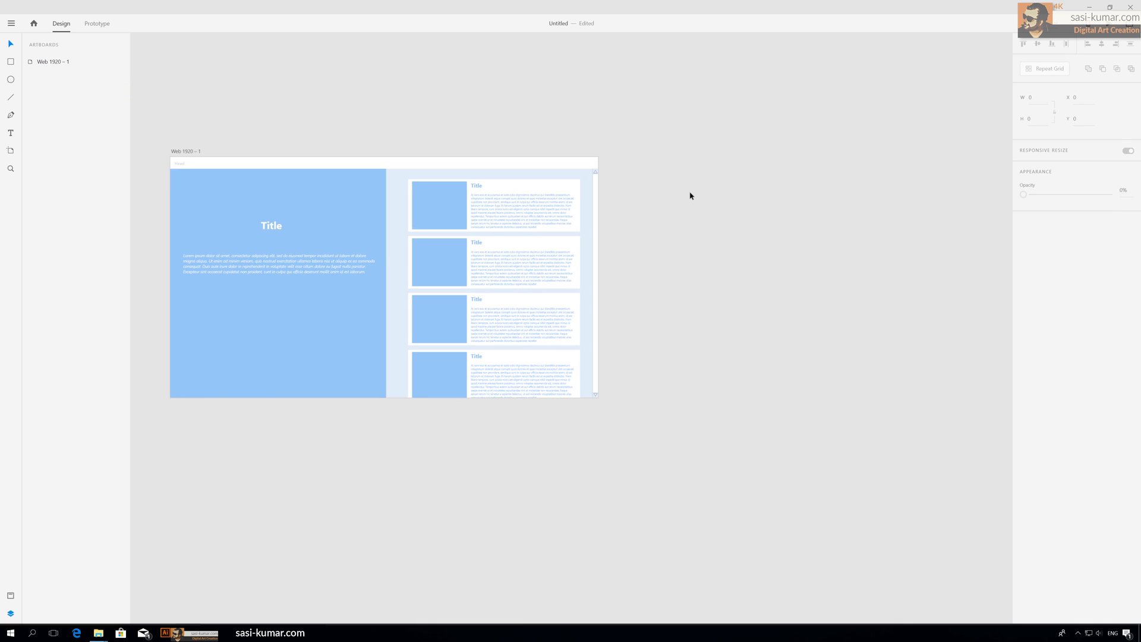
{"action": "left_click", "coordinate": [596, 185]}
{"action": "left_click", "coordinate": [596, 259]}
{"action": "left_click", "coordinate": [626, 327]}
{"action": "left_click", "coordinate": [596, 265]}
{"action": "left_click", "coordinate": [601, 262]}
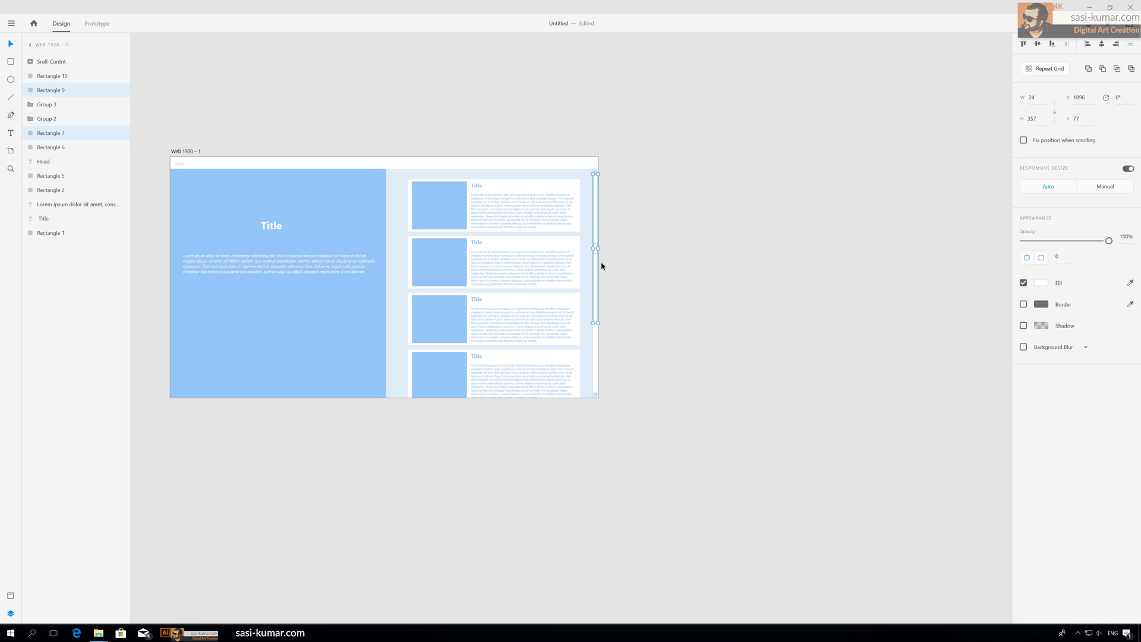
{"action": "left_click", "coordinate": [602, 226]}
{"action": "left_click", "coordinate": [595, 228]}
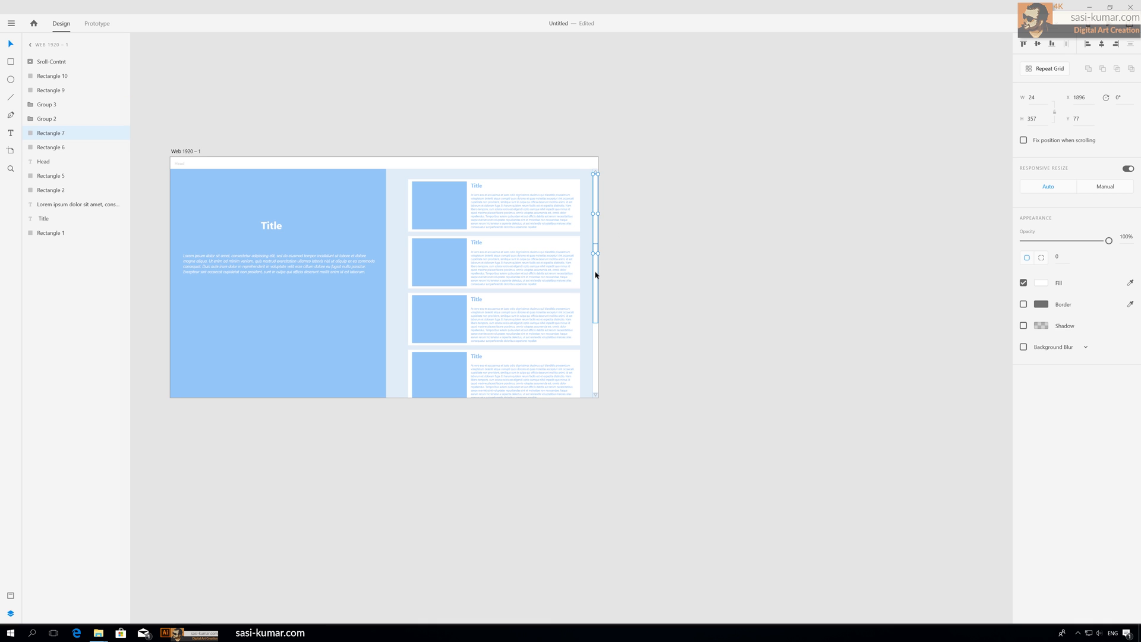
{"action": "left_click", "coordinate": [642, 303]}
{"action": "left_click", "coordinate": [598, 232]}
{"action": "double_click", "coordinate": [49, 136]}
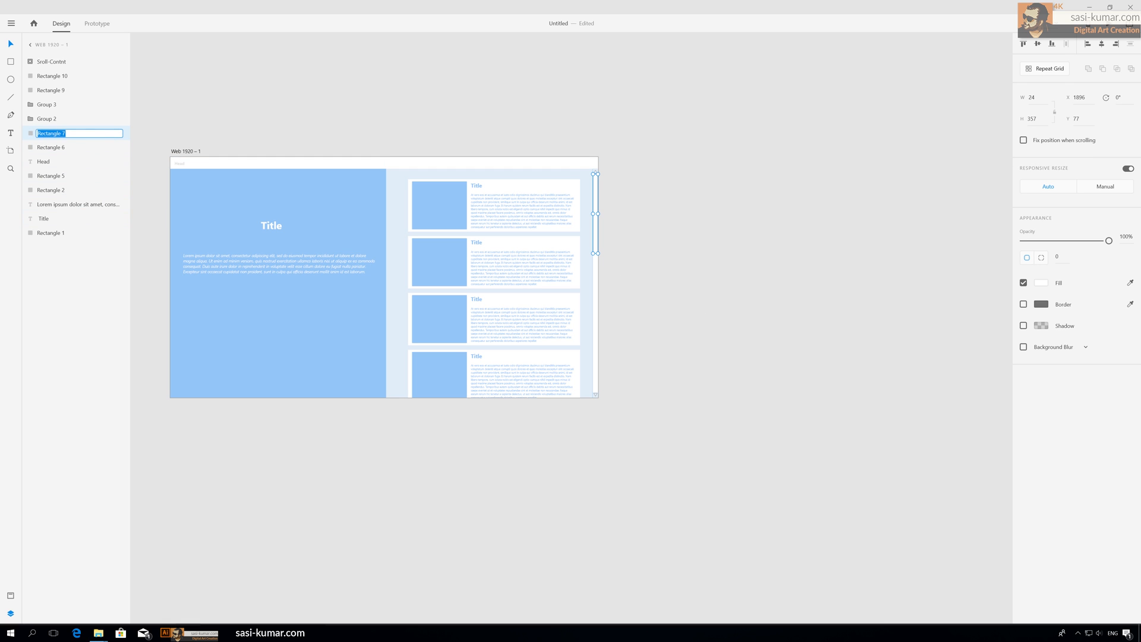
{"action": "type", "text": "s.bar"}
Step: Move a scrollbar thumb down to the middle of the track and rename the next thumb rectangle "s.bar"
{"action": "left_click_drag", "start_coordinate": [595, 214], "coordinate": [597, 283]}
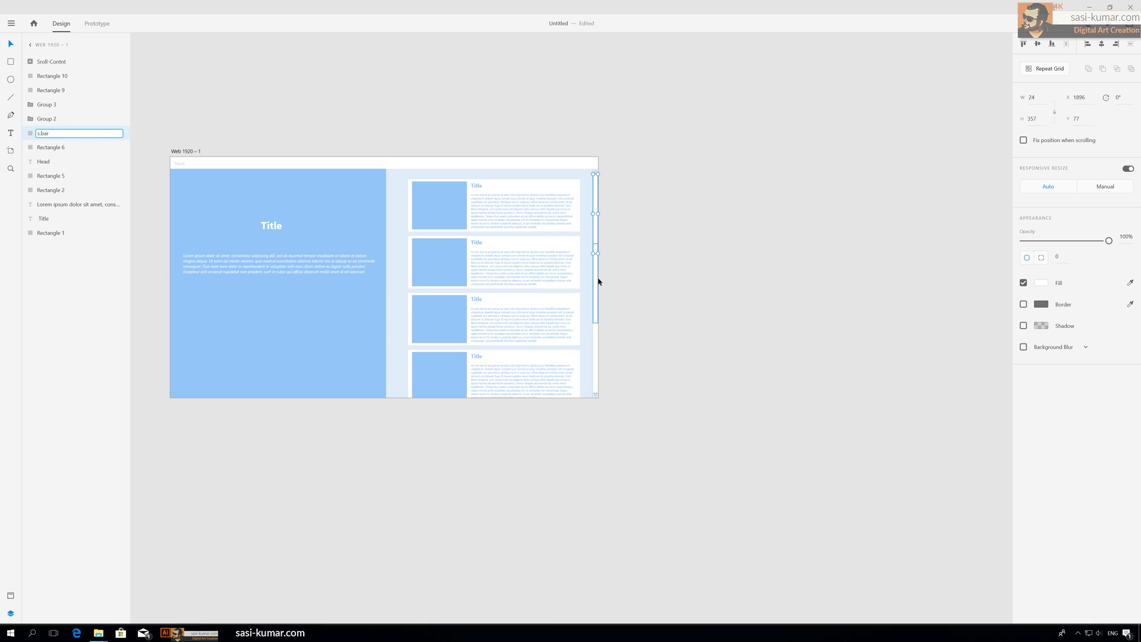
{"action": "right_click", "coordinate": [49, 93]}
{"action": "key", "text": "Escape"}
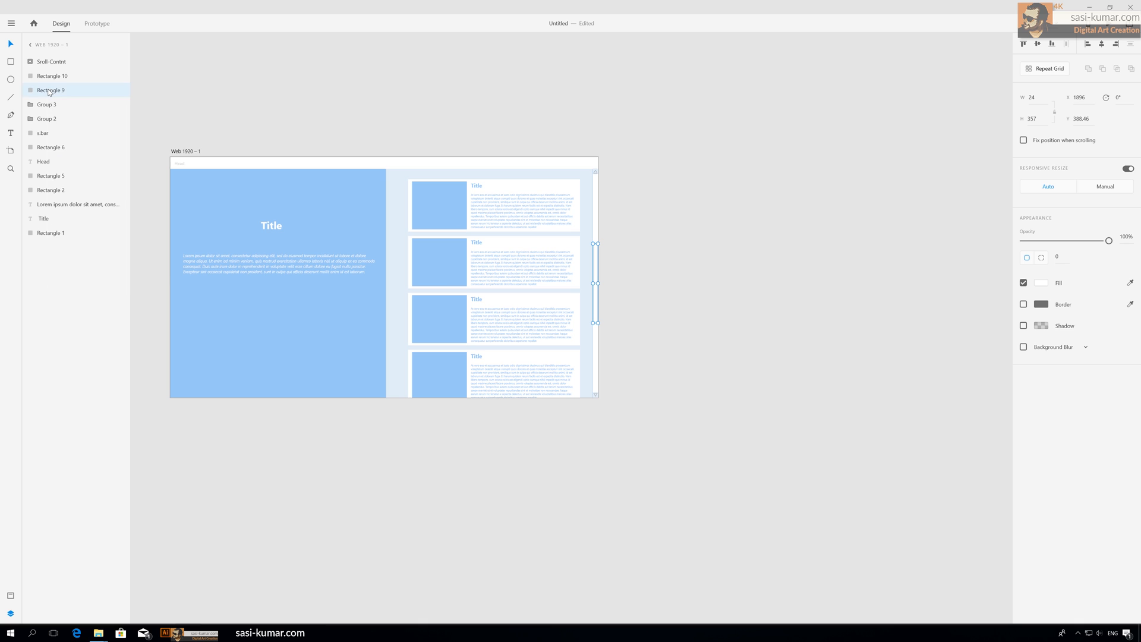
{"action": "right_click", "coordinate": [50, 92]}
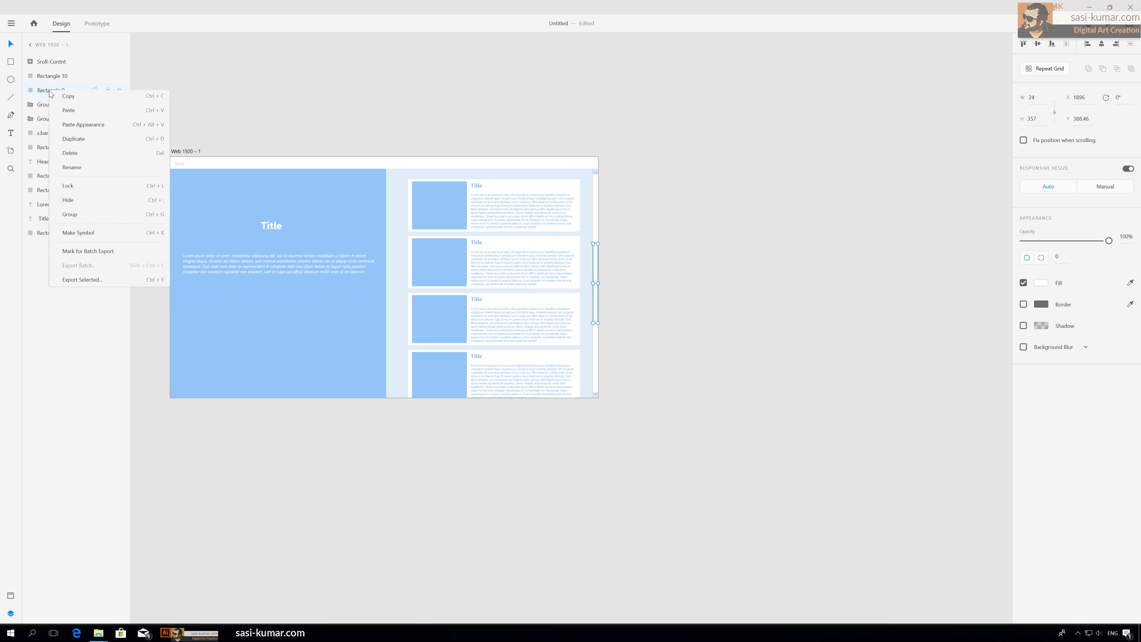
{"action": "left_click", "coordinate": [80, 170]}
{"action": "type", "text": "s"}
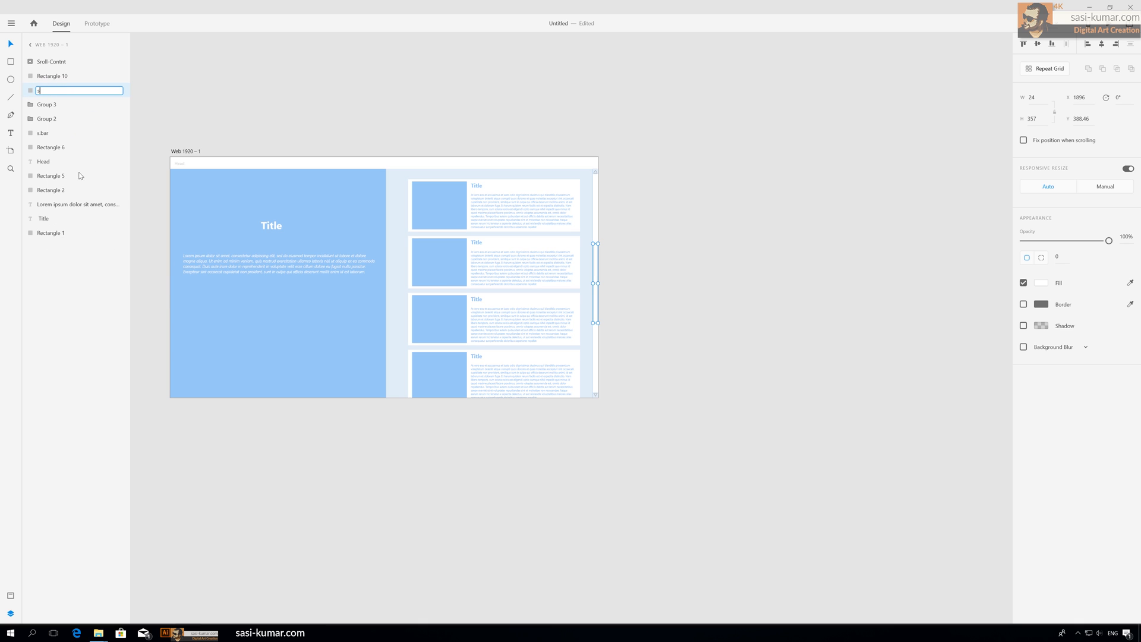
{"action": "type", "text": ".bar"}
{"action": "key", "text": "Return"}
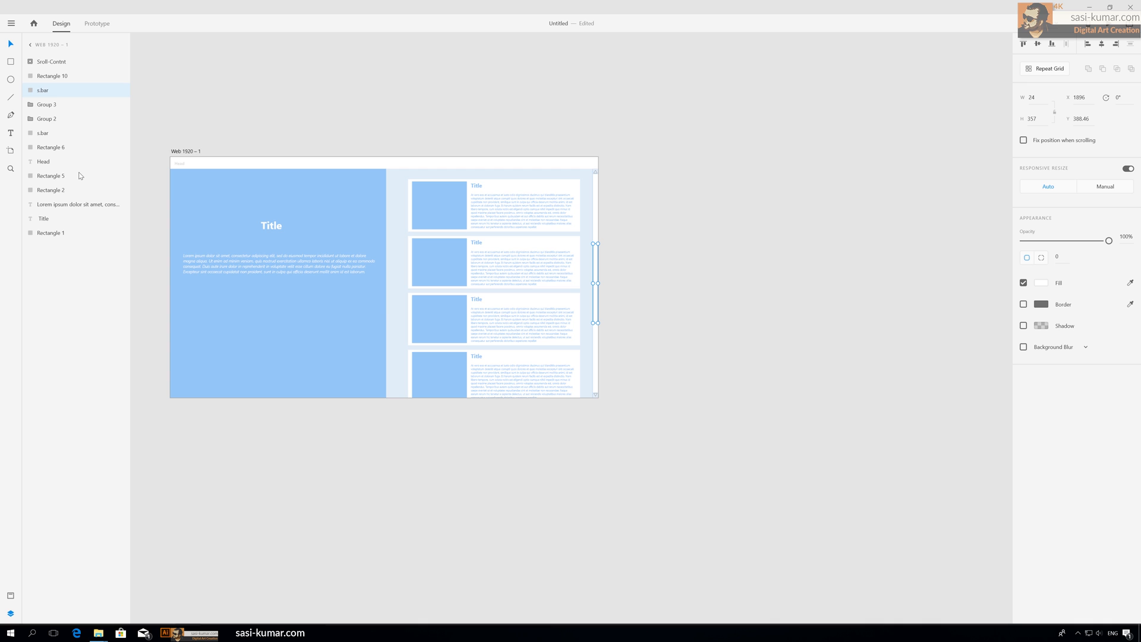
Step: Move a scrollbar thumb down to the bottom of the track and rename the last thumb rectangle "s.bar"
{"action": "left_click_drag", "start_coordinate": [595, 283], "coordinate": [595, 352]}
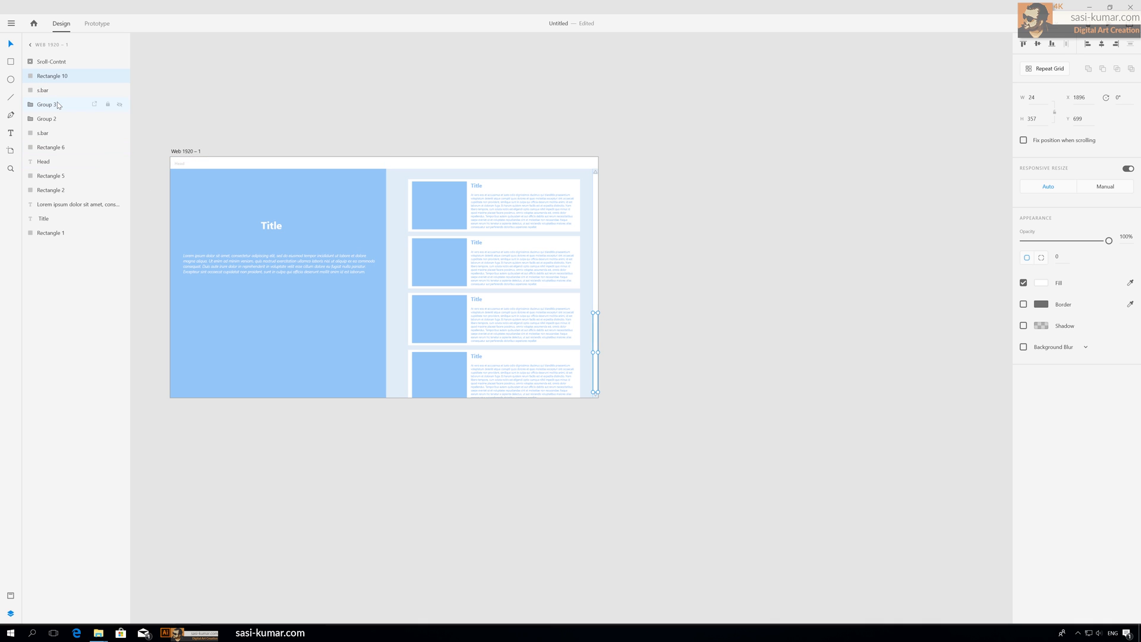
{"action": "double_click", "coordinate": [51, 78]}
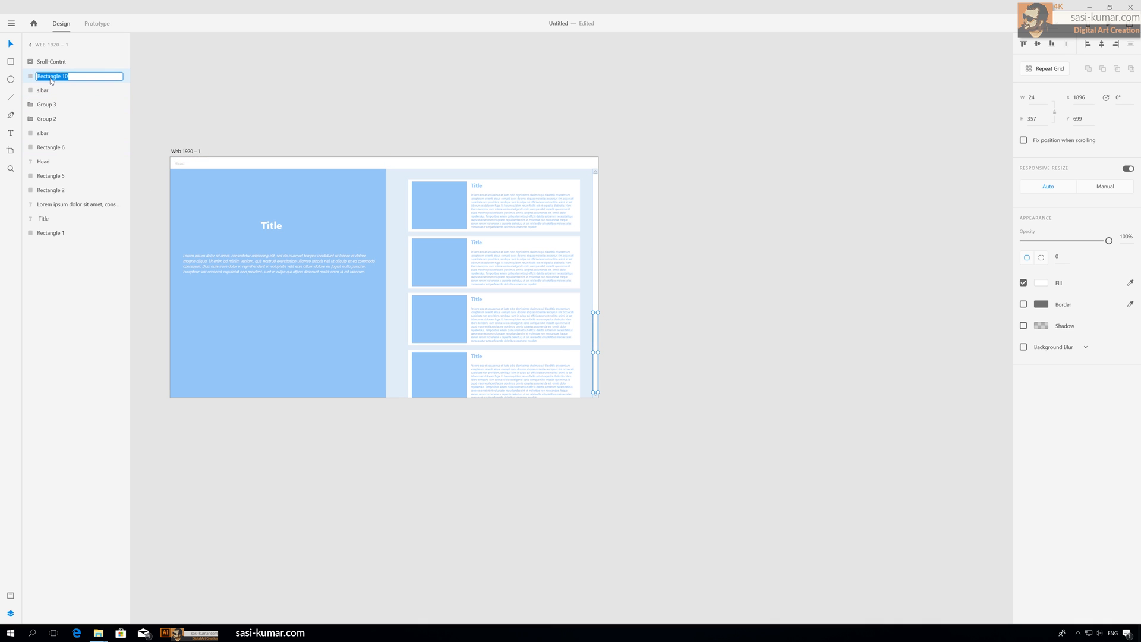
{"action": "type", "text": "s.bar"}
{"action": "key", "text": "Return"}
{"action": "left_click", "coordinate": [350, 105]}
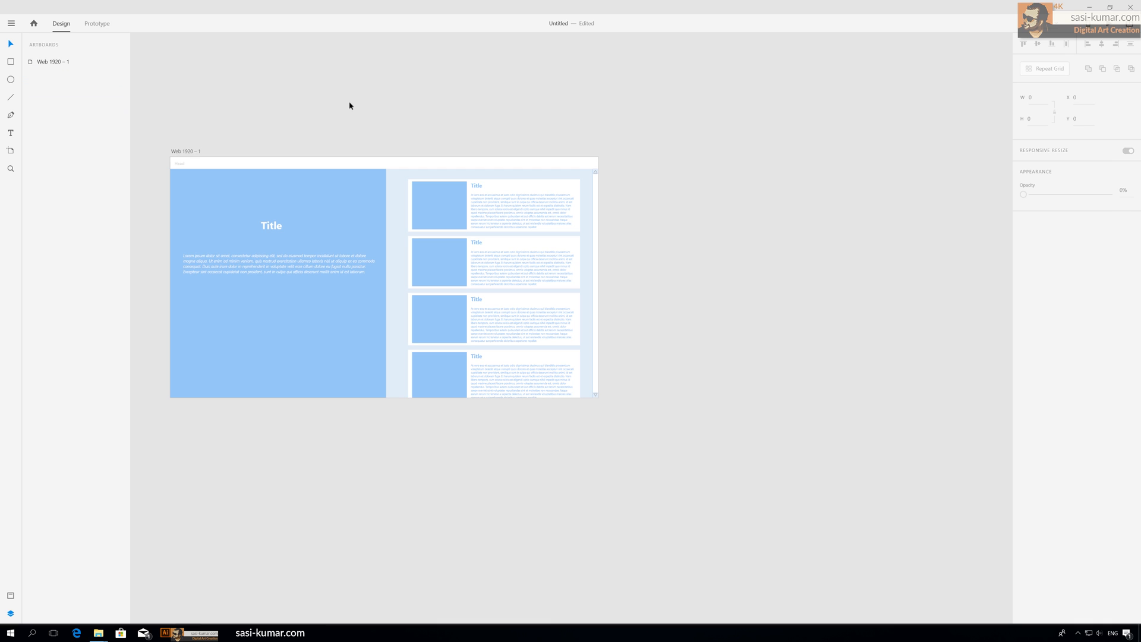
Step: Duplicate the artboard to create a second screen beside it
{"action": "key", "text": "ctrl+minus"}
{"action": "key", "text": "ctrl+plus"}
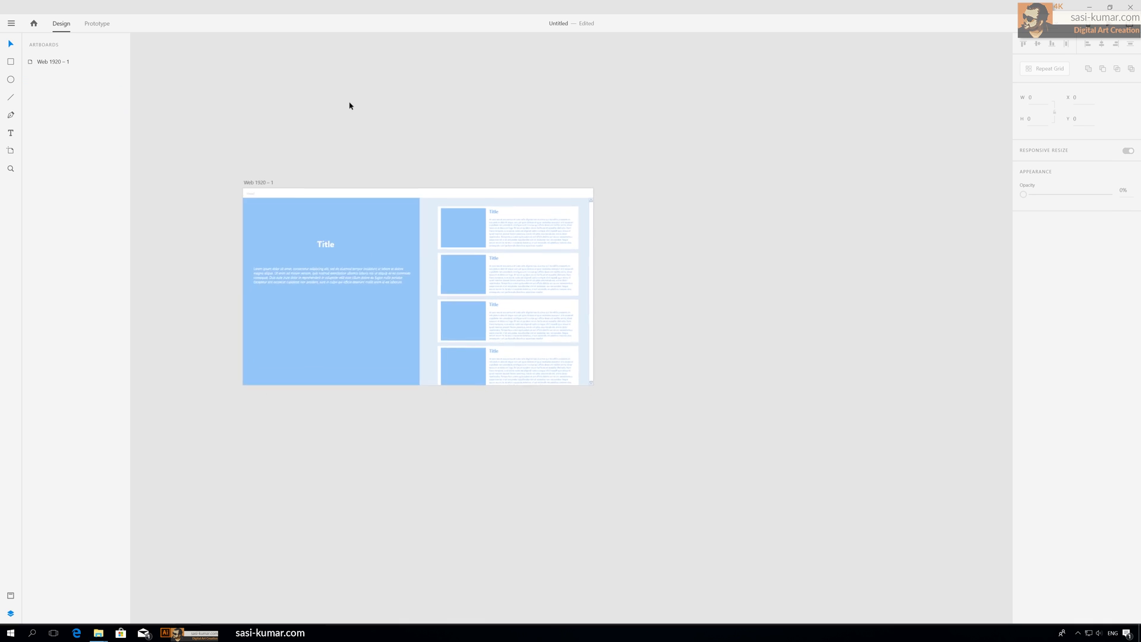
{"action": "key", "text": "ctrl+minus"}
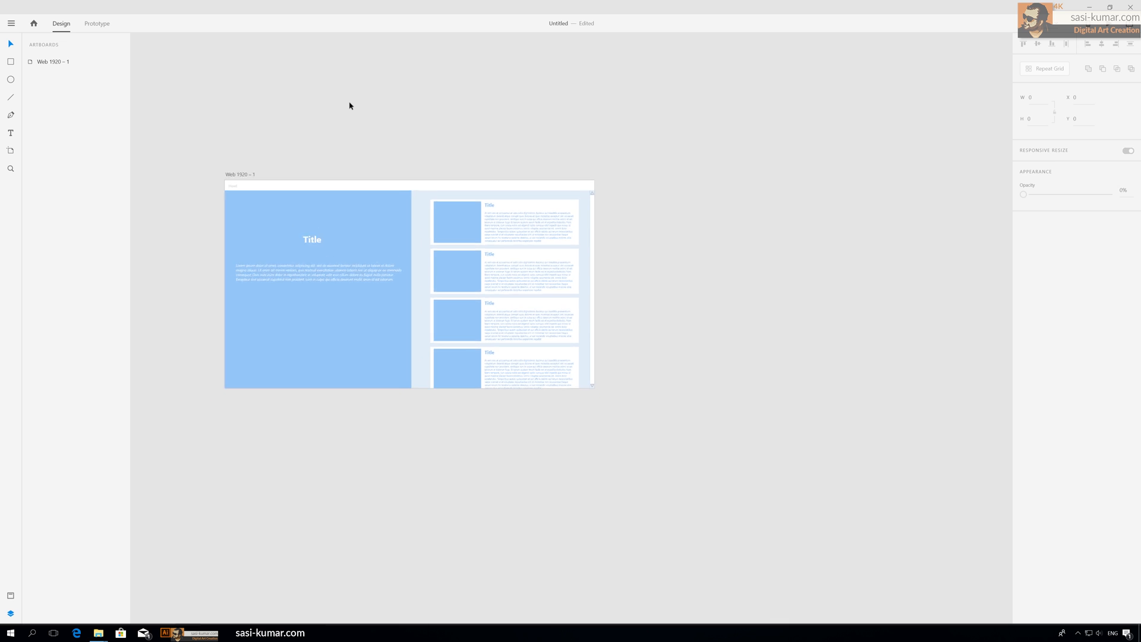
{"action": "left_click_drag", "start_coordinate": [374, 151], "coordinate": [331, 158]}
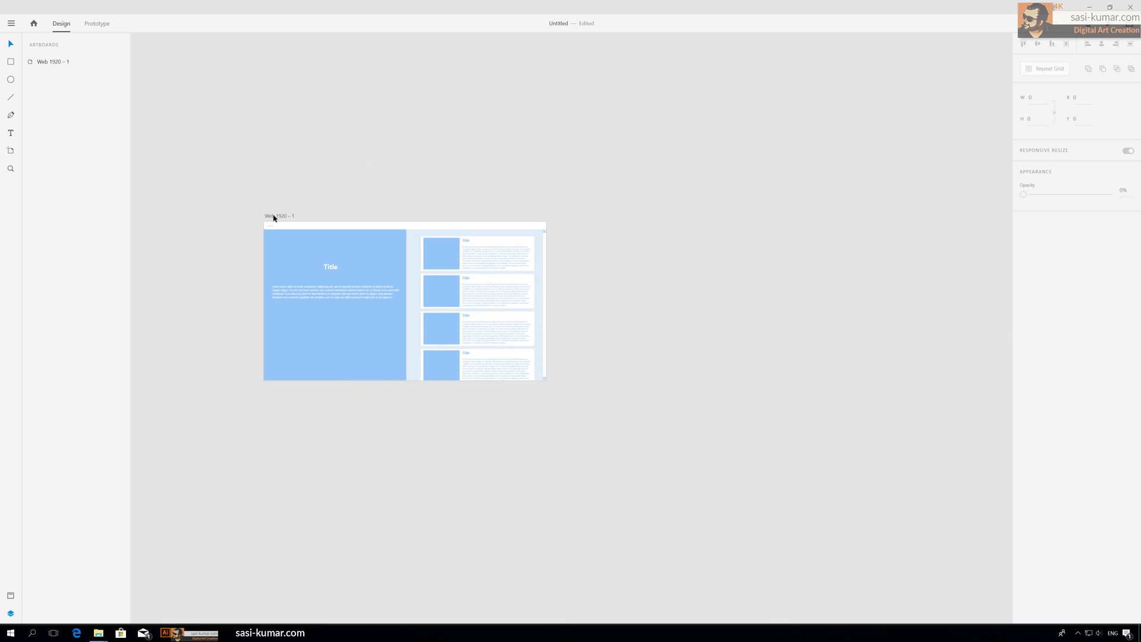
{"action": "left_click", "coordinate": [274, 217]}
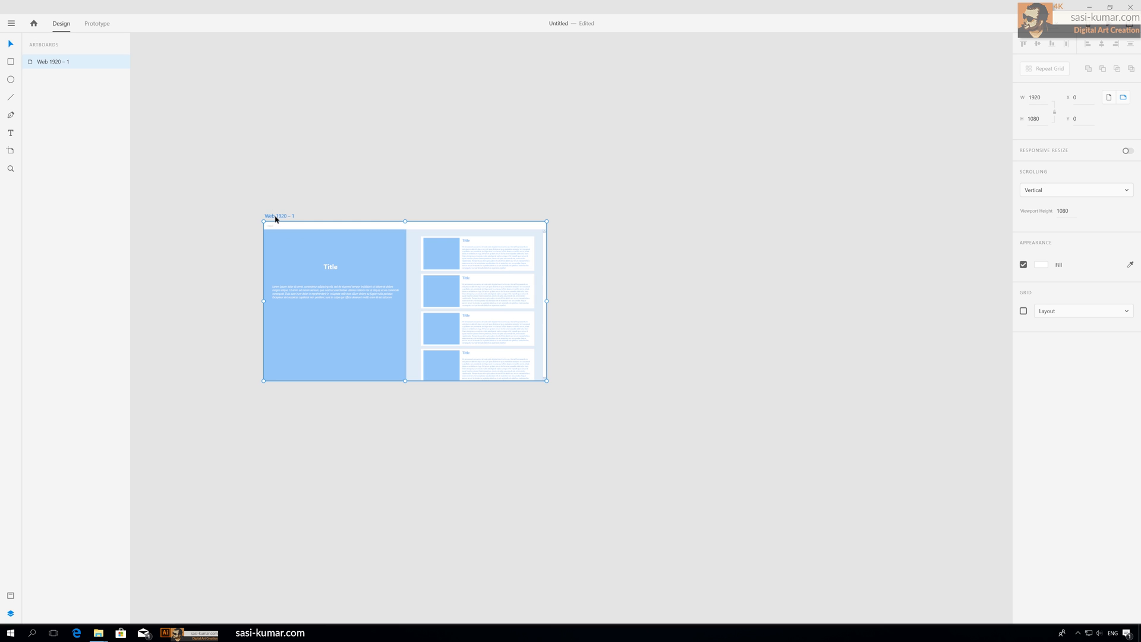
{"action": "left_click_drag", "start_coordinate": [291, 218], "coordinate": [566, 218]}
Step: Duplicate the second artboard to create a third screen to its right
{"action": "left_click", "coordinate": [624, 182]}
{"action": "left_click_drag", "start_coordinate": [625, 184], "coordinate": [517, 186]}
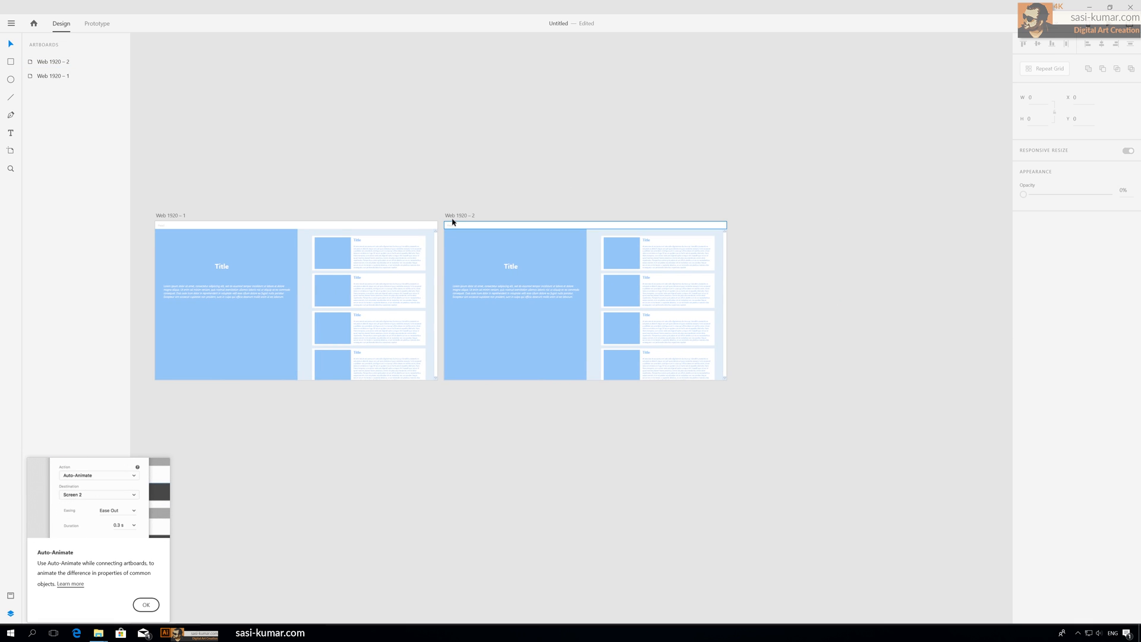
{"action": "left_click", "coordinate": [454, 217]}
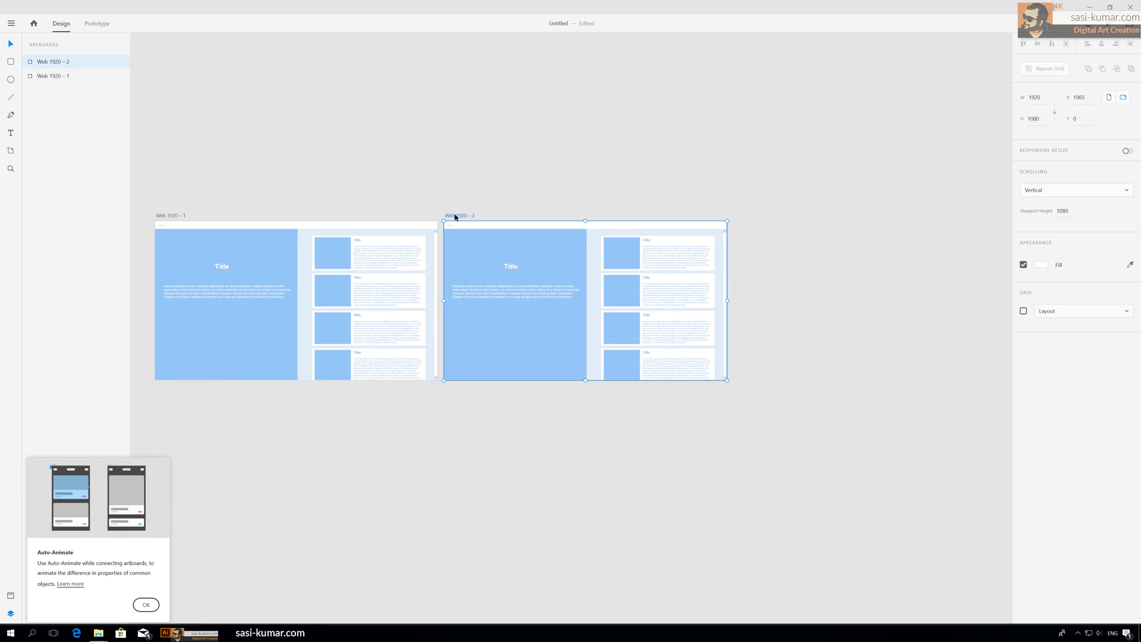
{"action": "left_click_drag", "start_coordinate": [453, 217], "coordinate": [743, 214]}
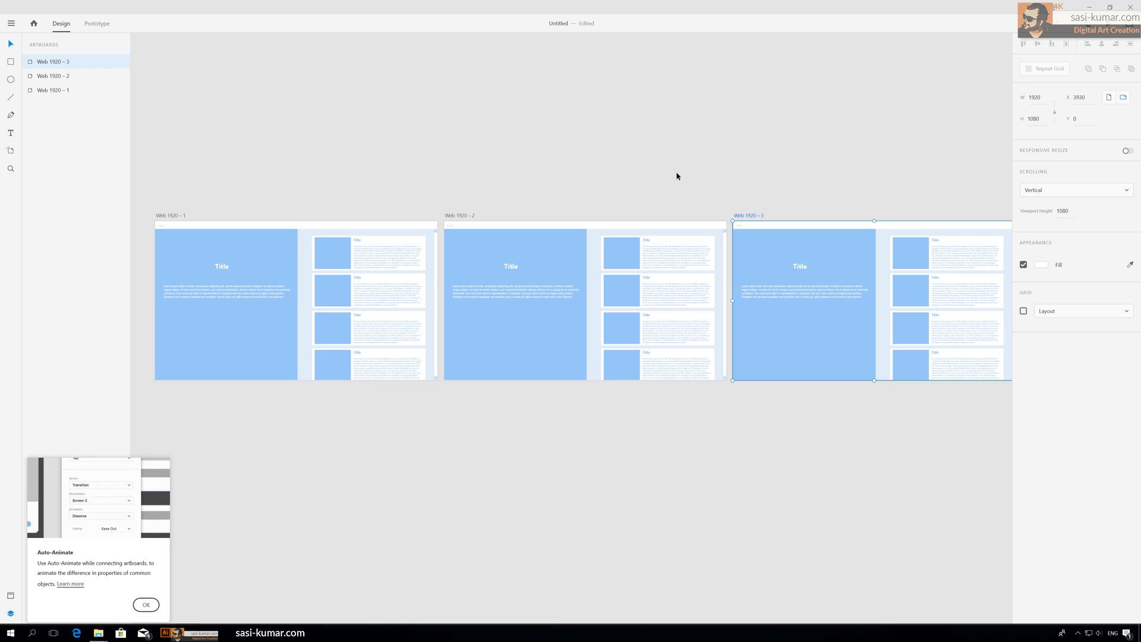
Step: Delete two of the stacked scrollbar thumbs on the first artboard, keeping one
{"action": "left_click", "coordinate": [657, 163]}
{"action": "key", "text": "ctrl+minus"}
{"action": "key", "text": "ctrl+minus"}
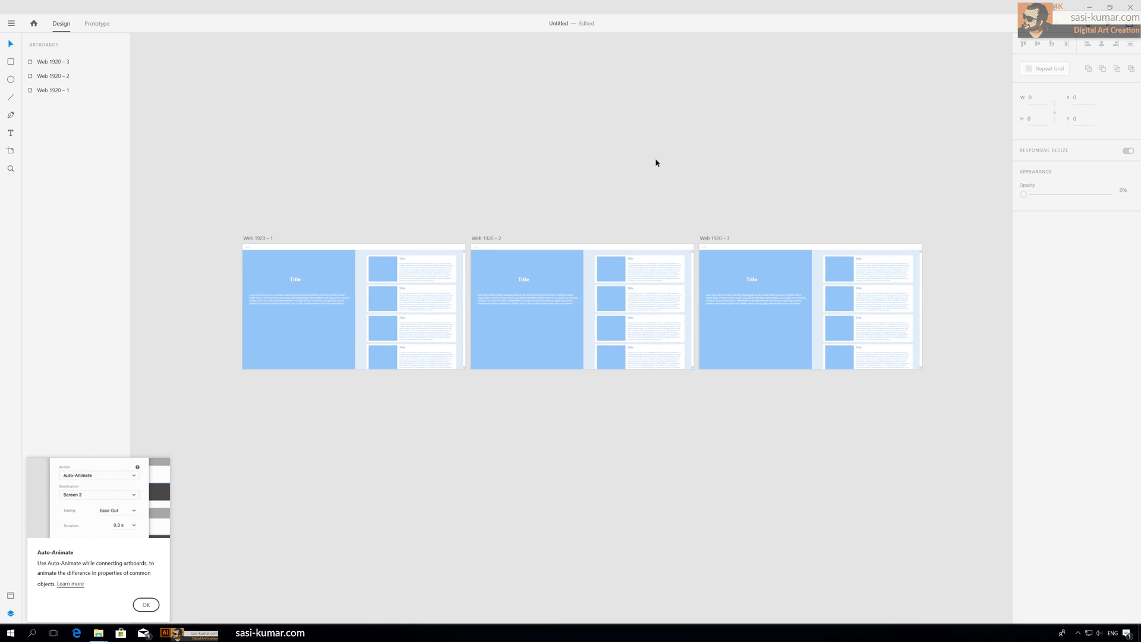
{"action": "key", "text": "ctrl+plus"}
{"action": "key", "text": "ctrl+plus"}
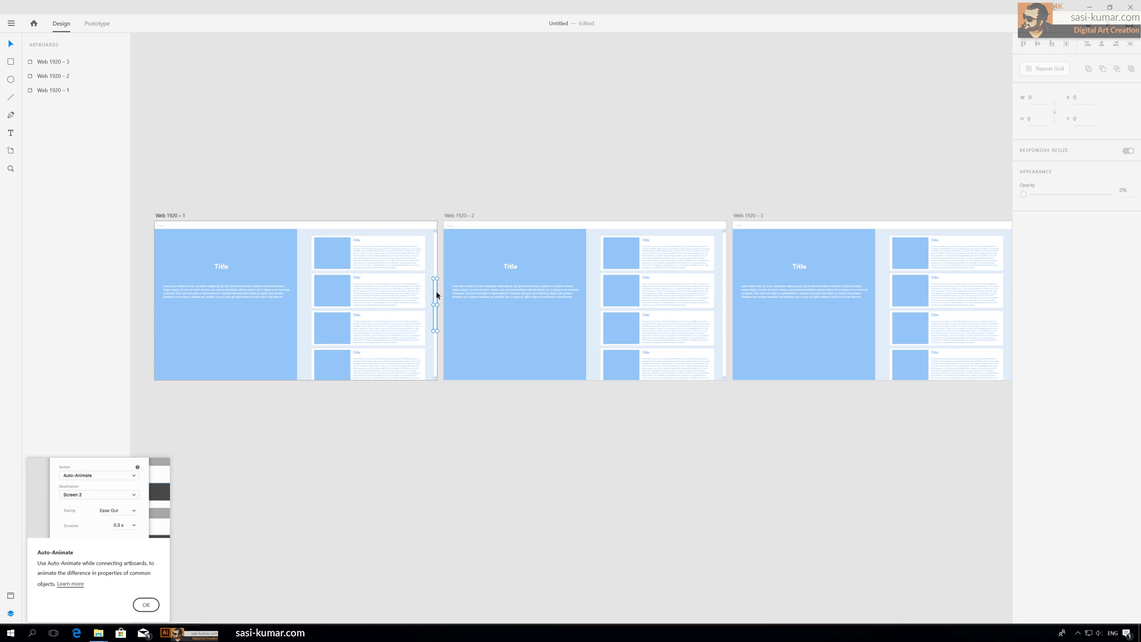
{"action": "left_click", "coordinate": [437, 296]}
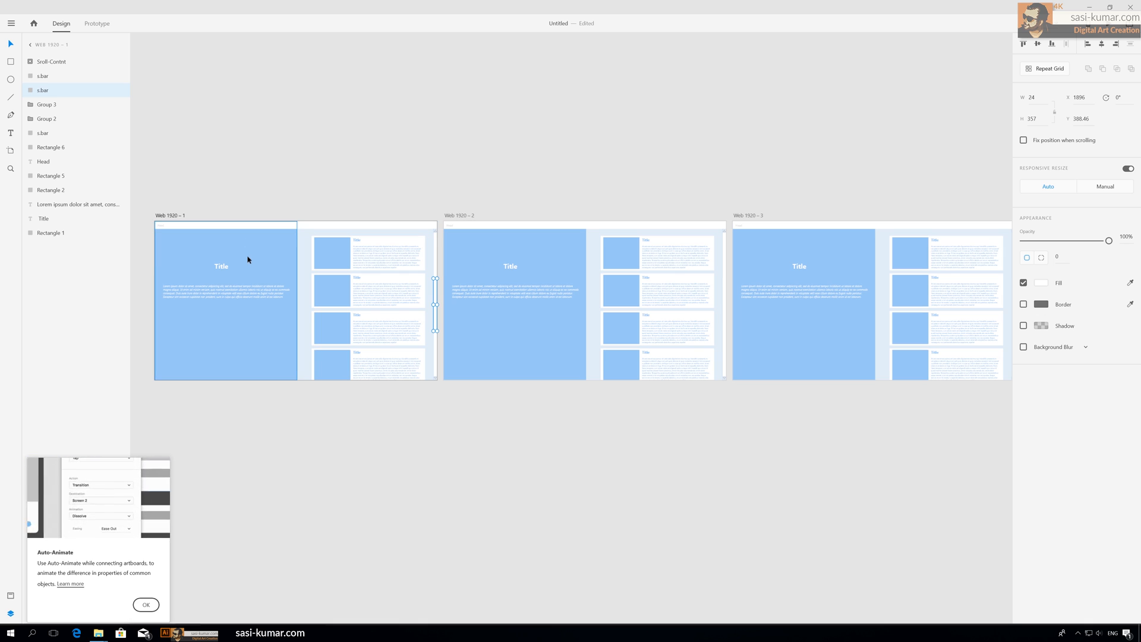
{"action": "left_click", "coordinate": [380, 173]}
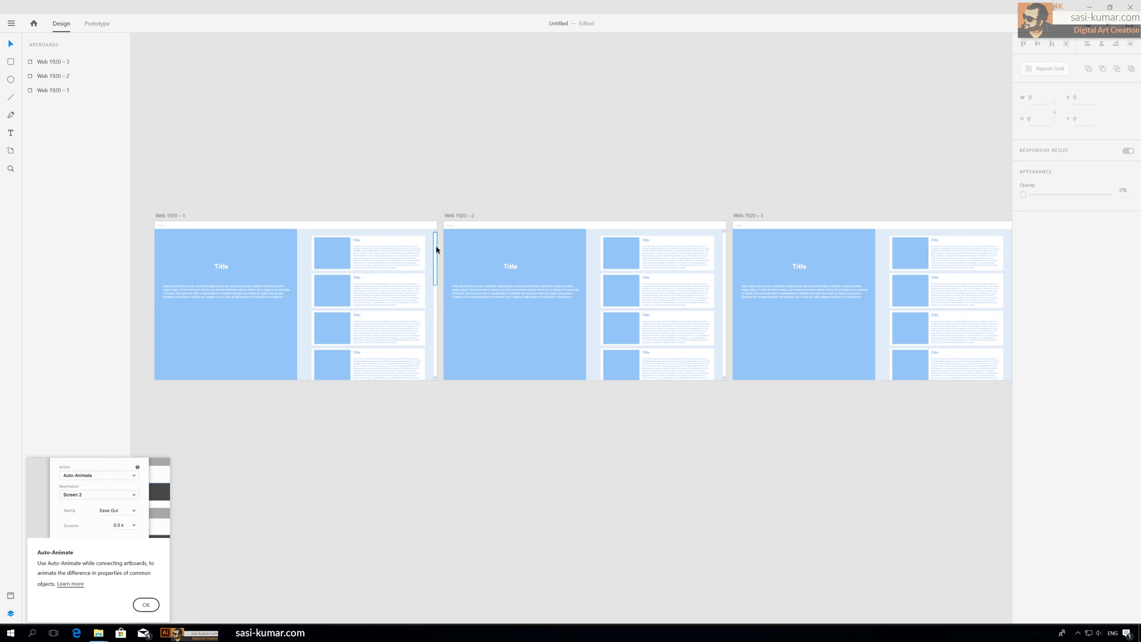
{"action": "left_click", "coordinate": [437, 298]}
{"action": "key", "text": "Delete"}
{"action": "left_click", "coordinate": [436, 349]}
{"action": "key", "text": "Delete"}
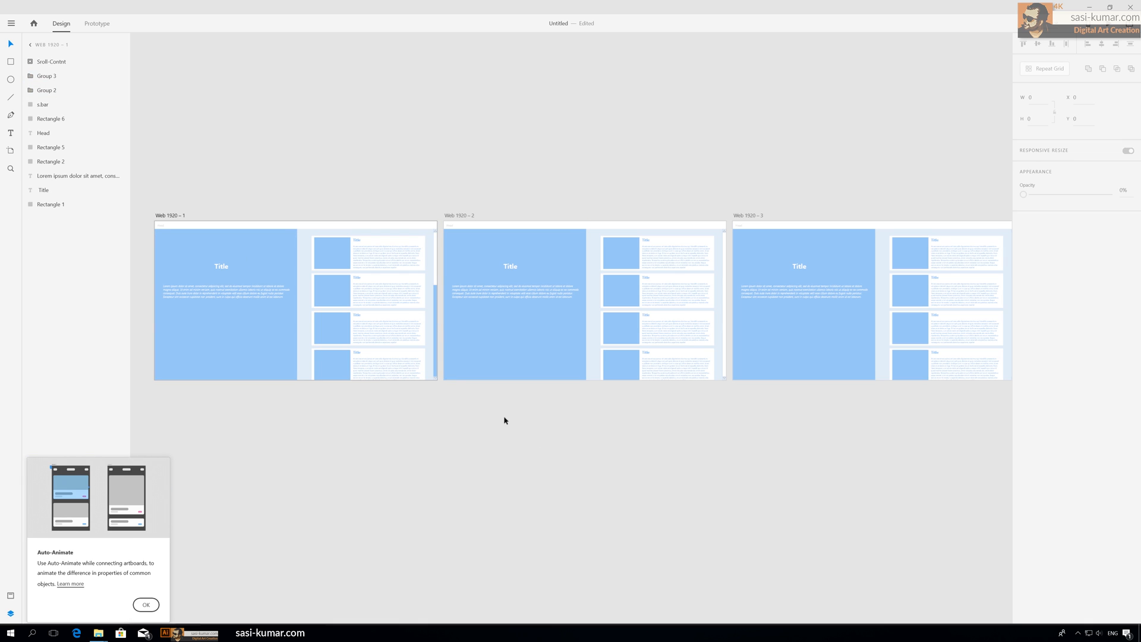
{"action": "left_click", "coordinate": [578, 450]}
Step: Delete the top scrollbar thumb on the second artboard
{"action": "left_click", "coordinate": [724, 252]}
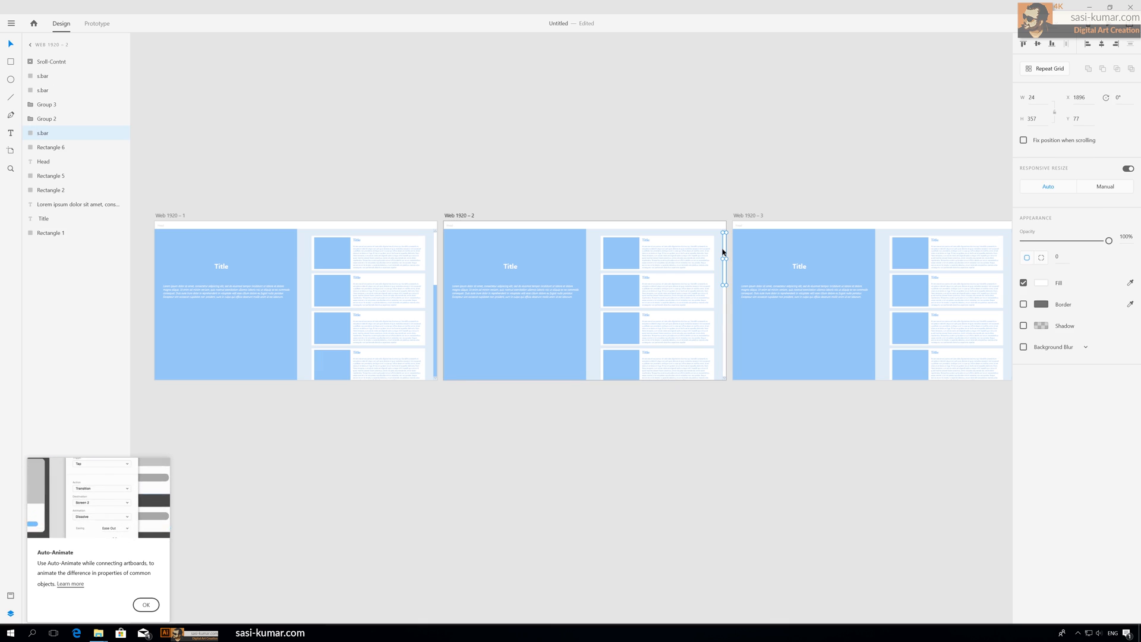
{"action": "key", "text": "Delete"}
{"action": "left_click", "coordinate": [848, 464]}
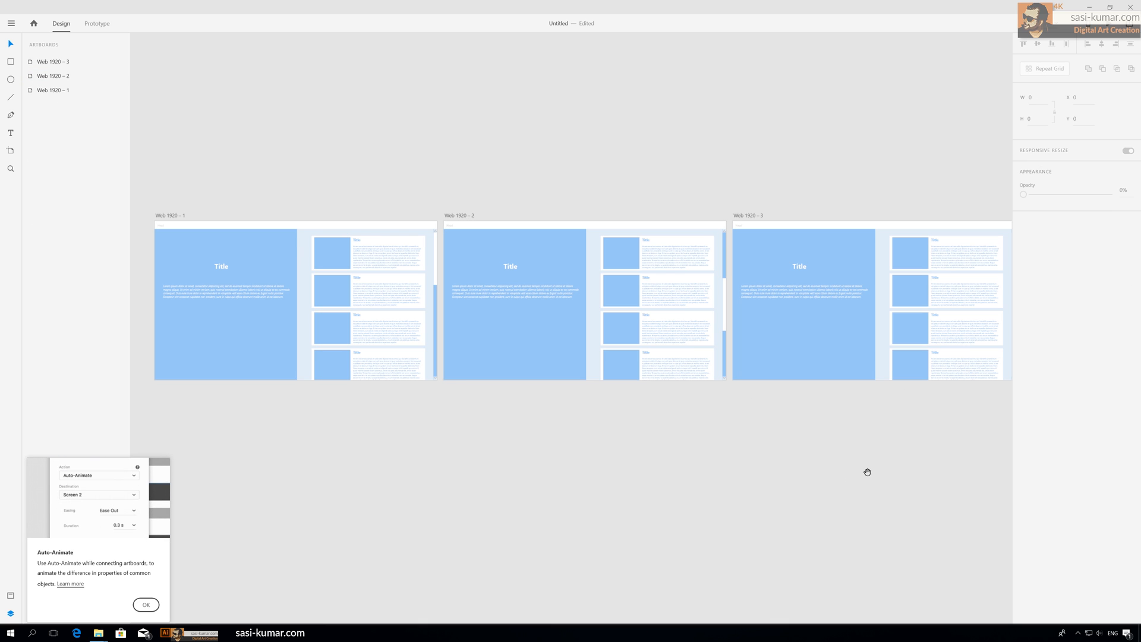
Step: Delete two of the scrollbar thumbs on the third artboard
{"action": "scroll", "coordinate": [780, 359], "scroll_direction": "right", "scroll_amount": 3}
{"action": "left_click", "coordinate": [828, 251]}
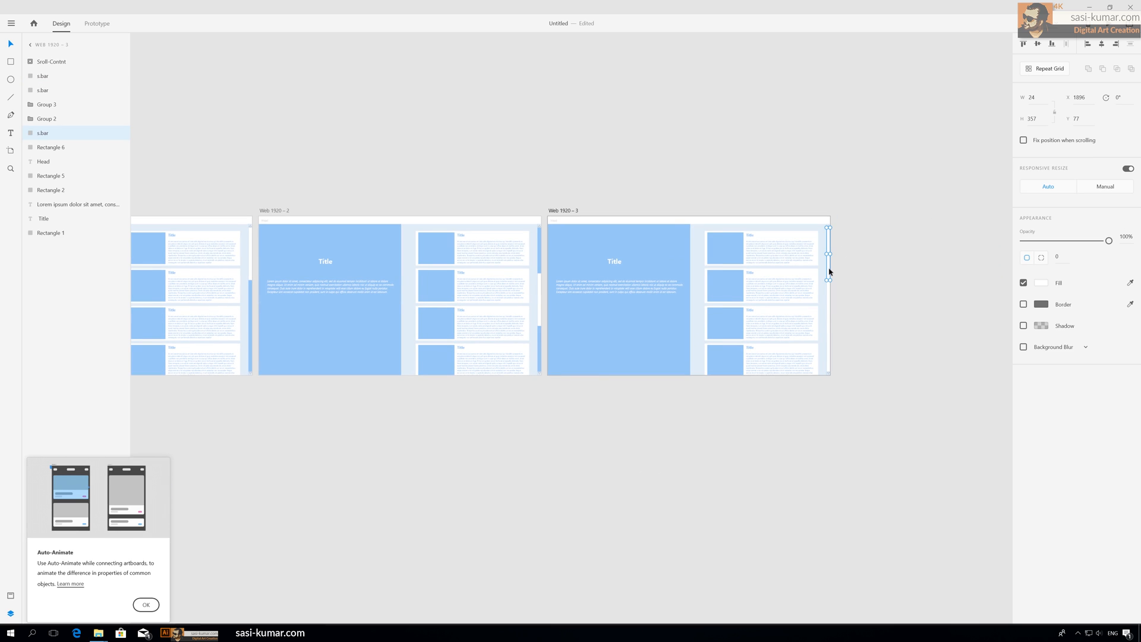
{"action": "key", "text": "Delete"}
{"action": "left_click", "coordinate": [829, 302]}
{"action": "key", "text": "Delete"}
{"action": "left_click", "coordinate": [864, 306]}
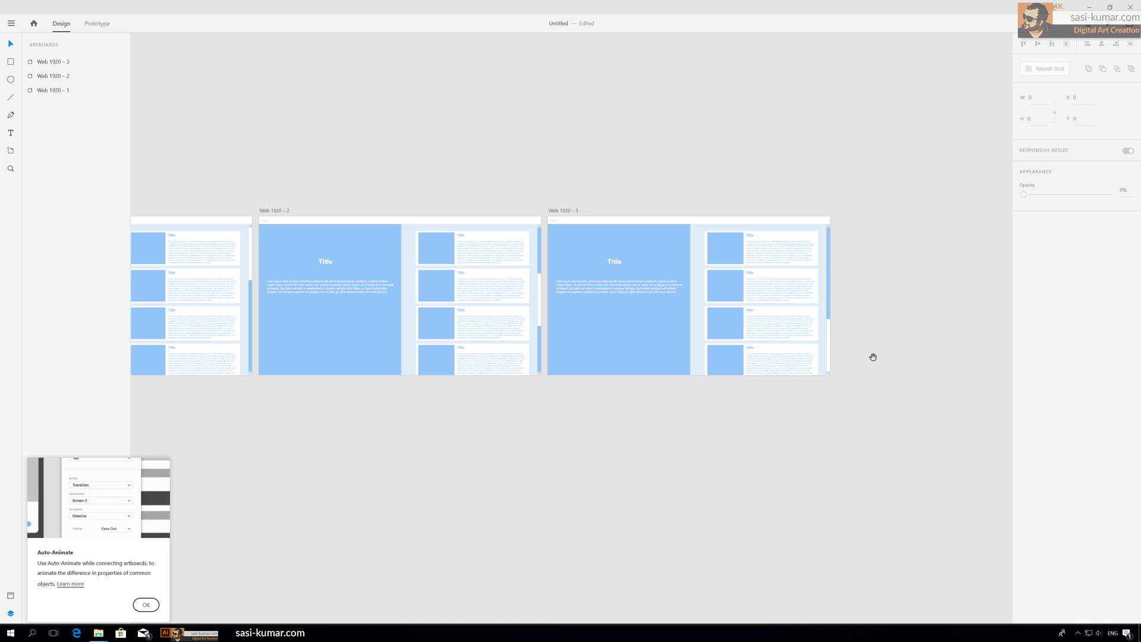
Step: Move the card group inside the second artboard's scroll mask upward to a Y of -912
{"action": "scroll", "coordinate": [951, 351], "scroll_direction": "left", "scroll_amount": 2}
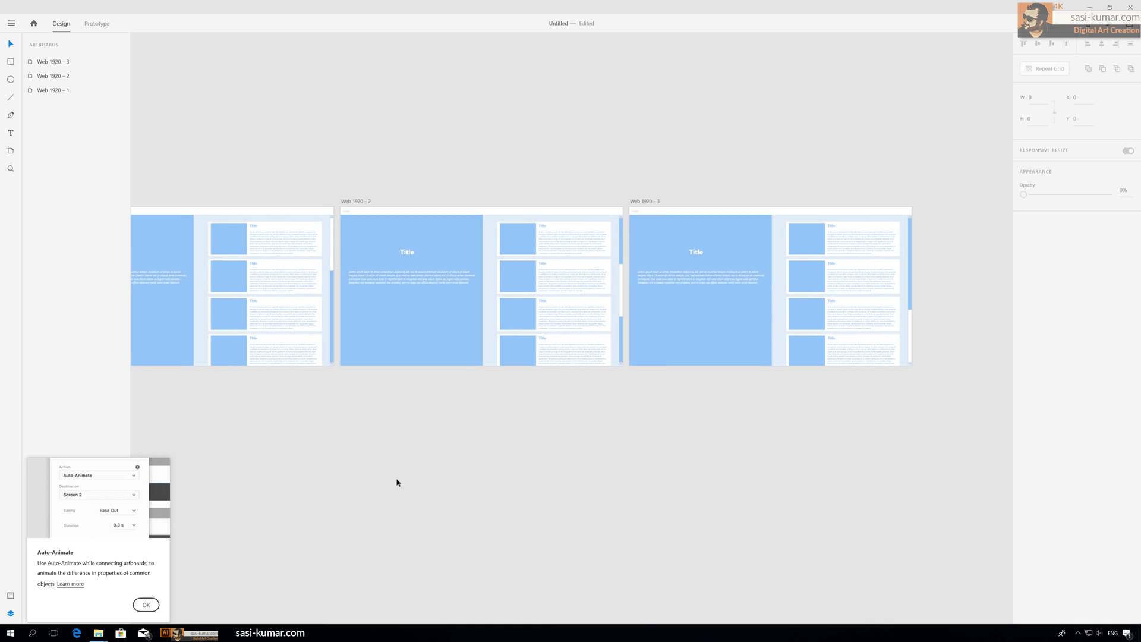
{"action": "scroll", "coordinate": [484, 472], "scroll_direction": "left", "scroll_amount": 2}
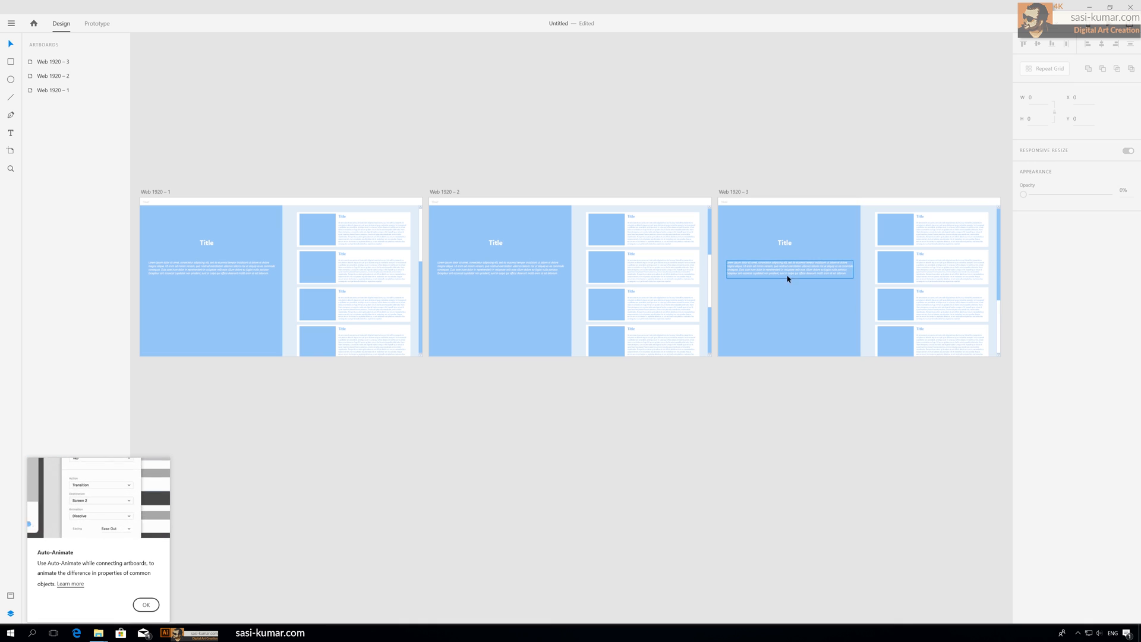
{"action": "scroll", "coordinate": [614, 446], "scroll_direction": "right", "scroll_amount": 2}
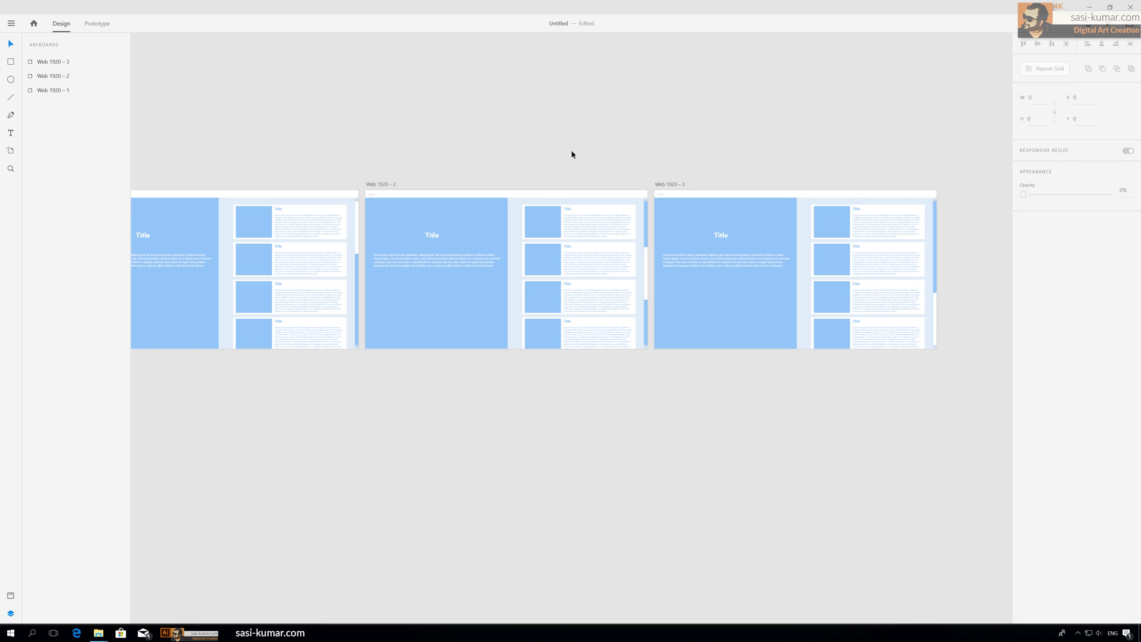
{"action": "left_click", "coordinate": [596, 212]}
{"action": "double_click", "coordinate": [596, 219]}
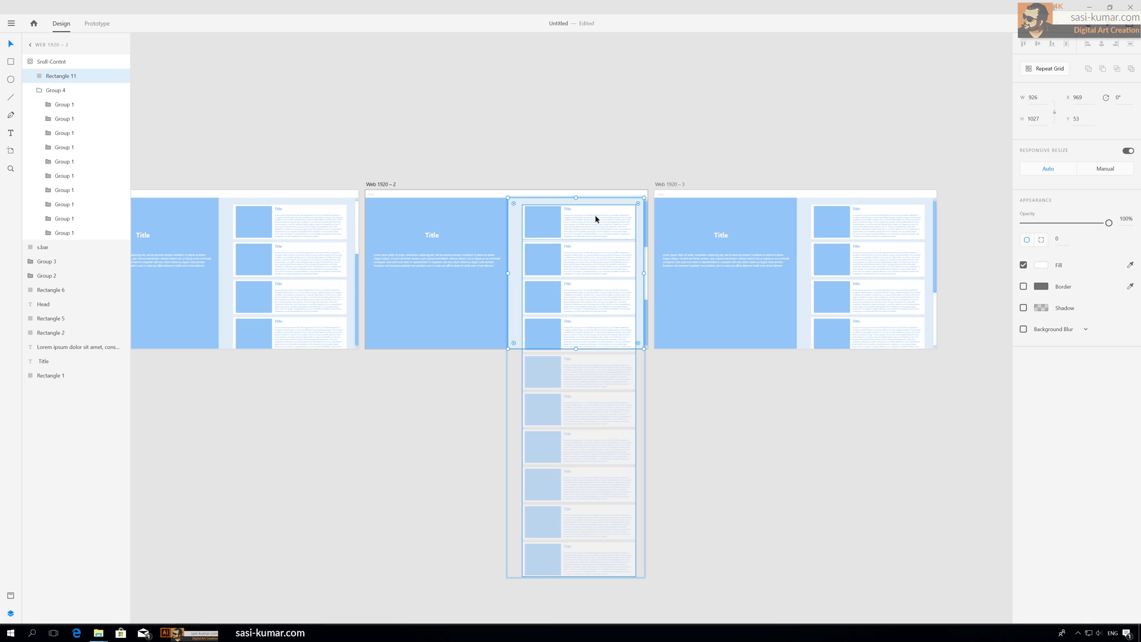
{"action": "left_click", "coordinate": [651, 311]}
{"action": "left_click", "coordinate": [605, 229]}
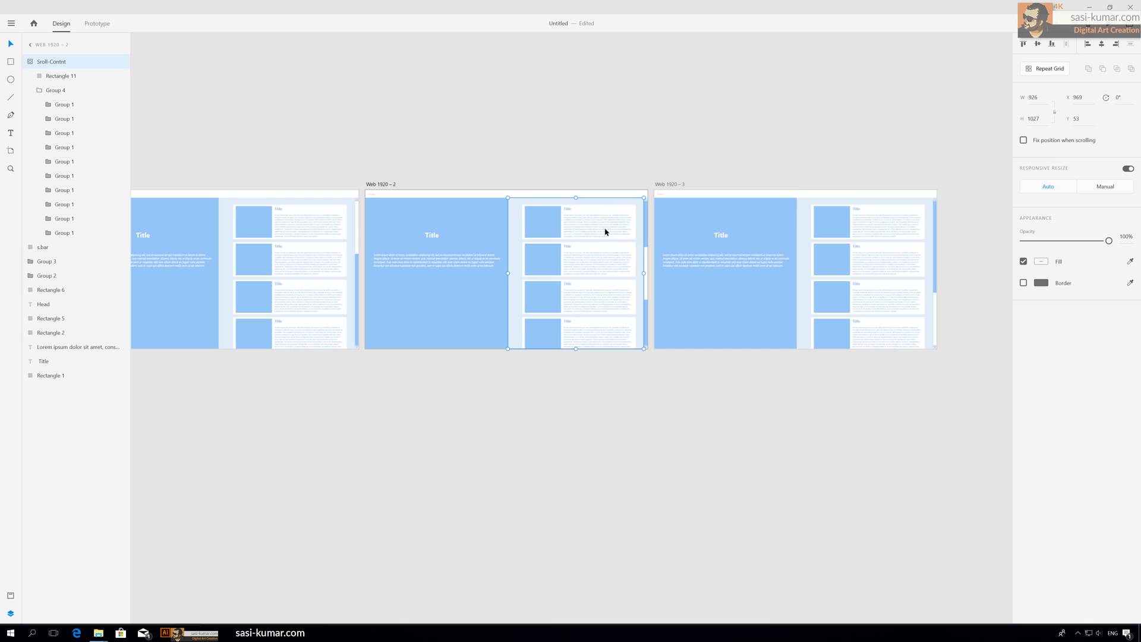
{"action": "double_click", "coordinate": [605, 229]}
{"action": "left_click", "coordinate": [599, 235]}
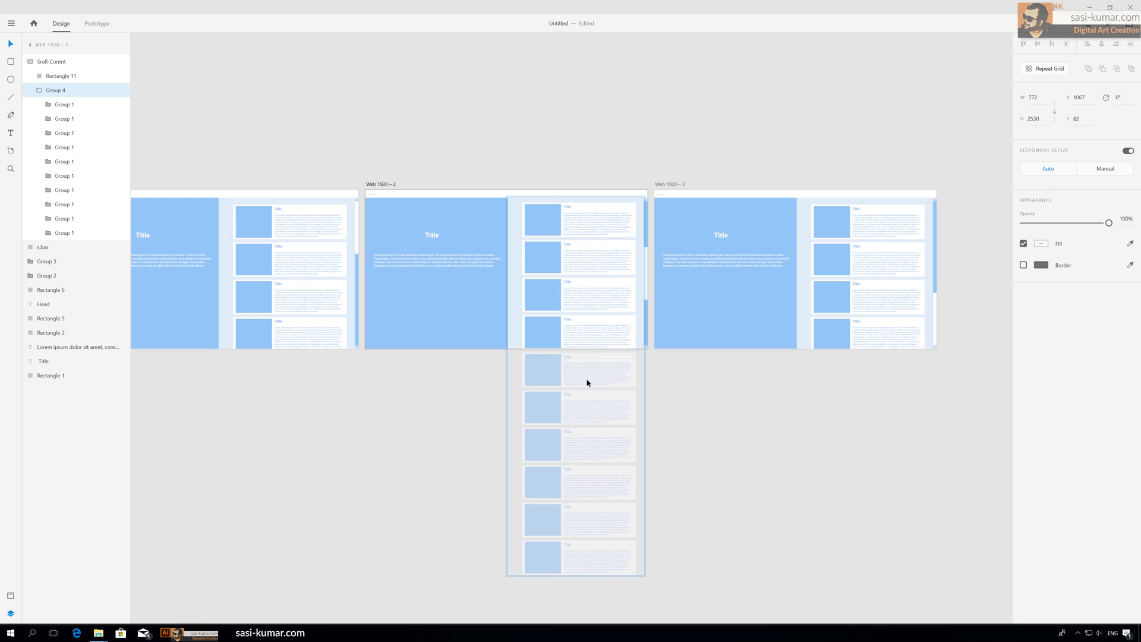
{"action": "scroll", "coordinate": [587, 381], "scroll_direction": "down", "scroll_amount": 2}
{"action": "left_click_drag", "start_coordinate": [587, 369], "coordinate": [581, 266]}
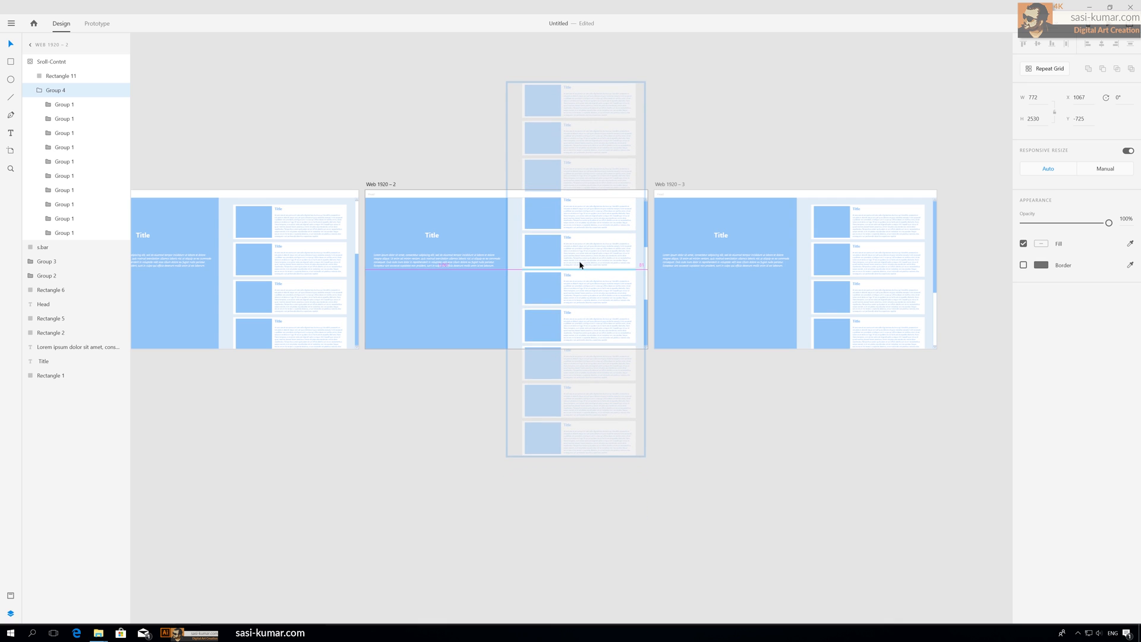
{"action": "left_click_drag", "start_coordinate": [581, 265], "coordinate": [580, 254]}
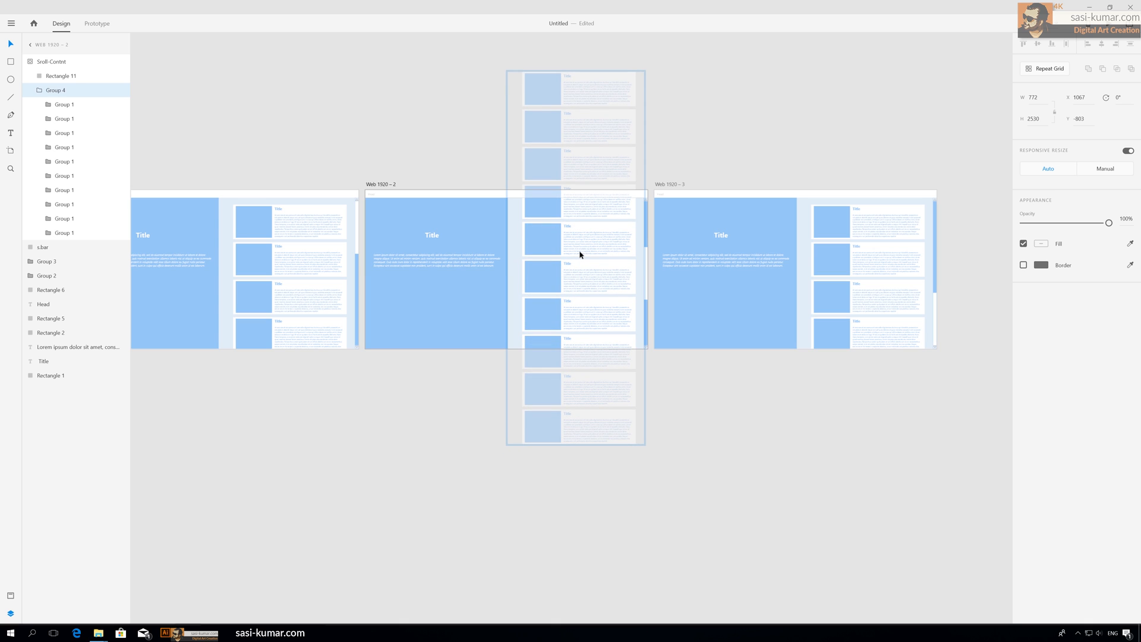
{"action": "left_click", "coordinate": [581, 253]}
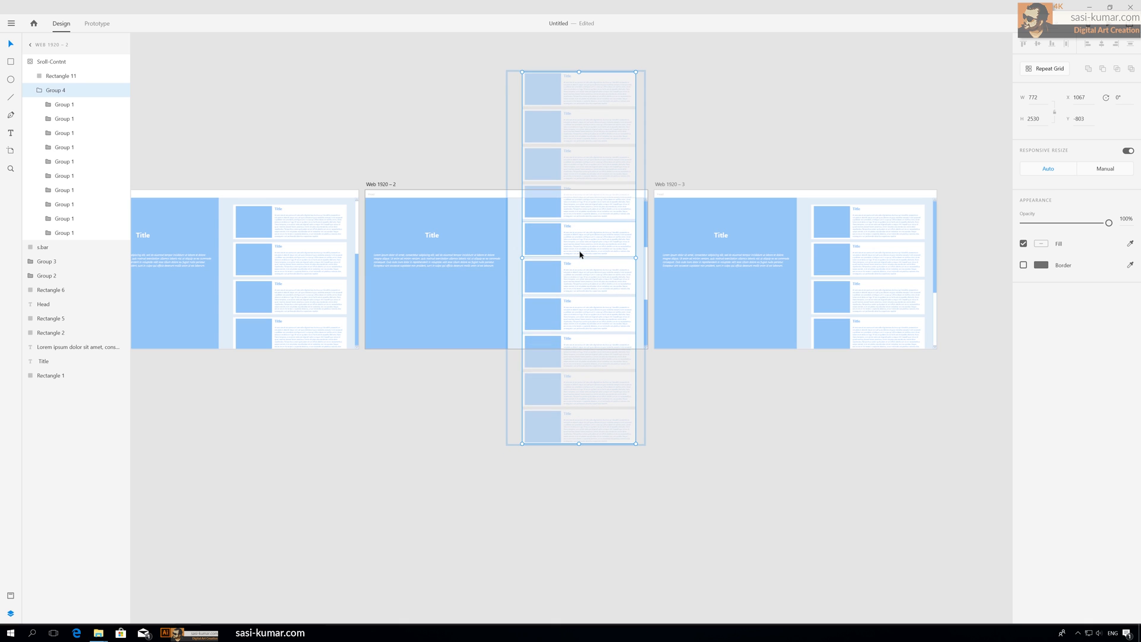
{"action": "left_click_drag", "start_coordinate": [583, 247], "coordinate": [583, 233]}
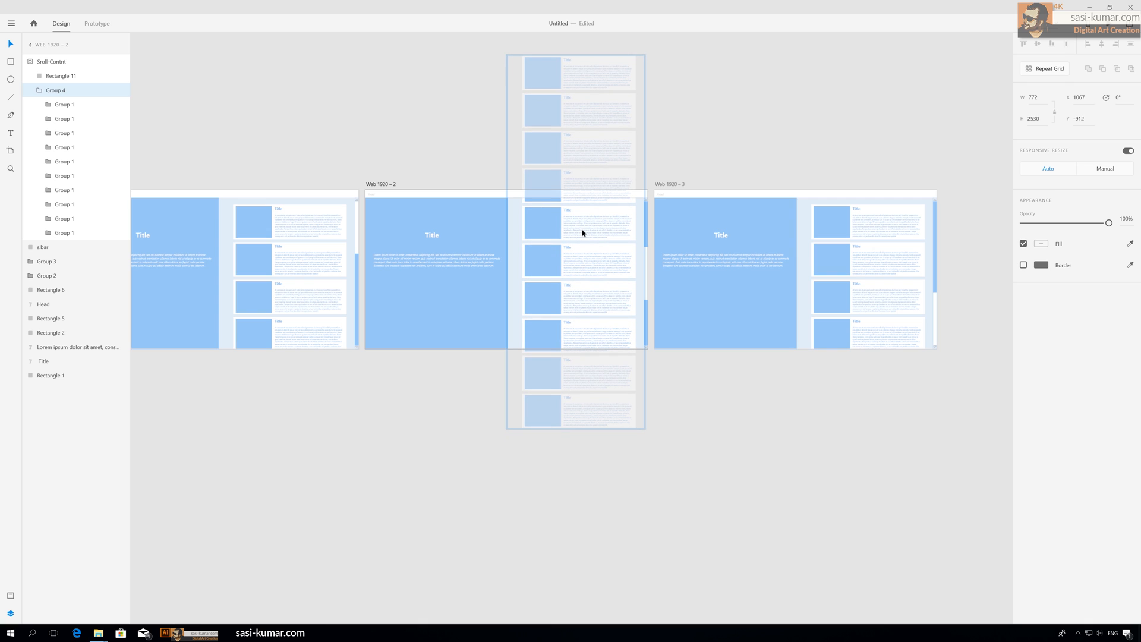
{"action": "left_click_drag", "start_coordinate": [583, 233], "coordinate": [580, 232]}
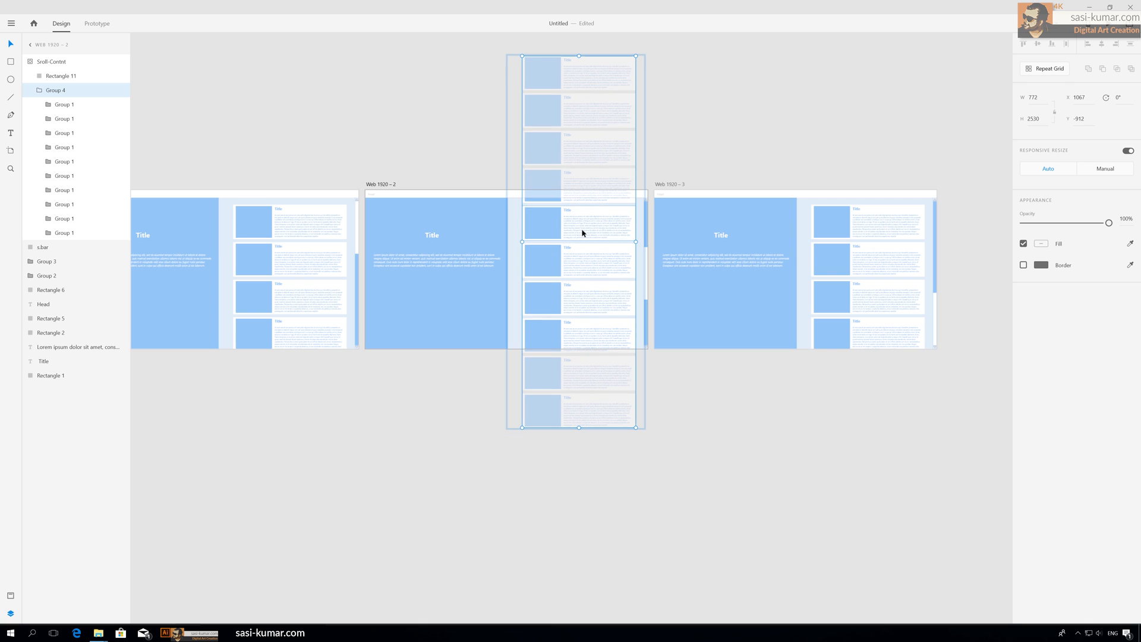
{"action": "left_click", "coordinate": [772, 117]}
Step: Move the card group inside the third artboard's scroll mask upward to a Y of -1466
{"action": "left_click_drag", "start_coordinate": [746, 107], "coordinate": [666, 94]}
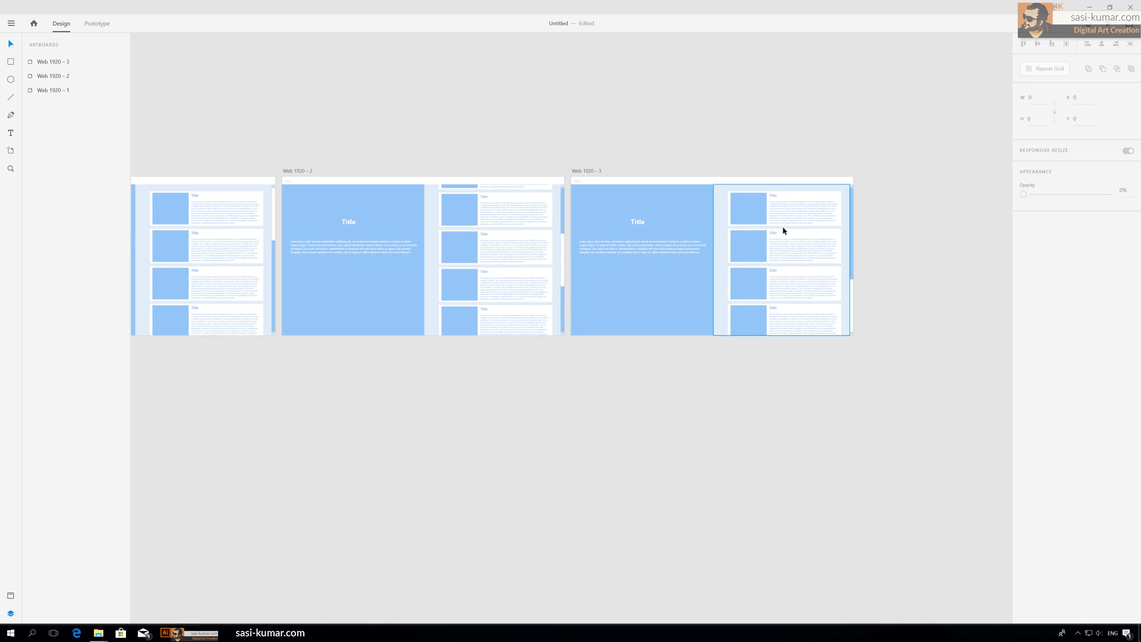
{"action": "left_click", "coordinate": [783, 221]}
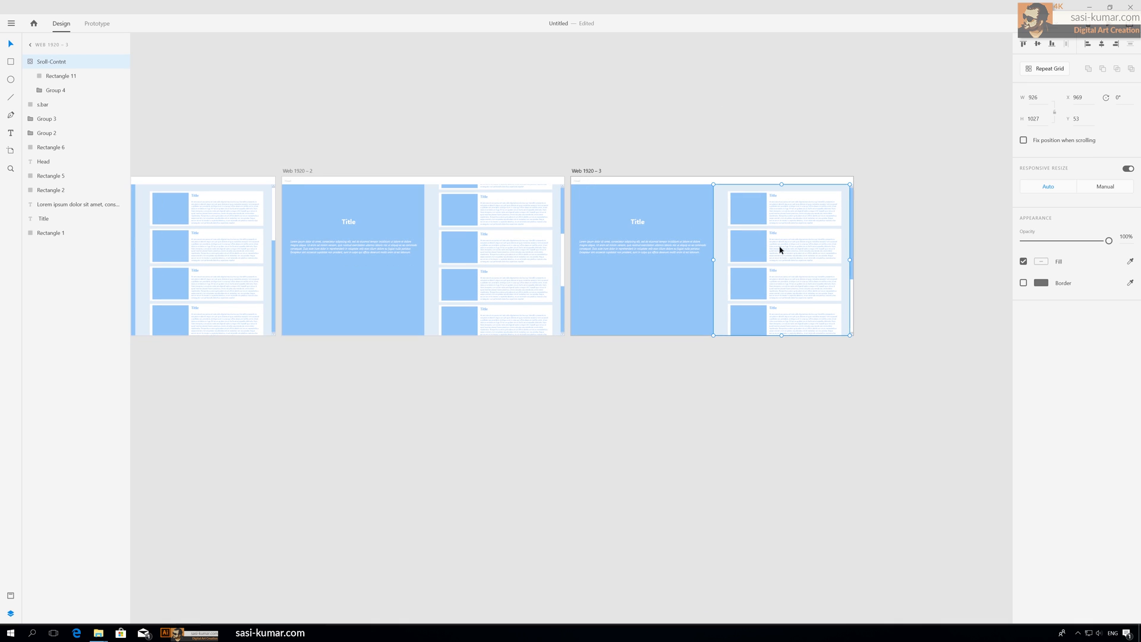
{"action": "double_click", "coordinate": [790, 219]}
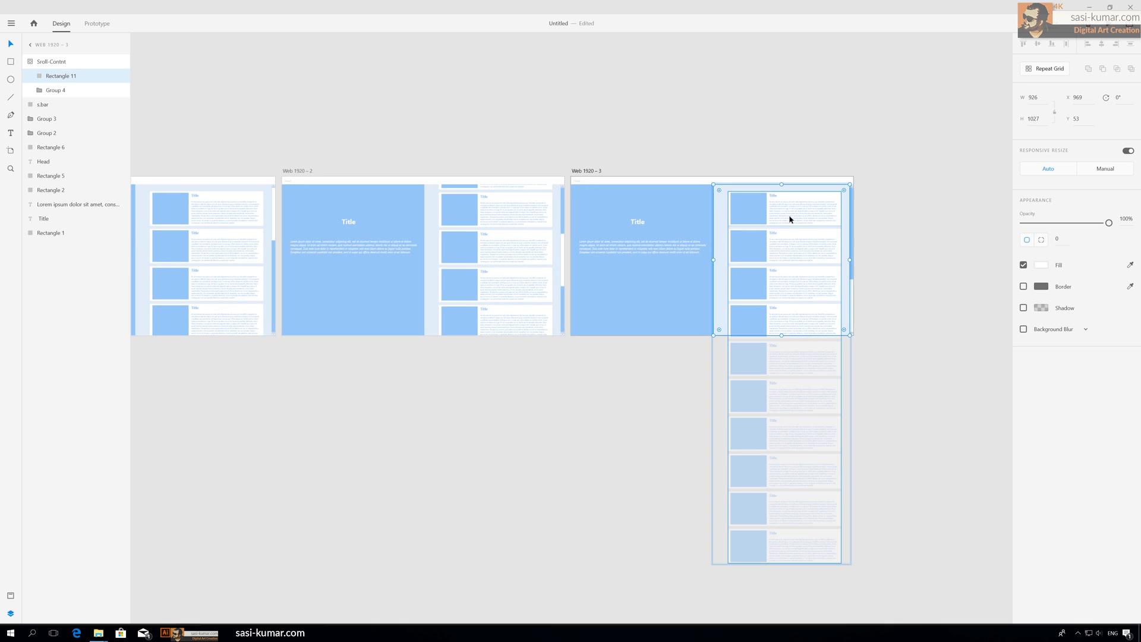
{"action": "left_click", "coordinate": [792, 215]}
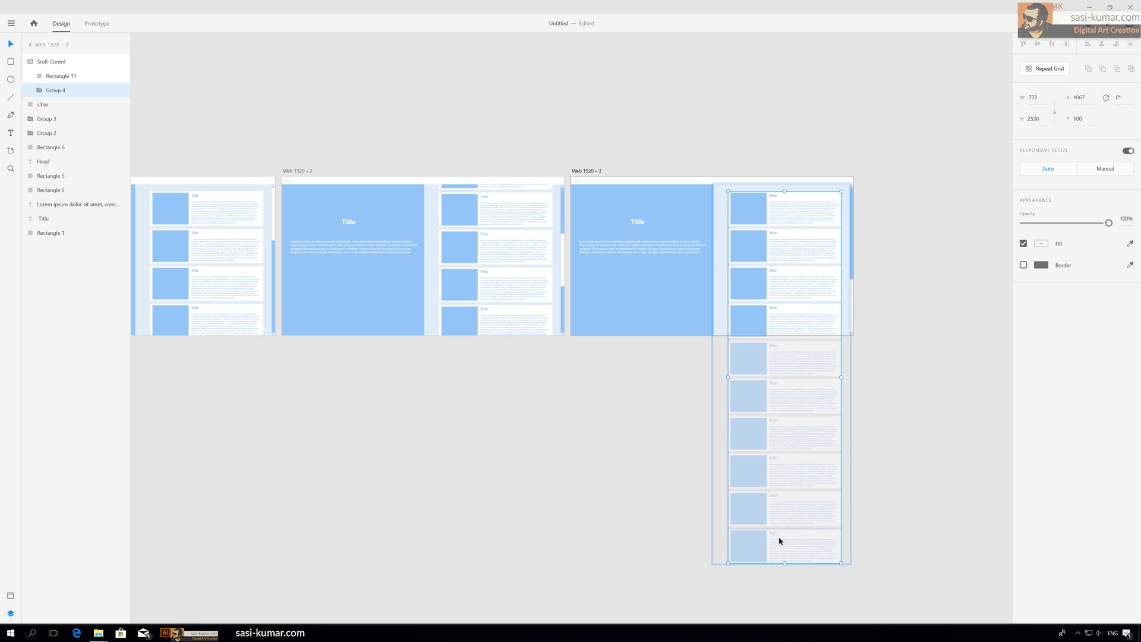
{"action": "left_click_drag", "start_coordinate": [779, 515], "coordinate": [766, 293]}
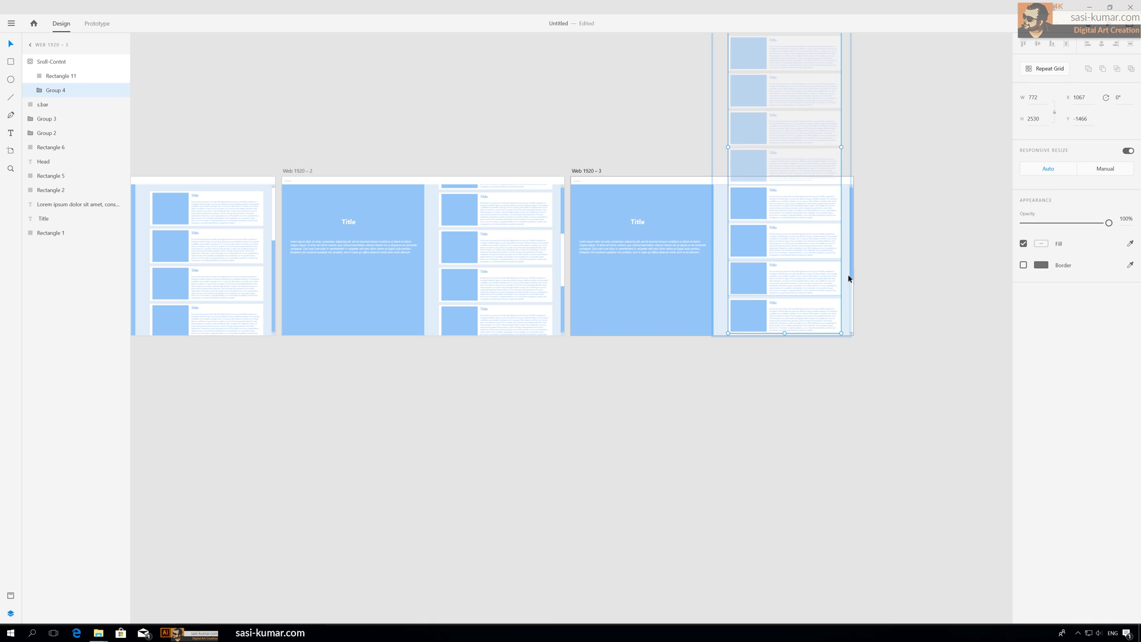
{"action": "left_click", "coordinate": [882, 234]}
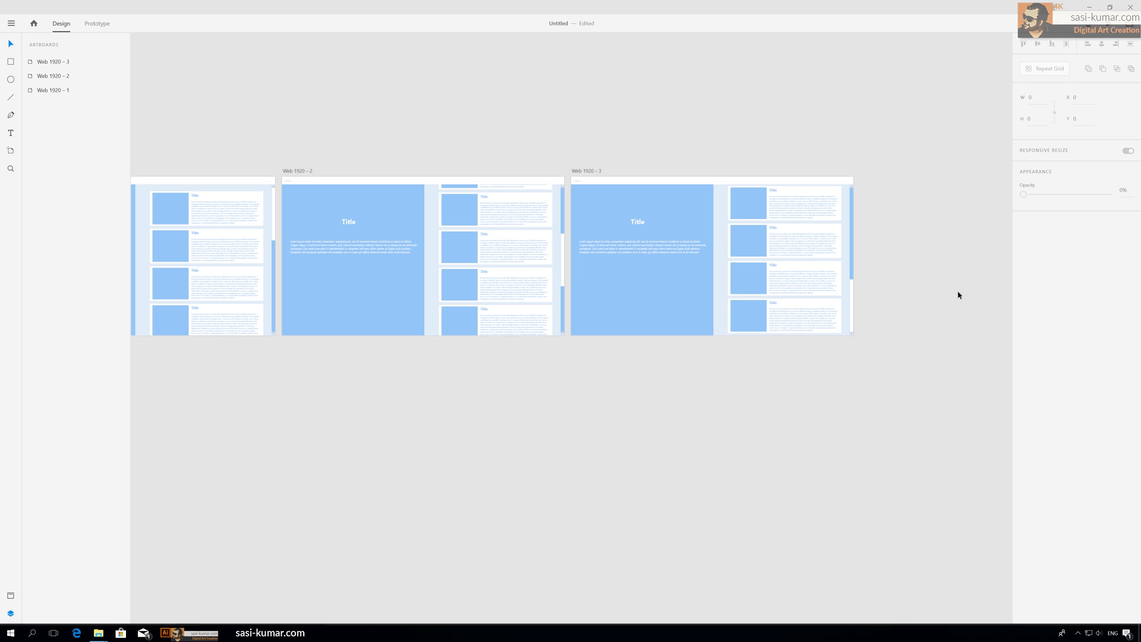
Step: Inspect the scrollbar and scroll content groups on each of the three artboards
{"action": "scroll", "coordinate": [770, 416], "scroll_direction": "left", "scroll_amount": 2}
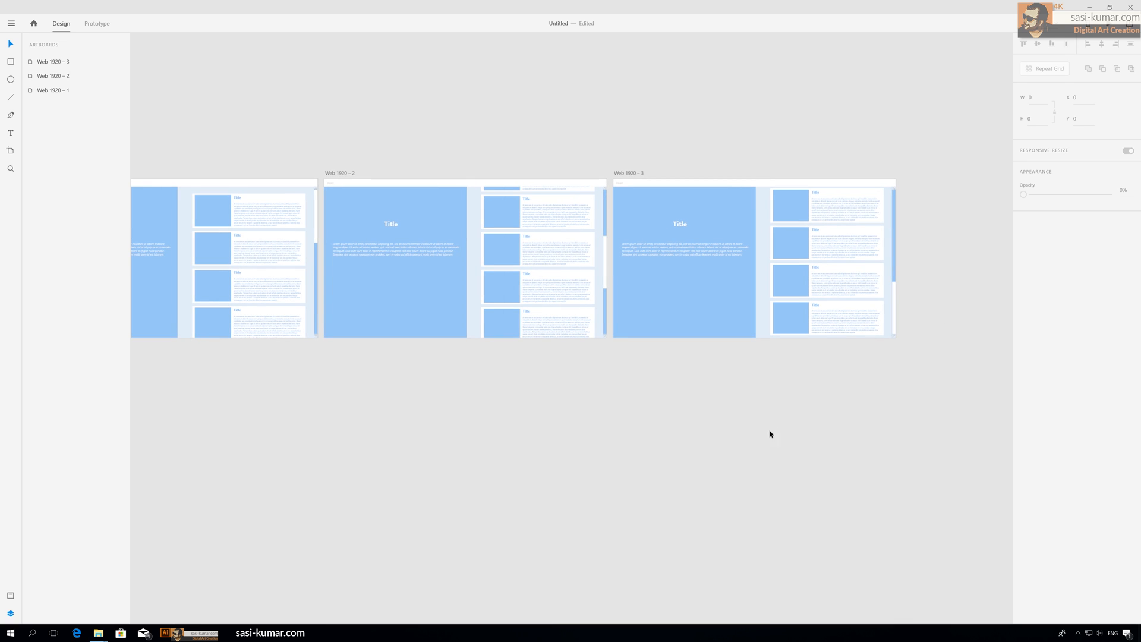
{"action": "left_click", "coordinate": [315, 206]}
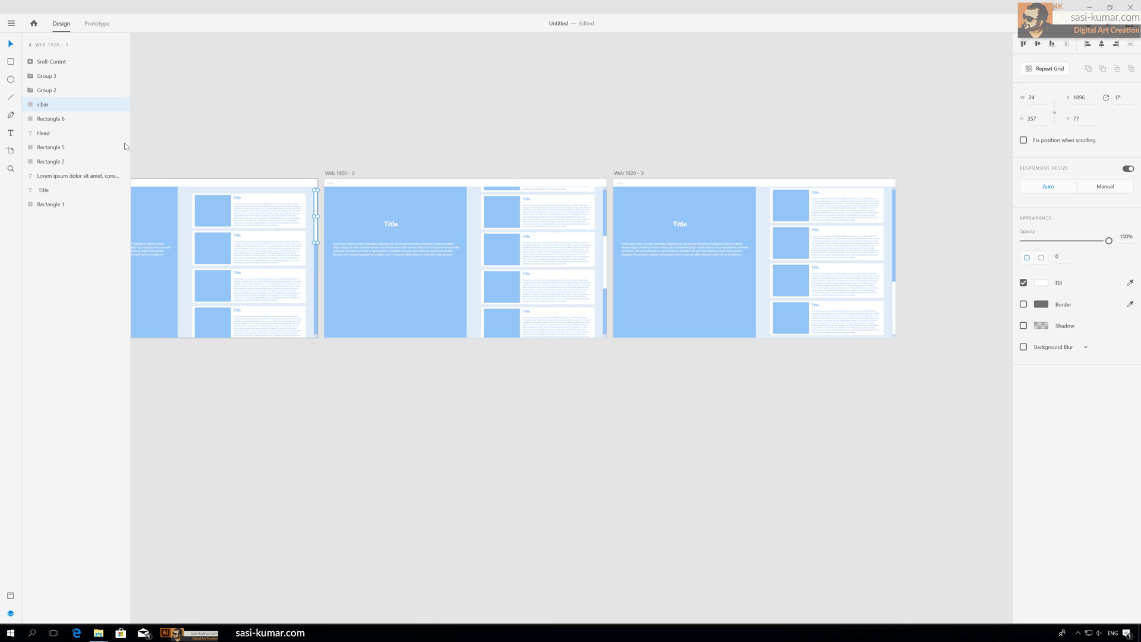
{"action": "left_click", "coordinate": [605, 262]}
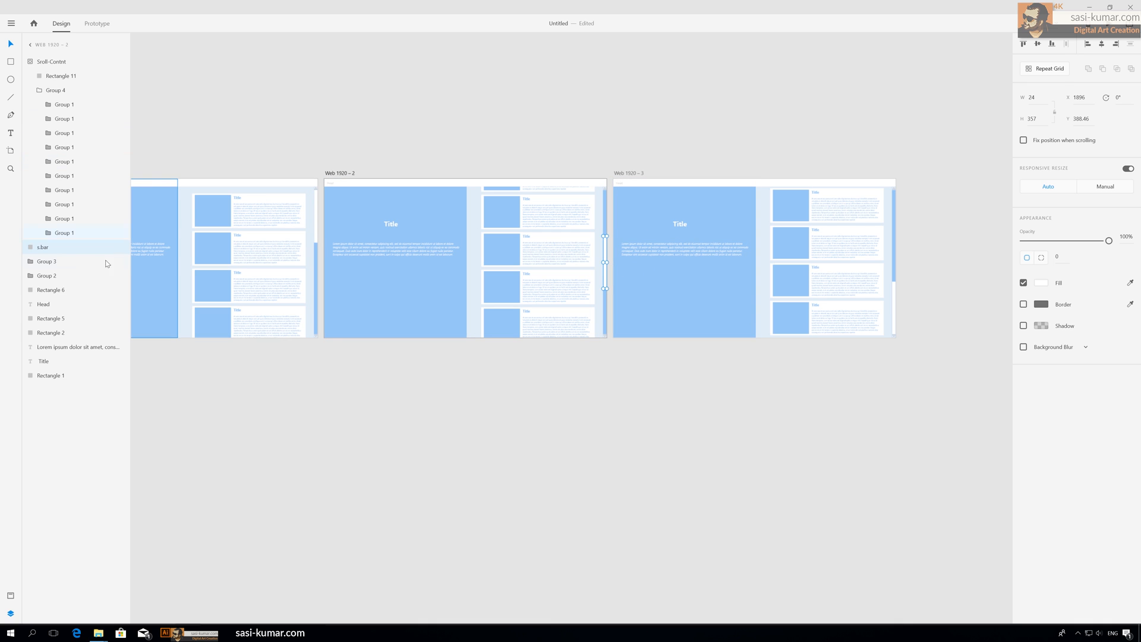
{"action": "left_click", "coordinate": [894, 291]}
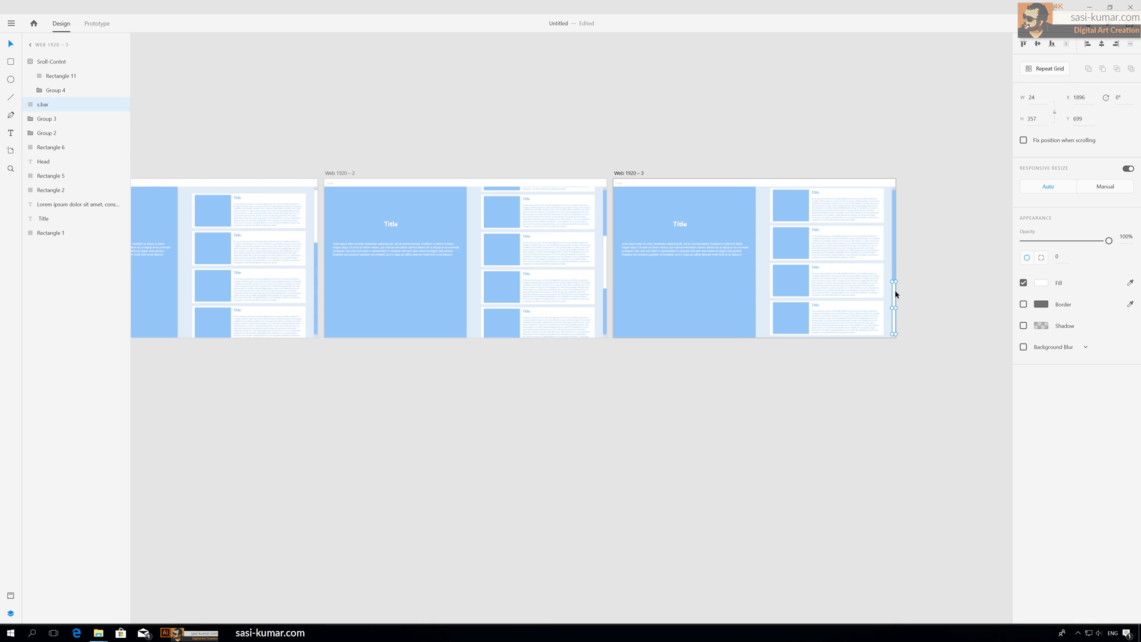
{"action": "left_click", "coordinate": [838, 225]}
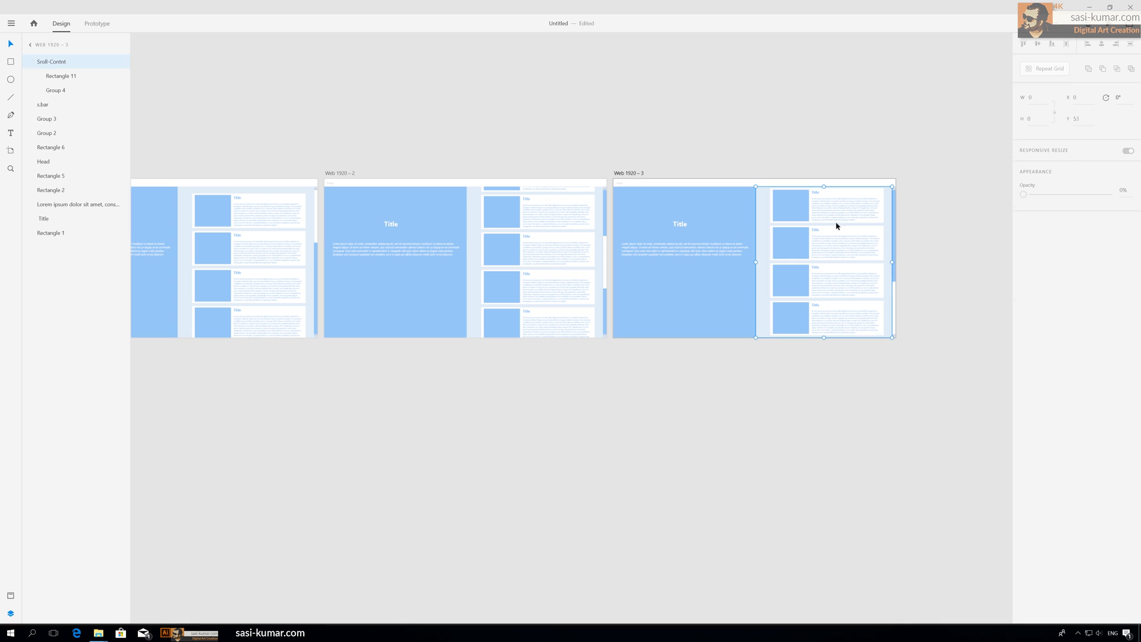
{"action": "left_click", "coordinate": [538, 232]}
{"action": "left_click", "coordinate": [252, 279]}
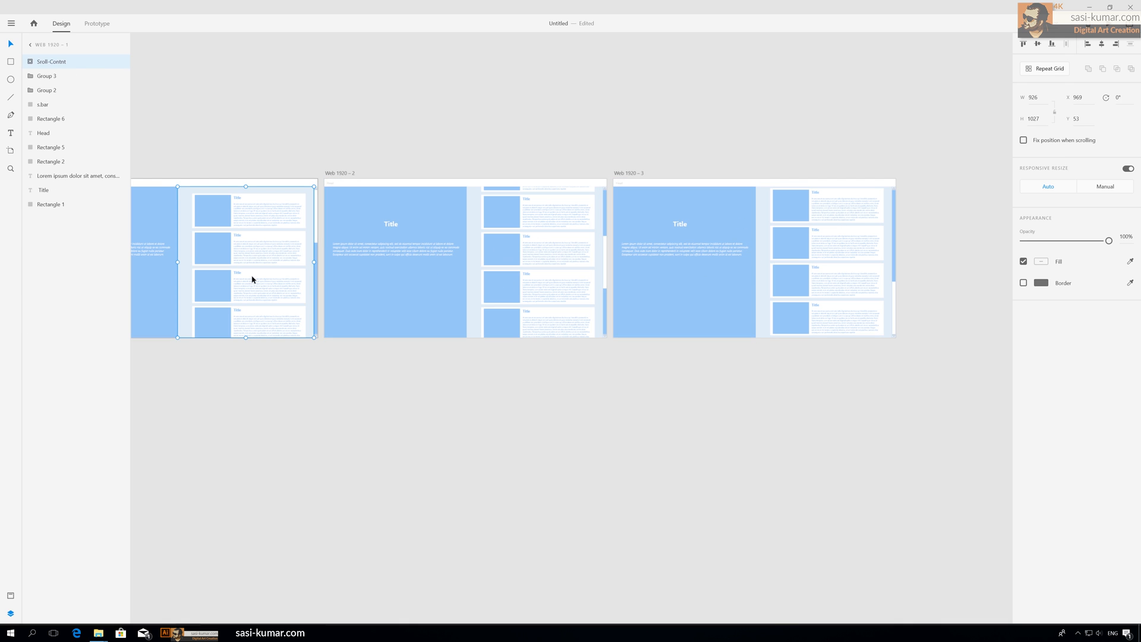
{"action": "left_click", "coordinate": [334, 89]}
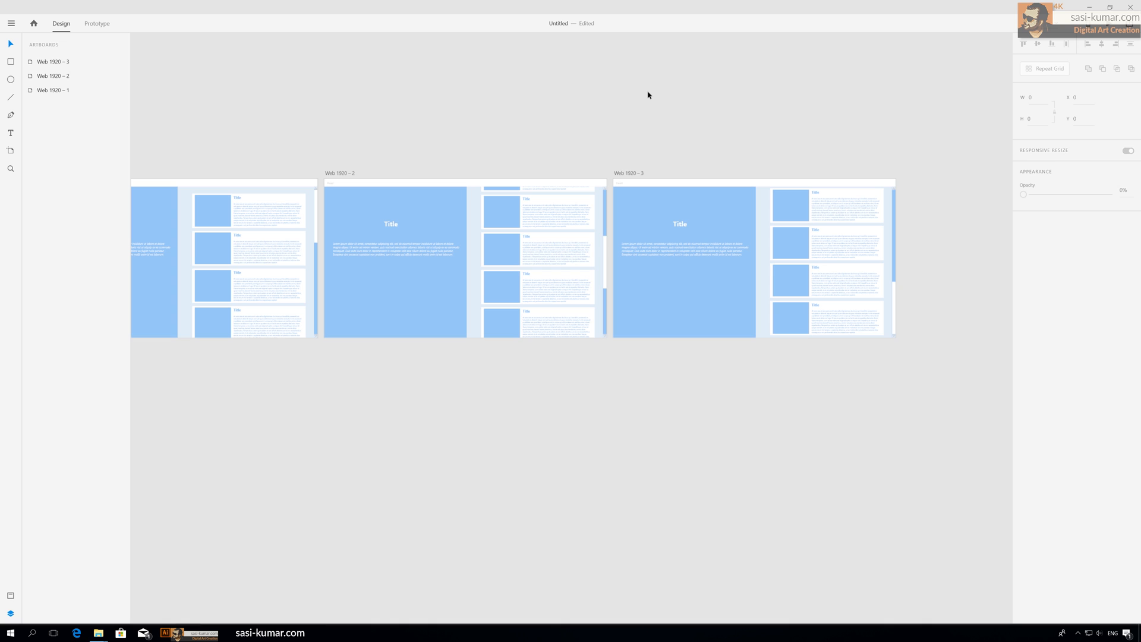
Step: Try to rename the small 24 px scroll-arrow group at the top of the first artboard's scrollbar
{"action": "scroll", "coordinate": [648, 95], "scroll_direction": "down", "scroll_amount": 3}
{"action": "scroll", "coordinate": [648, 95], "scroll_direction": "up", "scroll_amount": 3}
{"action": "left_click_drag", "start_coordinate": [472, 132], "coordinate": [510, 133]}
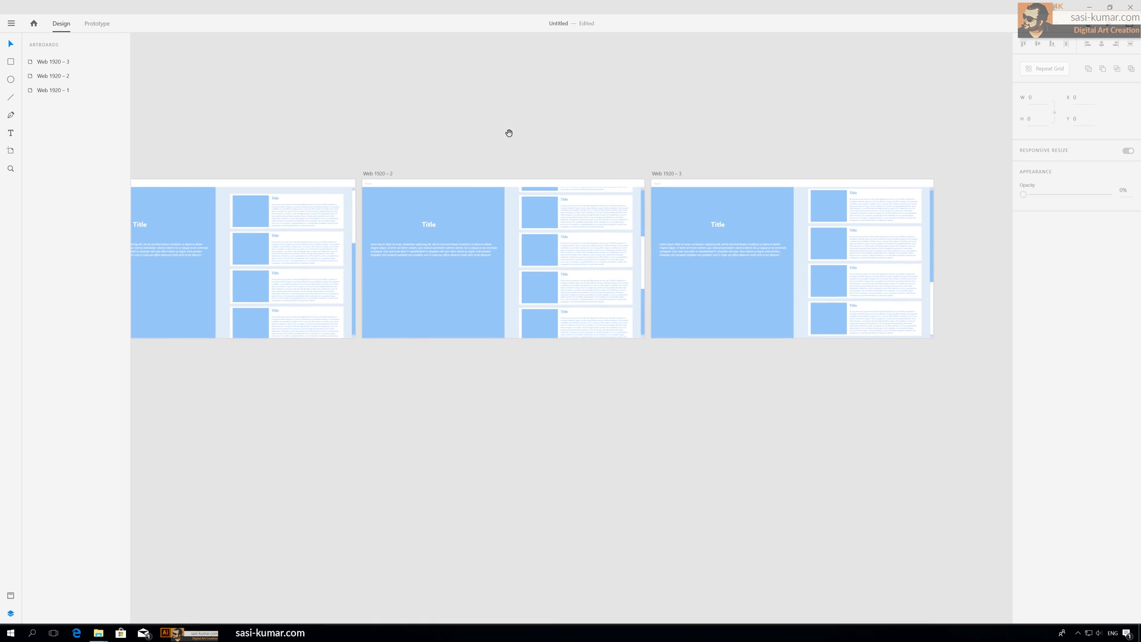
{"action": "left_click", "coordinate": [353, 189]}
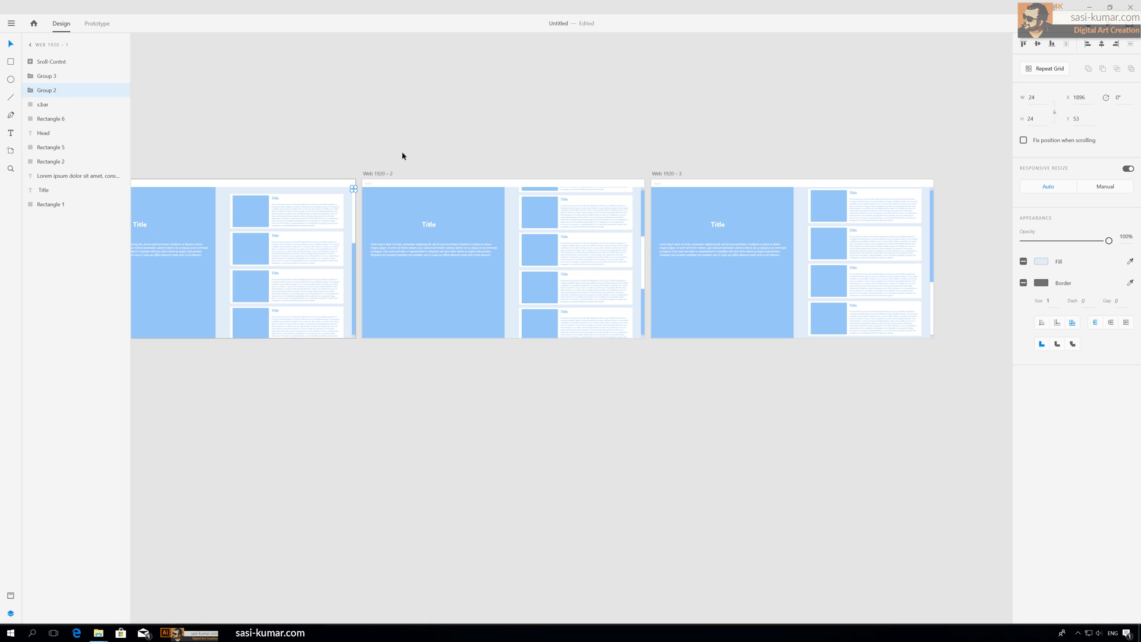
{"action": "key", "text": "ctrl+equal"}
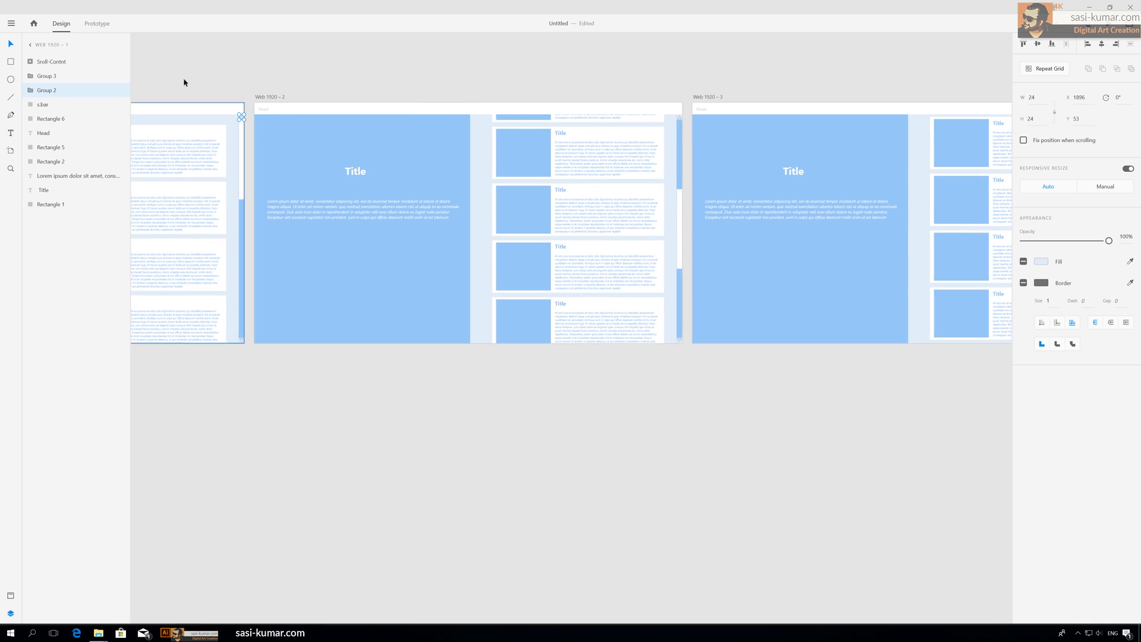
{"action": "double_click", "coordinate": [53, 90]}
{"action": "type", "text": "T"}
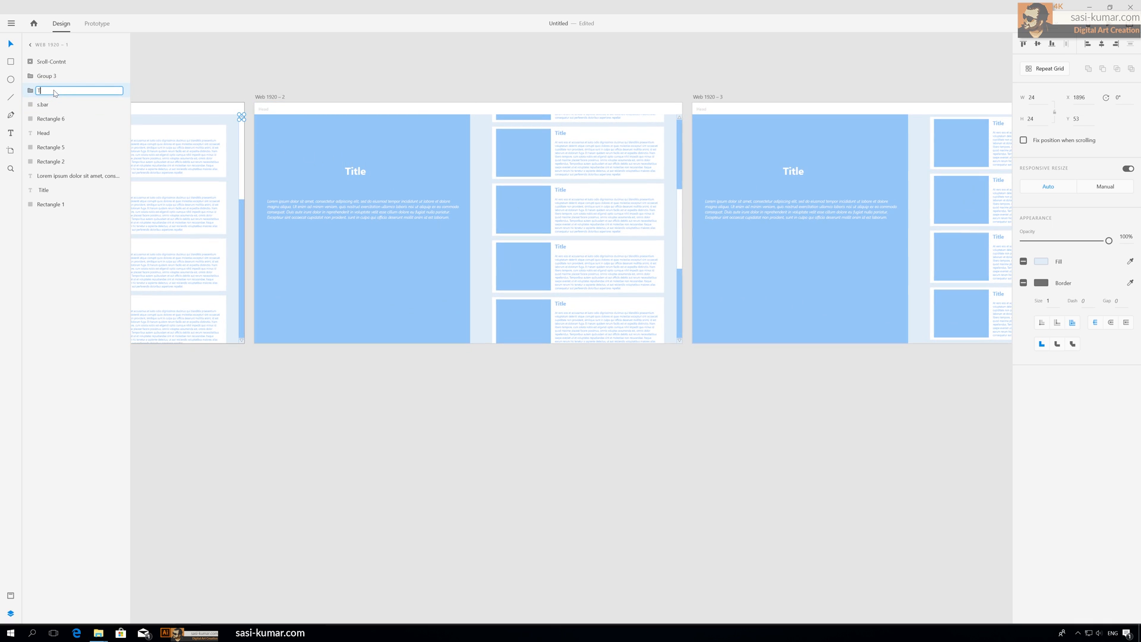
{"action": "type", "text": "op"}
{"action": "key", "text": "BackSpace"}
{"action": "key", "text": "BackSpace"}
{"action": "key", "text": "BackSpace"}
{"action": "type", "text": "uo"}
{"action": "key", "text": "BackSpace"}
{"action": "left_click", "coordinate": [297, 64]}
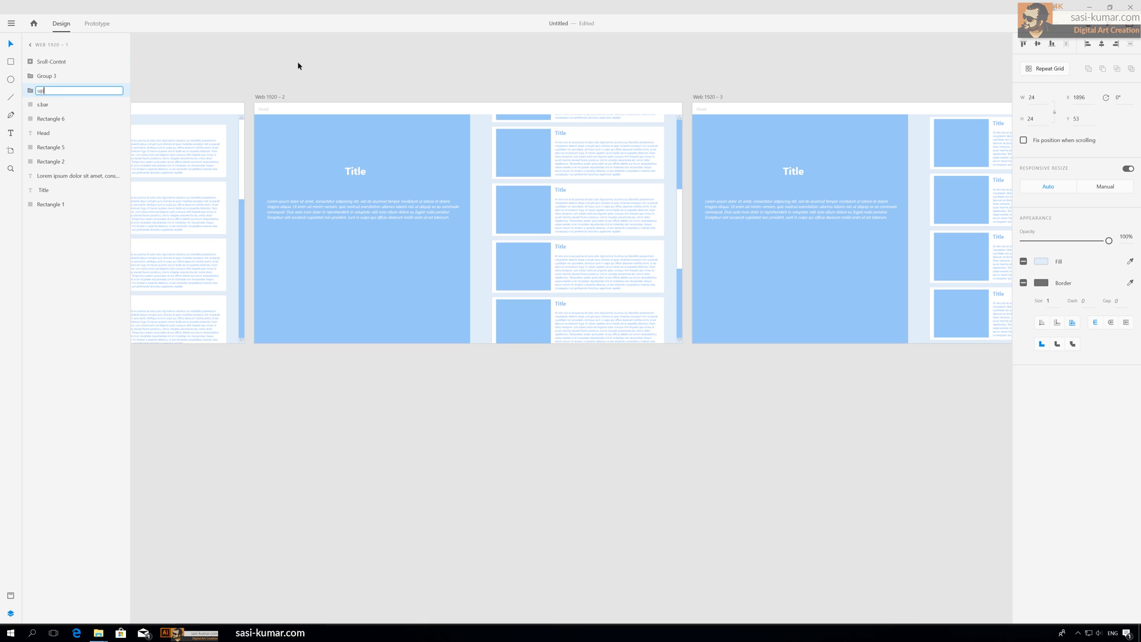
Step: Rename the second artboard's small scroll-arrow group to up
{"action": "left_click", "coordinate": [680, 118]}
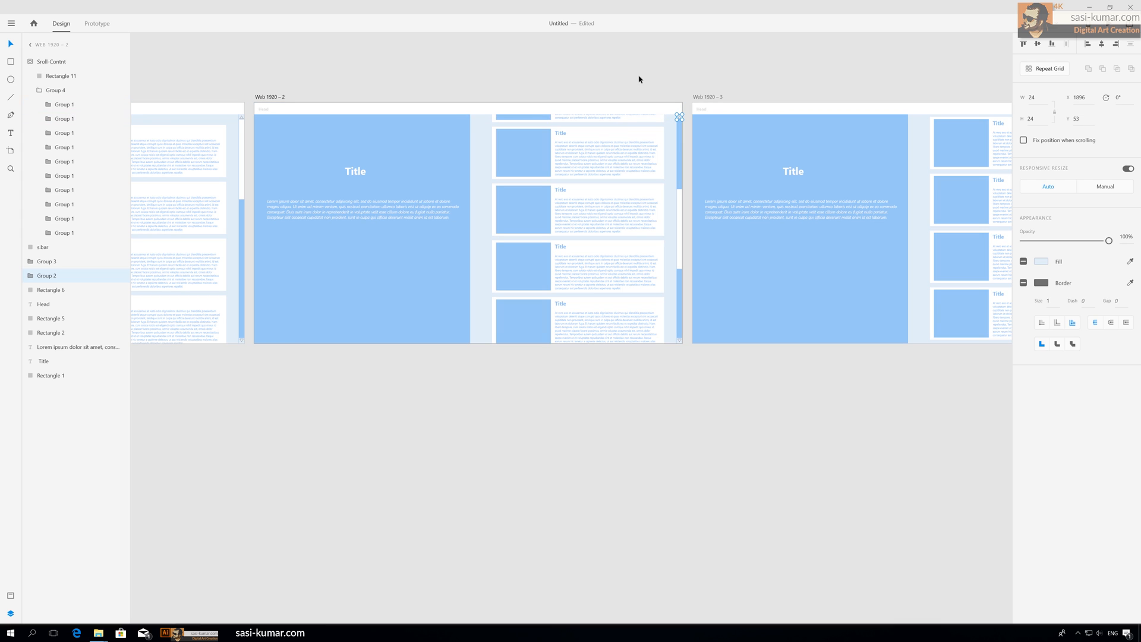
{"action": "double_click", "coordinate": [53, 278]}
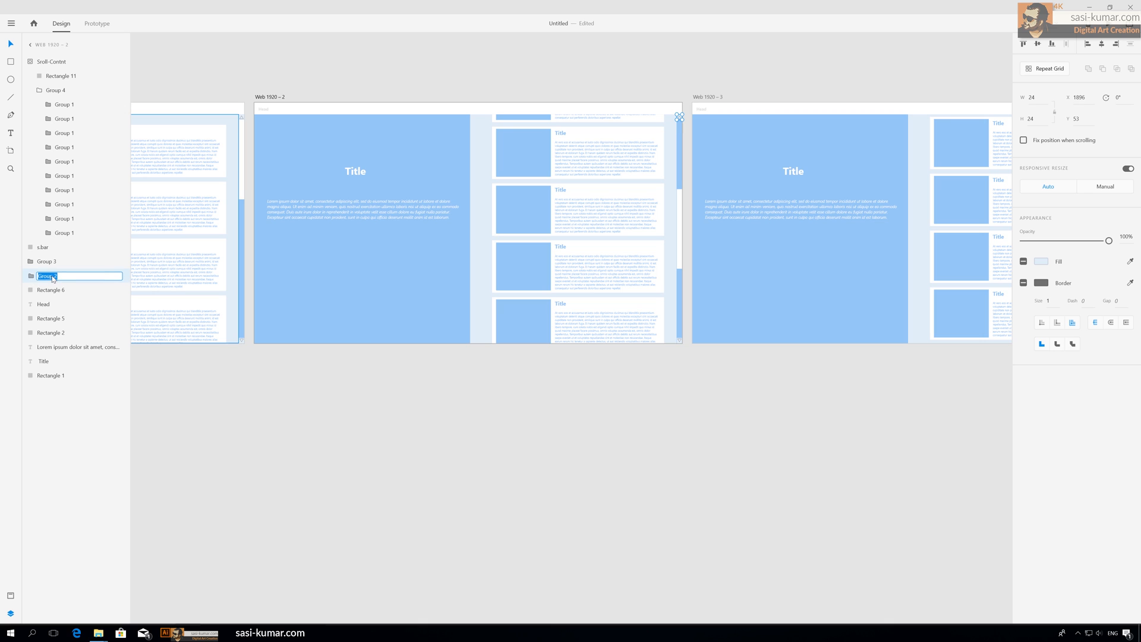
{"action": "type", "text": "up"}
{"action": "key", "text": "Return"}
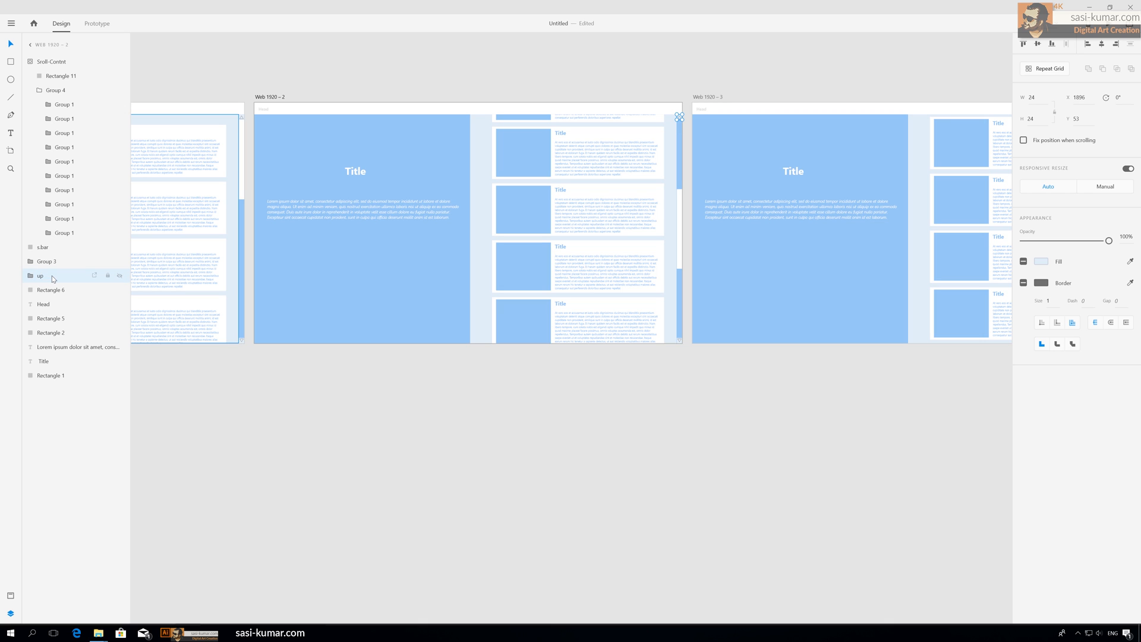
Step: Rename the third artboard's small scroll-arrow group to up
{"action": "left_click", "coordinate": [776, 70]}
{"action": "scroll", "coordinate": [871, 110], "scroll_direction": "right", "scroll_amount": 5}
{"action": "left_click", "coordinate": [965, 145]}
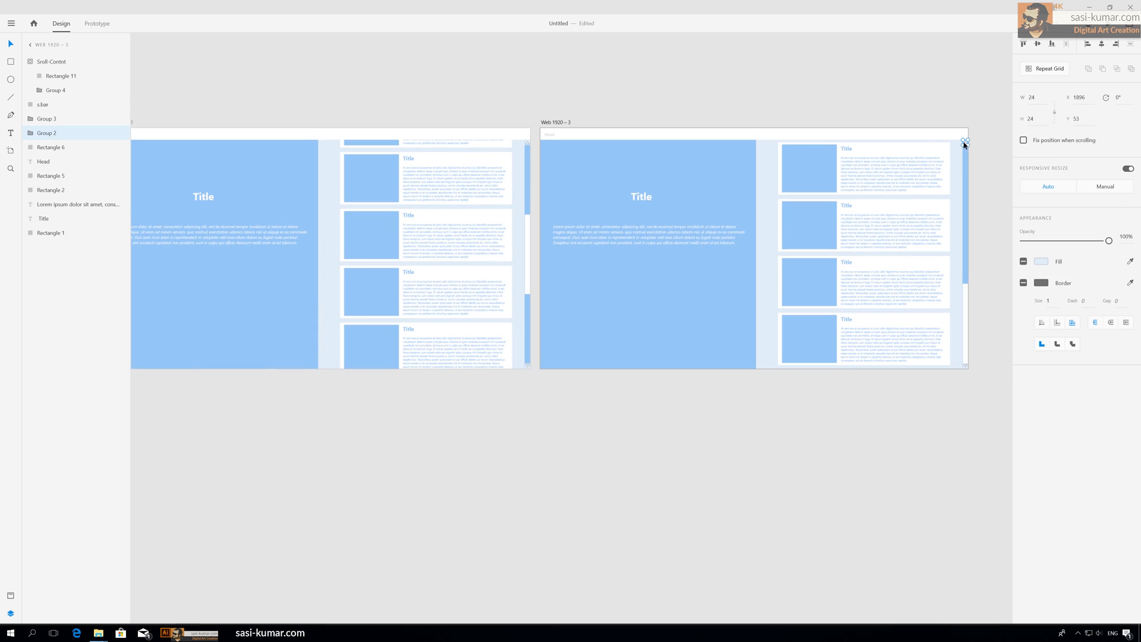
{"action": "double_click", "coordinate": [45, 134]}
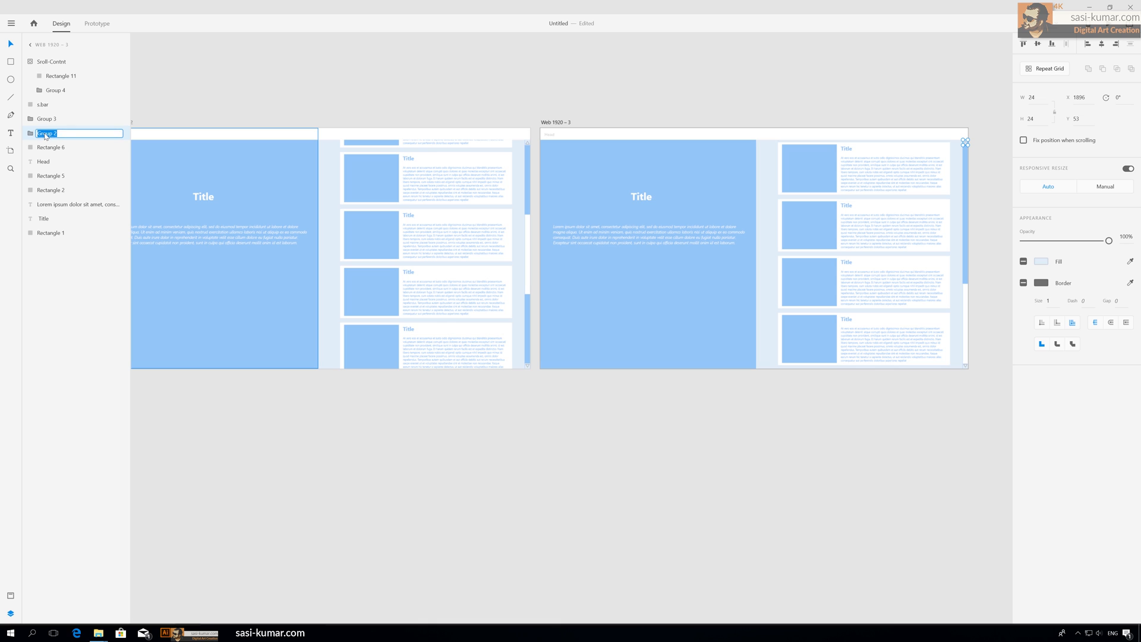
{"action": "type", "text": "up"}
{"action": "key", "text": "Return"}
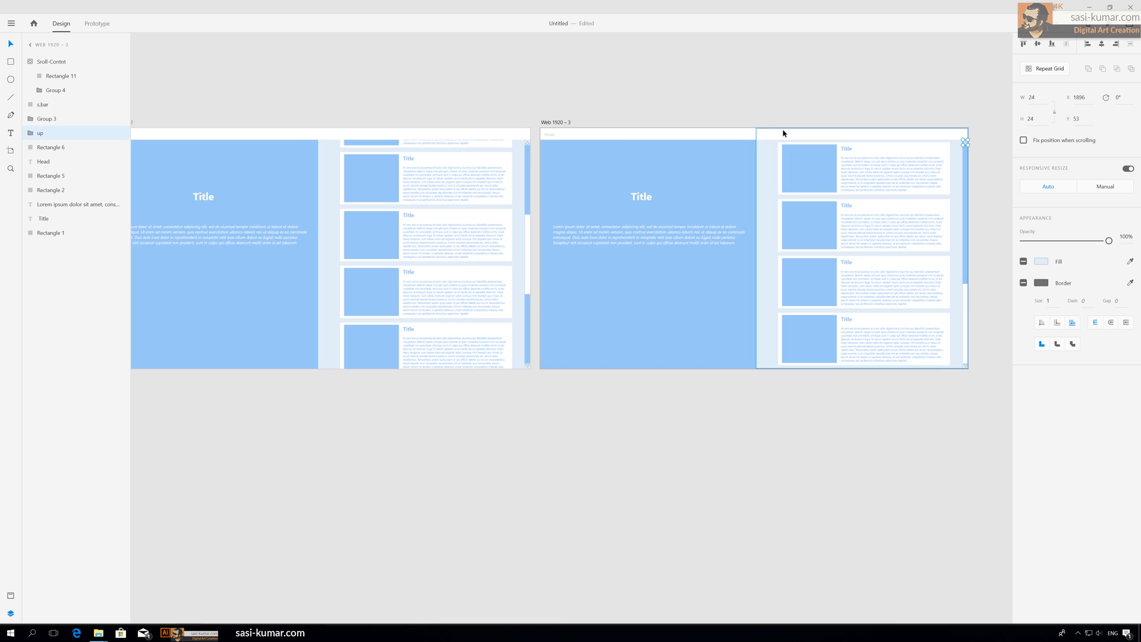
Step: Rename the third artboard's bottom scroll-arrow group to down
{"action": "left_click", "coordinate": [805, 99]}
{"action": "left_click", "coordinate": [966, 367]}
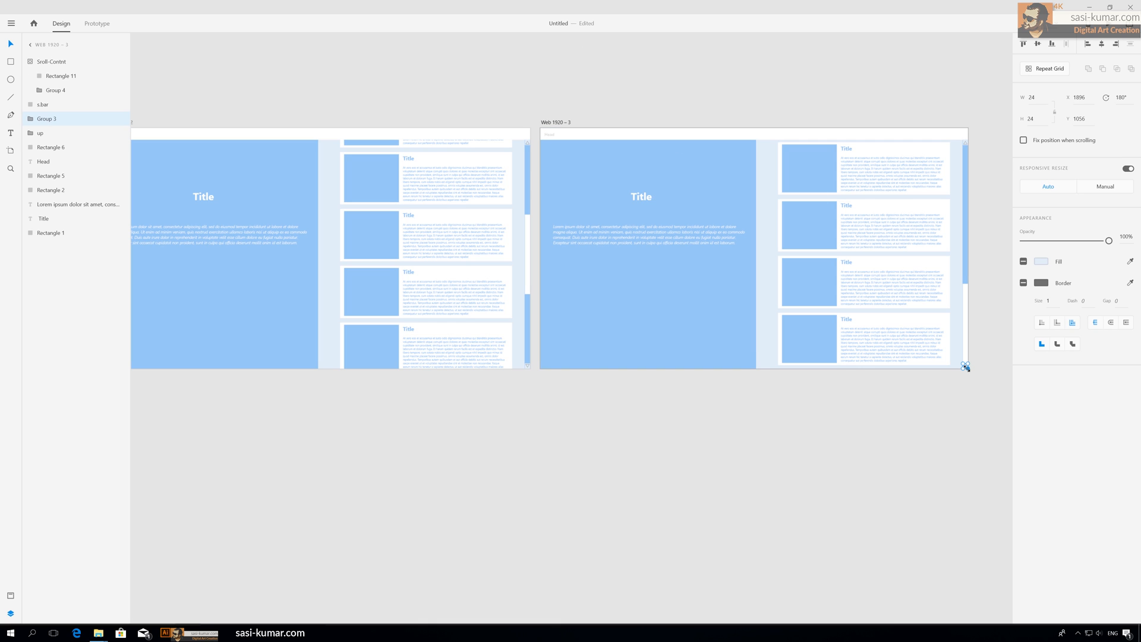
{"action": "double_click", "coordinate": [51, 121]}
{"action": "type", "text": "dp"}
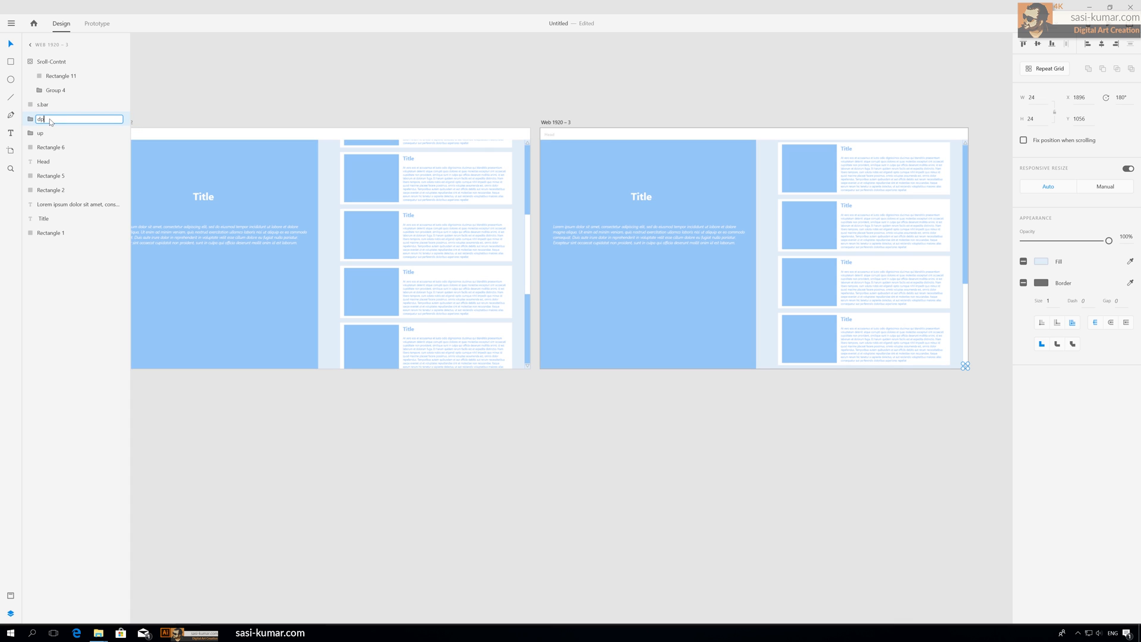
{"action": "key", "text": "Return"}
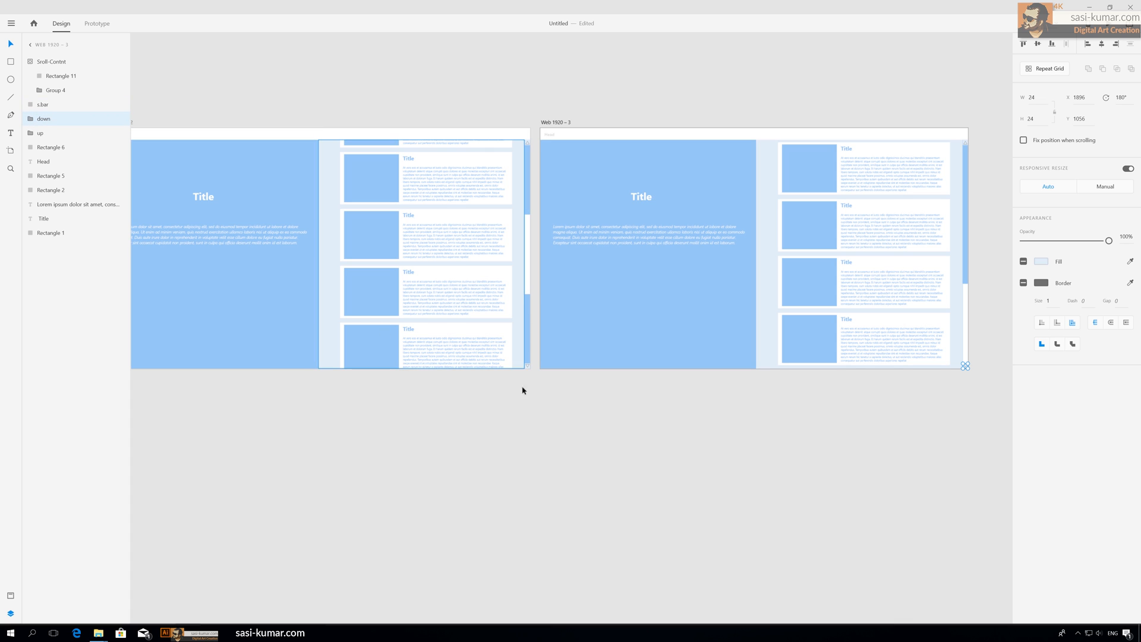
Step: Rename the second artboard's bottom scroll-arrow group to down
{"action": "double_click", "coordinate": [528, 366]}
{"action": "left_click", "coordinate": [525, 423]}
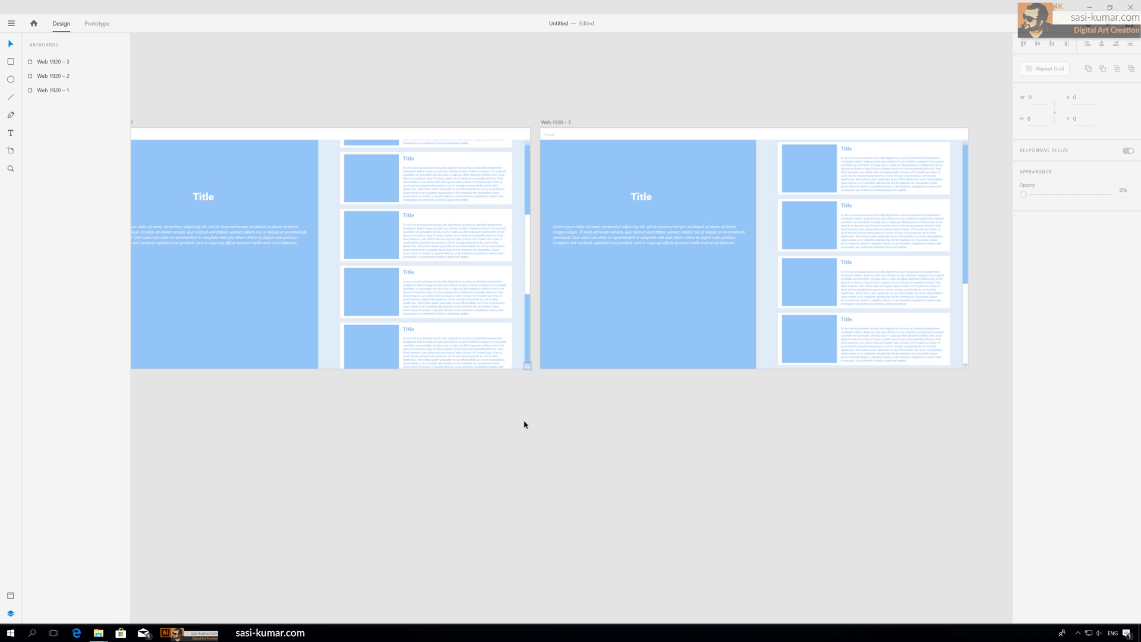
{"action": "left_click", "coordinate": [527, 367]}
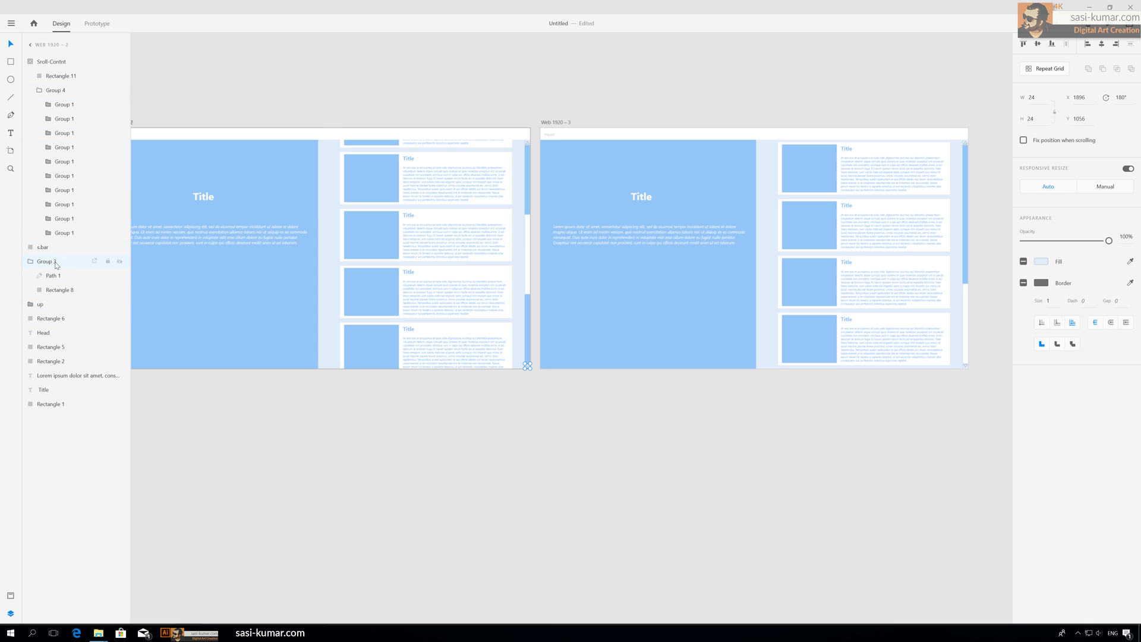
{"action": "double_click", "coordinate": [57, 266]}
{"action": "type", "text": "down"}
{"action": "key", "text": "Return"}
Step: Rename the first artboard's bottom scroll-arrow group to down
{"action": "left_click", "coordinate": [481, 387]}
{"action": "scroll", "coordinate": [469, 398], "scroll_direction": "left", "scroll_amount": 5}
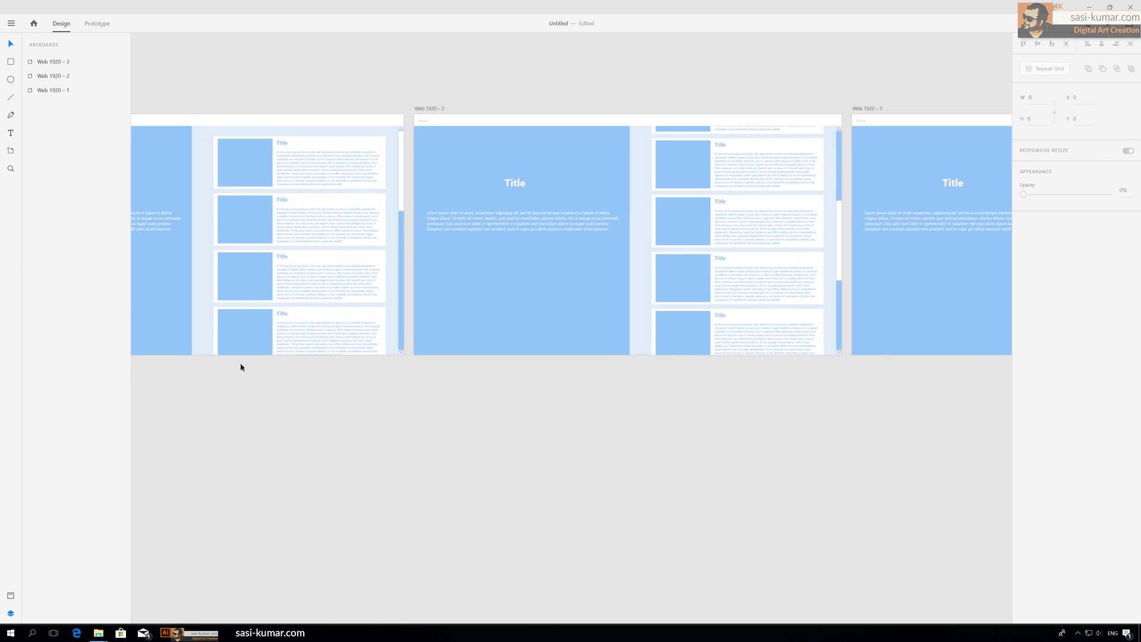
{"action": "left_click", "coordinate": [401, 352]}
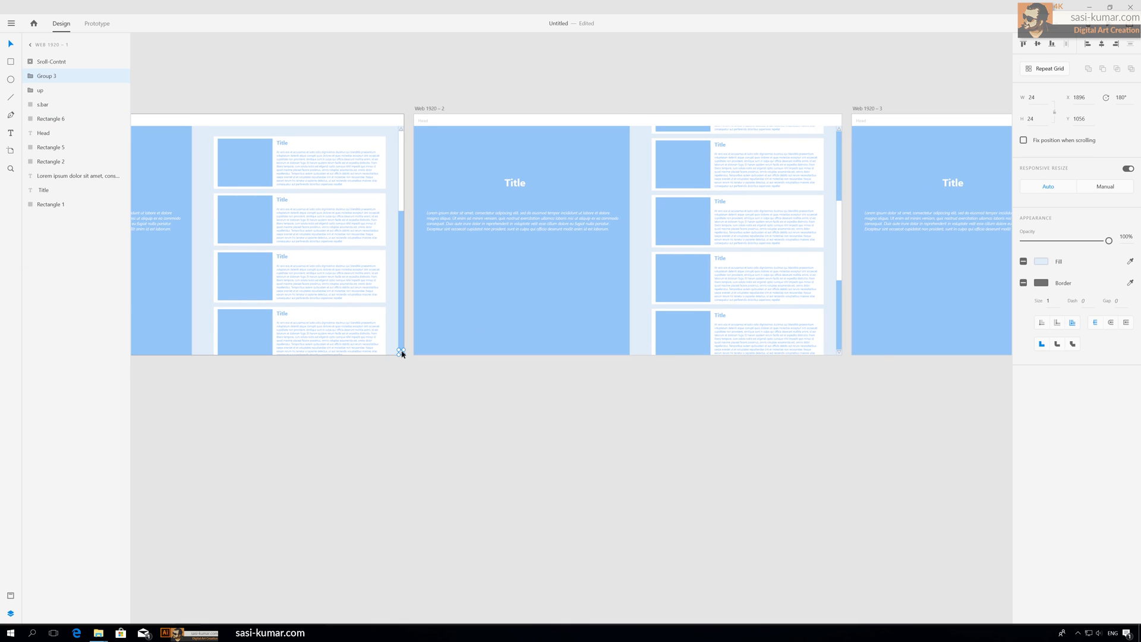
{"action": "double_click", "coordinate": [47, 77]}
{"action": "type", "text": "down"}
{"action": "key", "text": "Return"}
{"action": "left_click", "coordinate": [381, 84]}
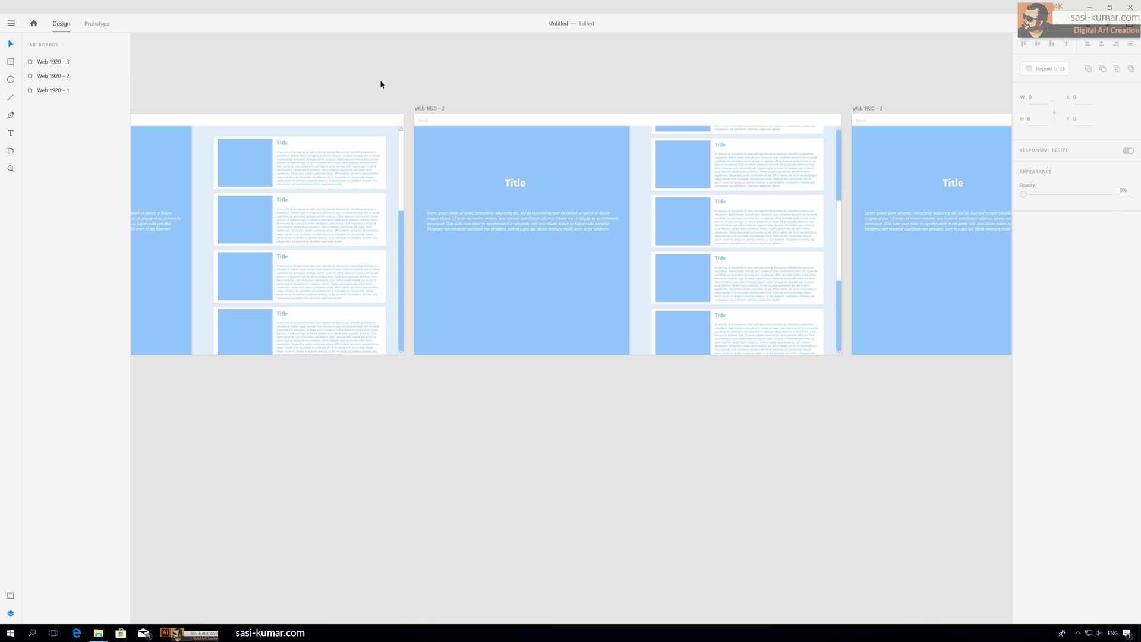
Step: In Prototype mode, link the first artboard's scrollbar to Web 1920 – 3 with a Drag trigger, Auto-Animate and no easing
{"action": "key", "text": "ctrl+minus"}
{"action": "scroll", "coordinate": [418, 104], "scroll_direction": "down", "scroll_amount": 1}
{"action": "left_click_drag", "start_coordinate": [637, 99], "coordinate": [552, 105]}
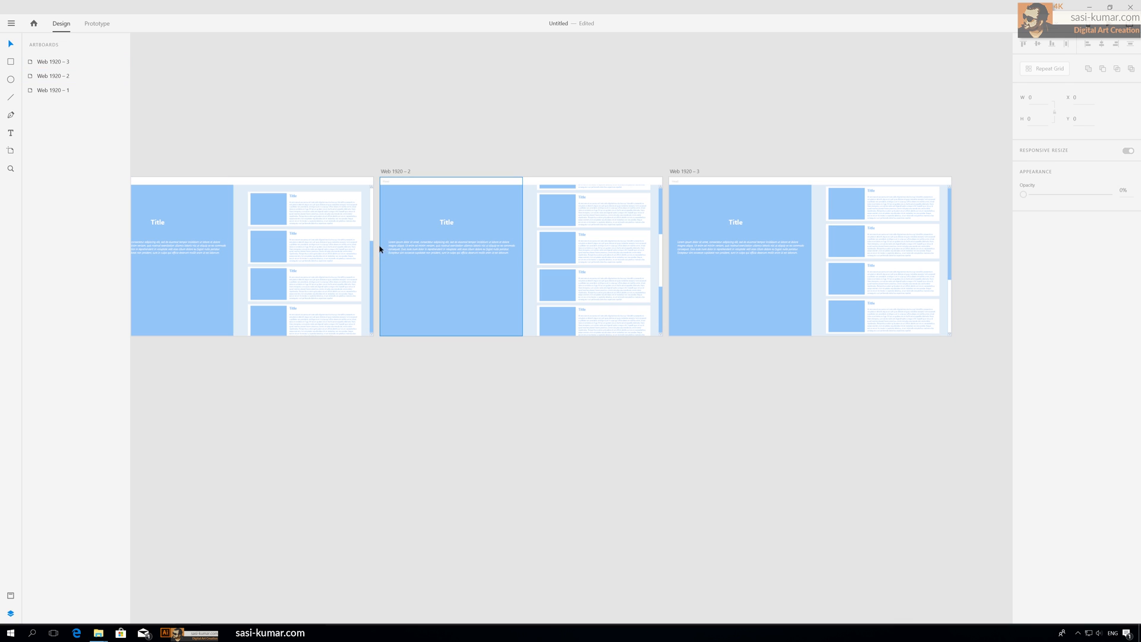
{"action": "left_click", "coordinate": [96, 24]}
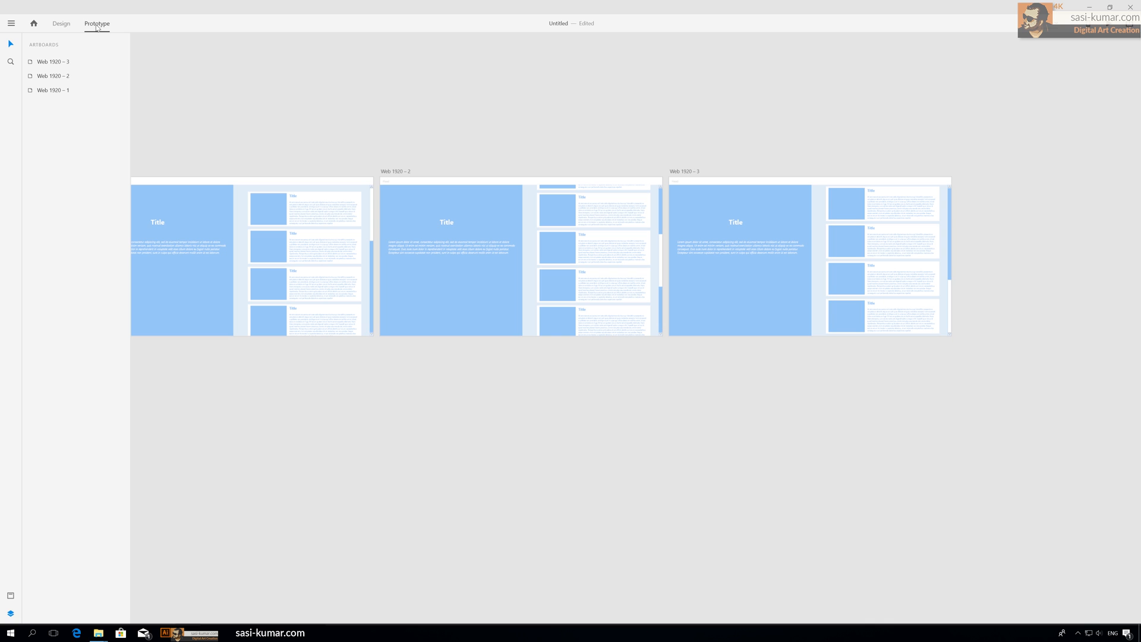
{"action": "left_click", "coordinate": [370, 220]}
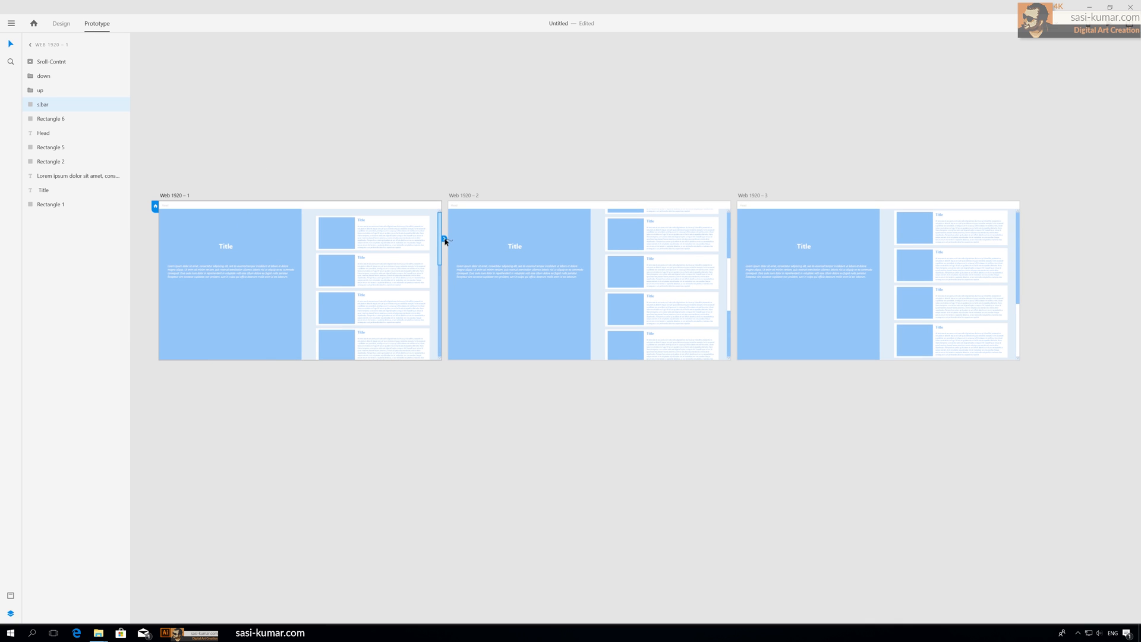
{"action": "left_click_drag", "start_coordinate": [445, 241], "coordinate": [812, 269]}
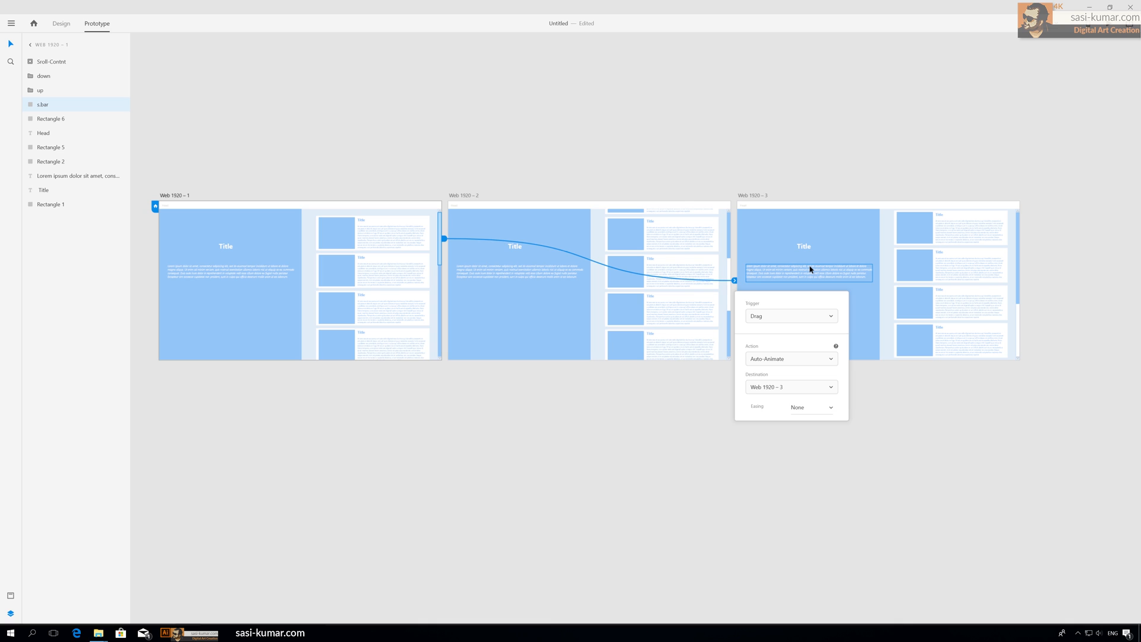
{"action": "left_click", "coordinate": [827, 318]}
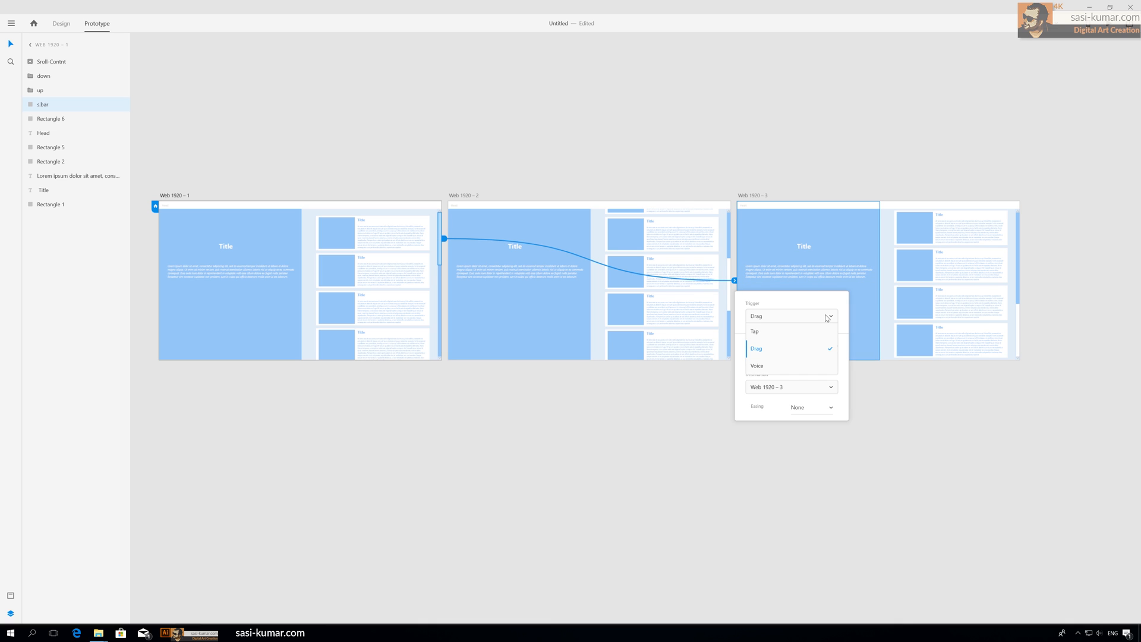
{"action": "left_click", "coordinate": [773, 354]}
{"action": "left_click", "coordinate": [832, 410]}
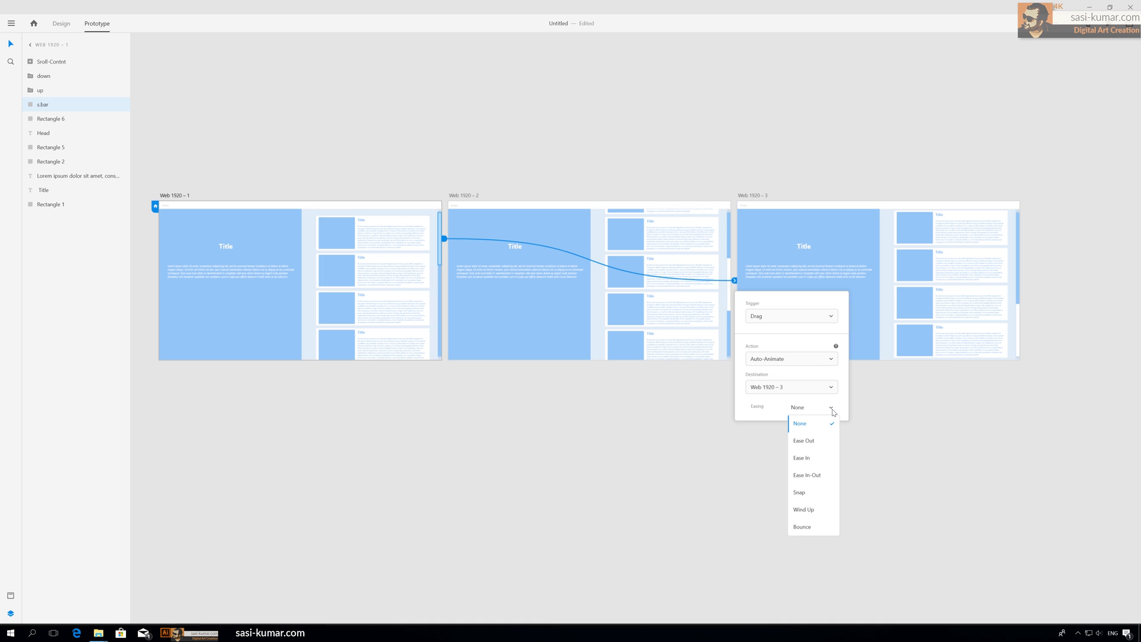
{"action": "left_click", "coordinate": [833, 412]}
{"action": "left_click", "coordinate": [902, 423]}
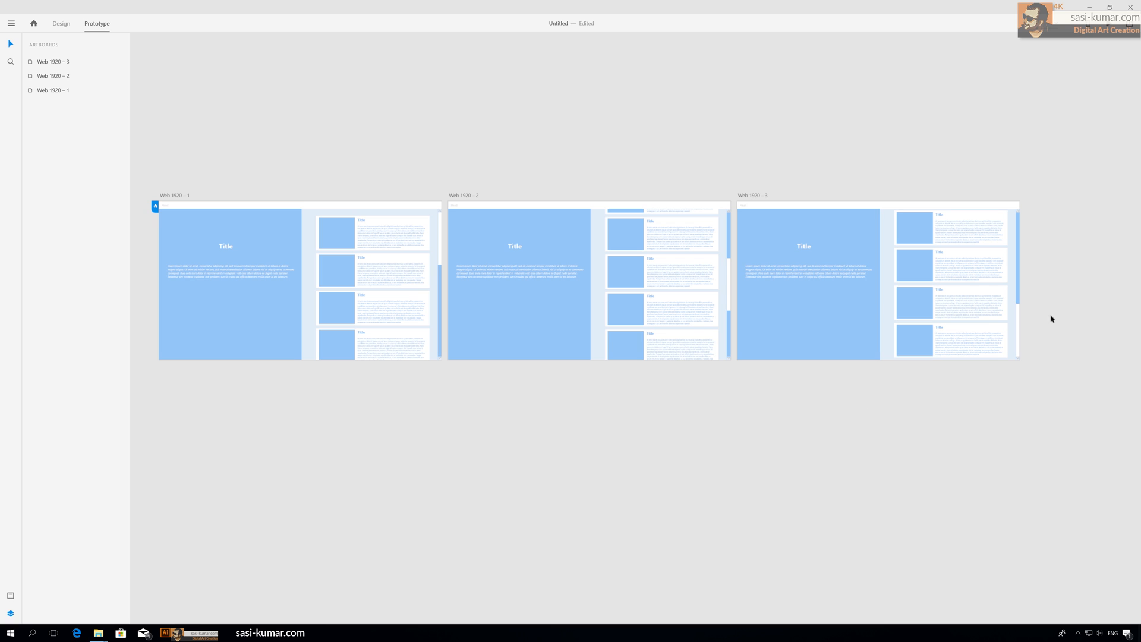
Step: Link the third artboard's scrollbar back to Web 1920 – 1 with a Drag trigger and Auto-Animate
{"action": "left_click", "coordinate": [1018, 324]}
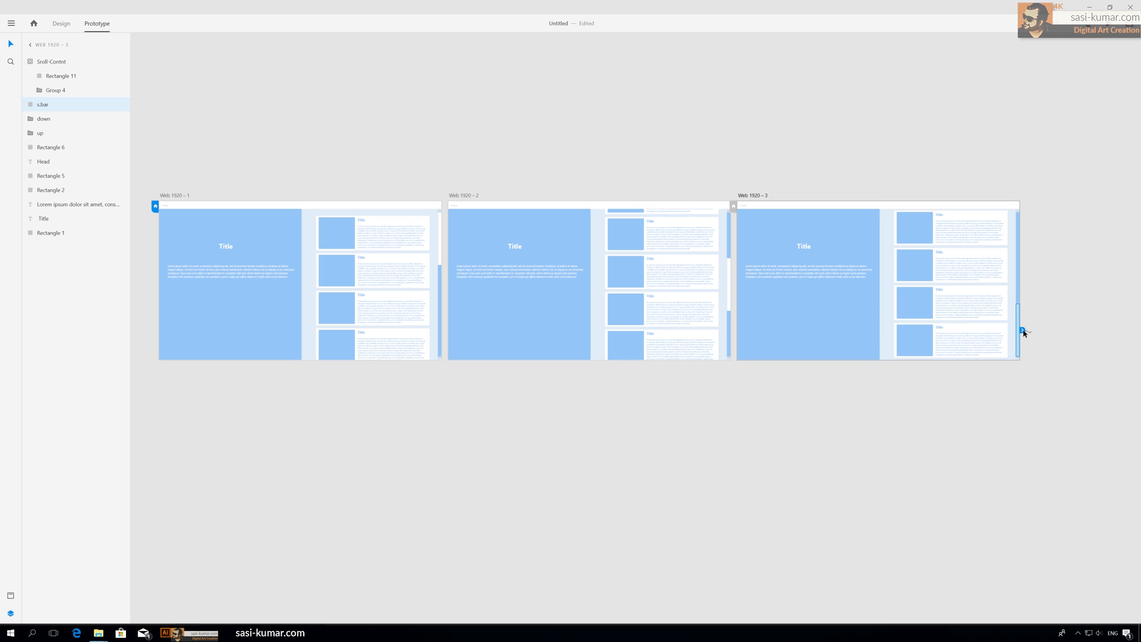
{"action": "left_click_drag", "start_coordinate": [1023, 330], "coordinate": [438, 240]}
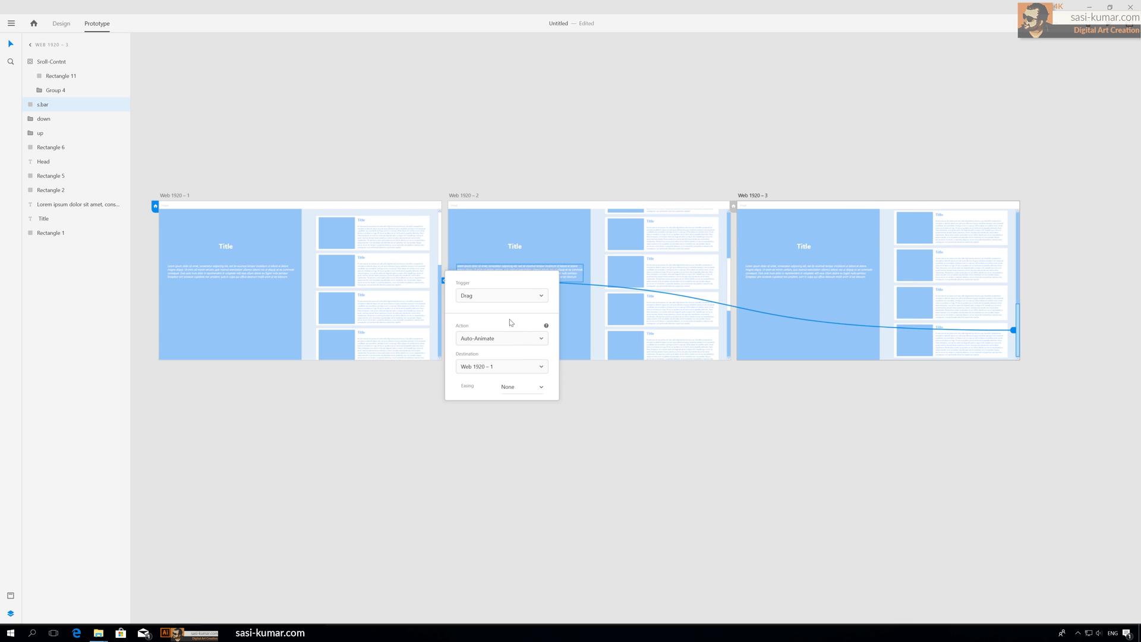
{"action": "left_click", "coordinate": [699, 437]}
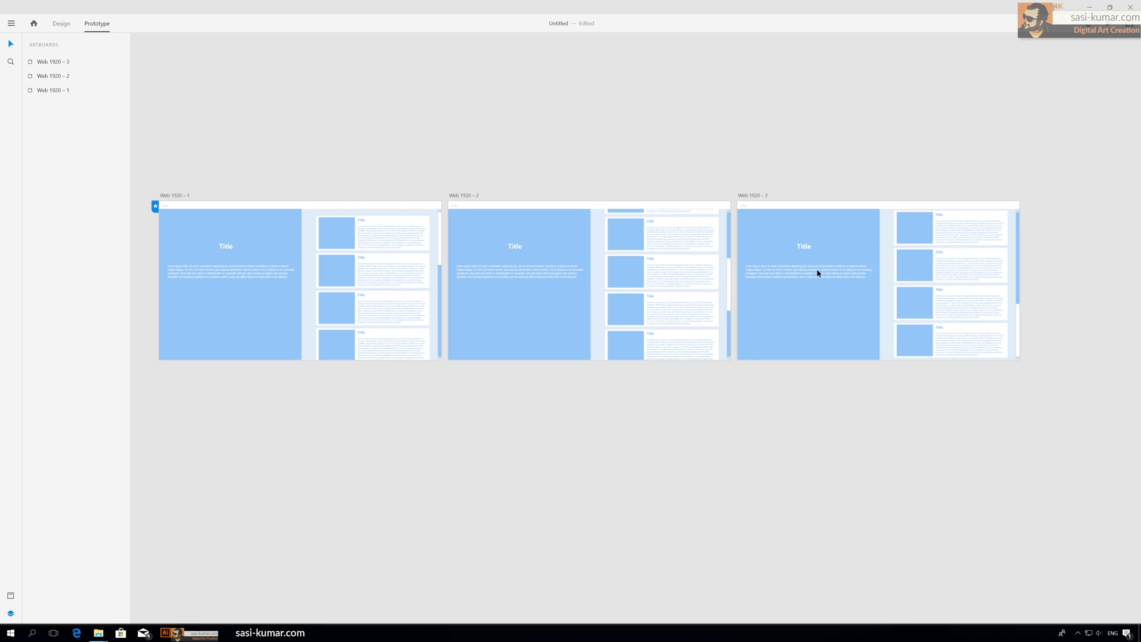
Step: Preview the prototype and test dragging the scrollbar down and back up
{"action": "key", "text": "ctrl+Return"}
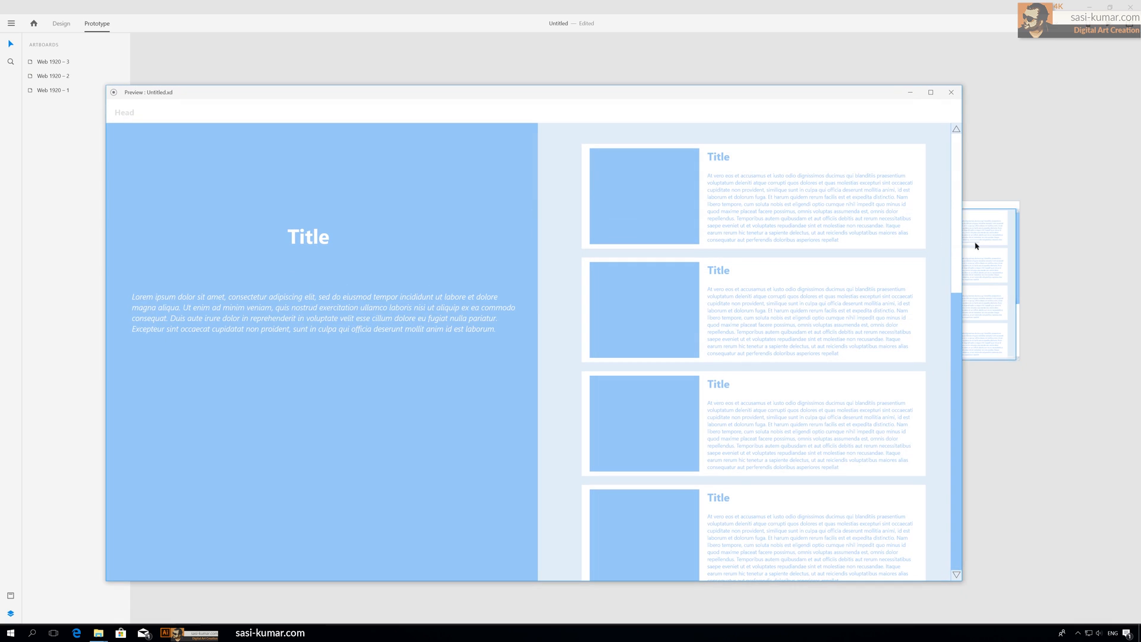
{"action": "left_click_drag", "start_coordinate": [955, 170], "coordinate": [950, 482]}
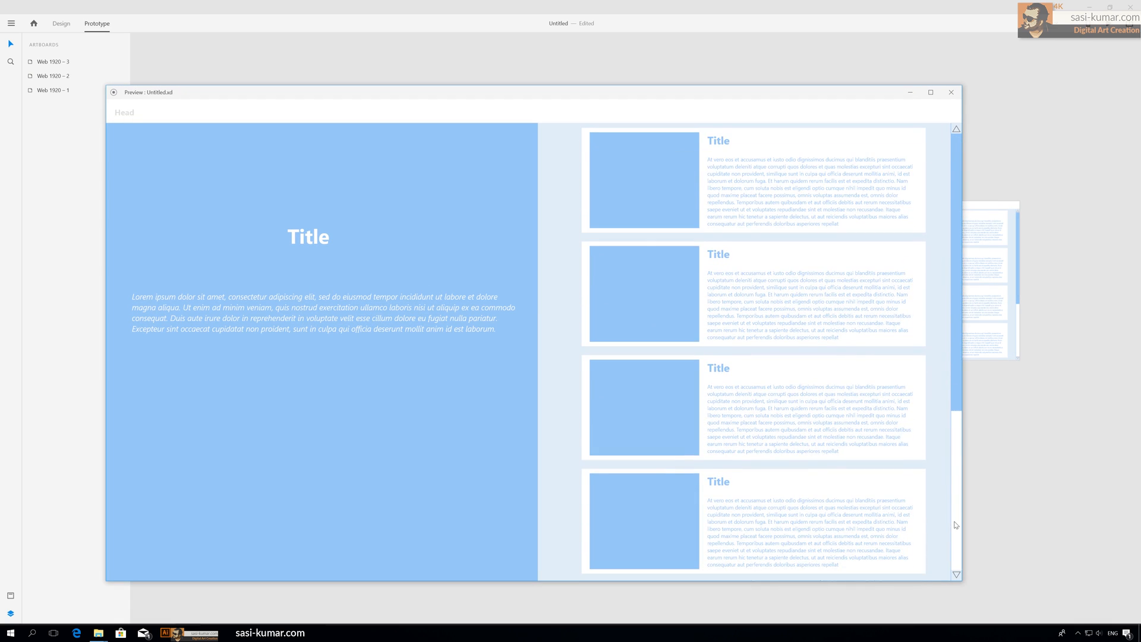
{"action": "left_click_drag", "start_coordinate": [955, 525], "coordinate": [948, 150]}
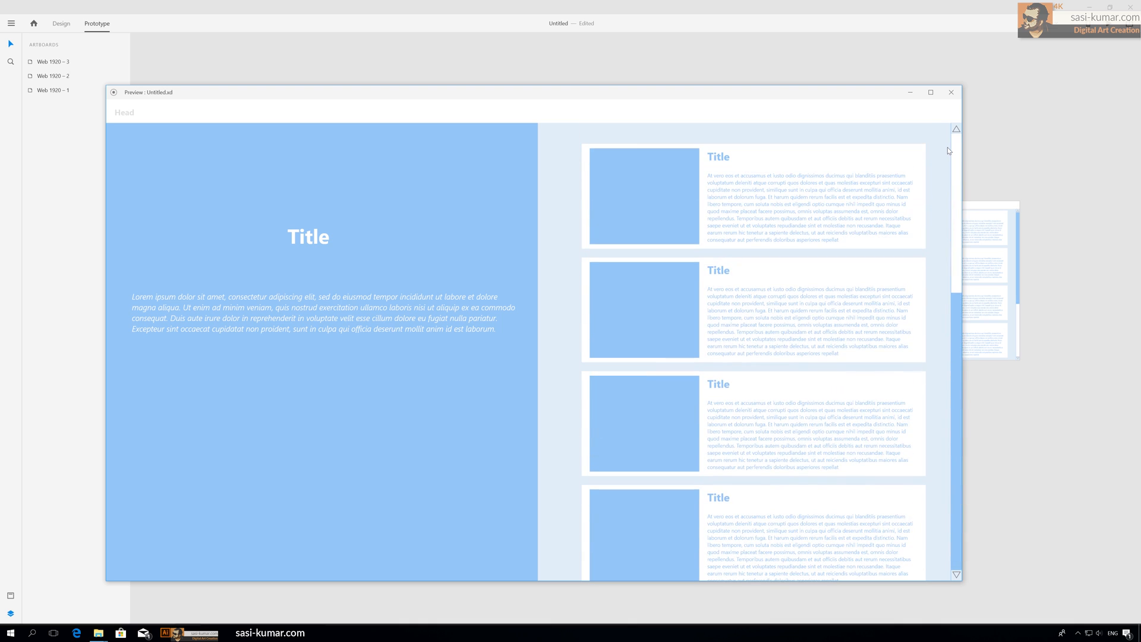
{"action": "left_click", "coordinate": [951, 92]}
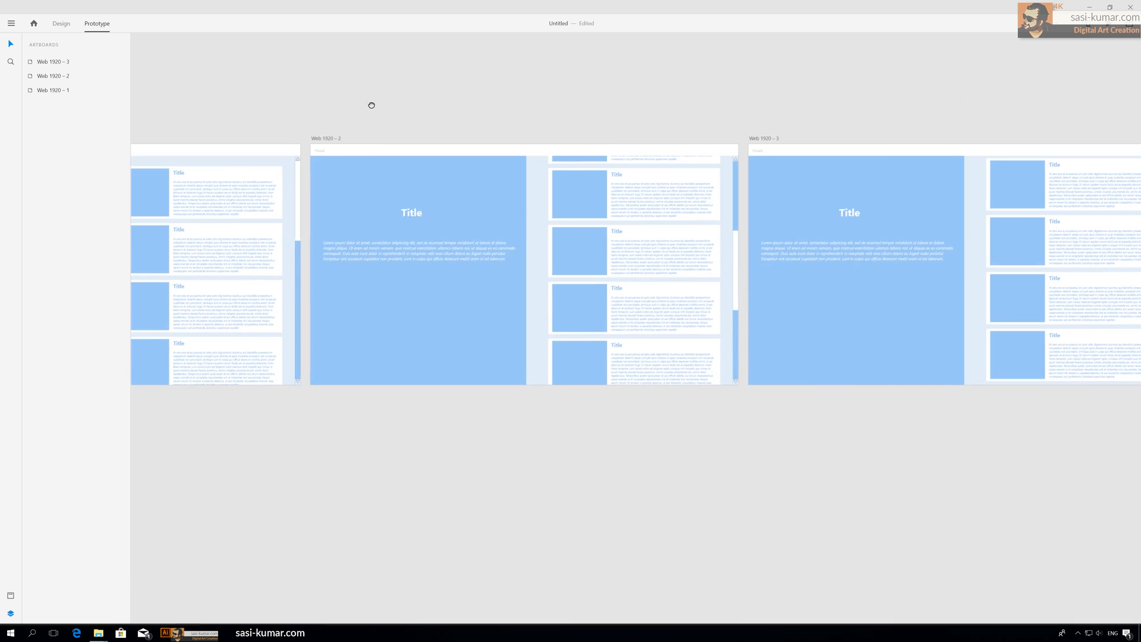
Step: Link the first artboard's down arrow to Web 1920 – 2 with a Tap trigger, Auto-Animate and Bounce easing
{"action": "scroll", "coordinate": [672, 69], "scroll_direction": "right", "scroll_amount": 4}
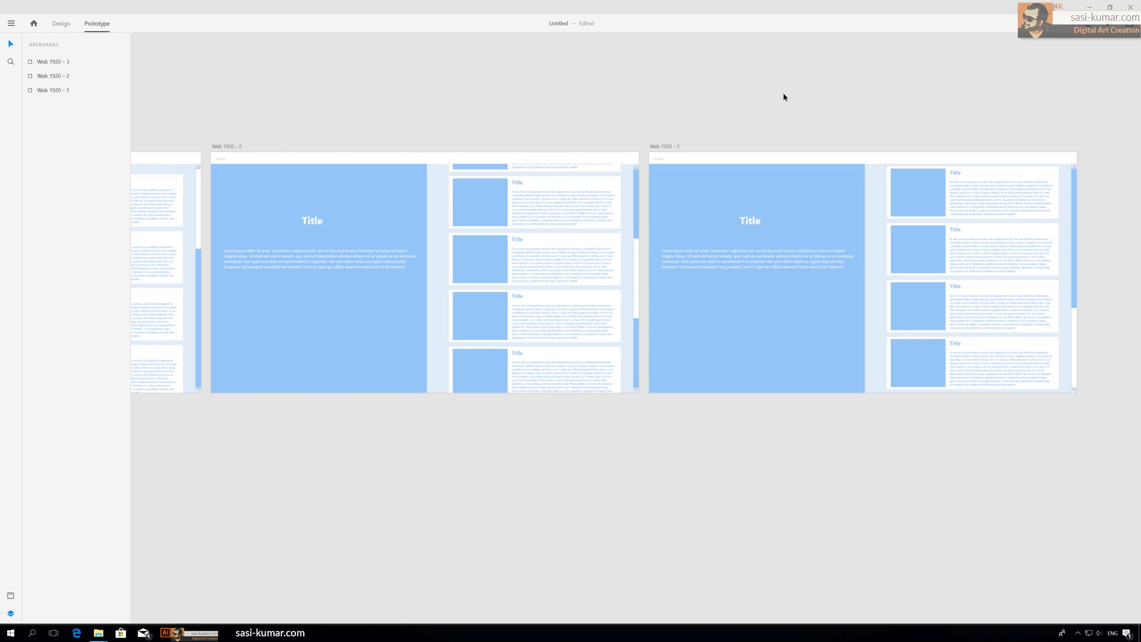
{"action": "key", "text": "ctrl+minus"}
{"action": "left_click_drag", "start_coordinate": [584, 132], "coordinate": [600, 112]}
{"action": "key", "text": "ctrl+plus"}
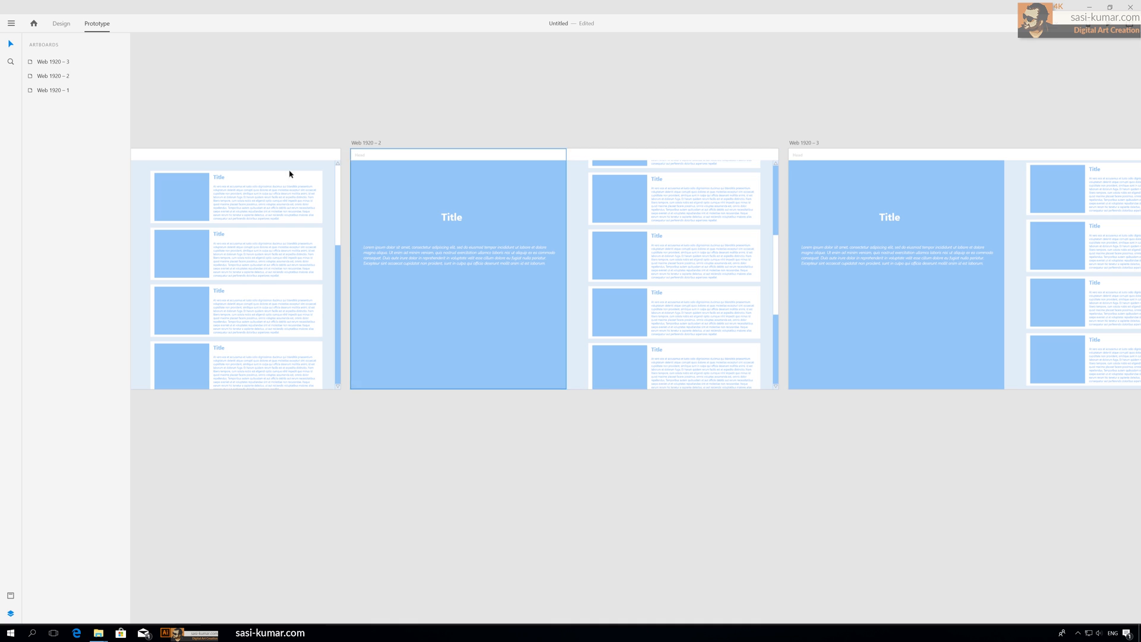
{"action": "left_click", "coordinate": [339, 387]}
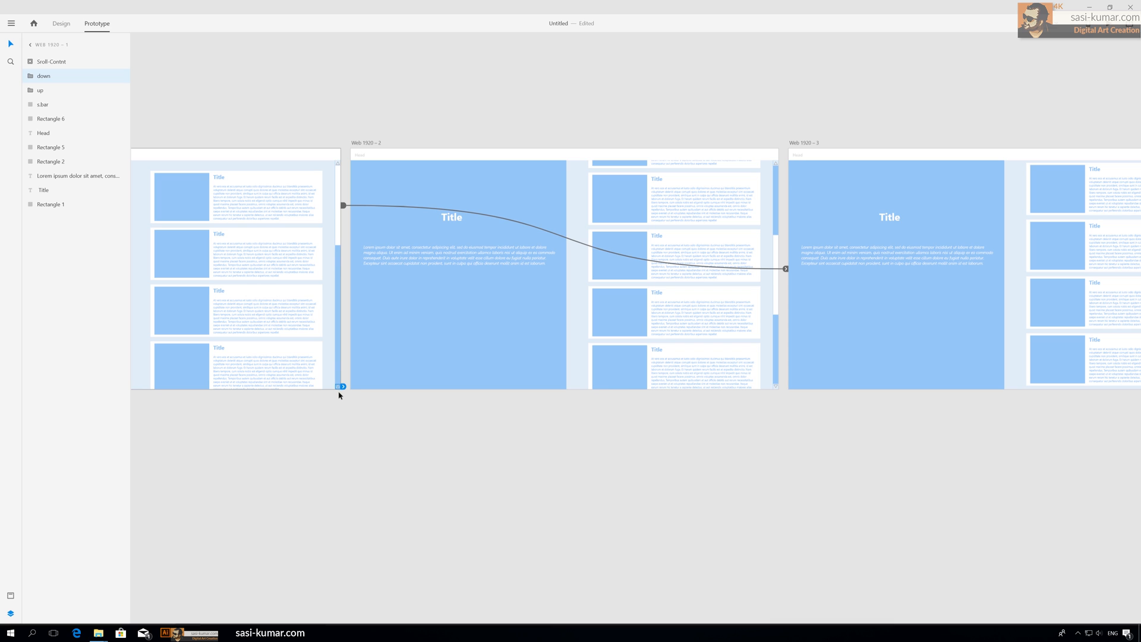
{"action": "left_click_drag", "start_coordinate": [344, 388], "coordinate": [579, 289]}
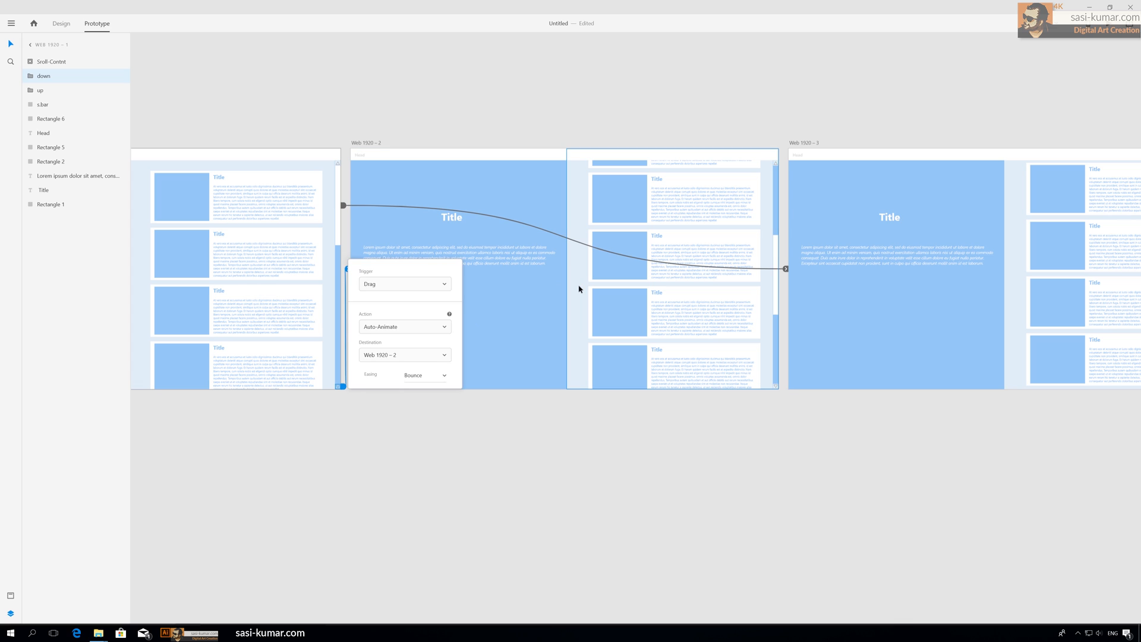
{"action": "left_click", "coordinate": [402, 289]}
{"action": "left_click", "coordinate": [393, 299]}
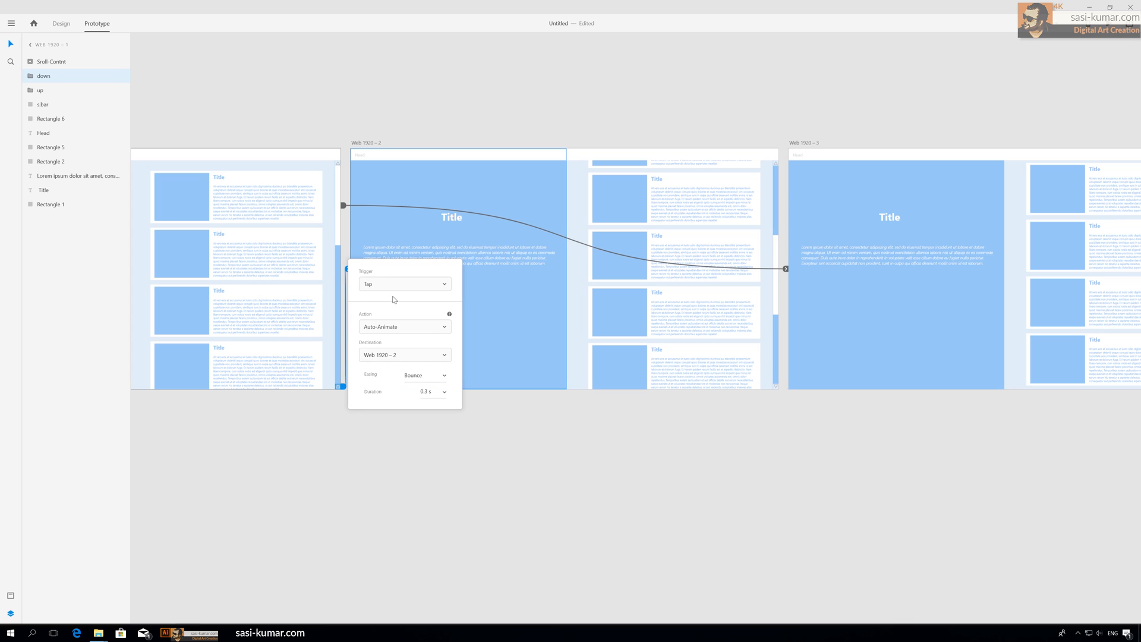
{"action": "left_click", "coordinate": [445, 376]}
{"action": "left_click", "coordinate": [445, 376]}
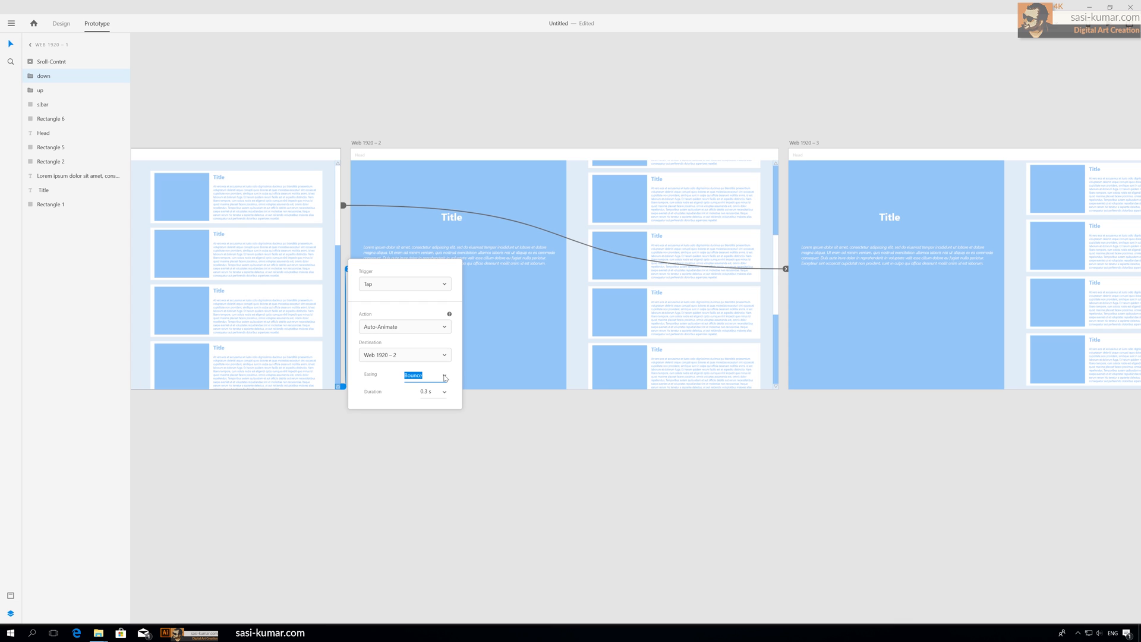
{"action": "left_click", "coordinate": [592, 467]}
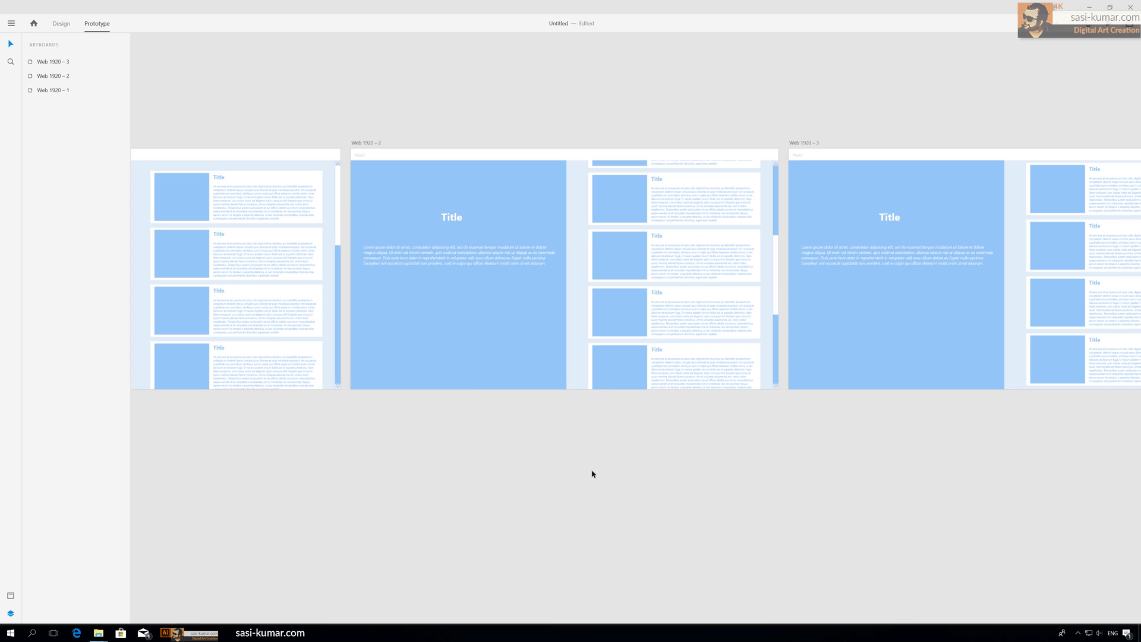
Step: Preview the prototype and test scrolling the card column
{"action": "key", "text": "ctrl+Return"}
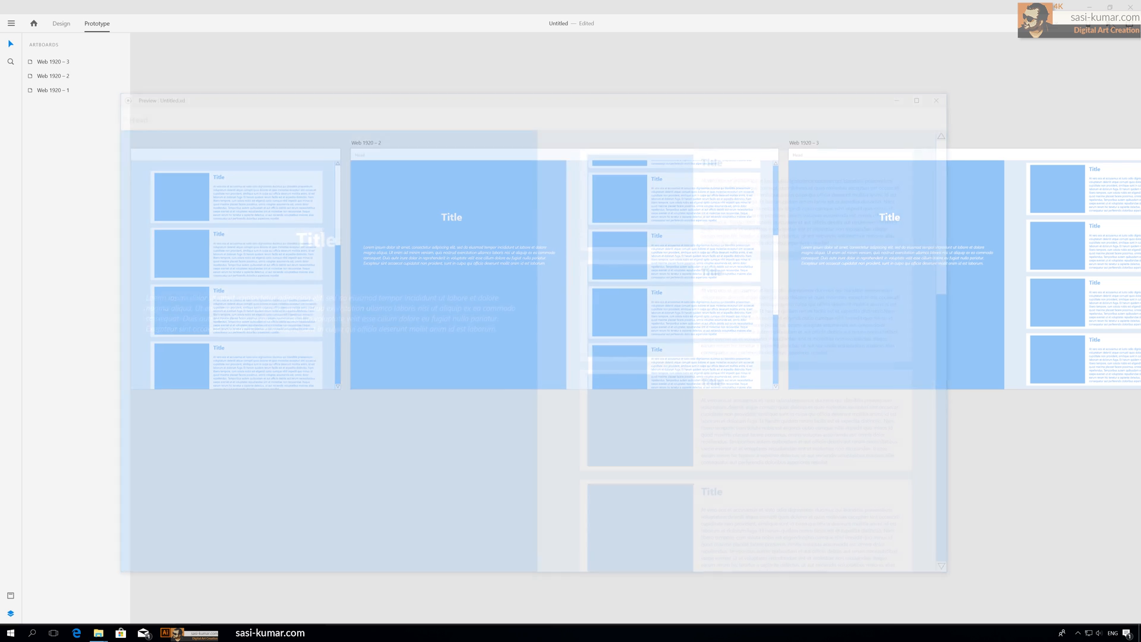
{"action": "scroll", "coordinate": [958, 576], "scroll_direction": "down", "scroll_amount": 2}
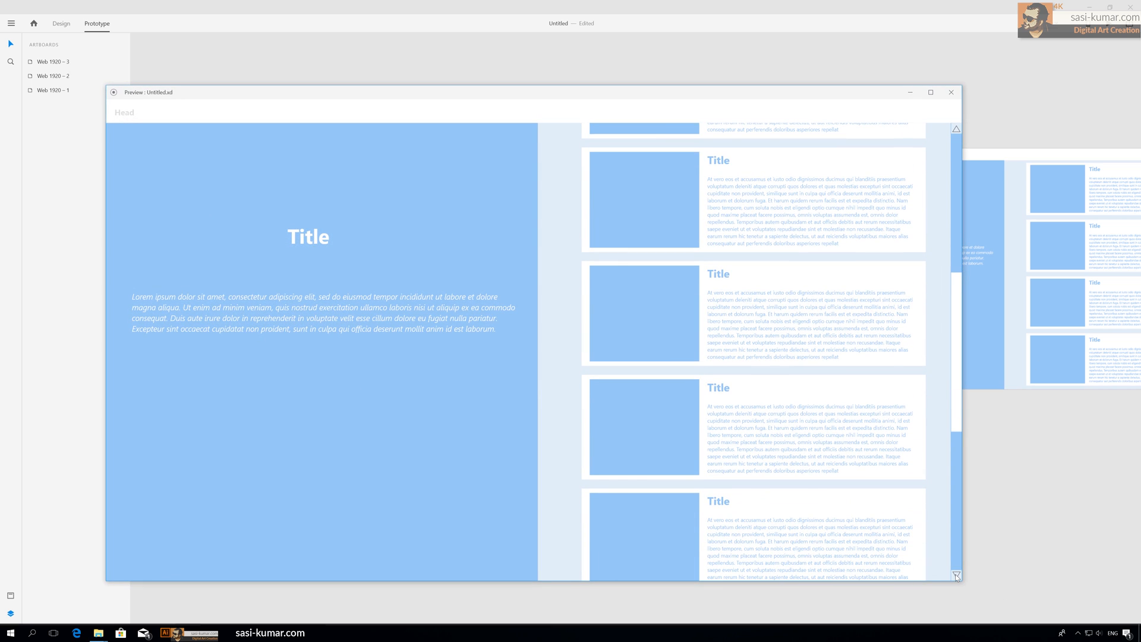
{"action": "left_click", "coordinate": [951, 92]}
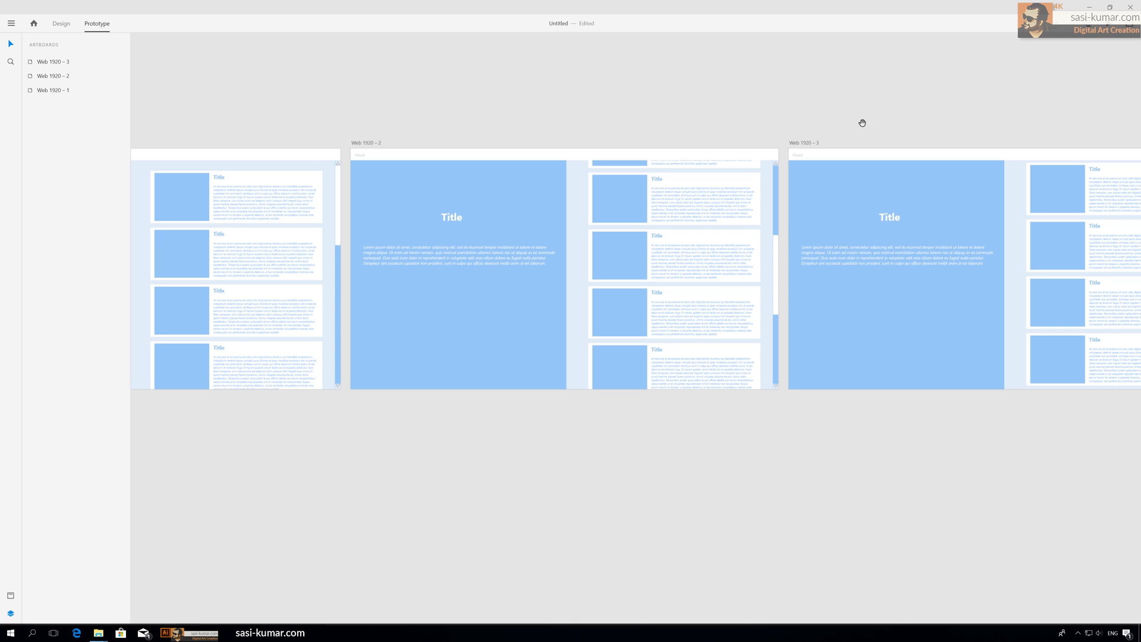
Step: Link the second artboard's down arrow to Web 1920 – 3 with a Tap trigger, Auto-Animate and Bounce easing
{"action": "left_click_drag", "start_coordinate": [882, 114], "coordinate": [764, 88]}
{"action": "left_click", "coordinate": [657, 363]}
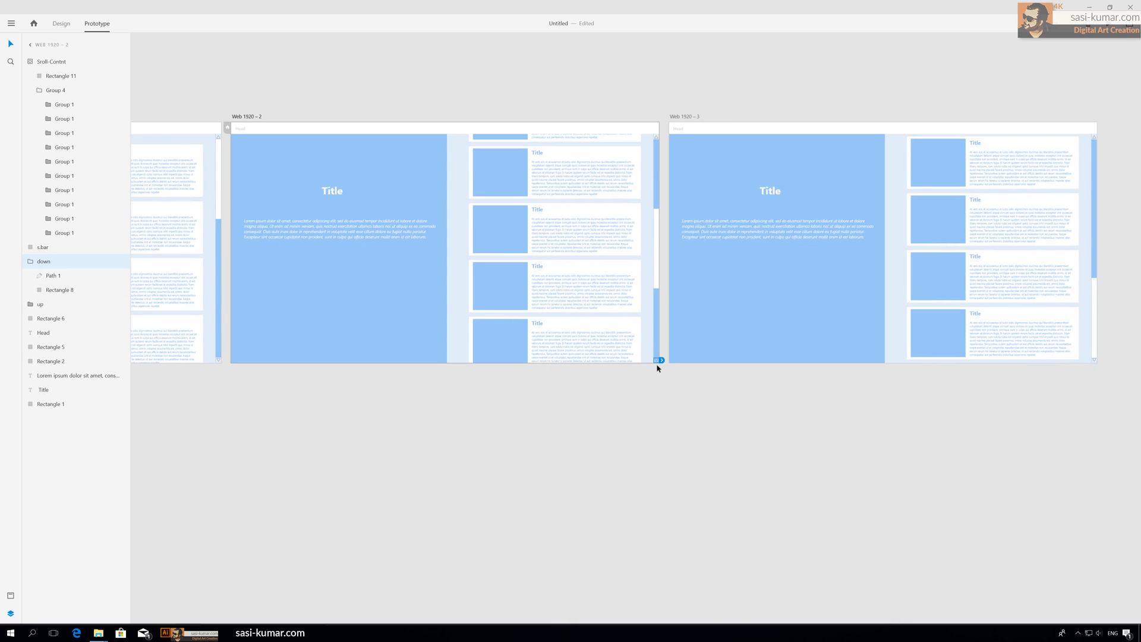
{"action": "left_click", "coordinate": [416, 419]}
{"action": "left_click_drag", "start_coordinate": [462, 437], "coordinate": [571, 452]}
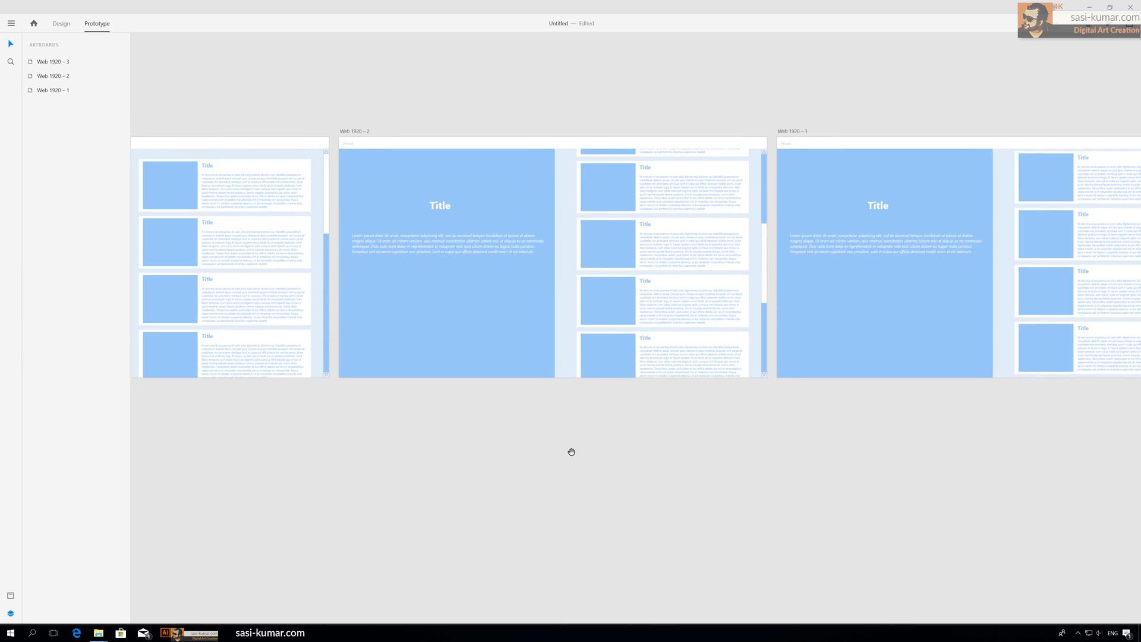
{"action": "left_click_drag", "start_coordinate": [389, 413], "coordinate": [324, 423]}
{"action": "left_click", "coordinate": [714, 384]}
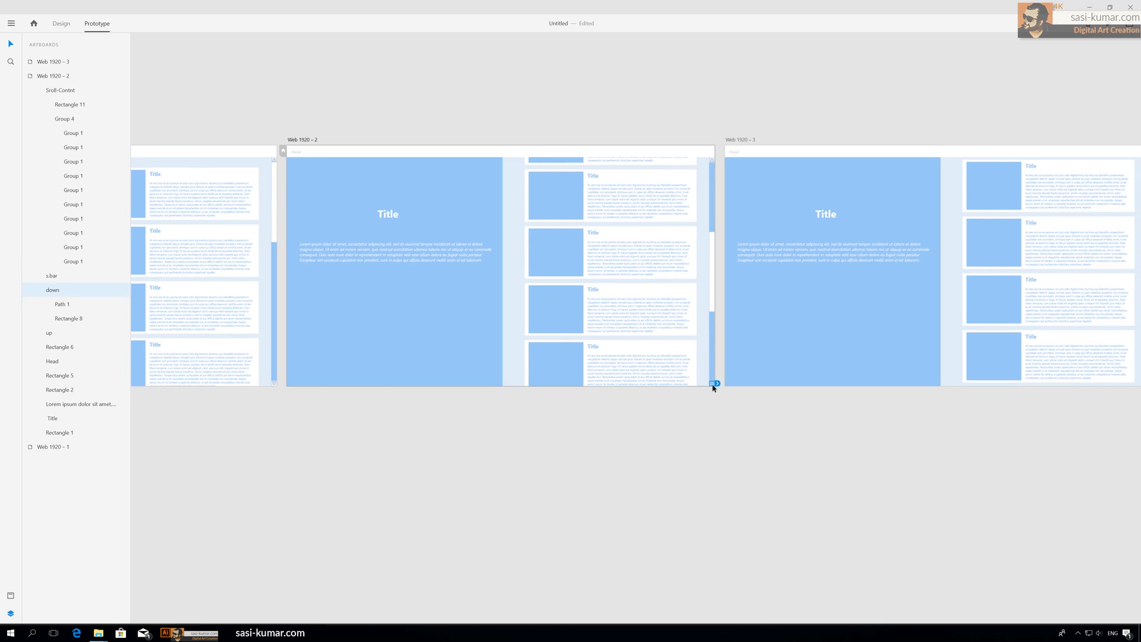
{"action": "left_click_drag", "start_coordinate": [717, 384], "coordinate": [1013, 274]}
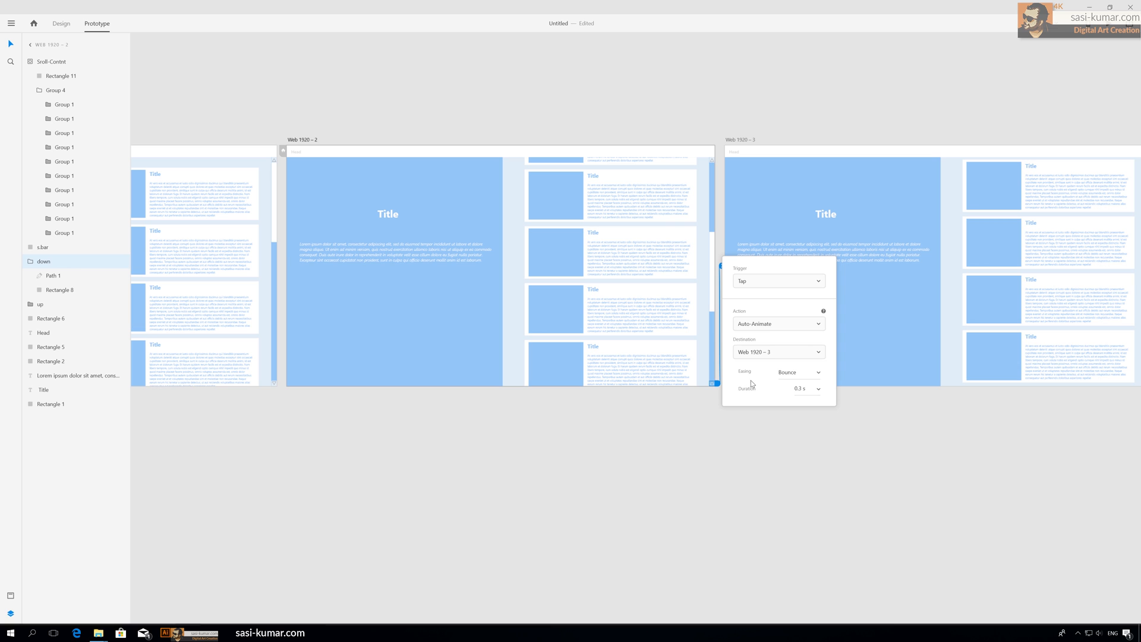
{"action": "left_click", "coordinate": [855, 440]}
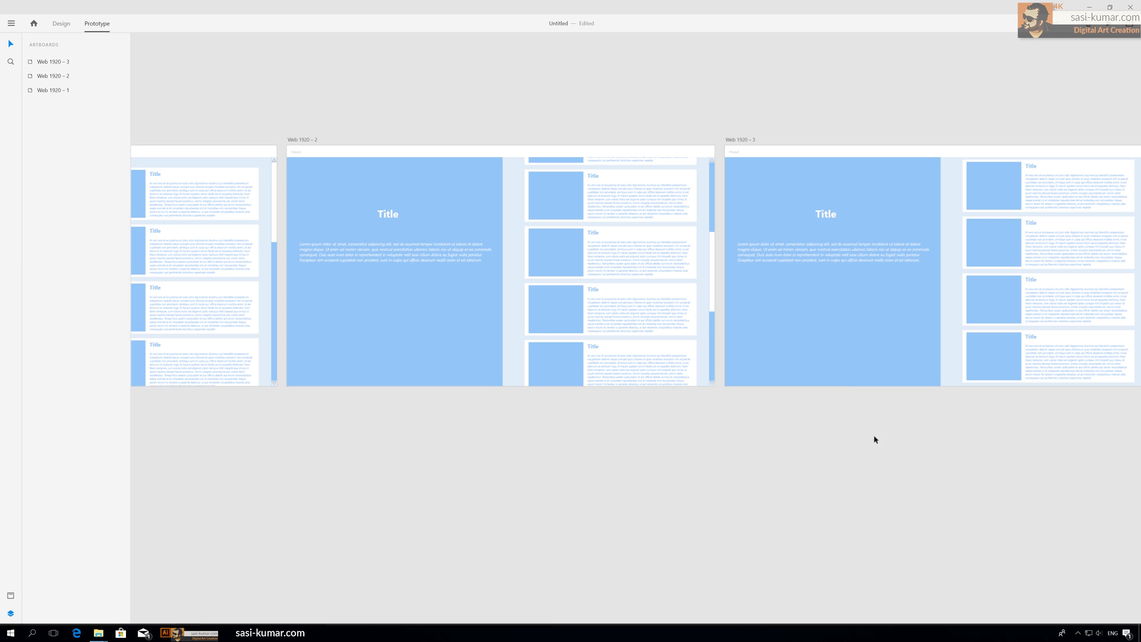
Step: Link the third artboard's up arrow to Web 1920 – 2 with a Tap trigger, Auto-Animate and Bounce easing
{"action": "left_click_drag", "start_coordinate": [874, 438], "coordinate": [844, 444]}
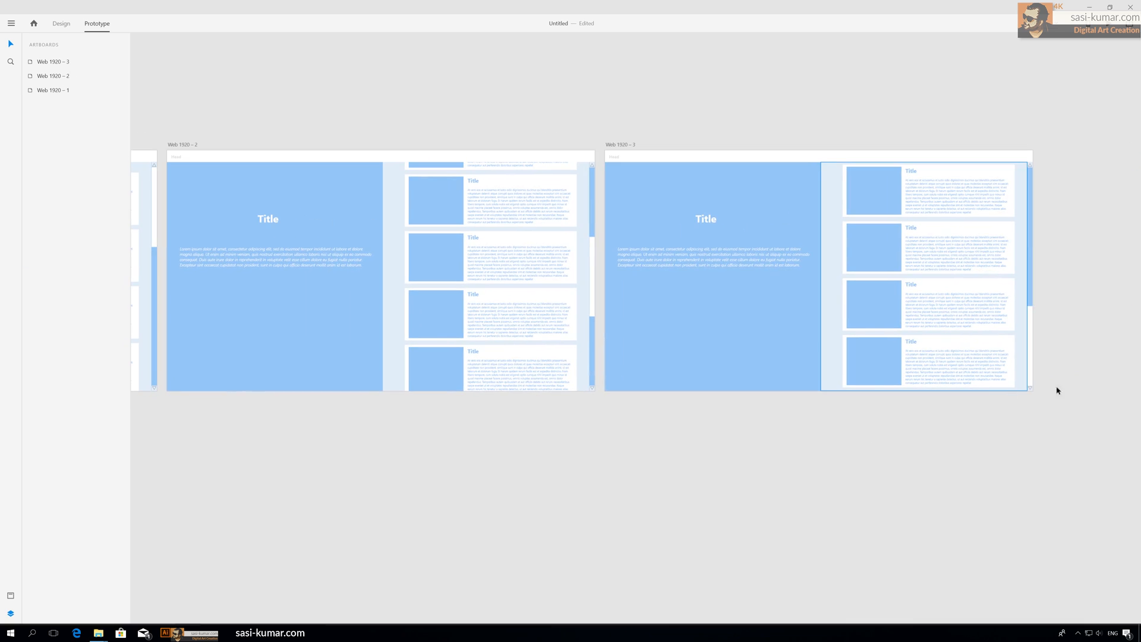
{"action": "left_click", "coordinate": [1030, 171]}
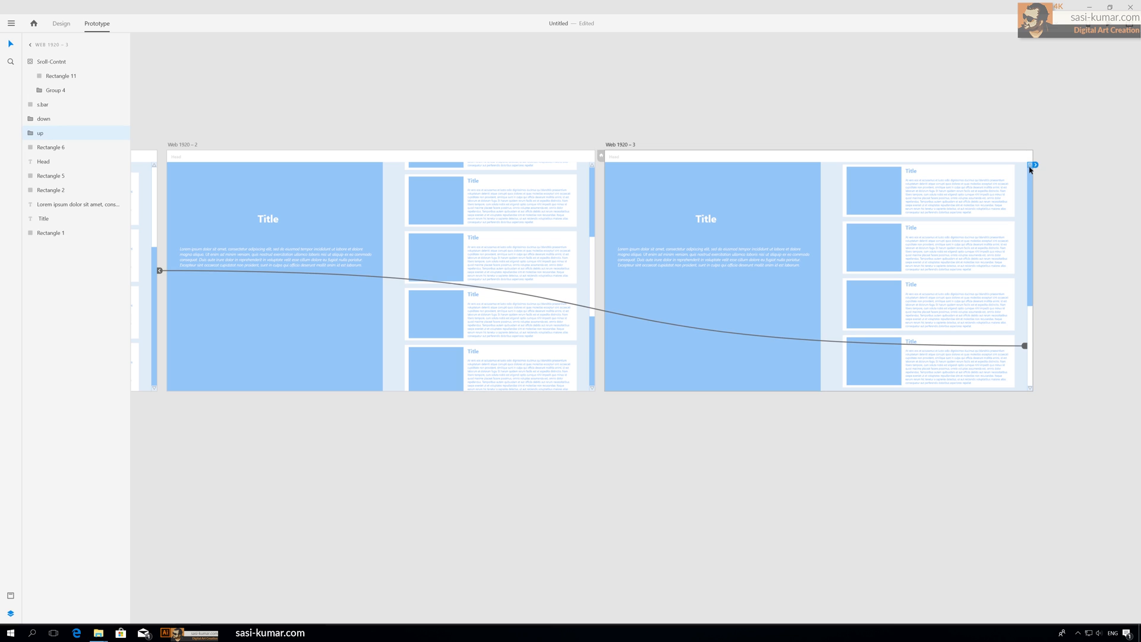
{"action": "left_click_drag", "start_coordinate": [1031, 165], "coordinate": [483, 204]}
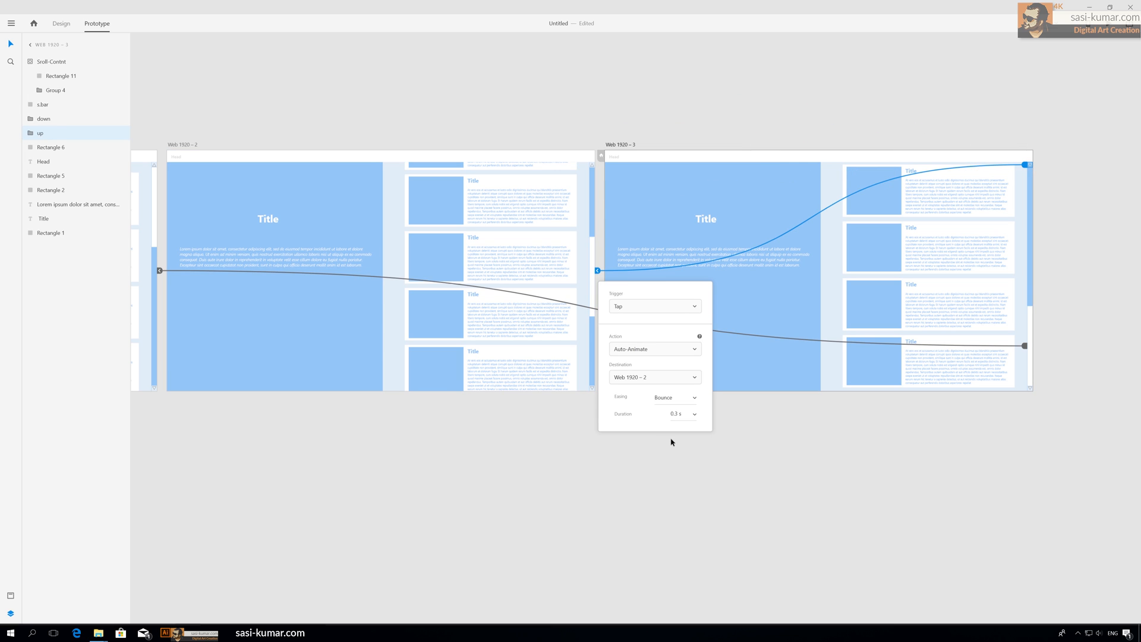
{"action": "left_click", "coordinate": [472, 482]}
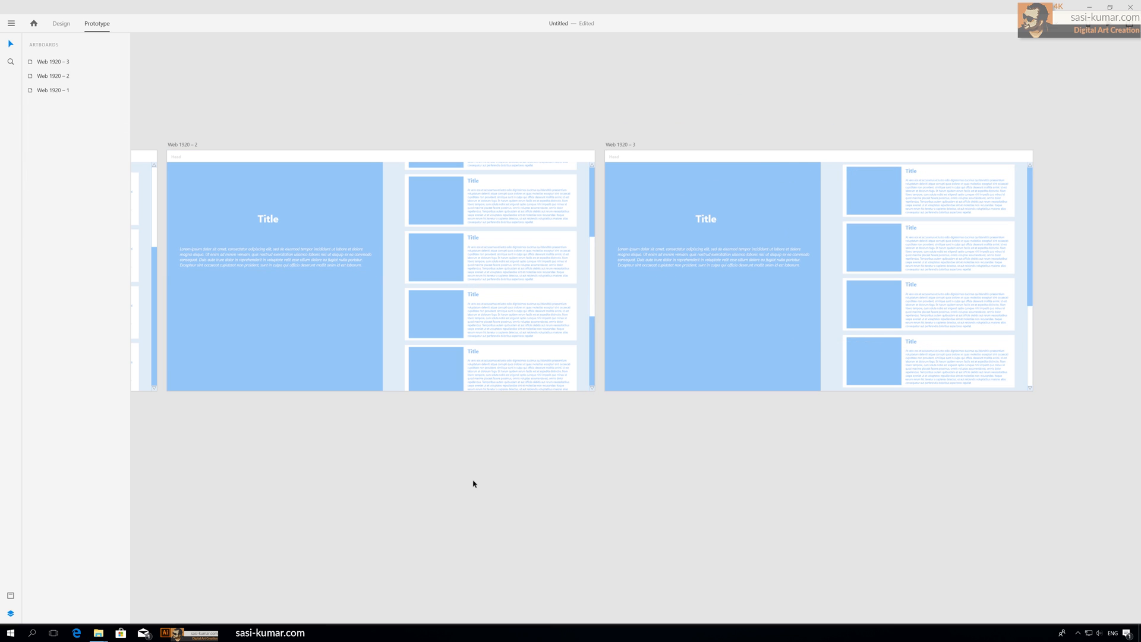
Step: Link the second artboard's up arrow to Web 1920 – 1 with a Tap trigger, Auto-Animate and Bounce easing
{"action": "left_click_drag", "start_coordinate": [472, 482], "coordinate": [899, 553]}
{"action": "left_click", "coordinate": [1058, 243]}
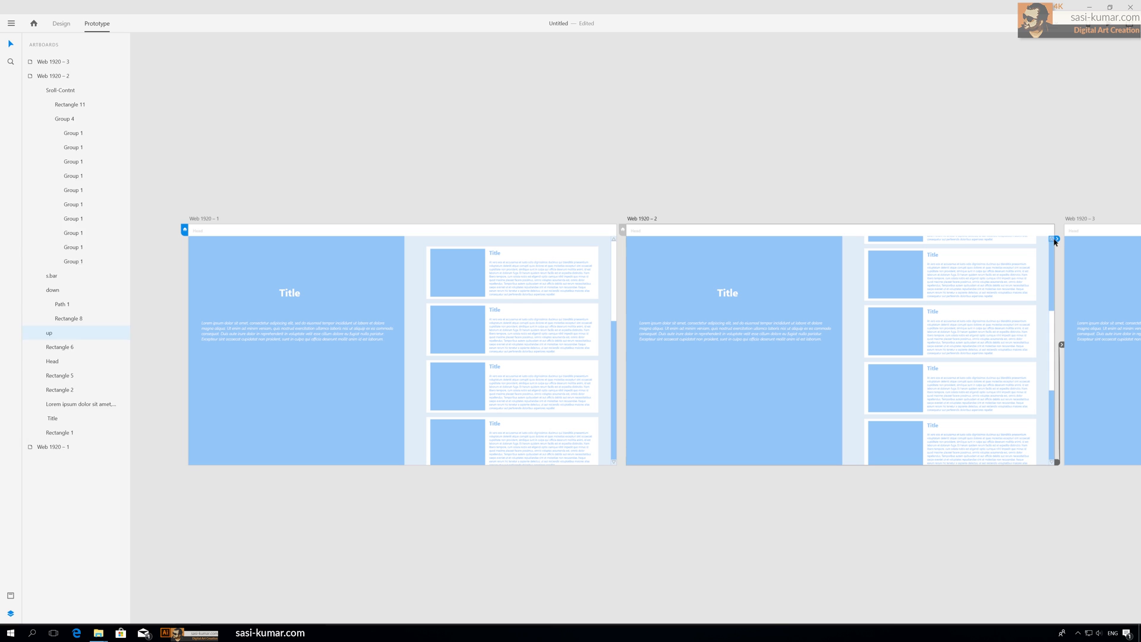
{"action": "left_click_drag", "start_coordinate": [1060, 241], "coordinate": [531, 280]}
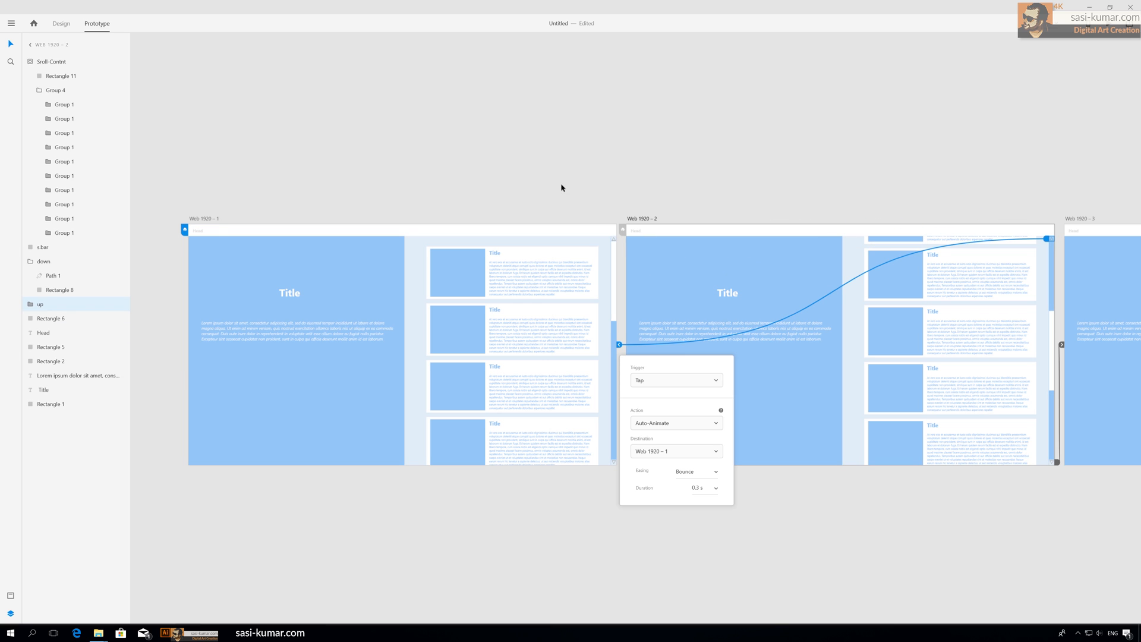
{"action": "left_click", "coordinate": [619, 168]}
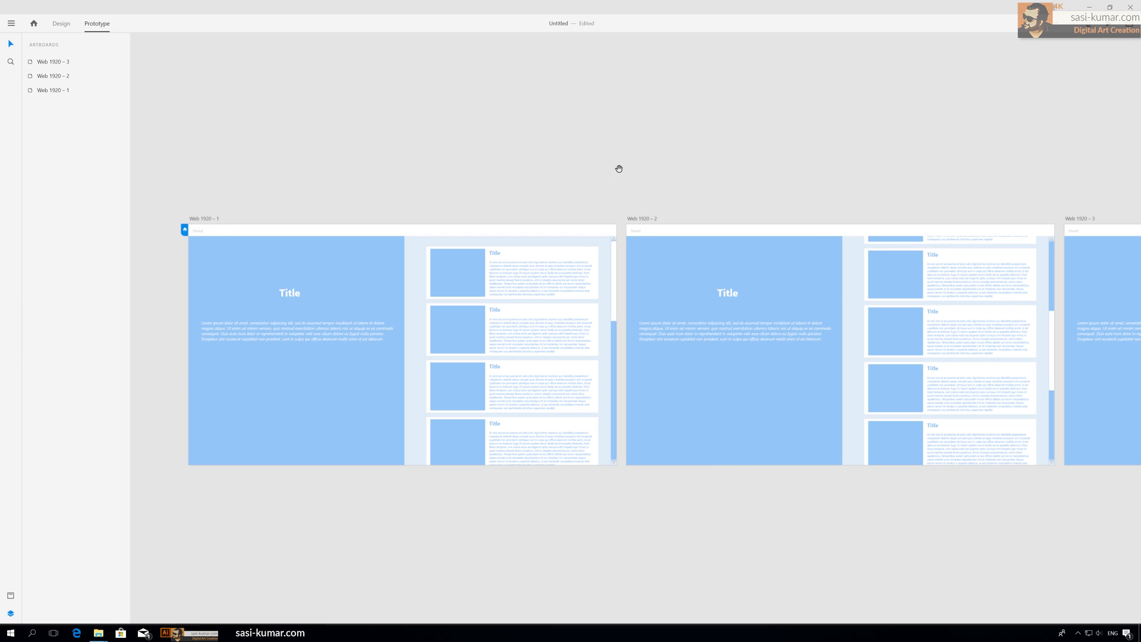
Step: Preview the prototype and test scrolling the card column with the down and up arrows
{"action": "scroll", "coordinate": [630, 176], "scroll_direction": "right", "scroll_amount": 2}
{"action": "scroll", "coordinate": [630, 176], "scroll_direction": "down", "scroll_amount": 1}
{"action": "scroll", "coordinate": [615, 162], "scroll_direction": "down", "scroll_amount": 5}
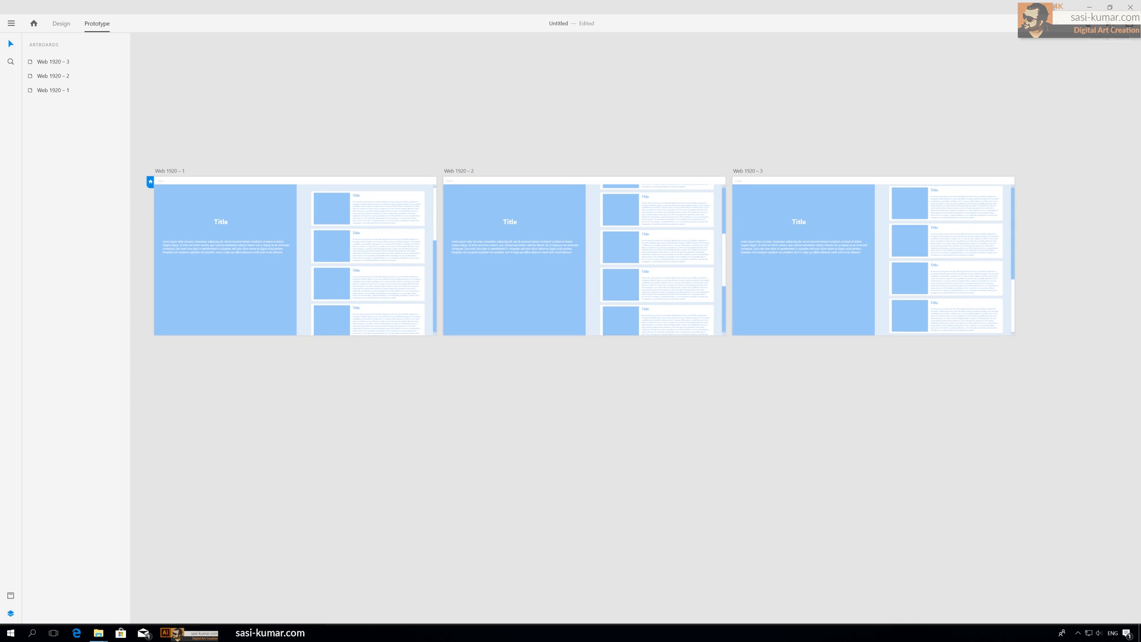
{"action": "left_click", "coordinate": [1119, 24]}
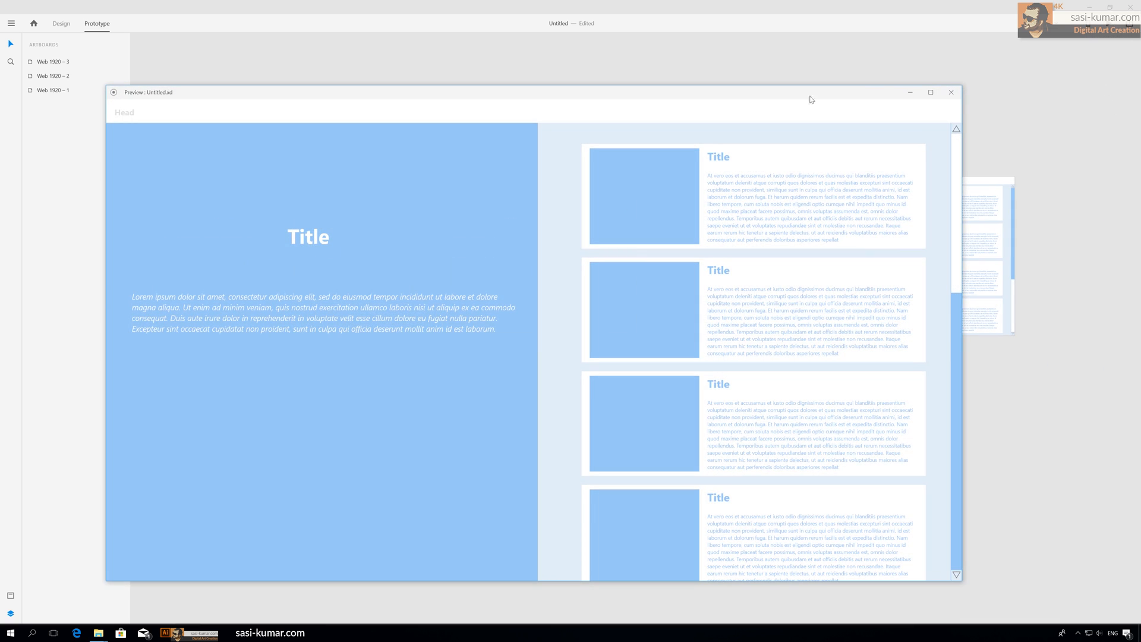
{"action": "left_click_drag", "start_coordinate": [773, 93], "coordinate": [771, 48]}
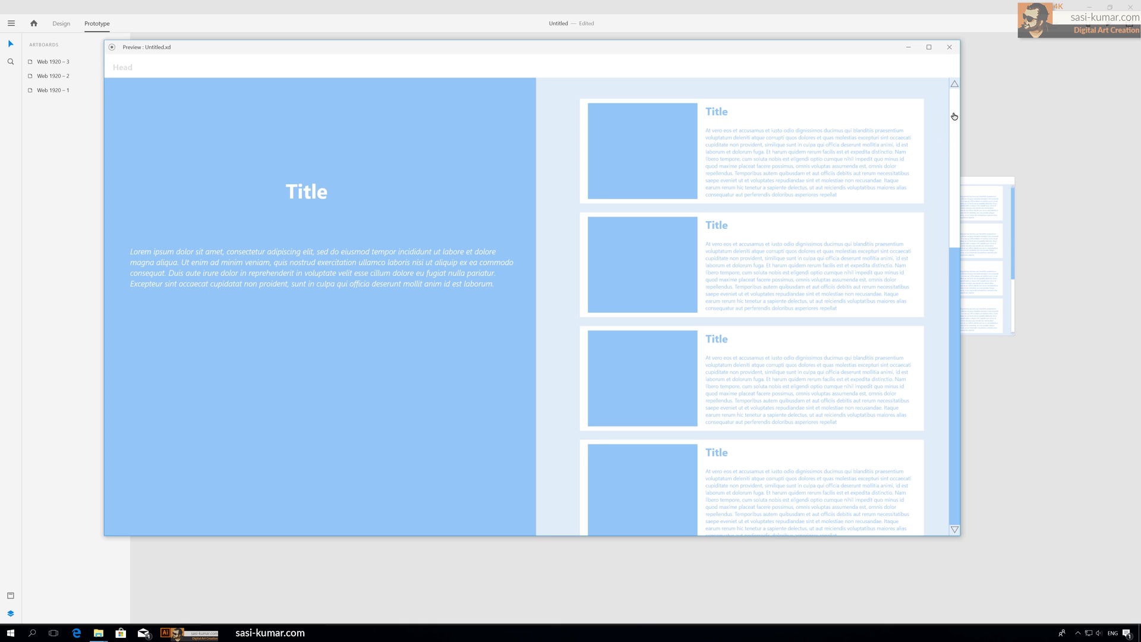
{"action": "mouse_move", "coordinate": [955, 115]}
{"action": "left_mouse_down"}
{"action": "mouse_move", "coordinate": [958, 451]}
{"action": "mouse_move", "coordinate": [945, 111]}
{"action": "left_mouse_up"}
{"action": "left_click", "coordinate": [955, 529]}
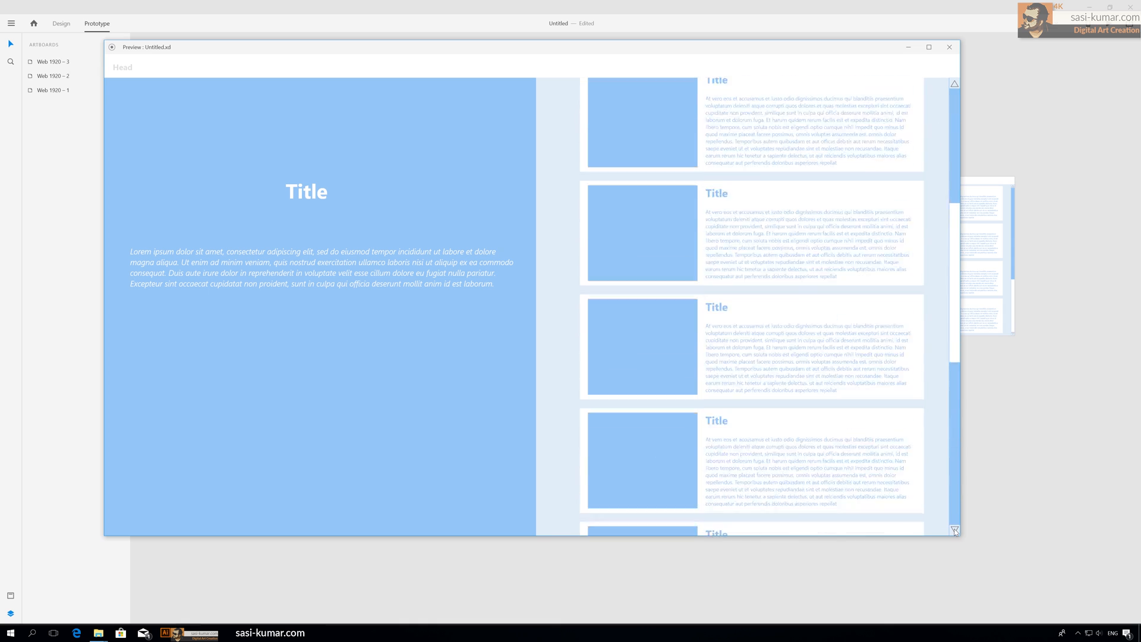
{"action": "left_click", "coordinate": [955, 530]}
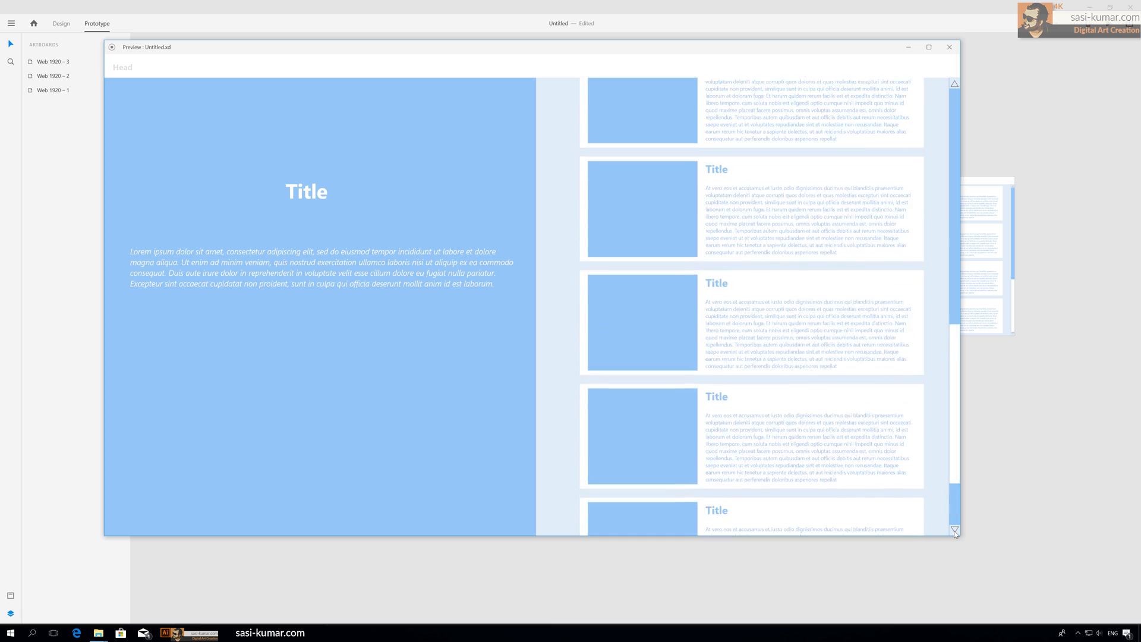
{"action": "left_click", "coordinate": [955, 530]}
{"action": "left_click", "coordinate": [955, 84]}
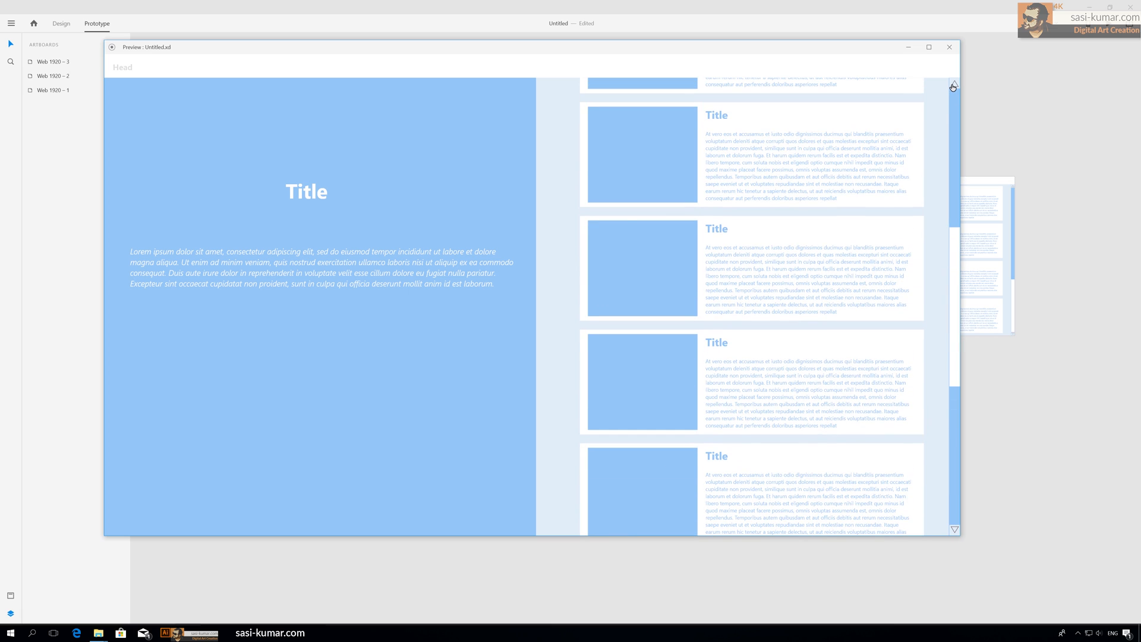
{"action": "left_click", "coordinate": [955, 84]}
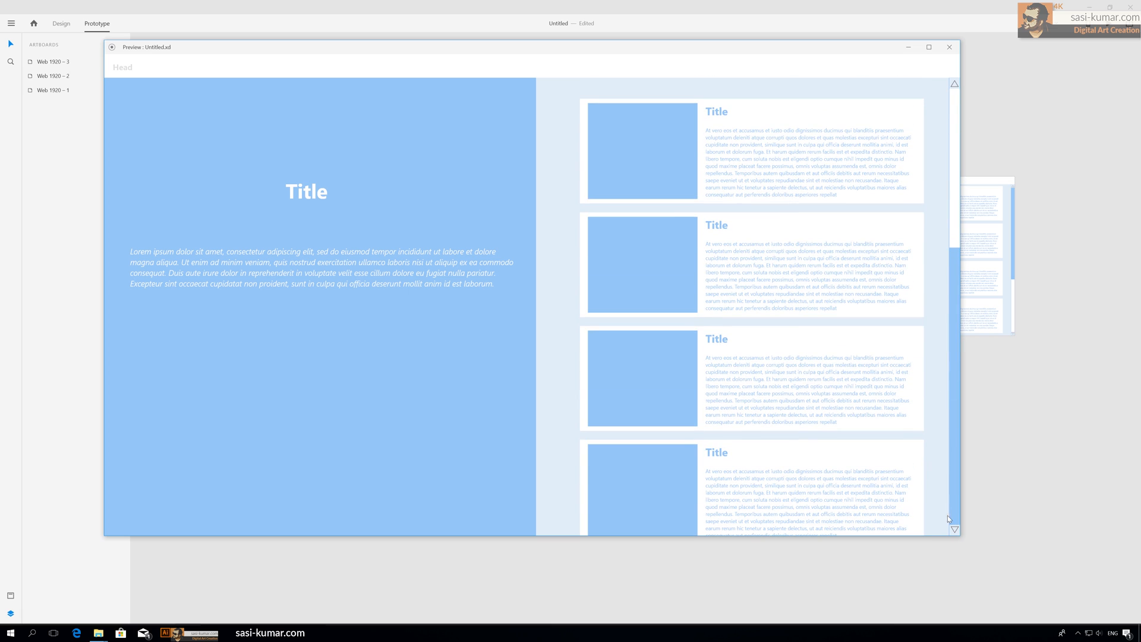
{"action": "left_click", "coordinate": [954, 530]}
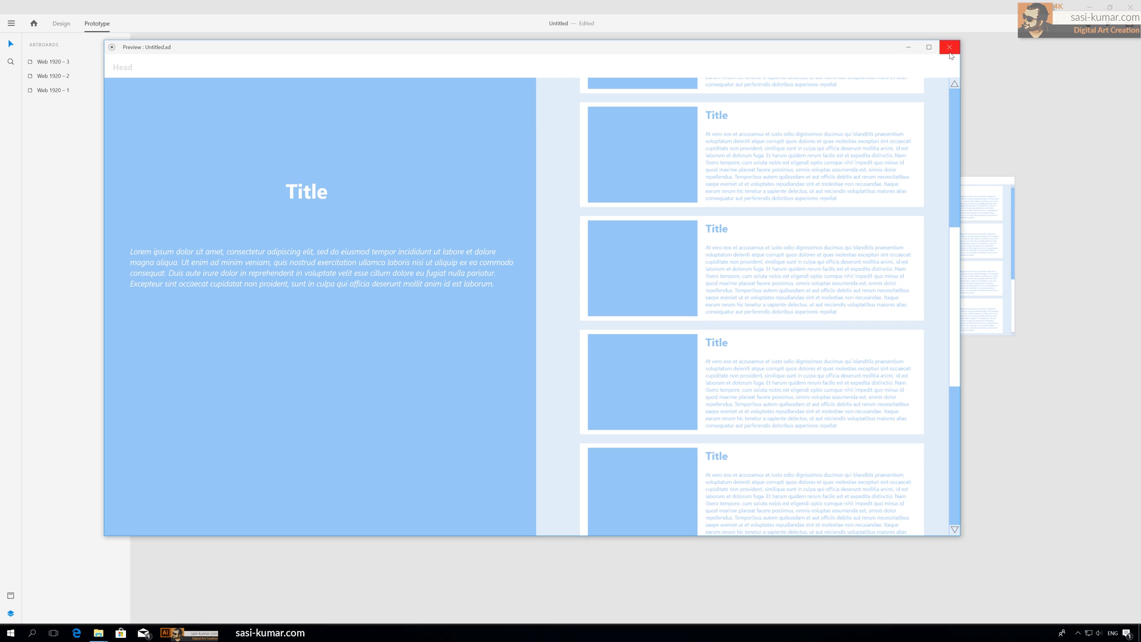
{"action": "left_click", "coordinate": [949, 47]}
Step: Change the easing of the first artboard's down arrow interaction to Snap
{"action": "left_click", "coordinate": [437, 334]}
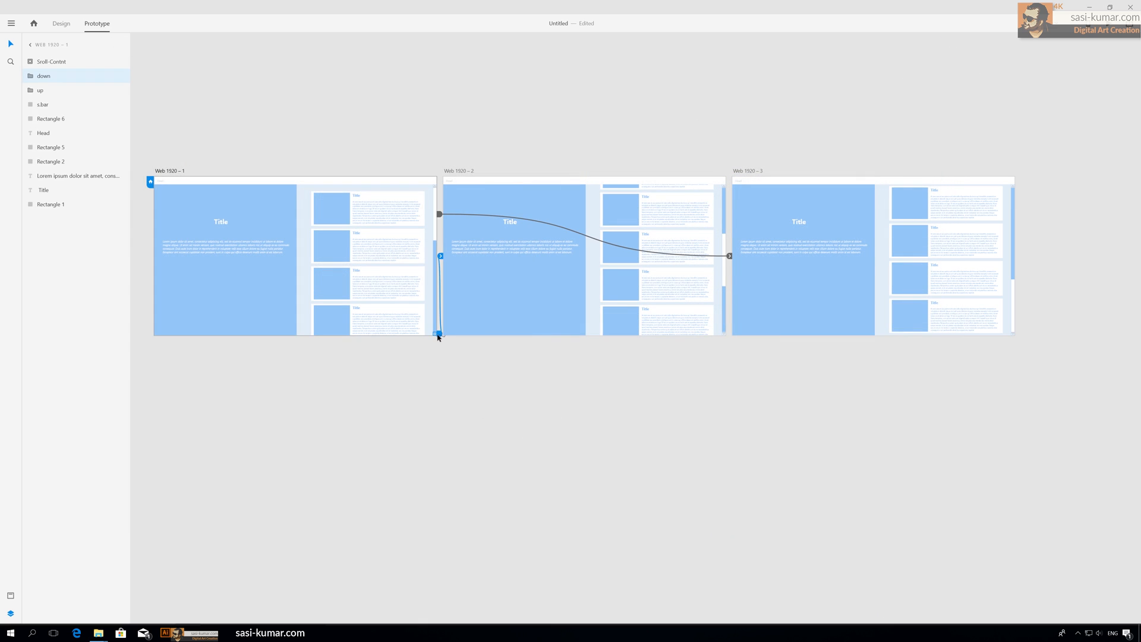
{"action": "left_click", "coordinate": [442, 257]}
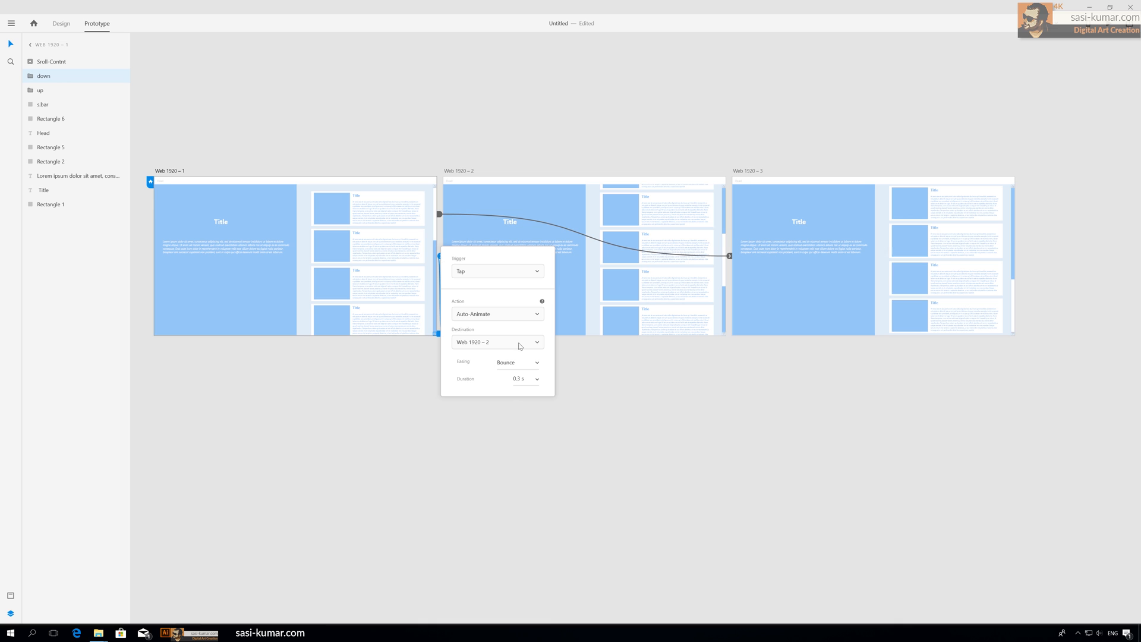
{"action": "left_click", "coordinate": [533, 368]}
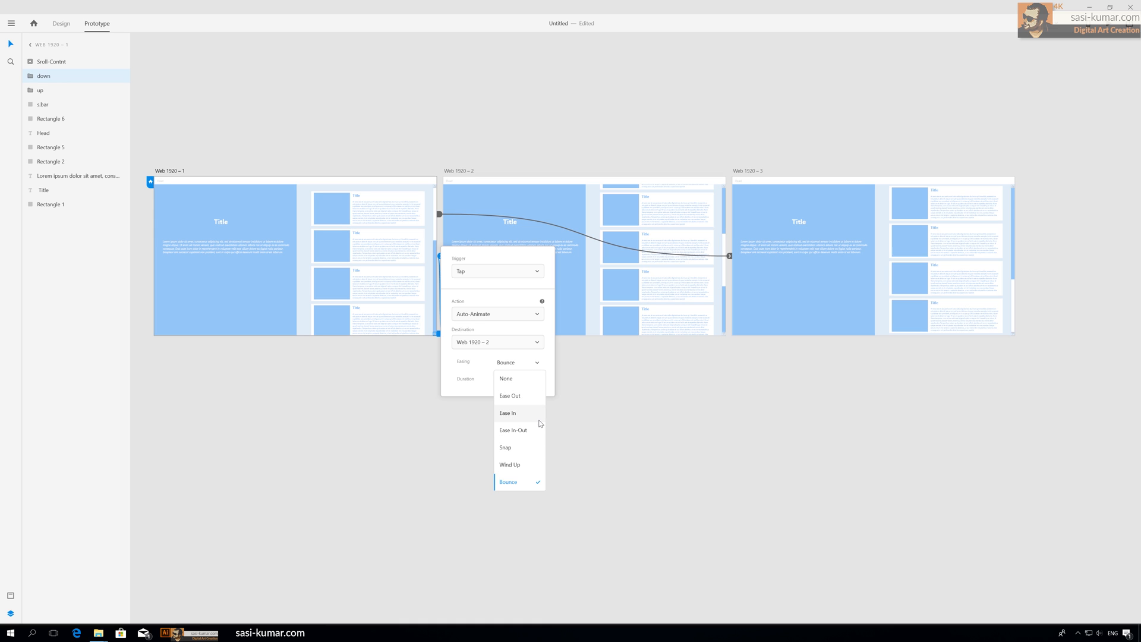
{"action": "left_click", "coordinate": [530, 451]}
{"action": "left_click", "coordinate": [584, 401]}
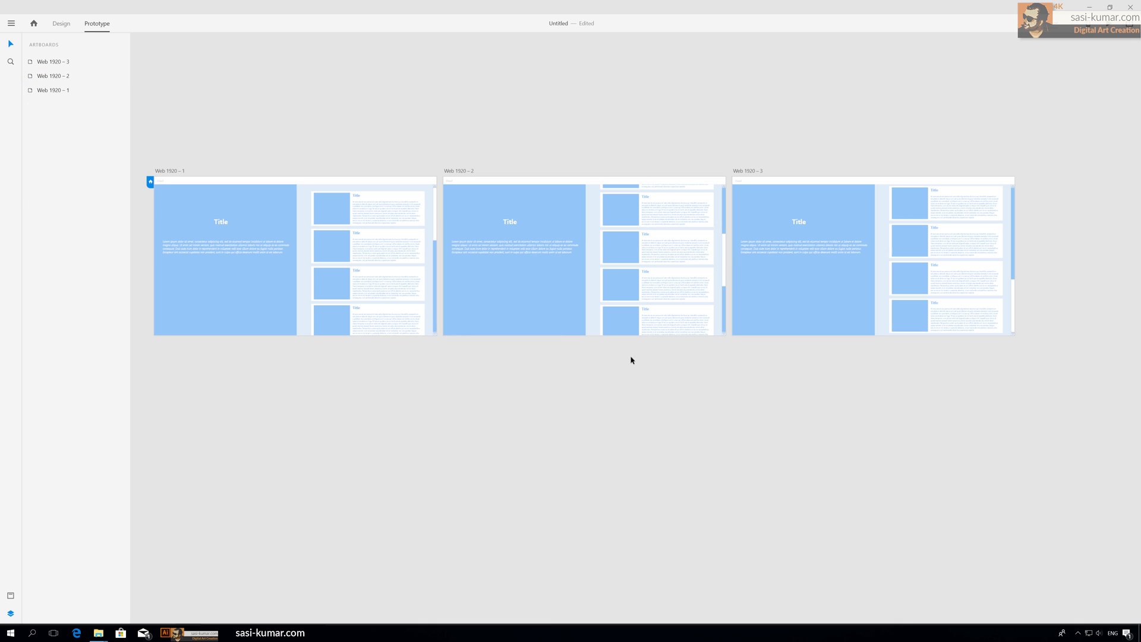
Step: Preview the prototype and test the down arrow scrolling
{"action": "key", "text": "ctrl+Return"}
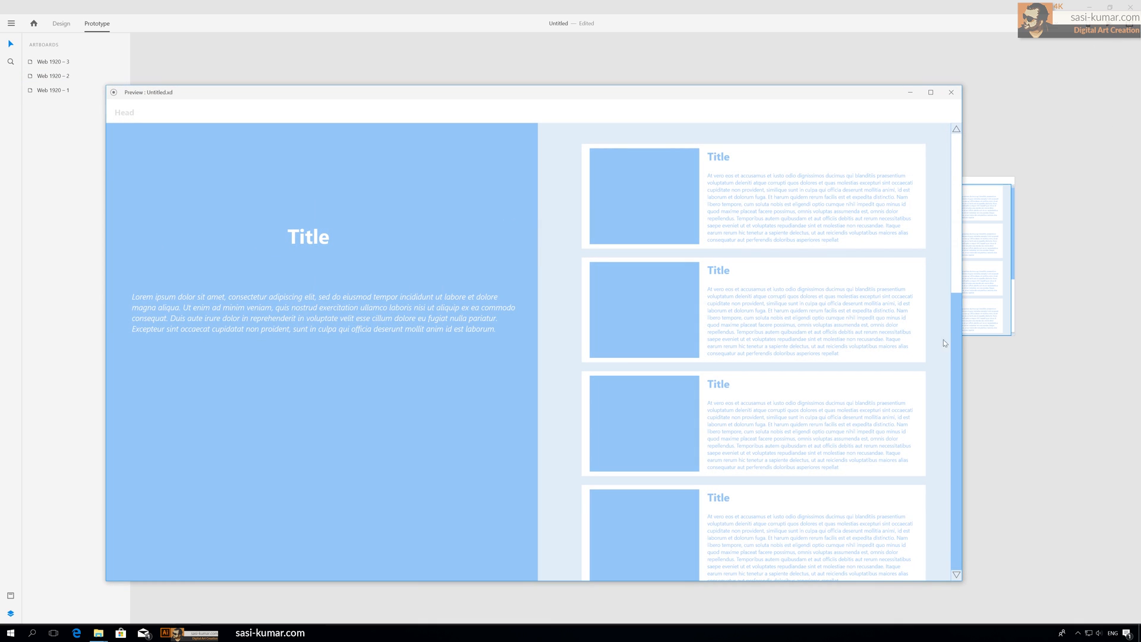
{"action": "left_click", "coordinate": [957, 576]}
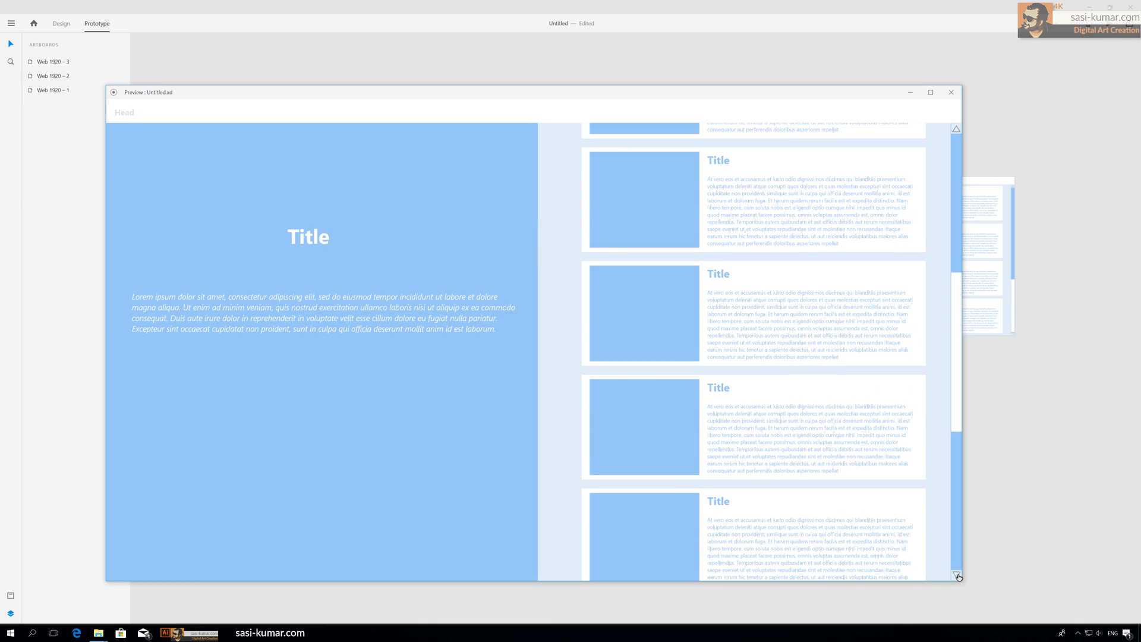
{"action": "left_click", "coordinate": [957, 576]}
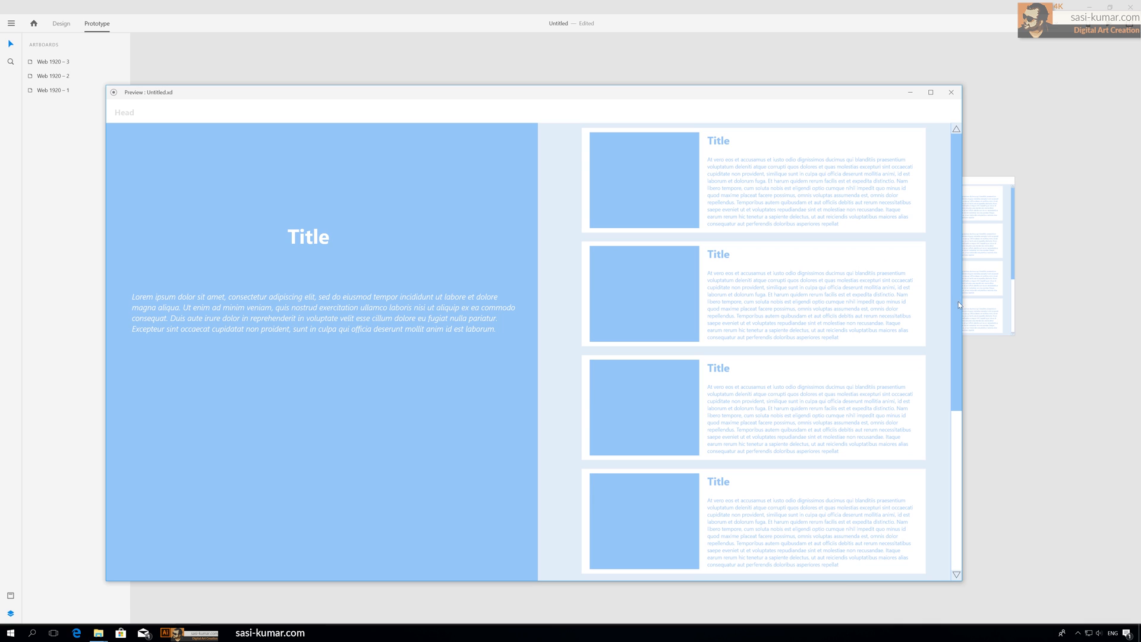
{"action": "left_click", "coordinate": [951, 92]}
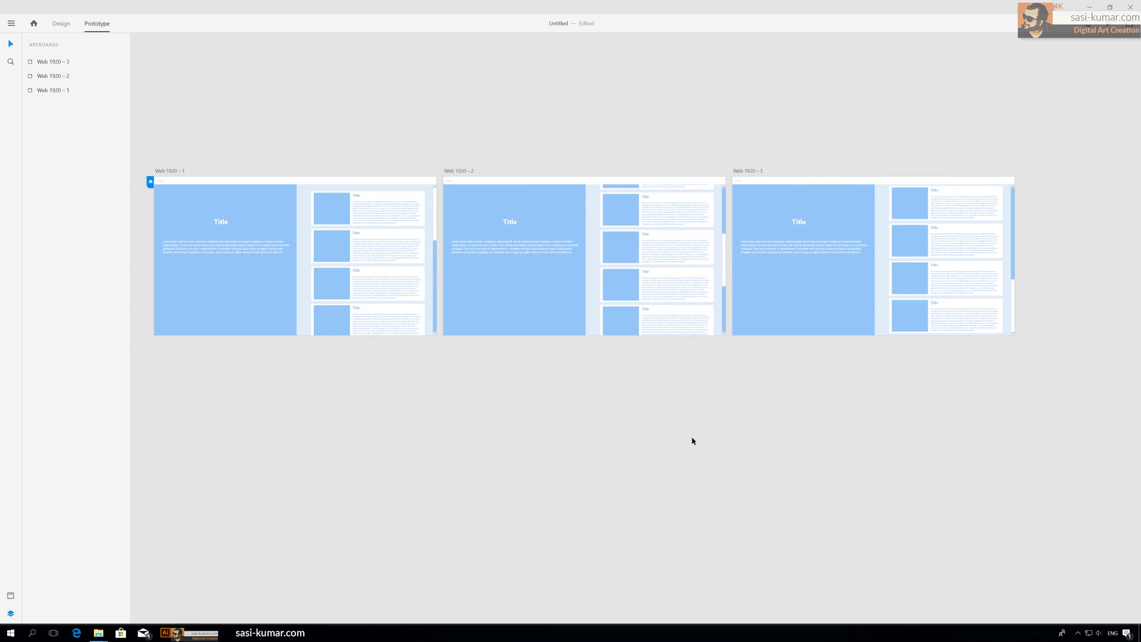
Step: Change the easing of the second artboard's down arrow interaction to Snap
{"action": "left_click", "coordinate": [724, 334]}
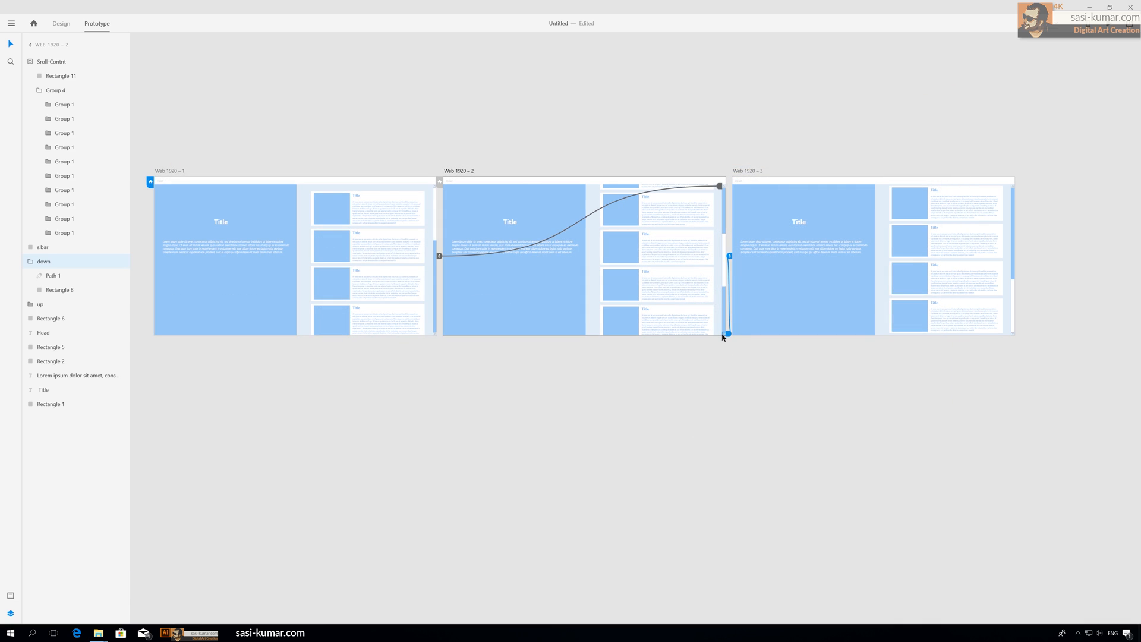
{"action": "left_click", "coordinate": [730, 257]}
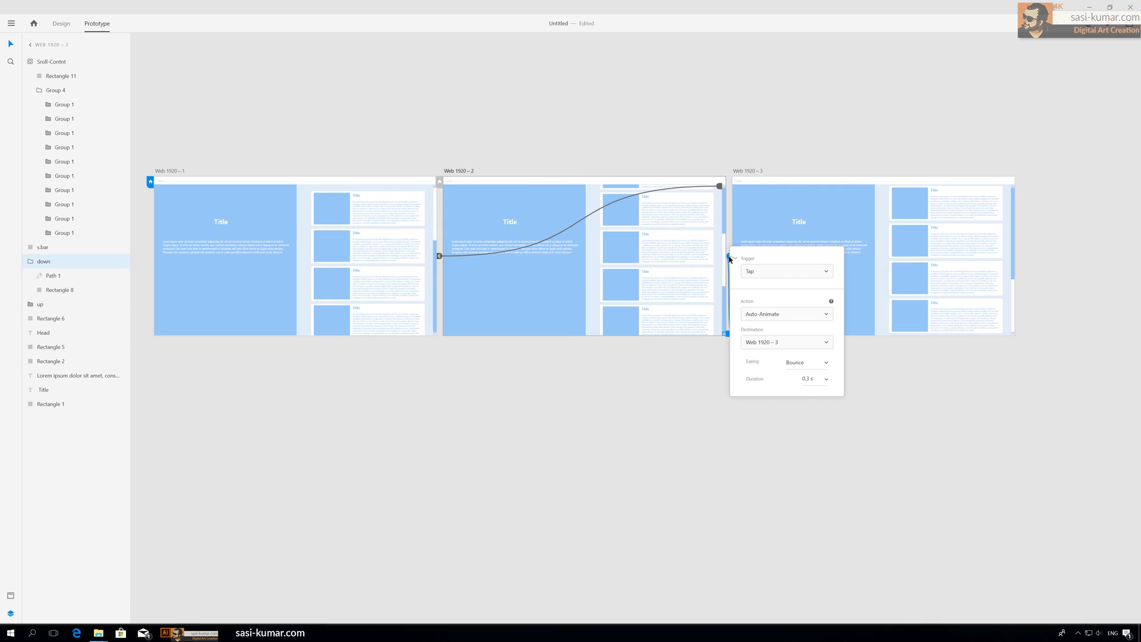
{"action": "left_click", "coordinate": [827, 363]}
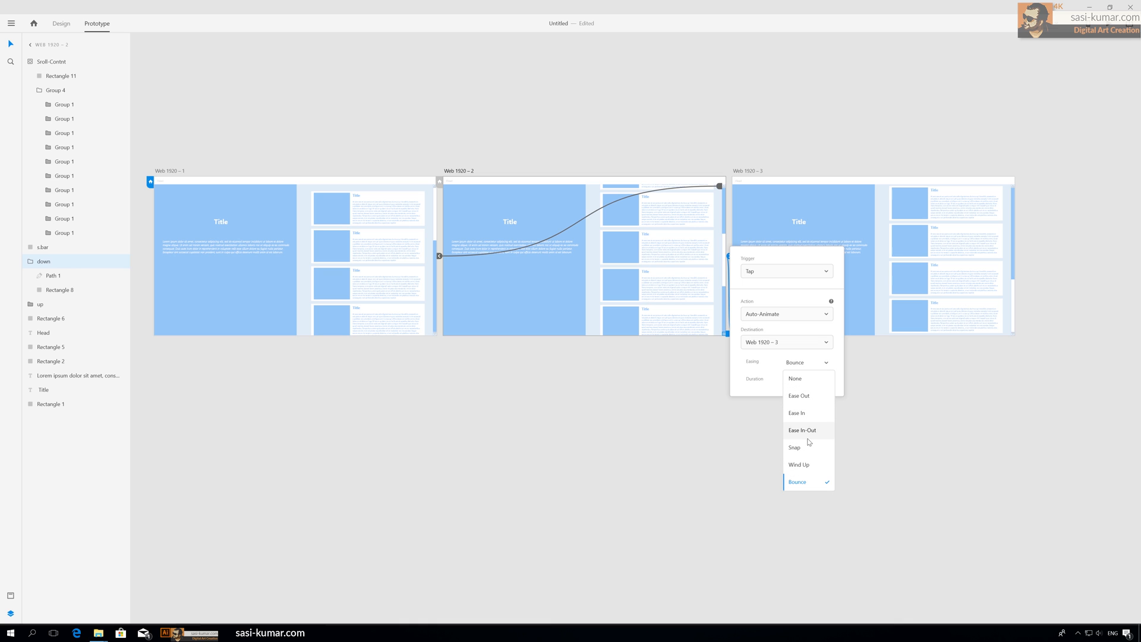
{"action": "left_click", "coordinate": [808, 447]}
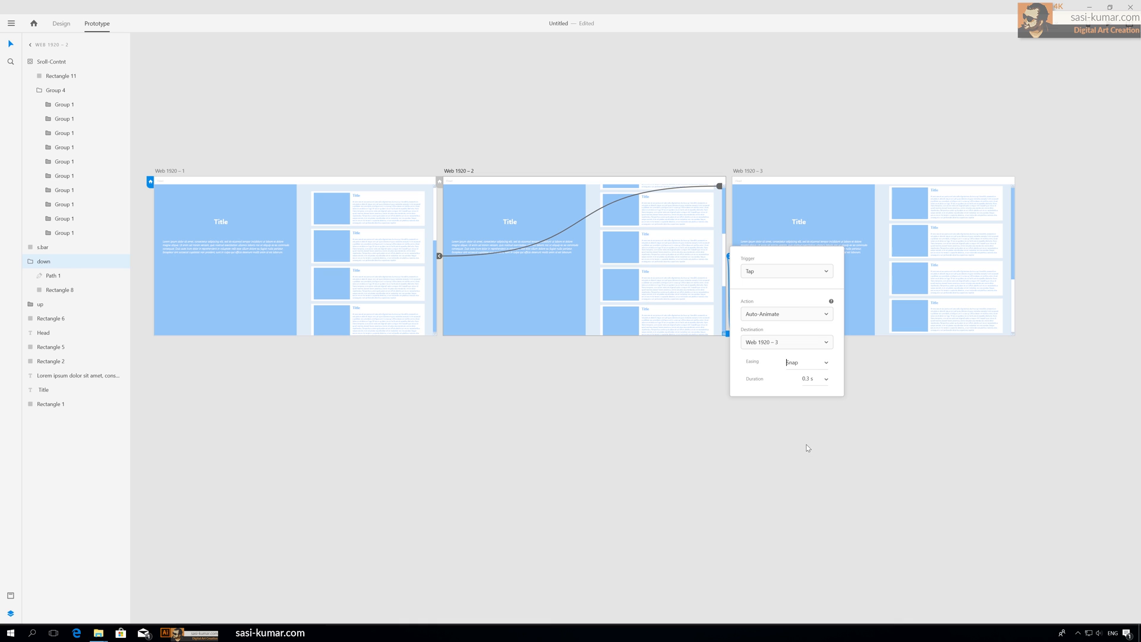
Step: Change the easing of the third artboard's up arrow interaction to Snap
{"action": "left_click", "coordinate": [1014, 188]}
{"action": "left_click", "coordinate": [1013, 188]}
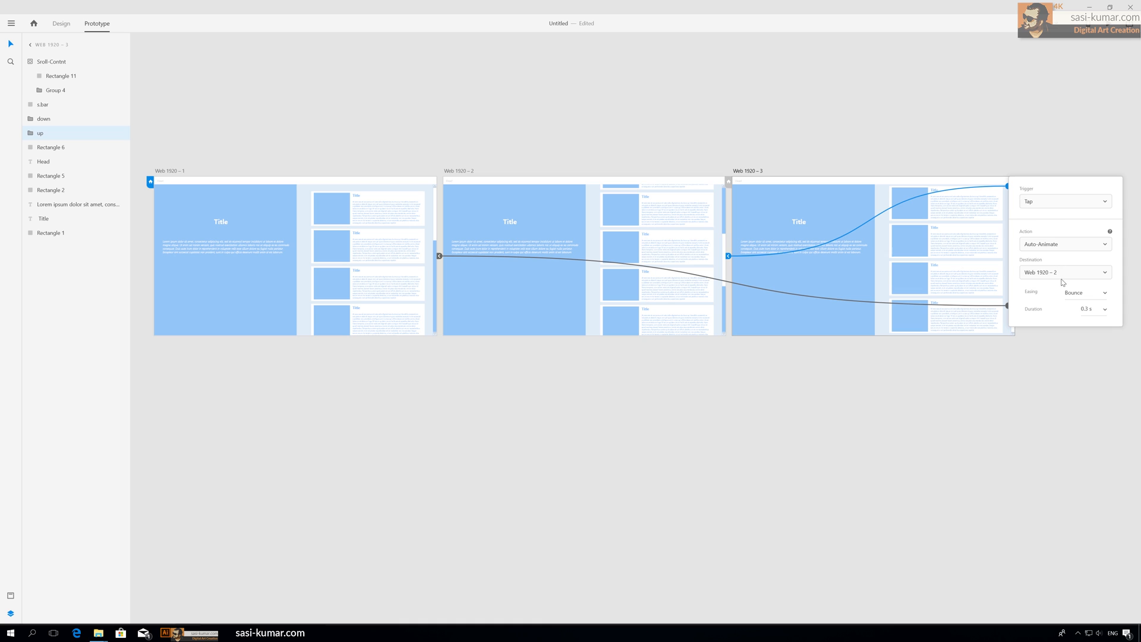
{"action": "left_click", "coordinate": [1105, 293]}
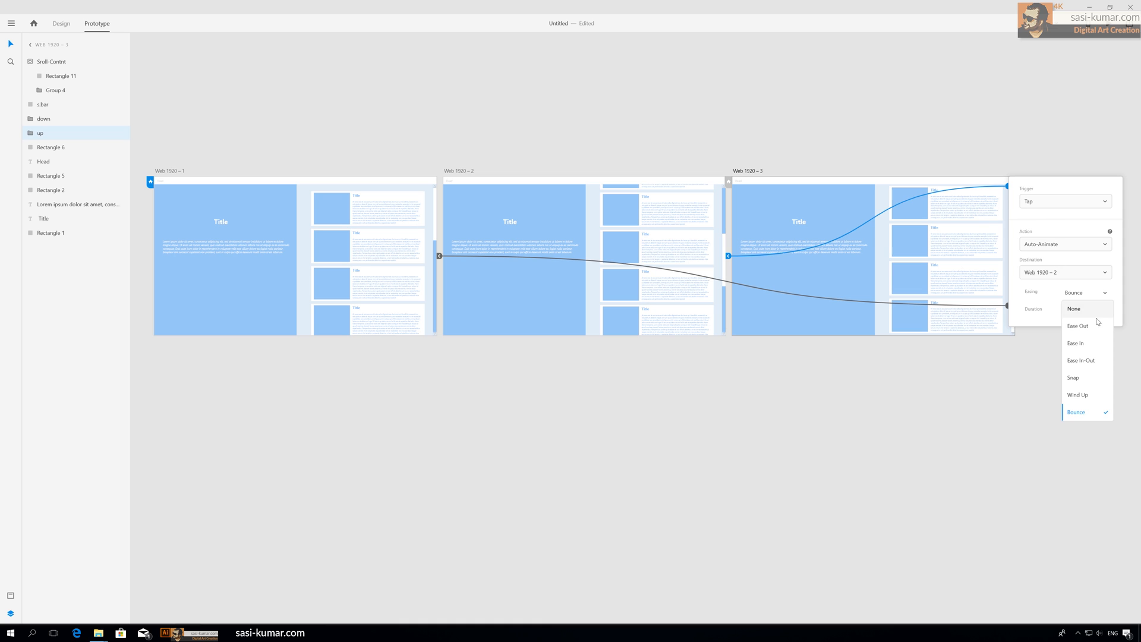
{"action": "left_click", "coordinate": [1090, 378]}
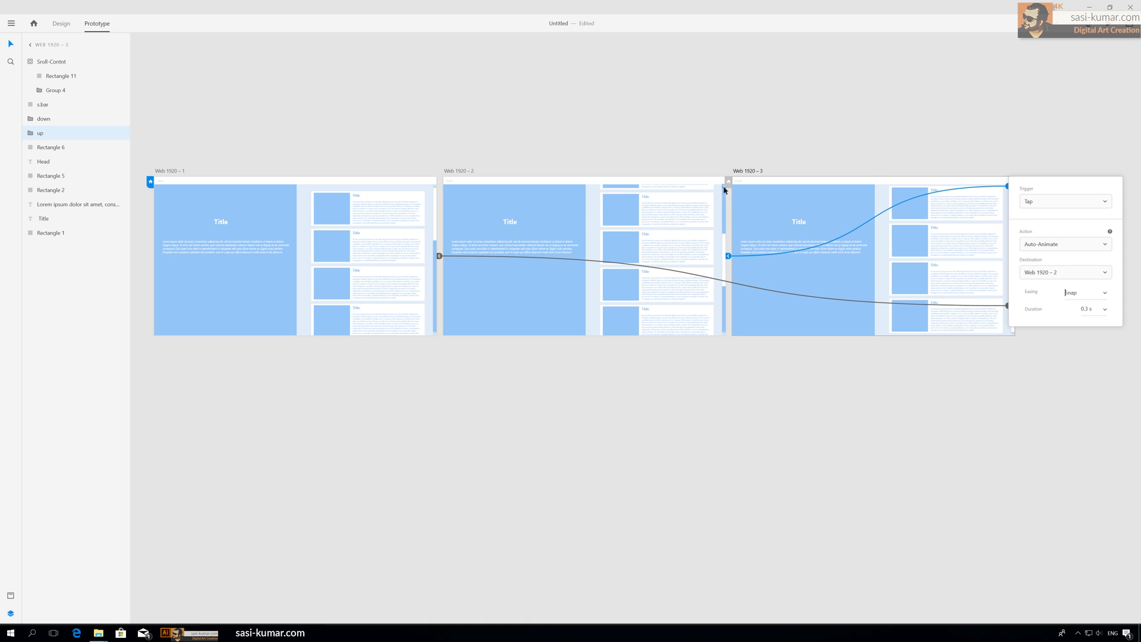
Step: Change the easing of the second artboard's up arrow interaction to Snap
{"action": "left_click", "coordinate": [725, 198]}
{"action": "left_click", "coordinate": [440, 256]}
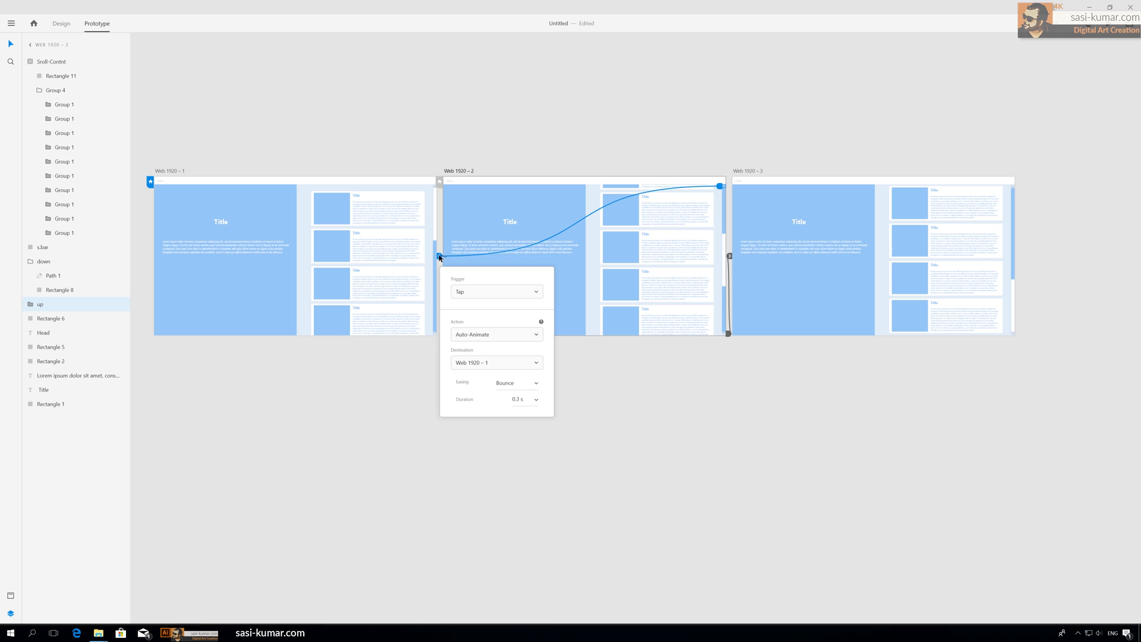
{"action": "left_click", "coordinate": [534, 389]}
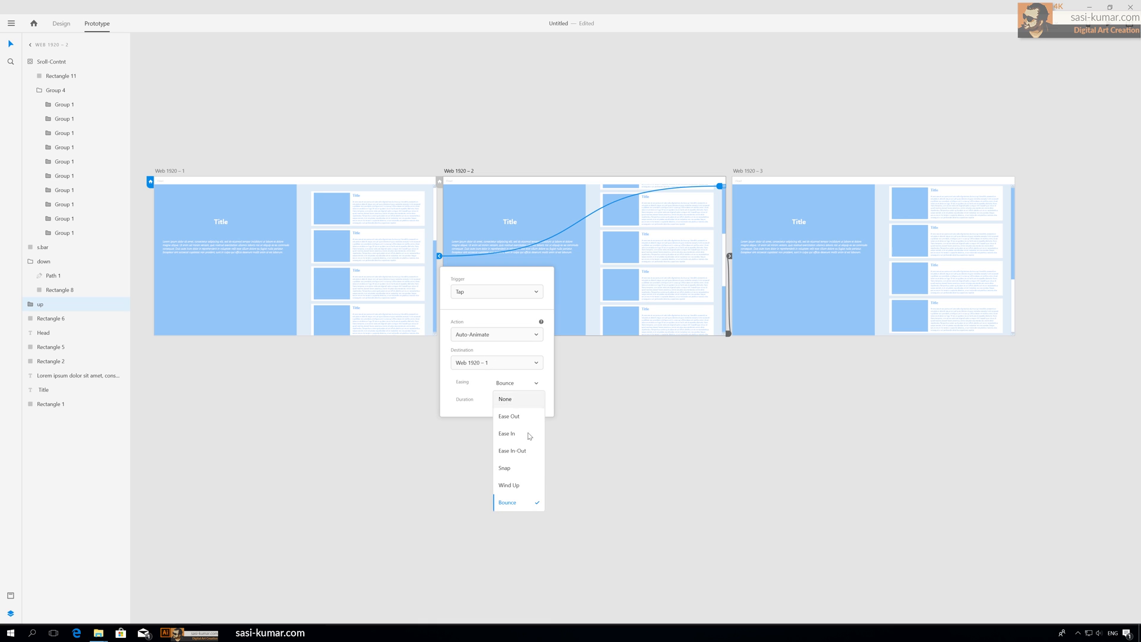
{"action": "left_click", "coordinate": [535, 470]}
{"action": "left_click", "coordinate": [619, 440]}
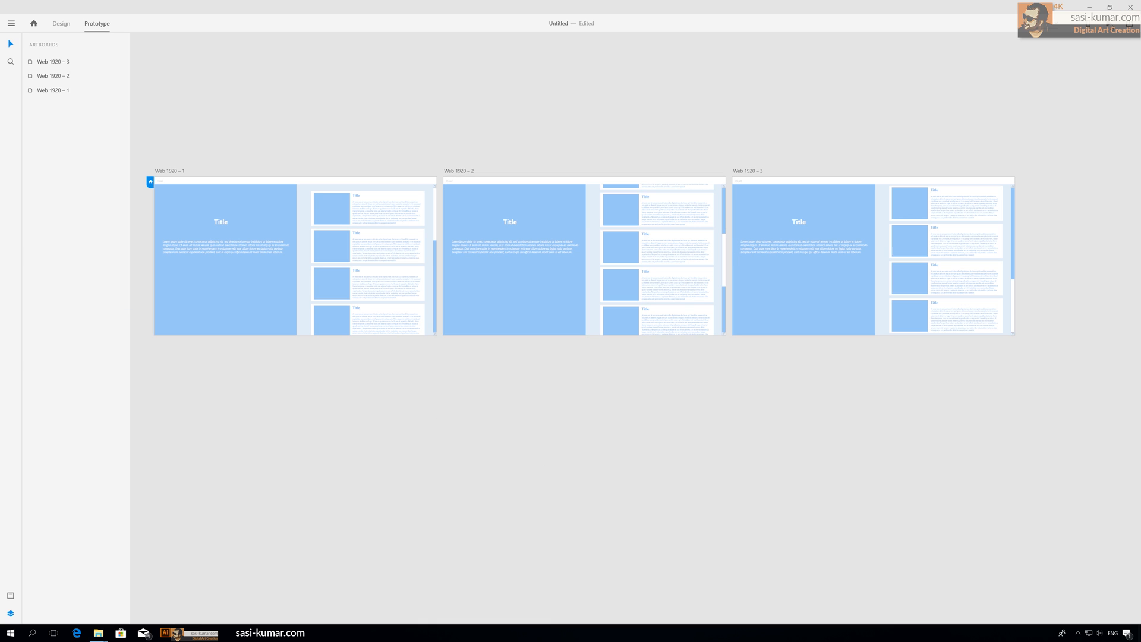
Step: Preview the prototype and test scrolling the card column with the up and down arrows, then close the preview
{"action": "key", "text": "ctrl+Return"}
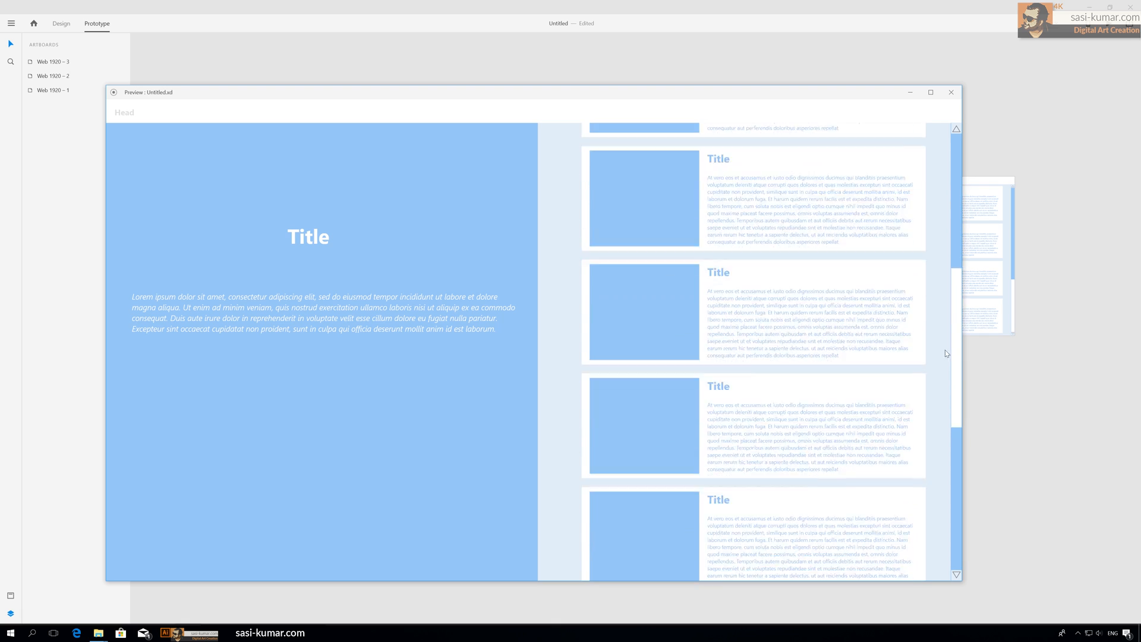
{"action": "scroll", "coordinate": [946, 354], "scroll_direction": "up", "scroll_amount": 3}
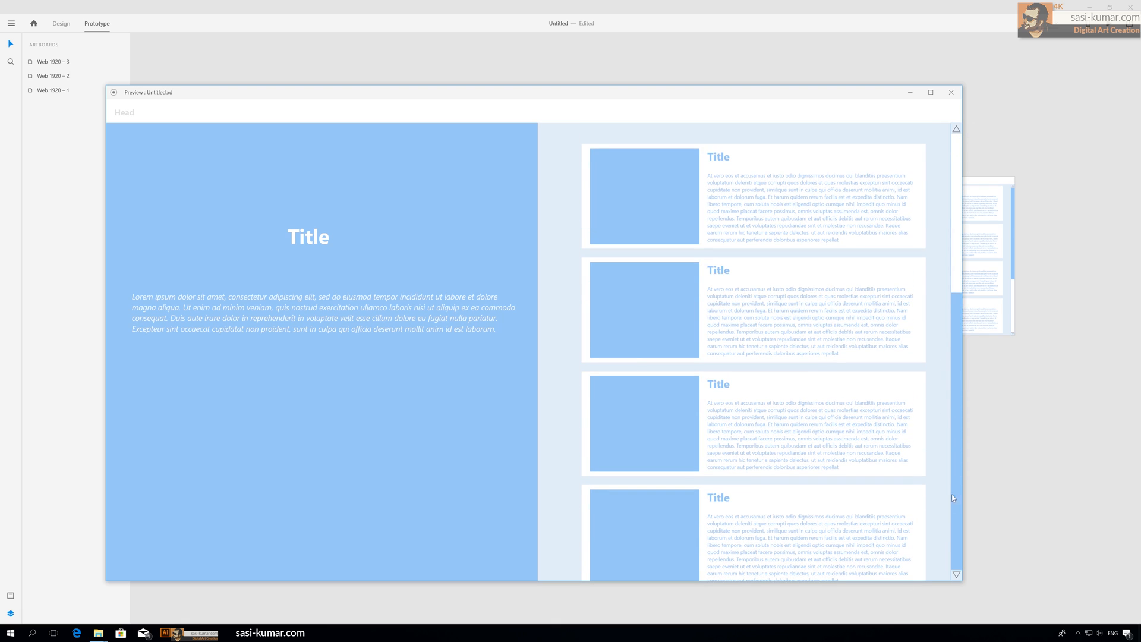
{"action": "left_click", "coordinate": [957, 576]}
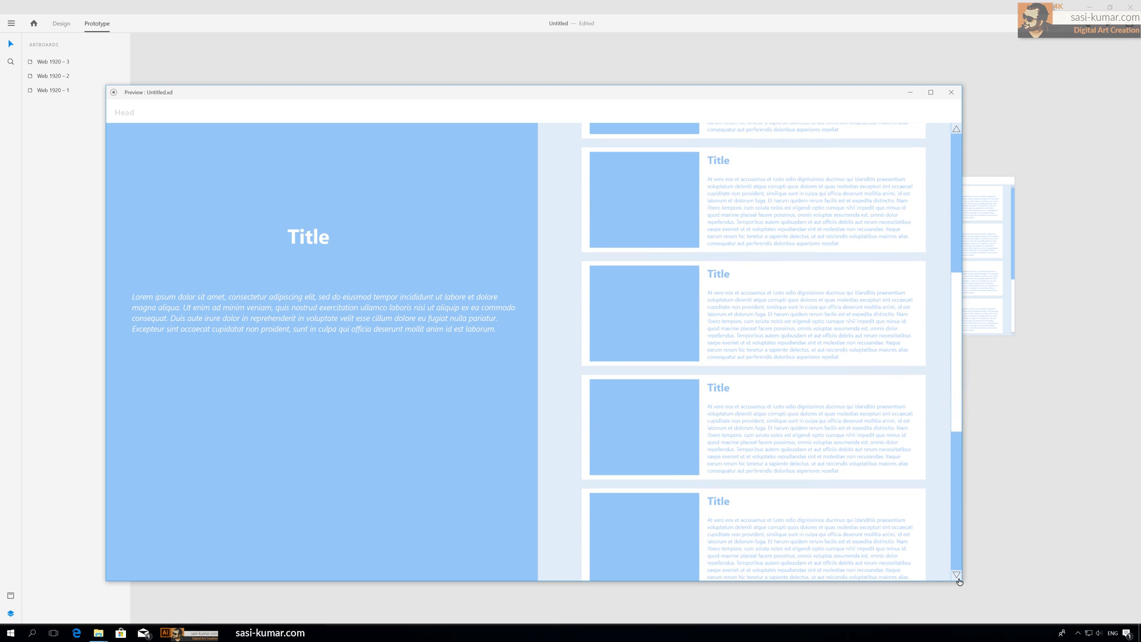
{"action": "left_click", "coordinate": [957, 576]}
{"action": "left_click", "coordinate": [956, 129]}
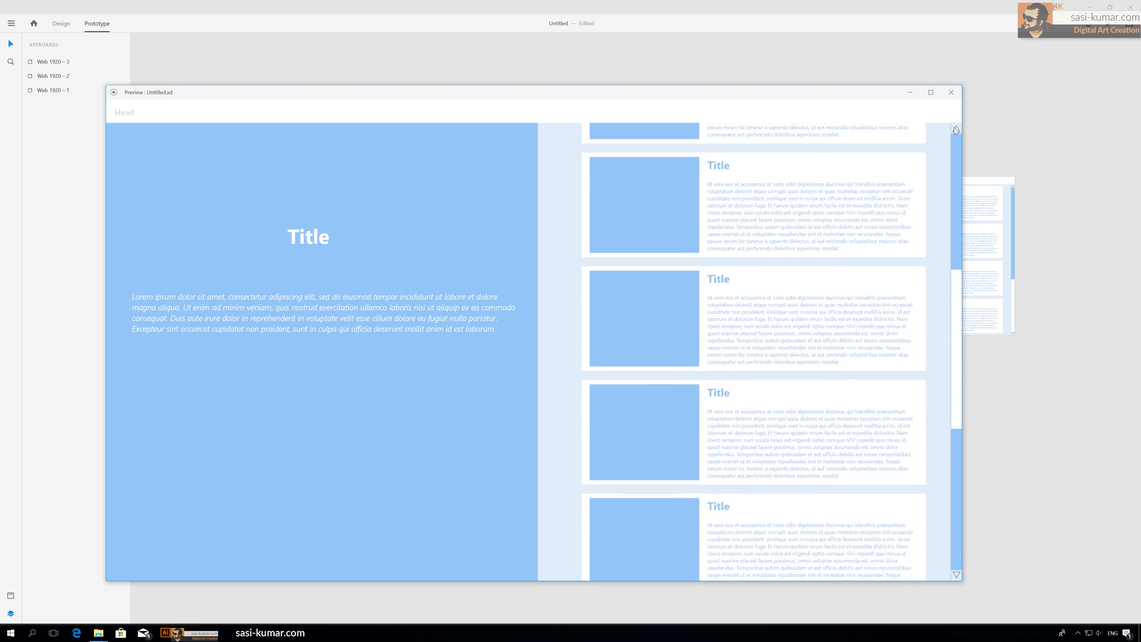
{"action": "left_click", "coordinate": [955, 129]}
{"action": "left_click_drag", "start_coordinate": [709, 98], "coordinate": [706, 73]}
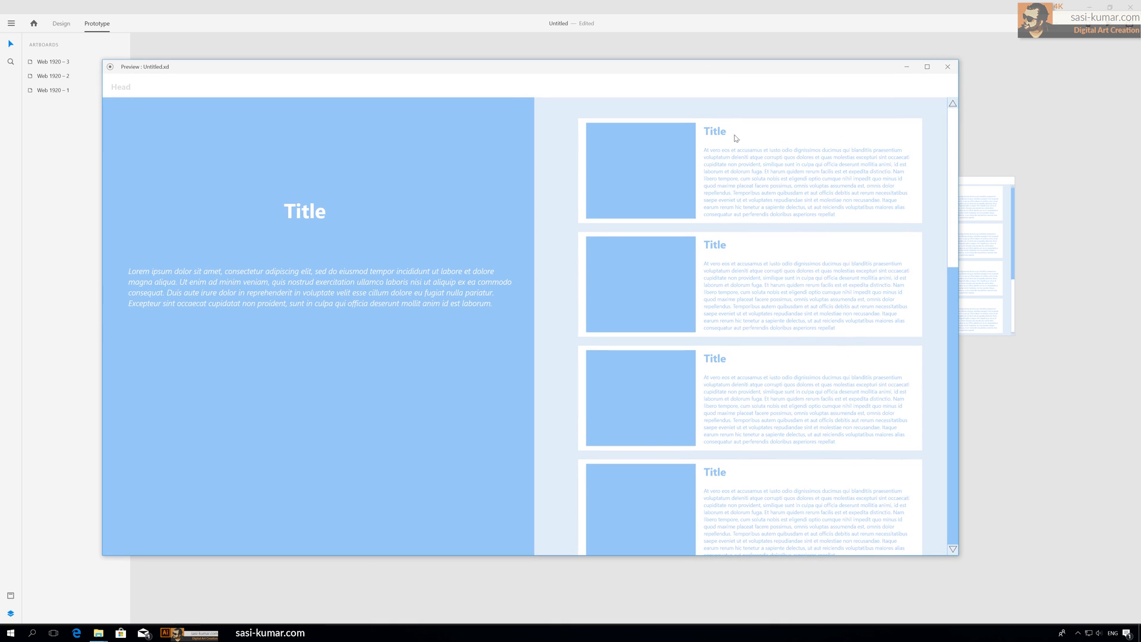
{"action": "left_click", "coordinate": [954, 549]}
{"action": "left_click", "coordinate": [953, 550]}
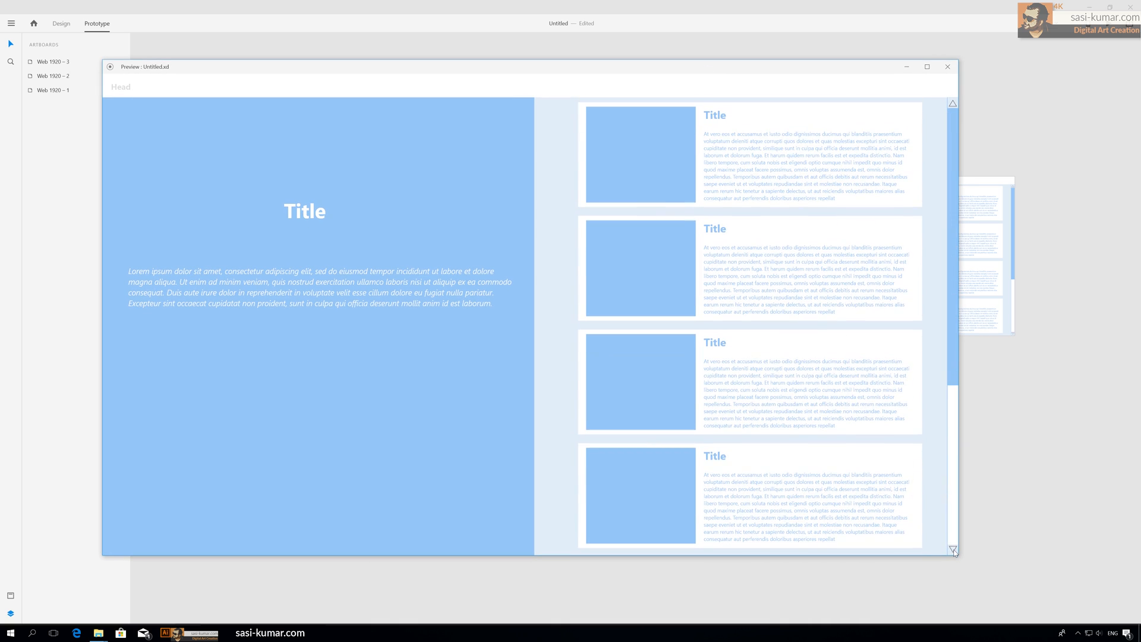
{"action": "left_click_drag", "start_coordinate": [600, 67], "coordinate": [616, 61]}
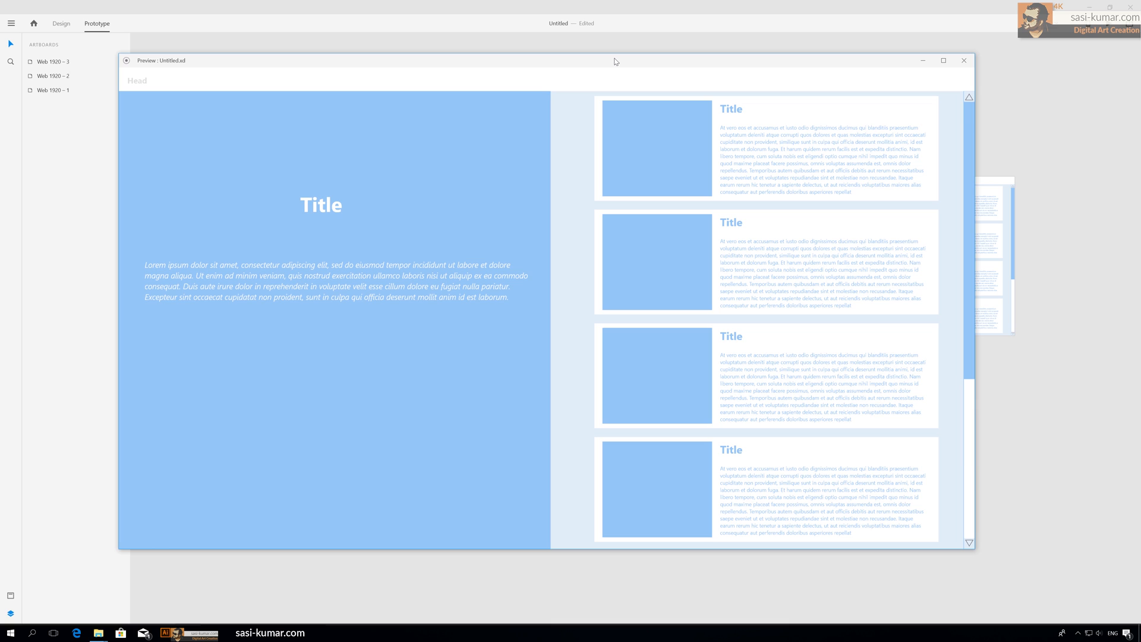
{"action": "left_click", "coordinate": [969, 471]}
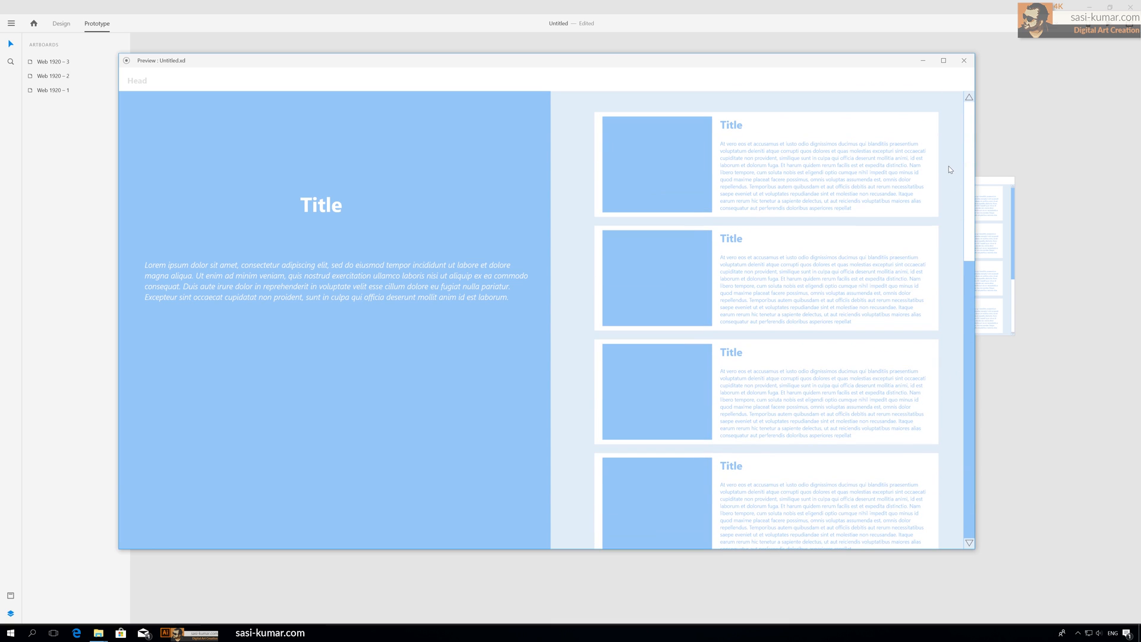
{"action": "left_click", "coordinate": [964, 60]}
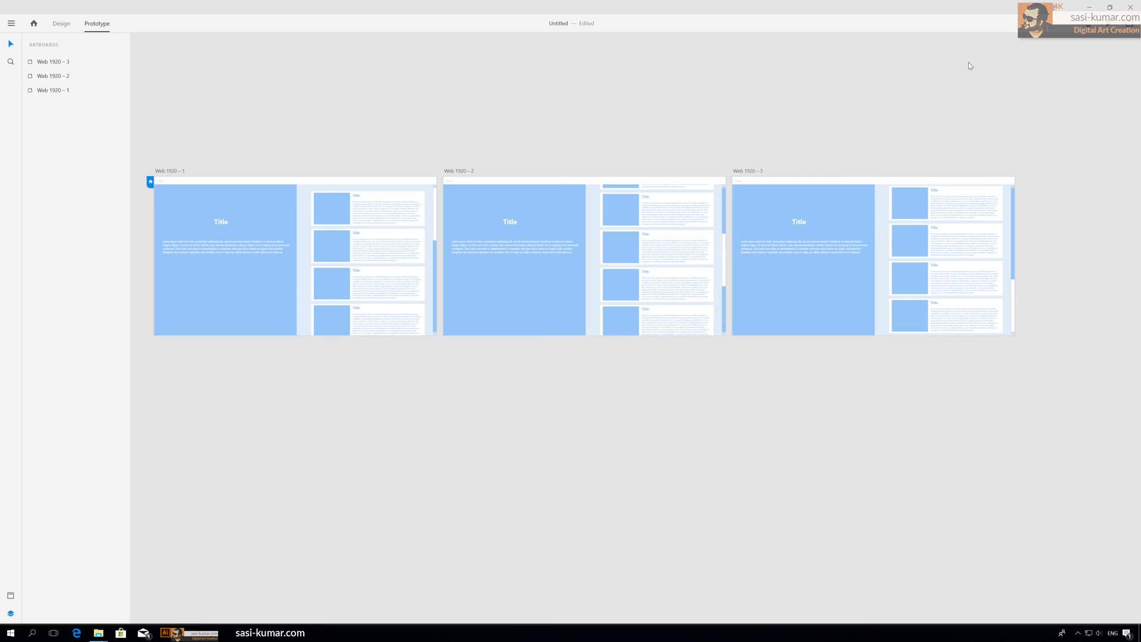